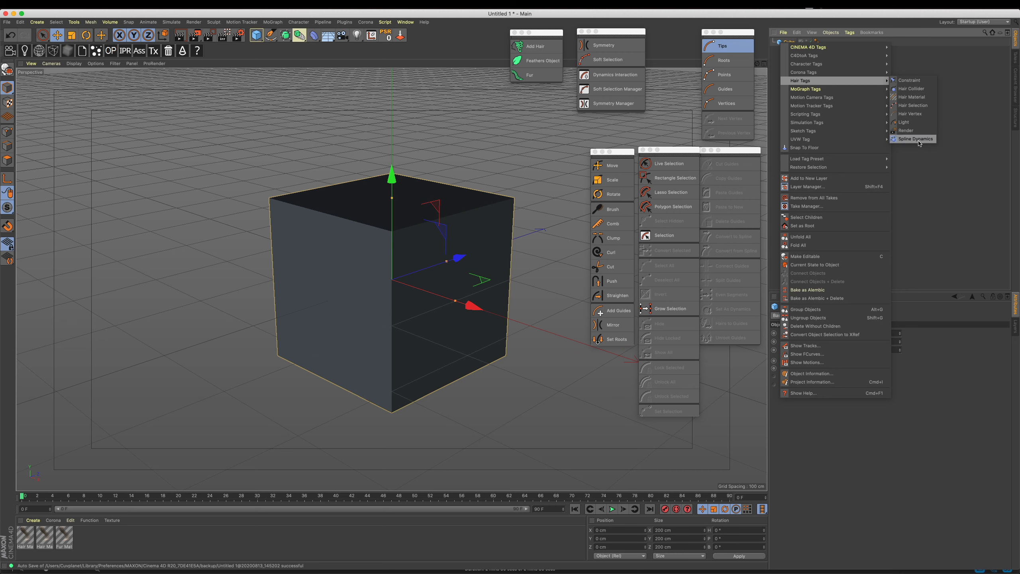
- Delete the cube from the scene
mouse_move(849, 123)
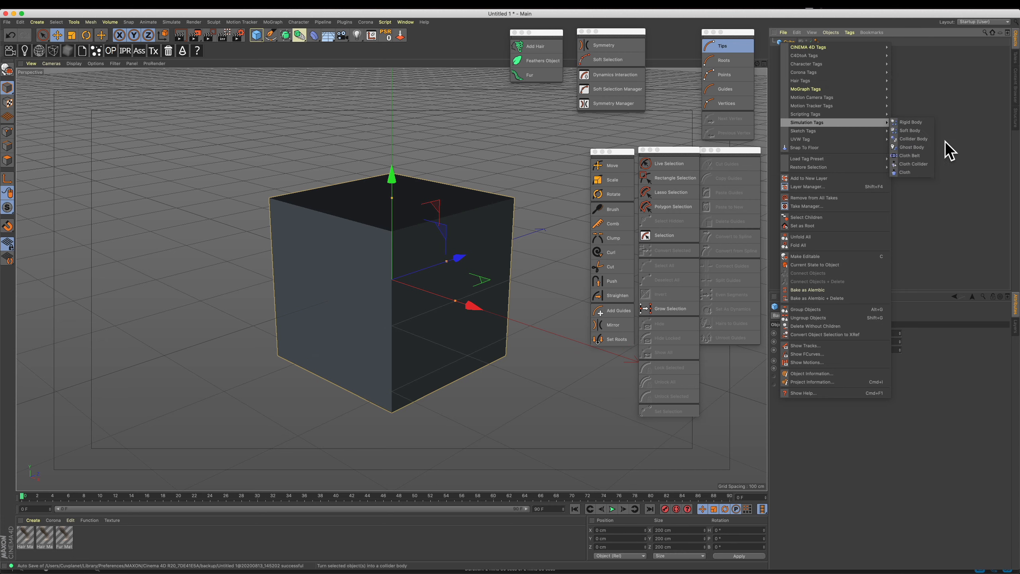
click(920, 140)
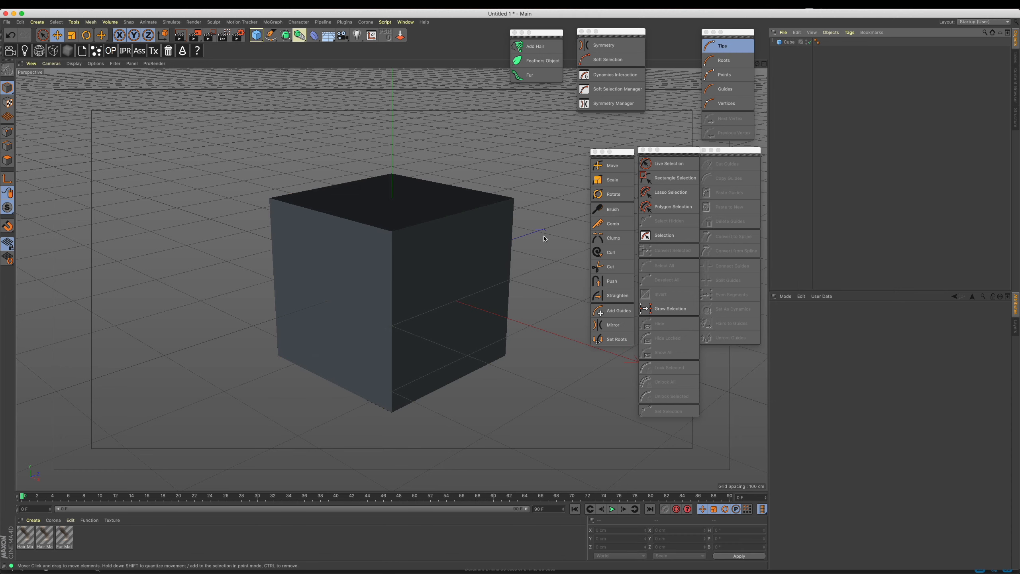
key(Delete)
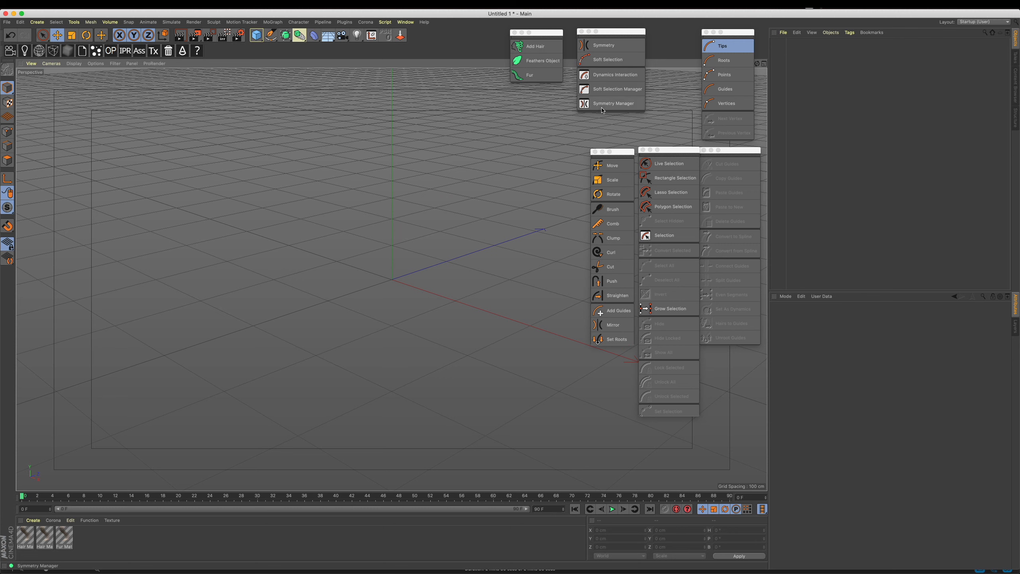
- Add a sphere primitive and delete the leftover hair and fur materials
click(256, 35)
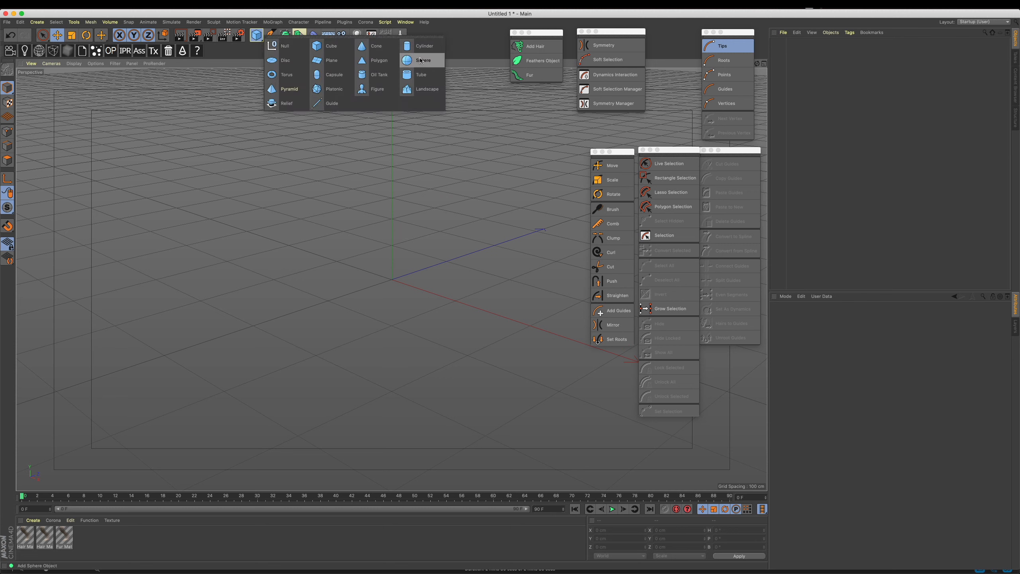
click(424, 63)
drag(20, 531, 19, 529)
key(Delete)
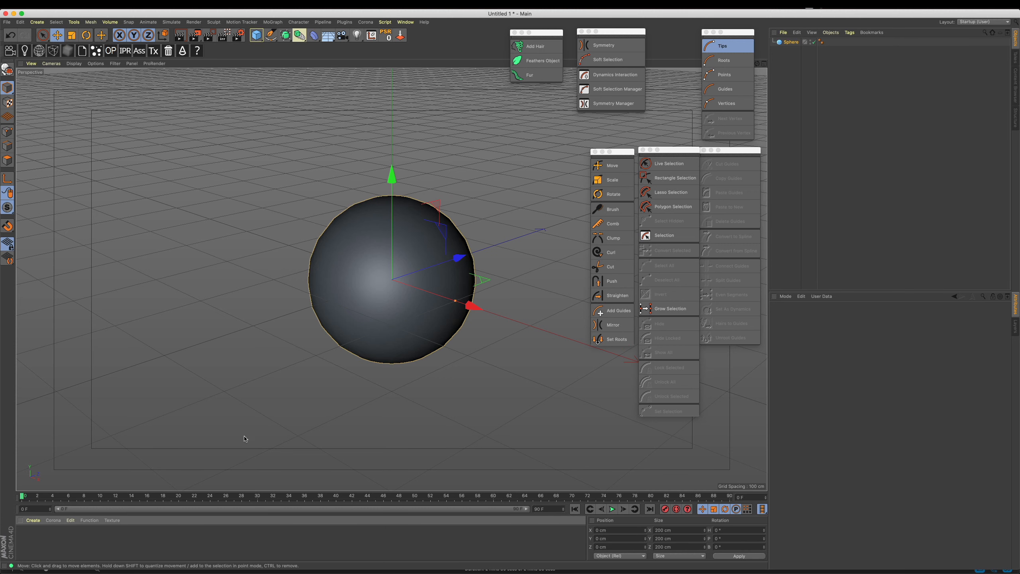
- Set the perspective view's display mode to Gouraud Shading (Lines)
alt+drag(414, 280, 412, 299)
alt+middle_drag(412, 300, 408, 321)
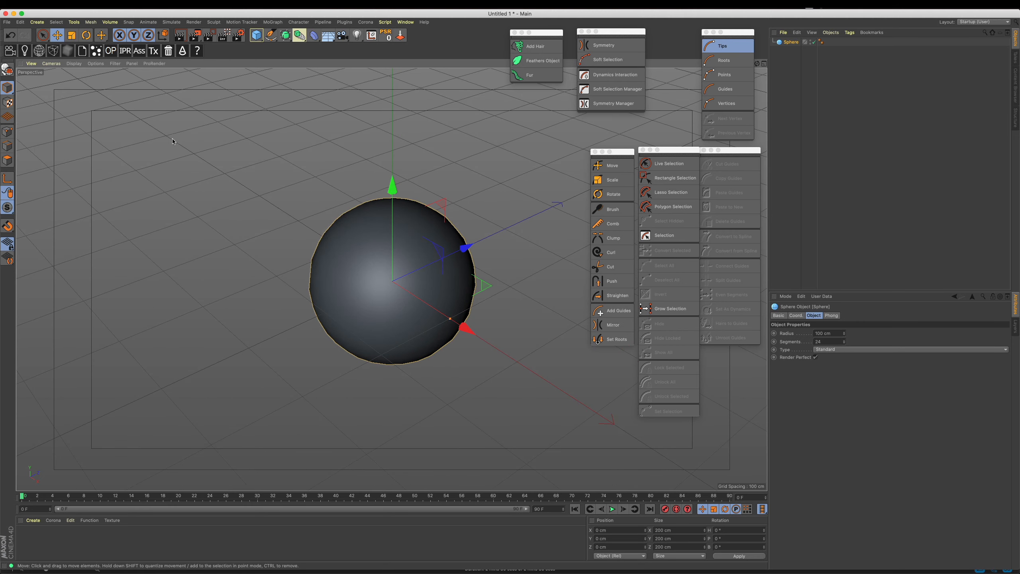
click(96, 64)
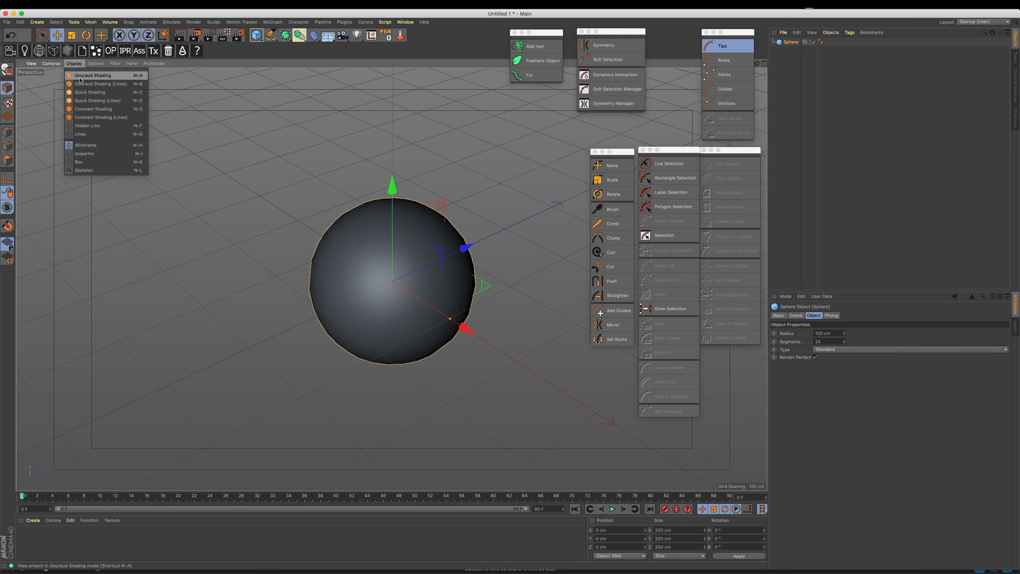
click(118, 86)
scroll(408, 256, up, 5)
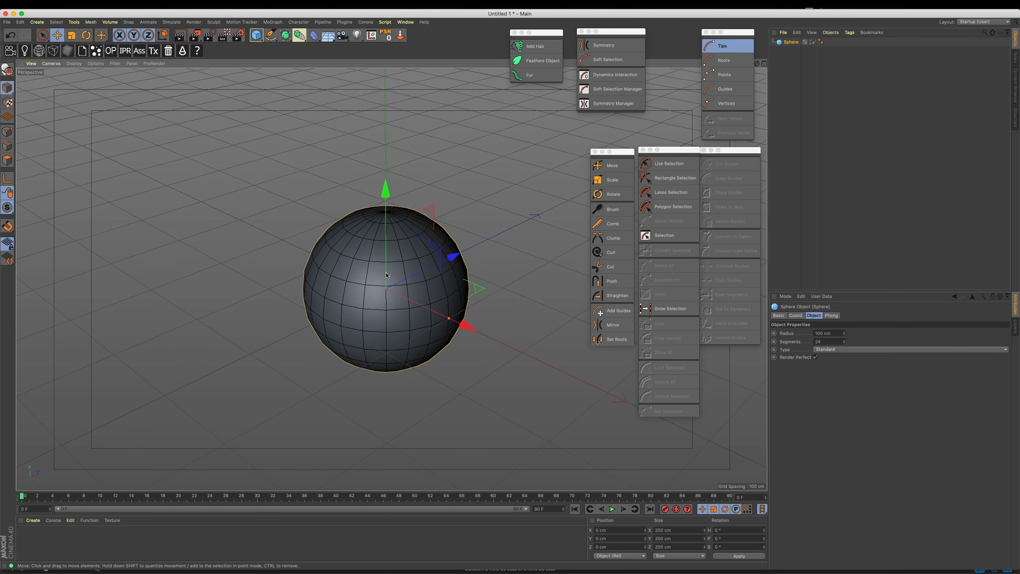
alt+drag(409, 257, 408, 245)
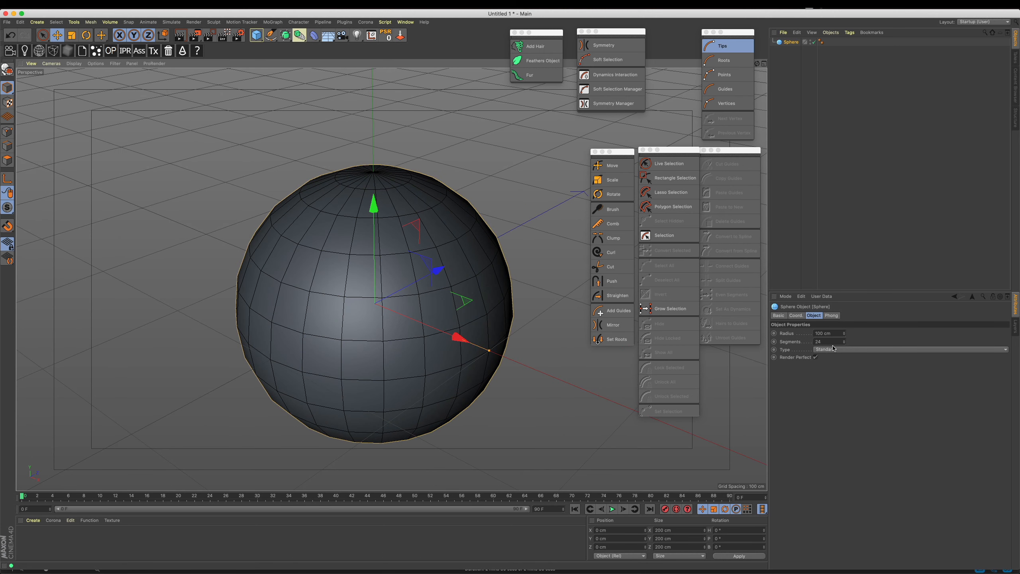
- Turn off Render Perfect for the sphere and set it to 23 segments with the Hexahedron type
click(816, 357)
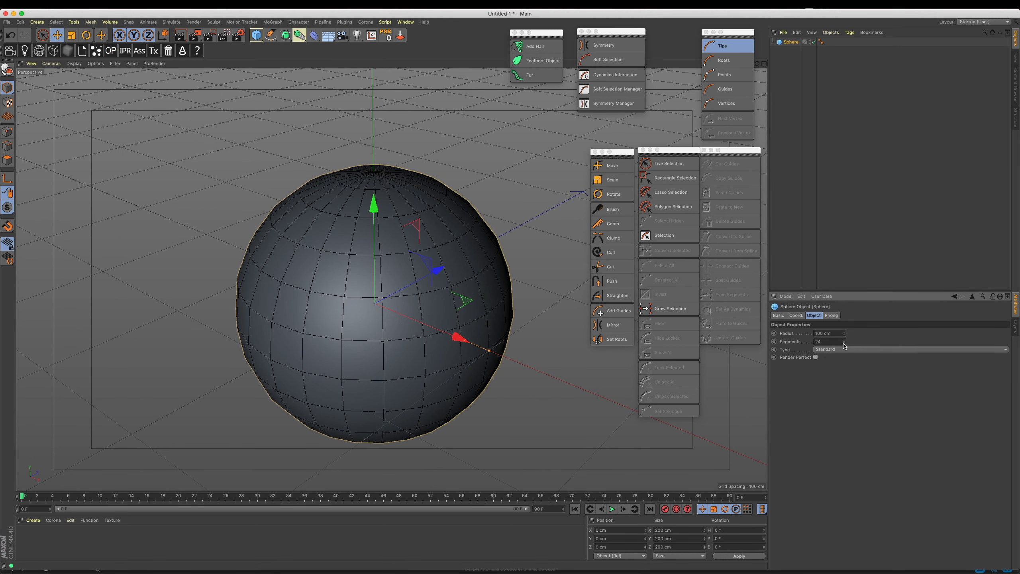
click(848, 349)
click(850, 365)
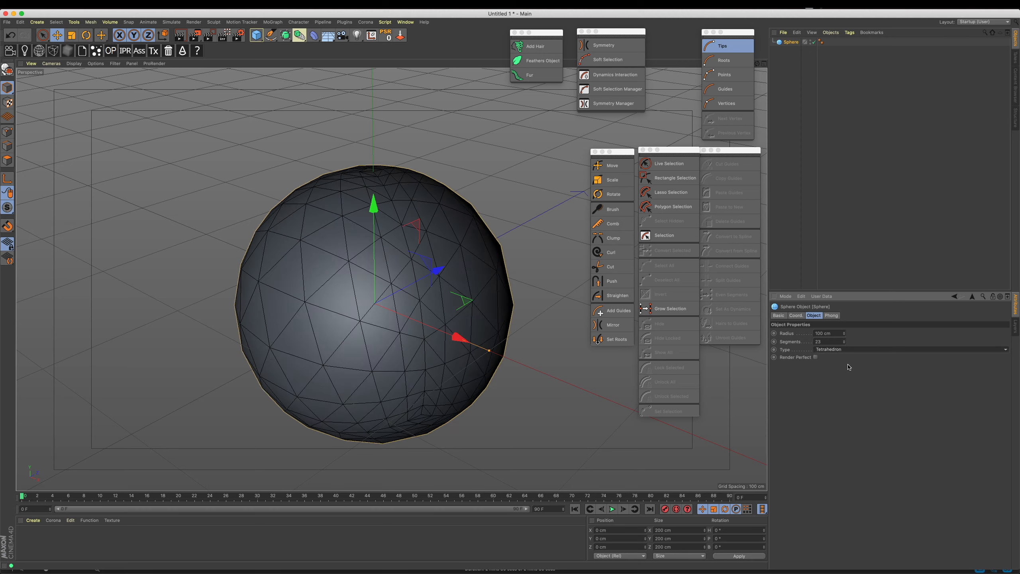
alt+drag(402, 340, 504, 329)
alt+middle_drag(503, 328, 590, 287)
alt+drag(368, 279, 257, 296)
alt+right_drag(359, 293, 318, 322)
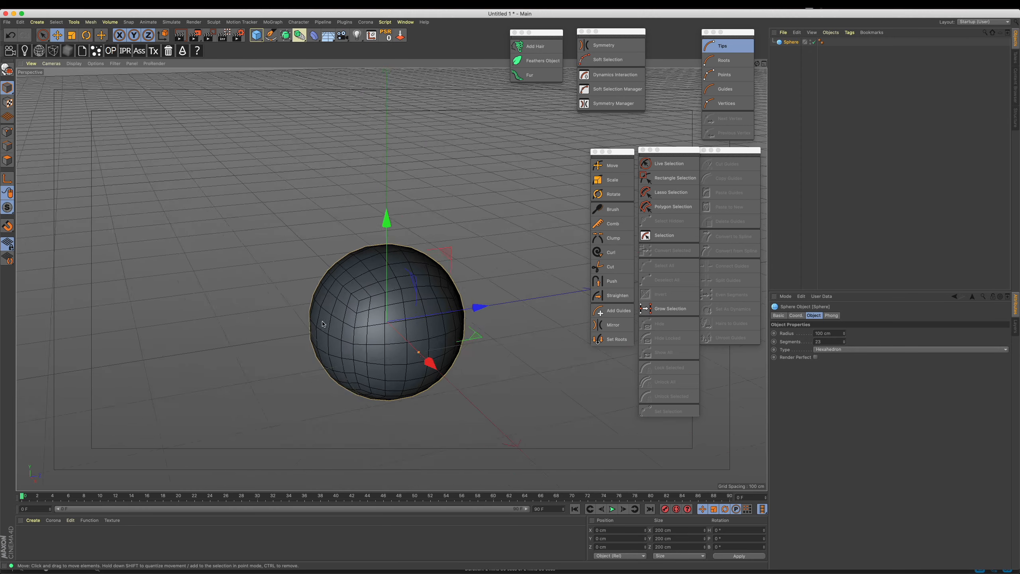
- Examine the hexahedron sphere's polygon layout from several angles and distances
alt+drag(317, 322, 380, 346)
alt+middle_drag(381, 347, 409, 322)
alt+drag(408, 322, 442, 303)
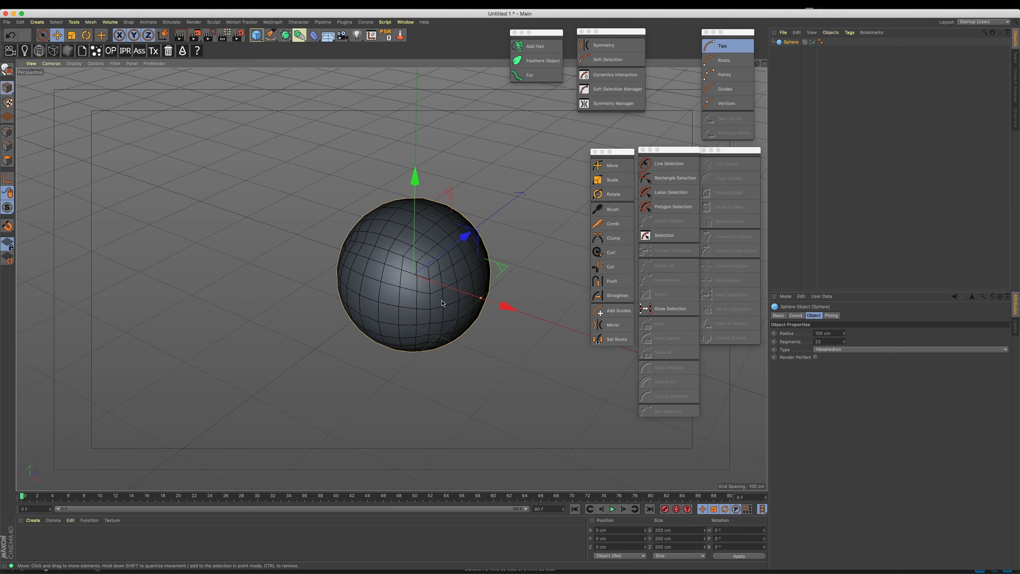
alt+drag(349, 262, 332, 253)
alt+drag(401, 245, 392, 219)
alt+right_drag(386, 225, 418, 225)
alt+drag(418, 225, 388, 269)
alt+drag(353, 301, 371, 283)
alt+right_drag(364, 293, 405, 266)
alt+drag(344, 291, 307, 247)
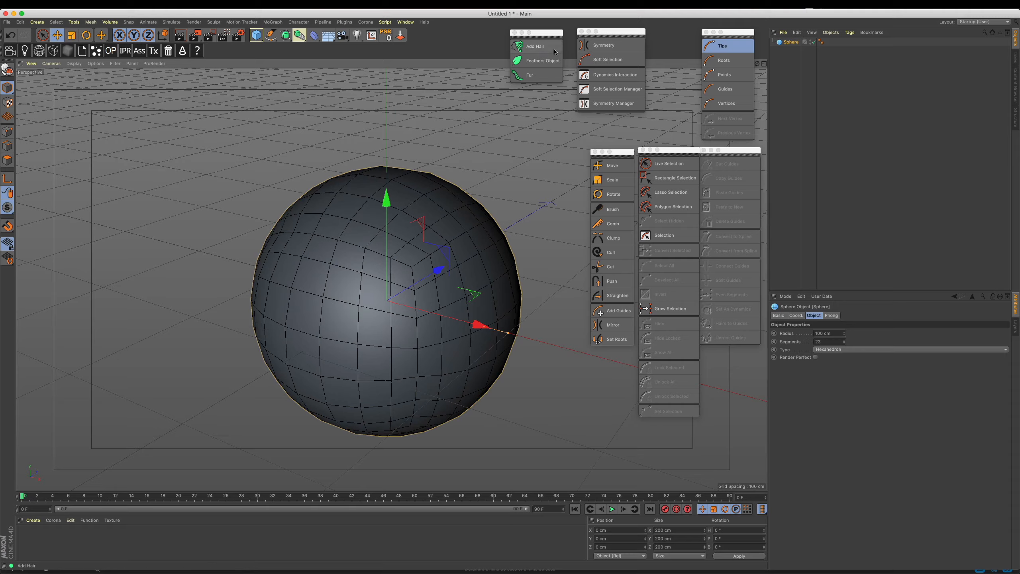
- Try Hair, a Feathers Object and Fur on the sphere in turn, undoing each one
click(535, 46)
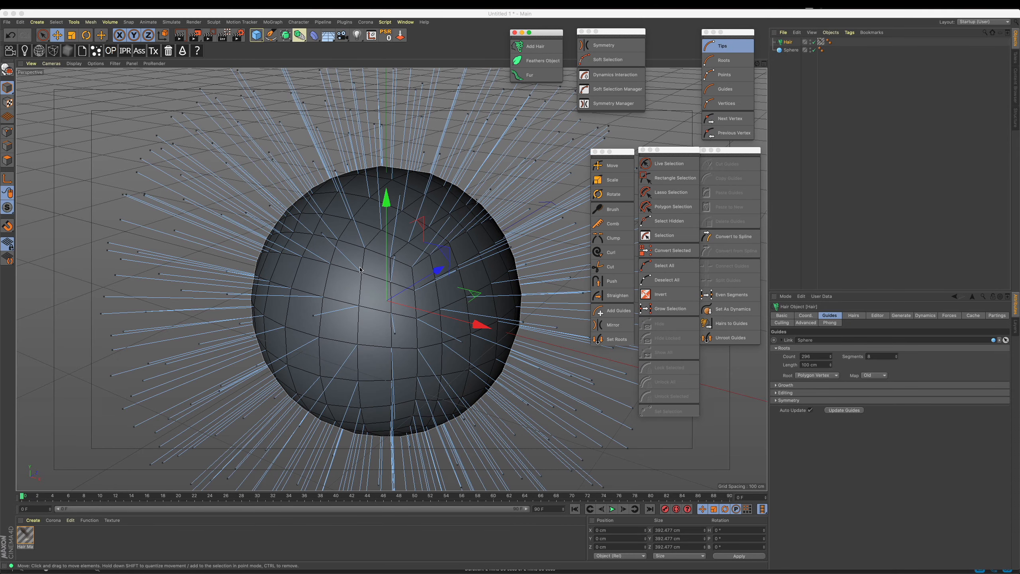
alt+drag(453, 224, 391, 240)
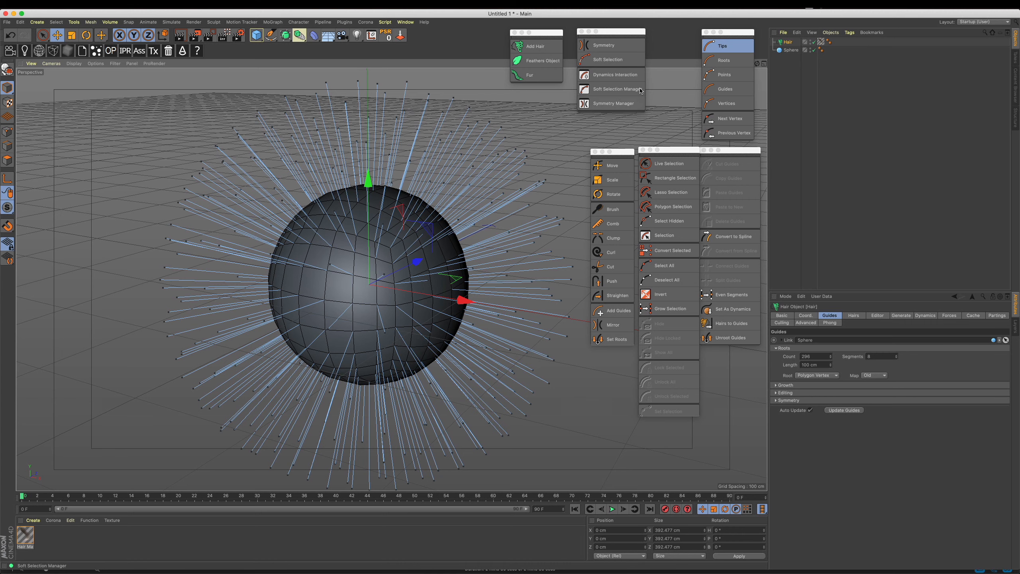
key(super+z)
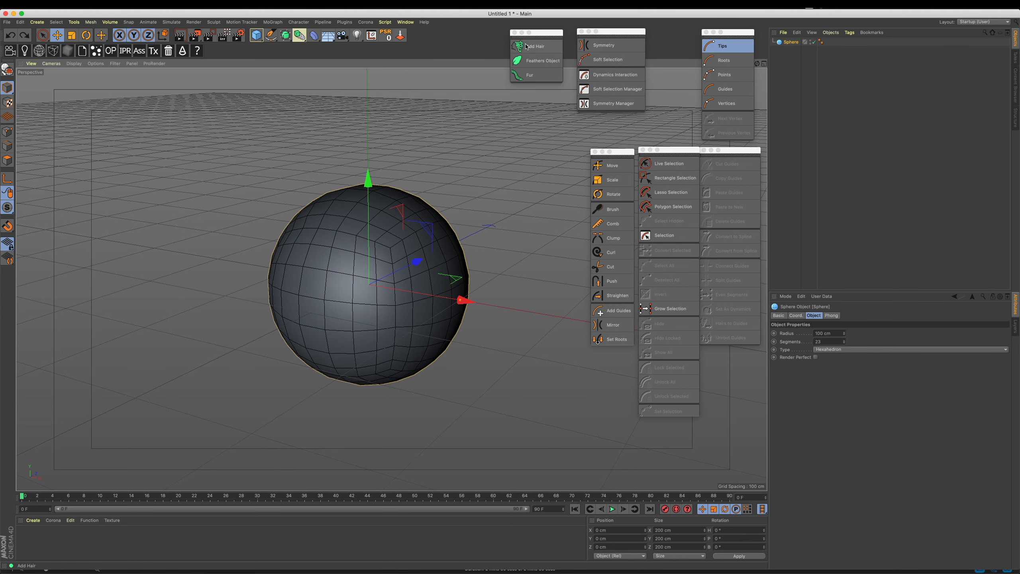
click(551, 48)
key(super+z)
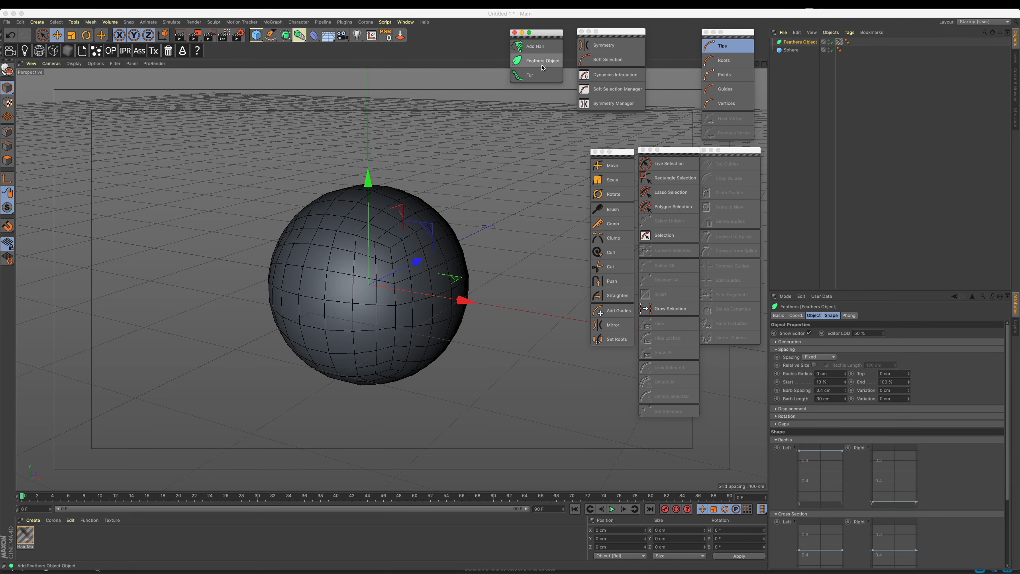
click(539, 79)
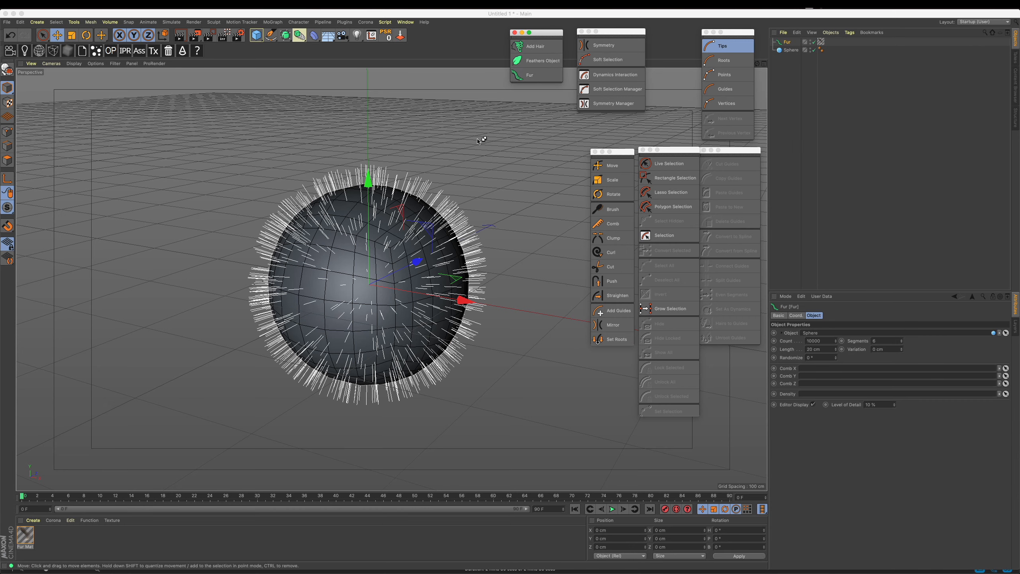
key(super+z)
- Add a Hair object to the sphere and preview it by rendering the view
click(538, 47)
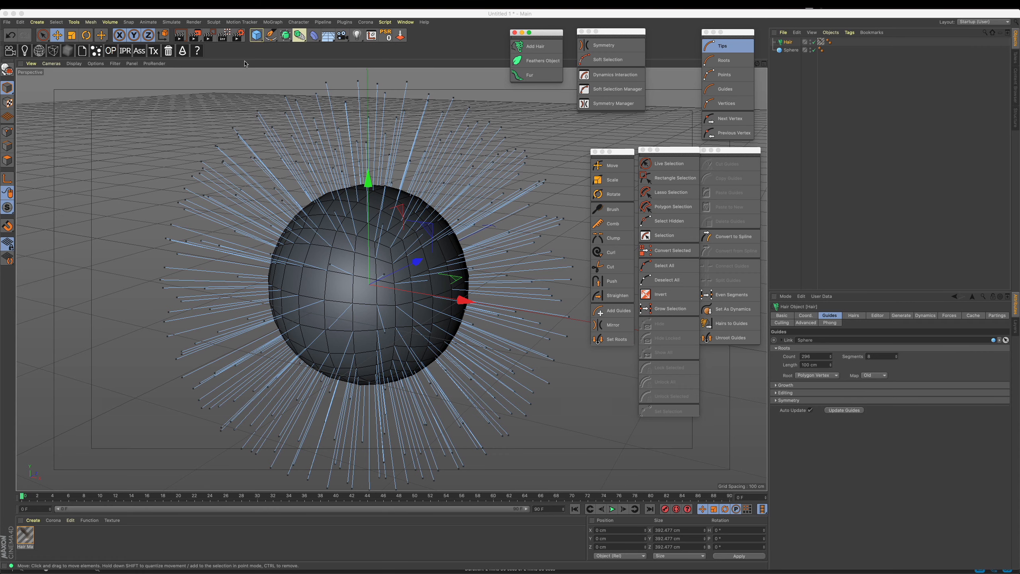
click(180, 35)
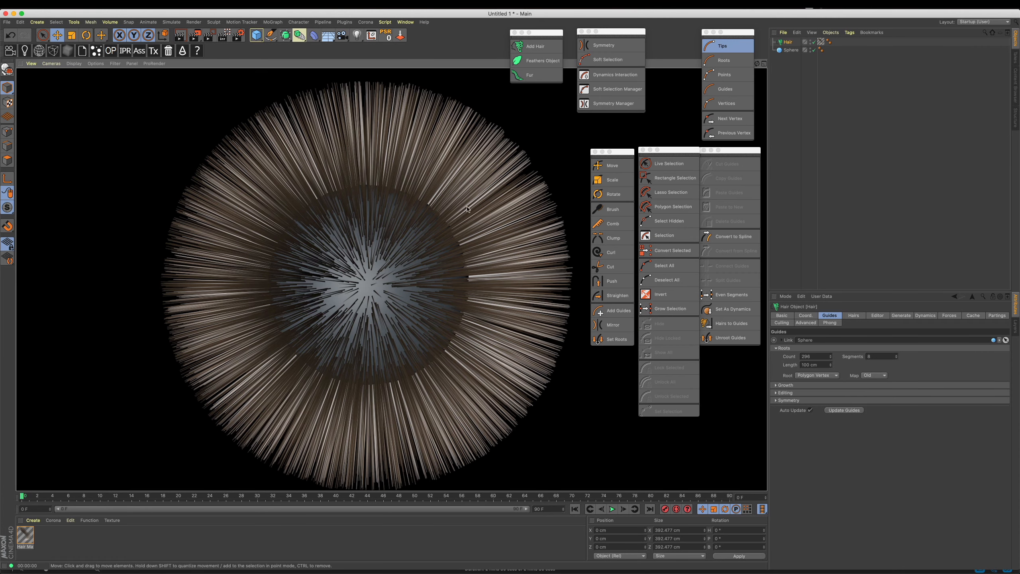
click(467, 183)
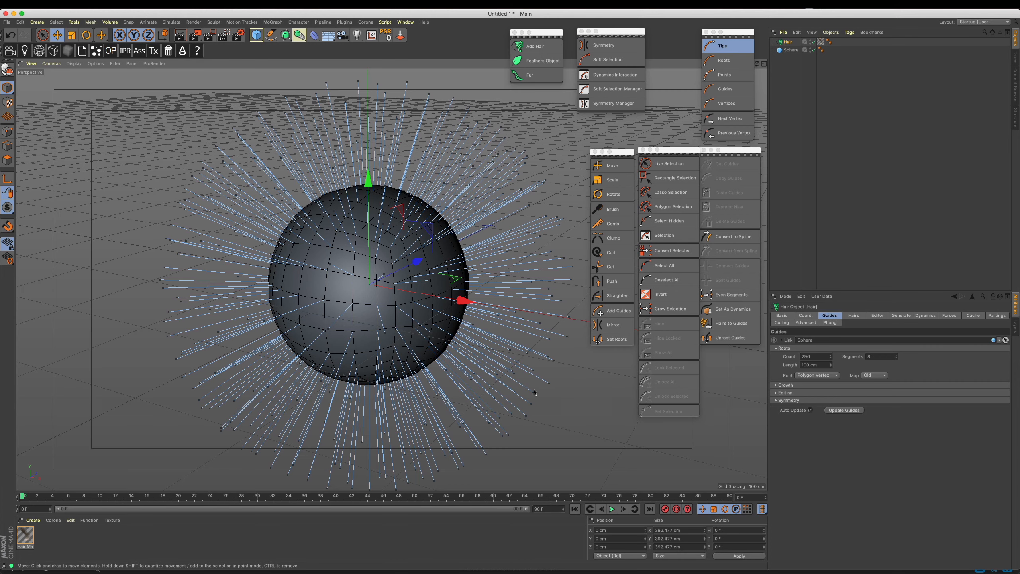
- Extend the animation's end frame to 300
click(540, 509)
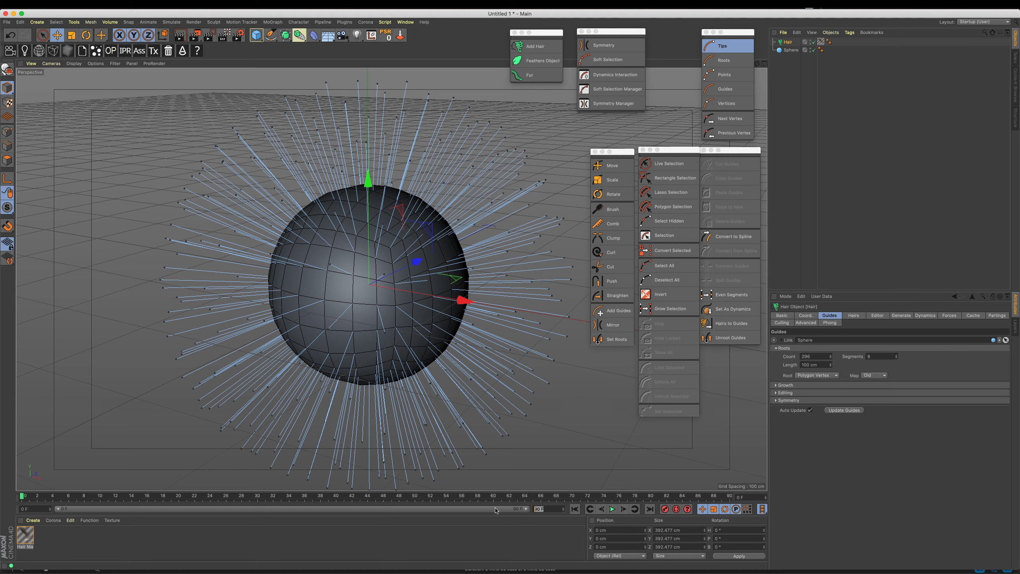
text(300)
key(Return)
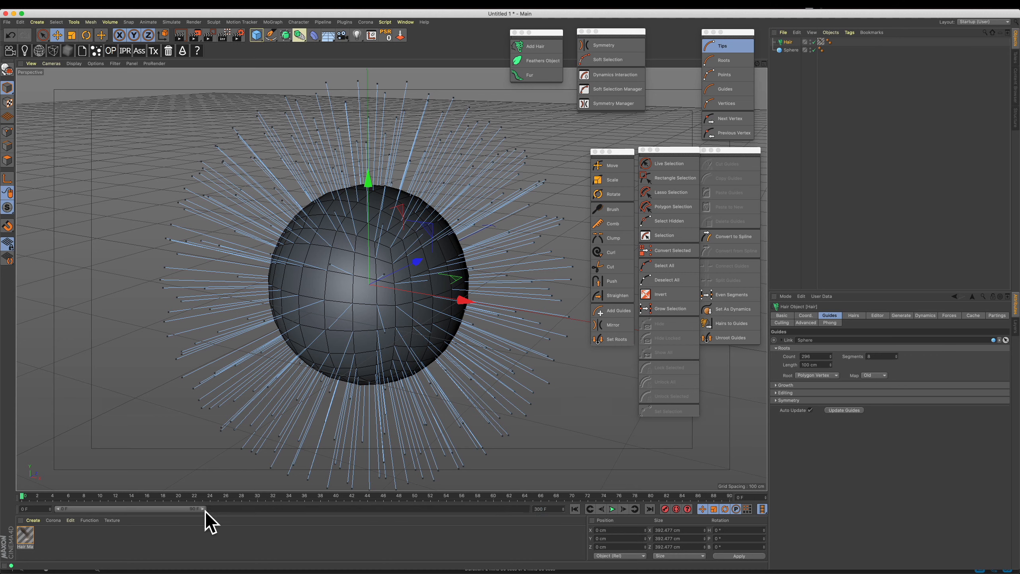
- Play the hair dynamics to frame 91 and render the view, returning to frame 0 at the end
click(613, 509)
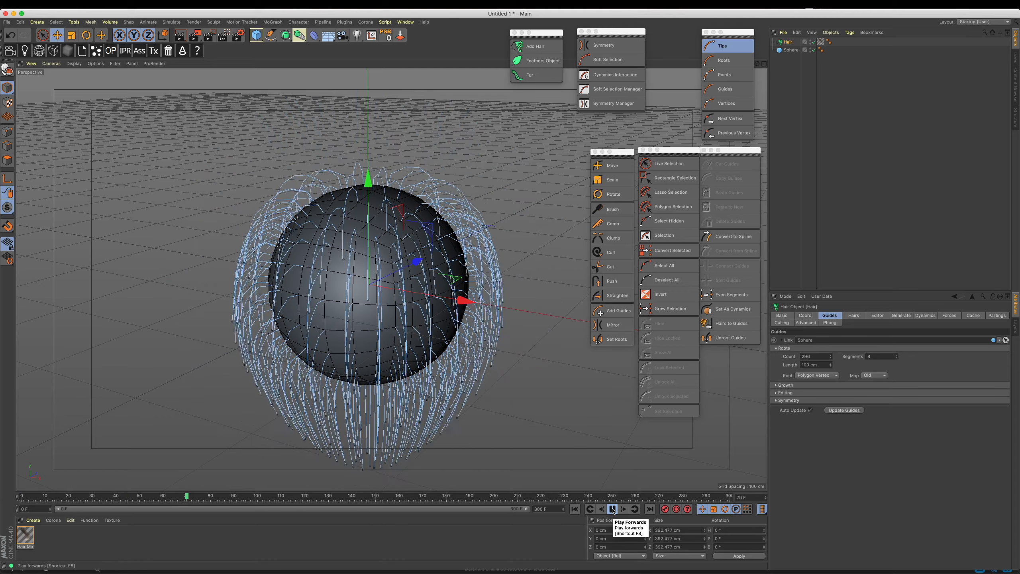
click(612, 509)
key(ctrl+r)
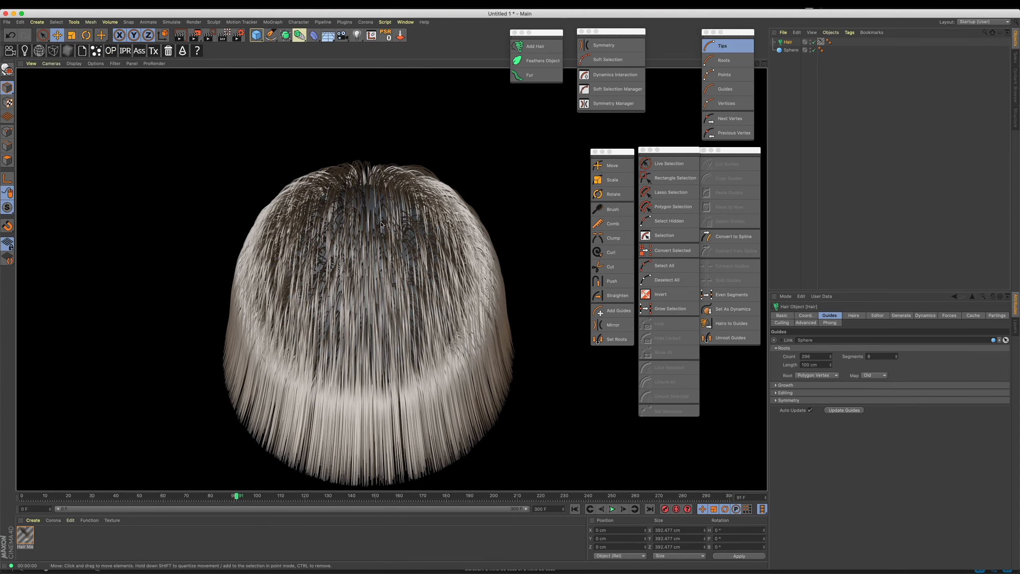
alt+drag(363, 266, 388, 277)
alt+right_drag(388, 276, 378, 249)
alt+drag(388, 236, 388, 247)
alt+right_drag(388, 247, 438, 250)
mouse_move(438, 250)
alt+mouse_down()
mouse_move(442, 228)
mouse_move(428, 236)
alt+mouse_up()
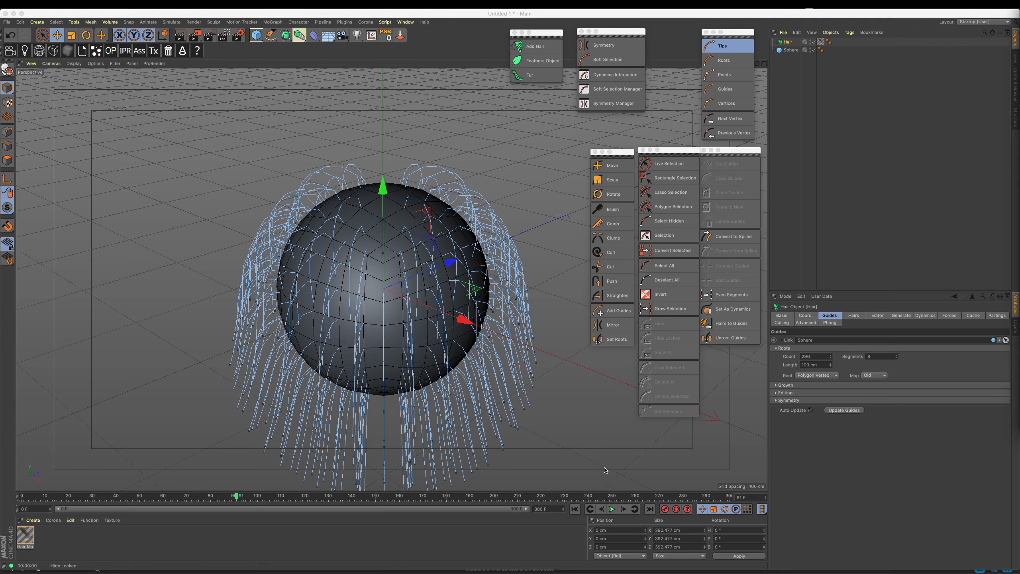
click(575, 509)
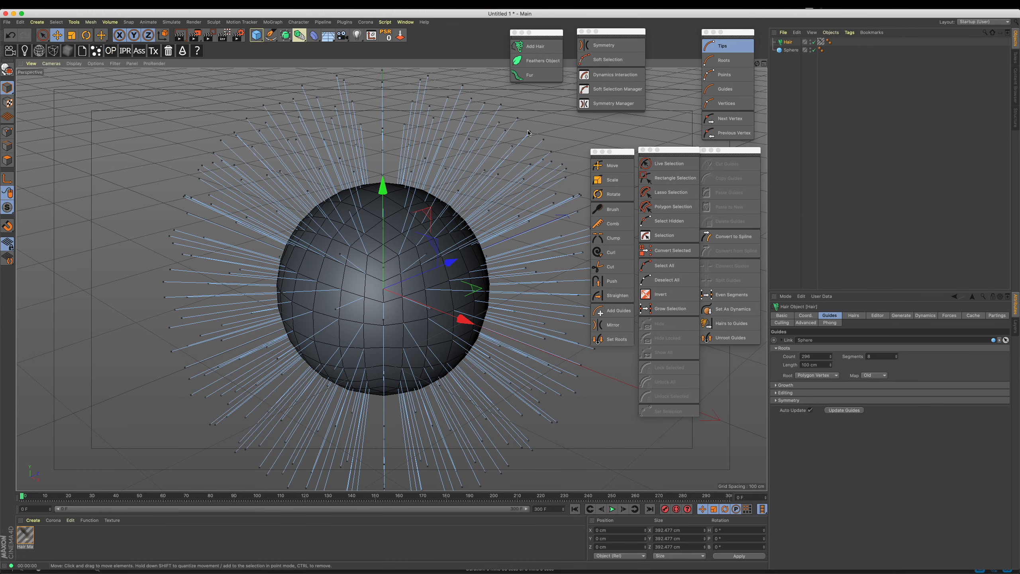
- Cycle the hair selection mode through Roots, Points, Guides and Vertices, stepping through the next and previous vertices
scroll(521, 126, up, 5)
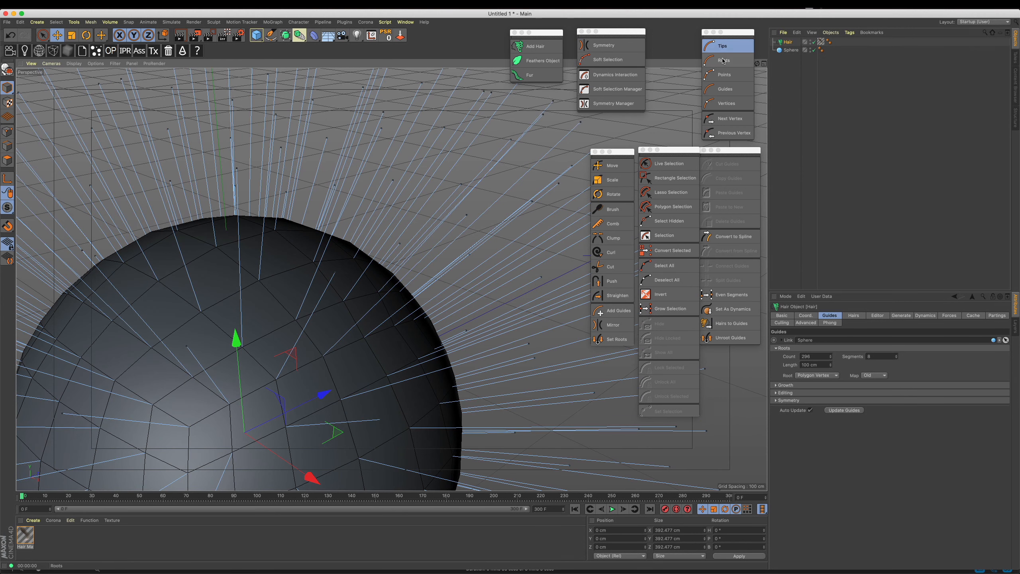
click(721, 62)
click(727, 75)
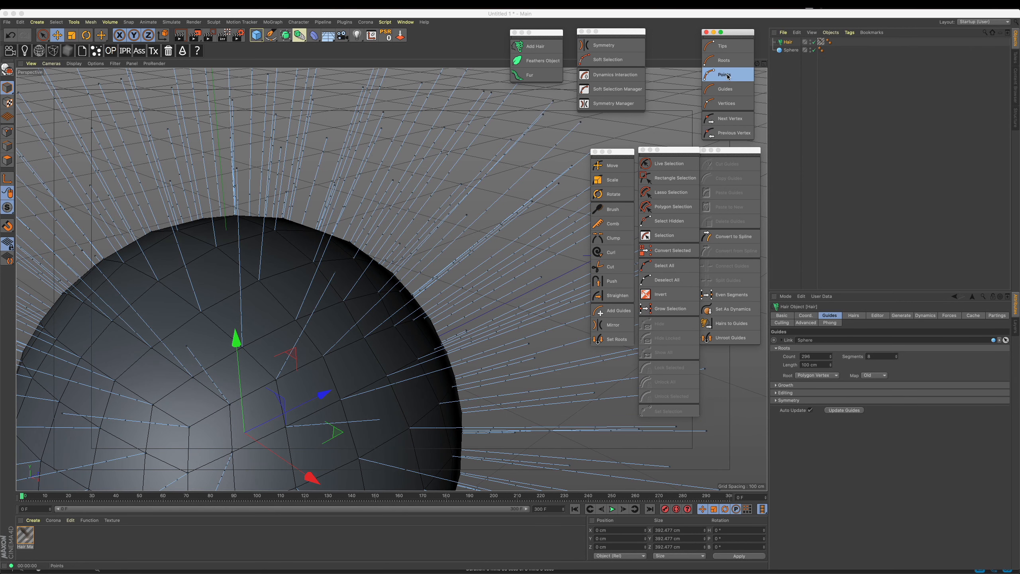
click(728, 89)
click(728, 103)
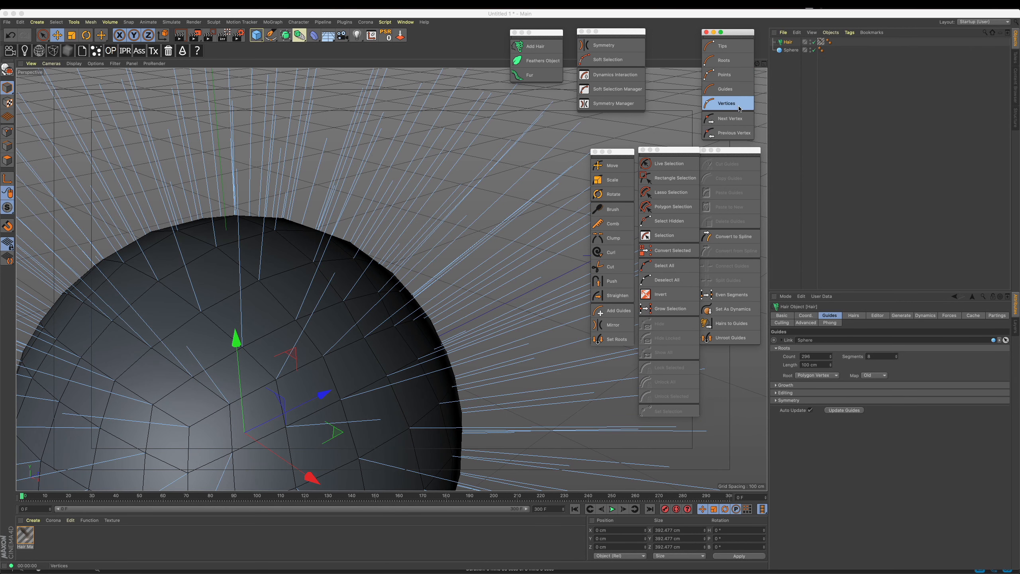
click(732, 121)
click(733, 121)
click(732, 121)
click(734, 135)
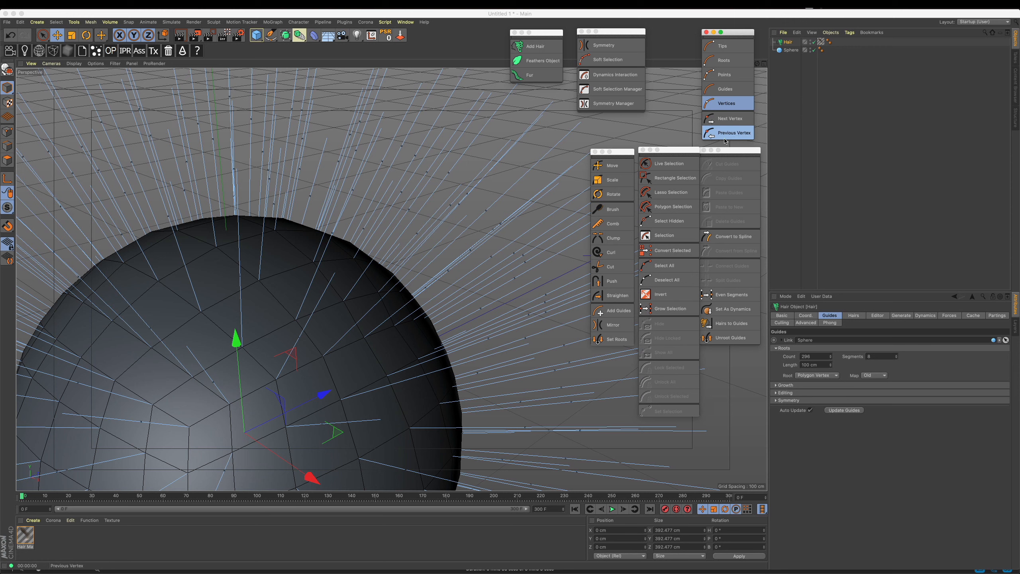
- Select some guide vertices above the sphere with Live Selection
click(667, 163)
mouse_move(404, 188)
mouse_down()
mouse_move(423, 207)
mouse_move(454, 200)
mouse_up()
click(484, 168)
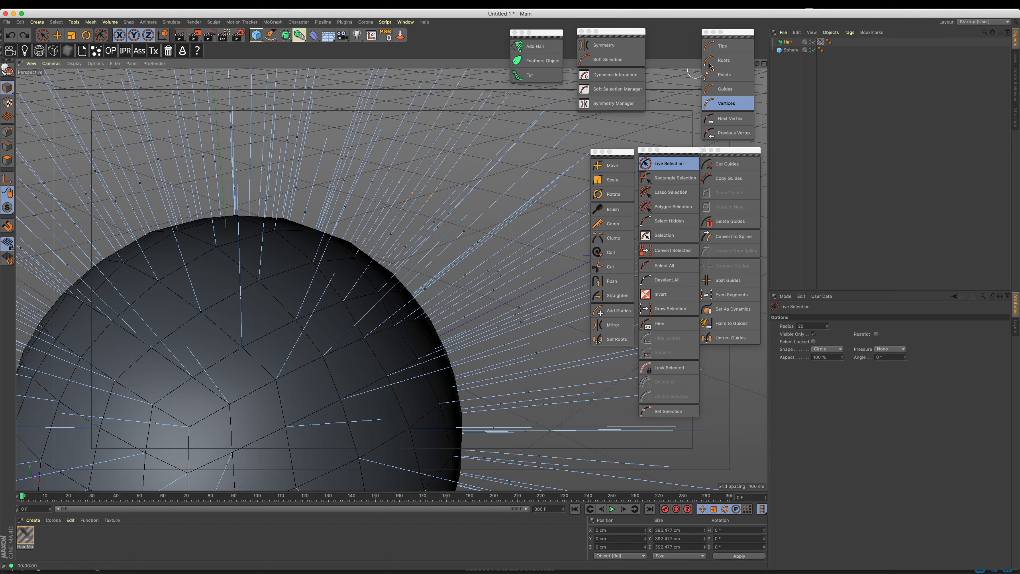
- Switch the hair selection mode to Tips and lasso-select a group of guide tips up and to the right of the sphere
click(723, 46)
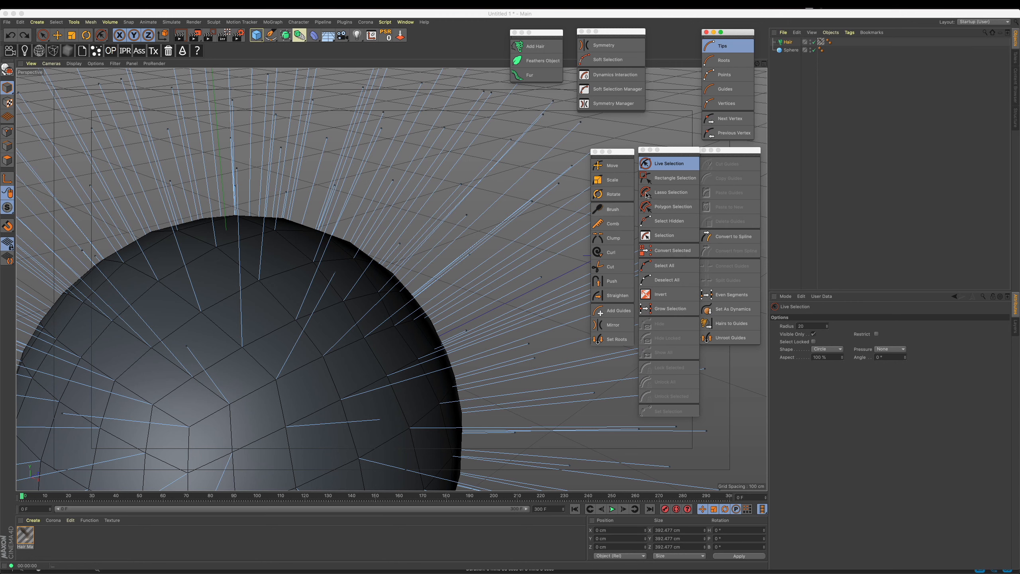
click(671, 193)
mouse_move(559, 181)
mouse_down()
mouse_move(563, 95)
mouse_move(545, 208)
mouse_up()
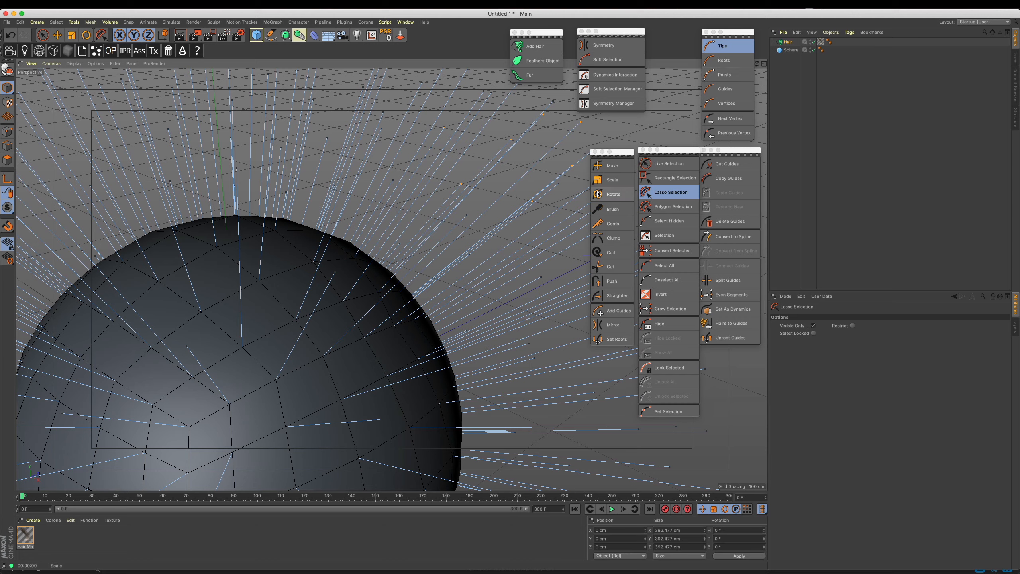
- Try deleting the selected guides beside the sphere and undo the deletion
key(Delete)
alt+right_drag(446, 237, 381, 261)
alt+drag(381, 261, 388, 273)
key(super+z)
alt+right_drag(388, 274, 434, 227)
alt+drag(435, 227, 400, 249)
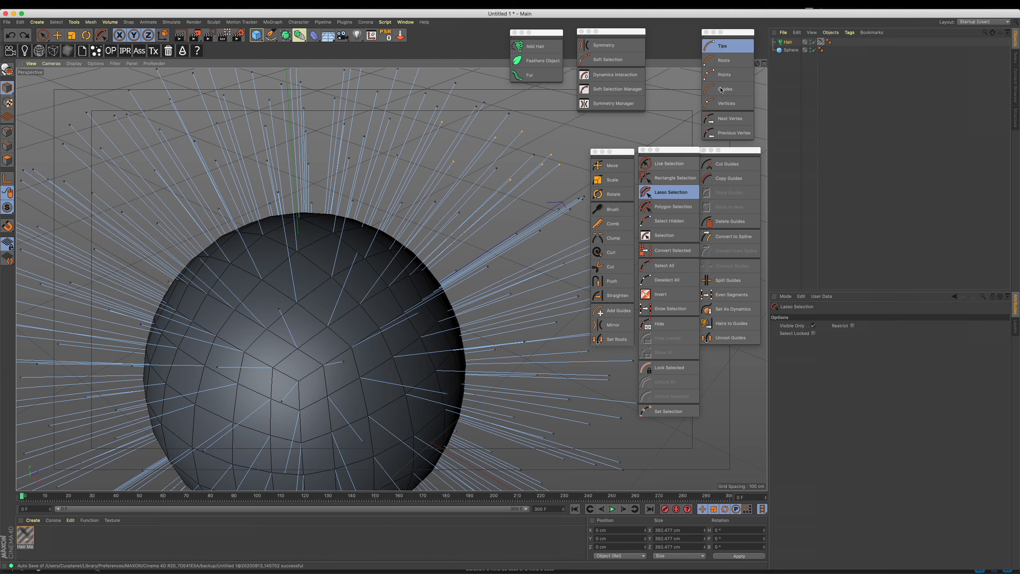
- Try cutting the selected guides with Cut Guides and undo the cut
click(728, 164)
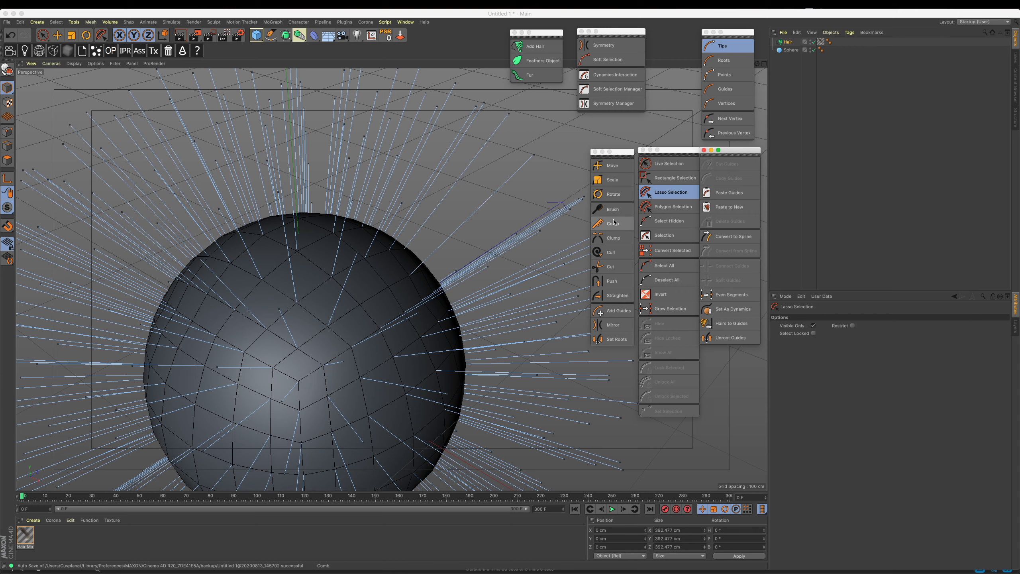
key(super+z)
key(super+z)
key(super+z)
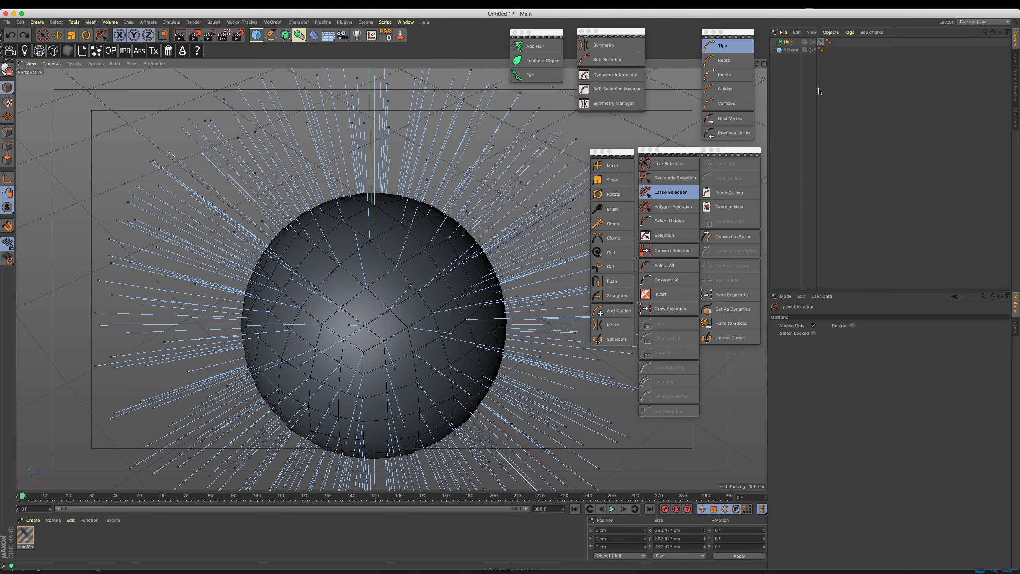
- Delete the Hair object and convert the sphere to an editable polygon object
click(786, 41)
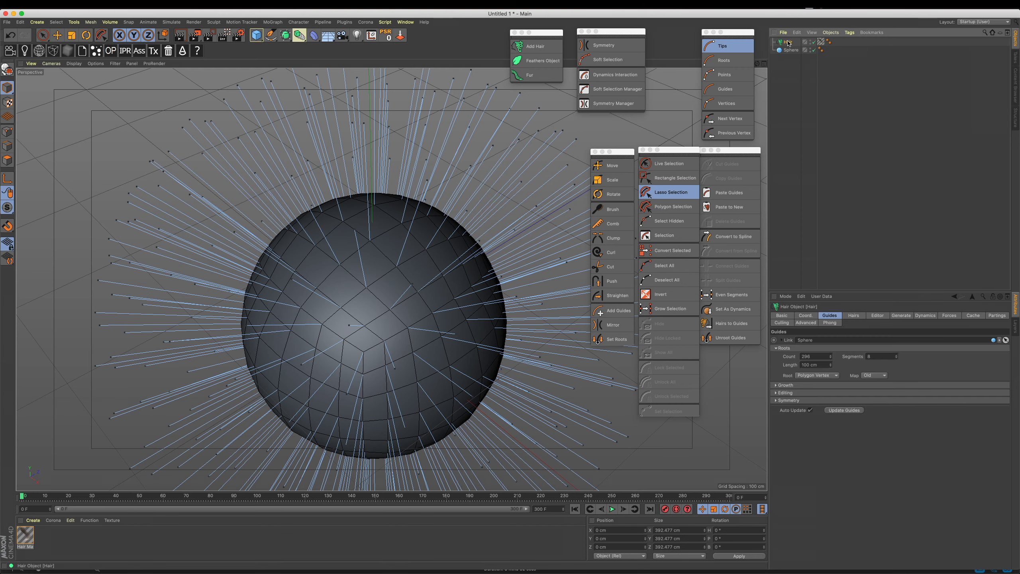
key(Delete)
mouse_move(487, 195)
alt+mouse_down()
mouse_move(476, 225)
mouse_move(498, 179)
alt+mouse_up()
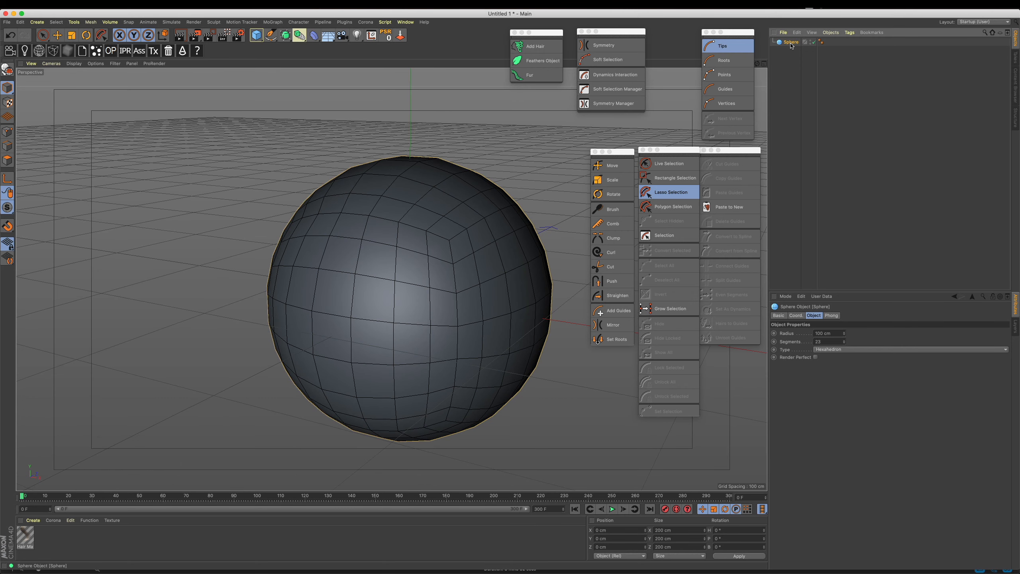
key(c)
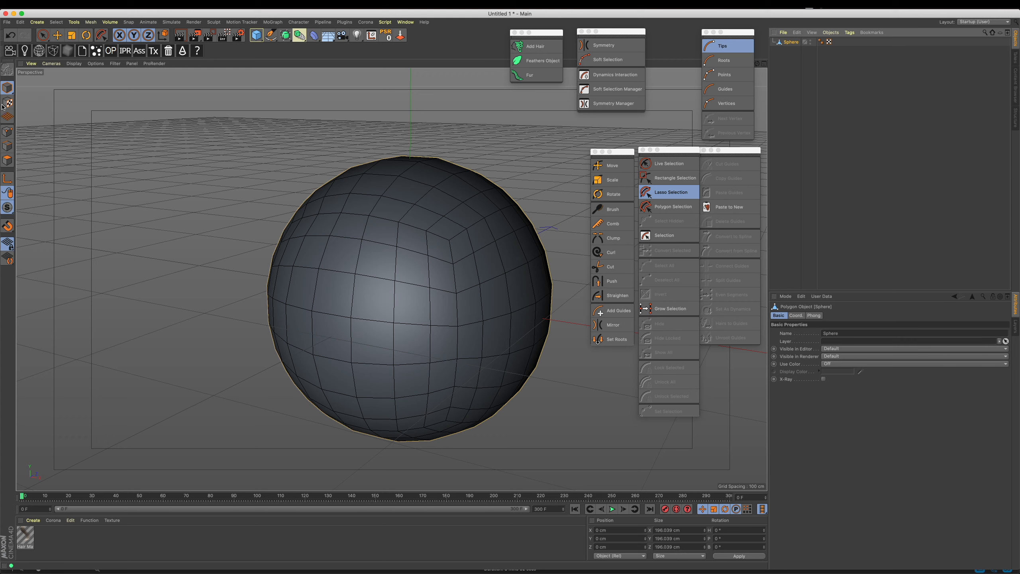
- Select the cap of polygons across the sphere's upper part in polygon mode with Live Selection
click(9, 162)
mouse_move(330, 150)
alt+mouse_down()
mouse_move(332, 225)
mouse_move(293, 281)
mouse_move(297, 312)
mouse_move(438, 344)
mouse_move(354, 245)
mouse_move(341, 285)
mouse_move(338, 154)
mouse_move(348, 143)
mouse_move(427, 151)
mouse_move(482, 244)
mouse_move(374, 161)
alt+mouse_up()
click(43, 36)
alt+drag(373, 161, 374, 322)
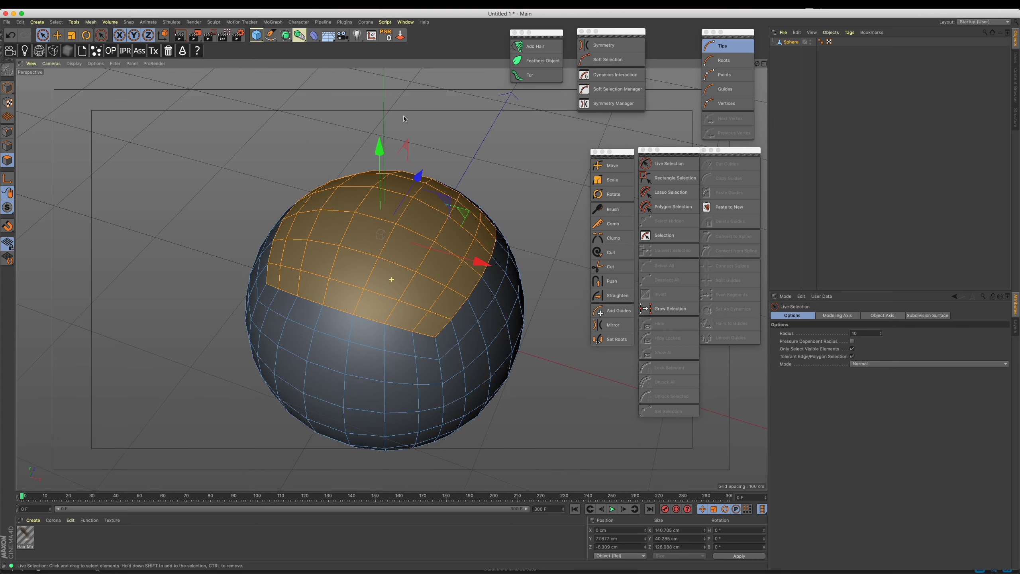
- Store the selected polygons in a selection tag named "head"
click(57, 21)
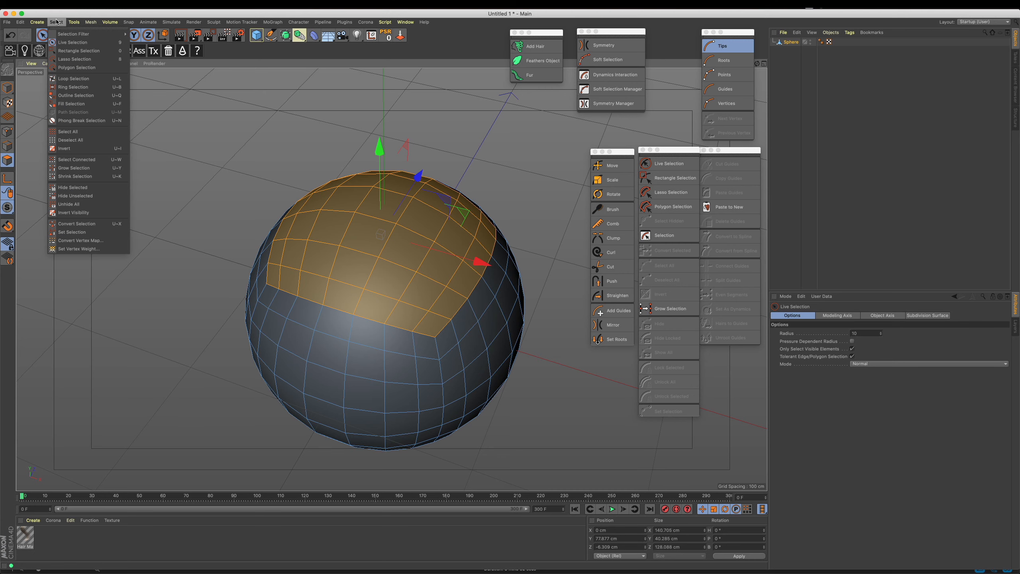
click(82, 234)
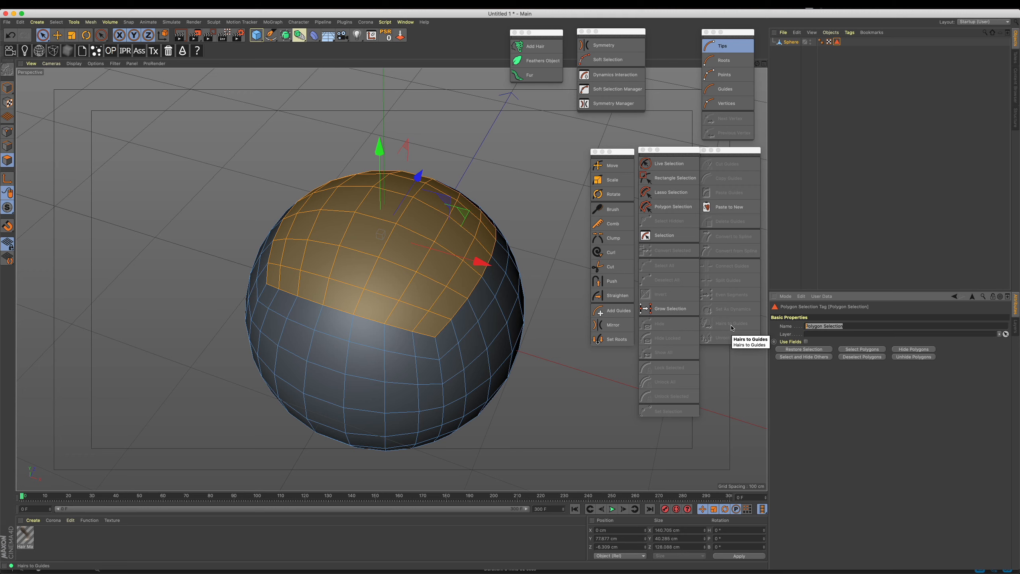
text(head)
key(Return)
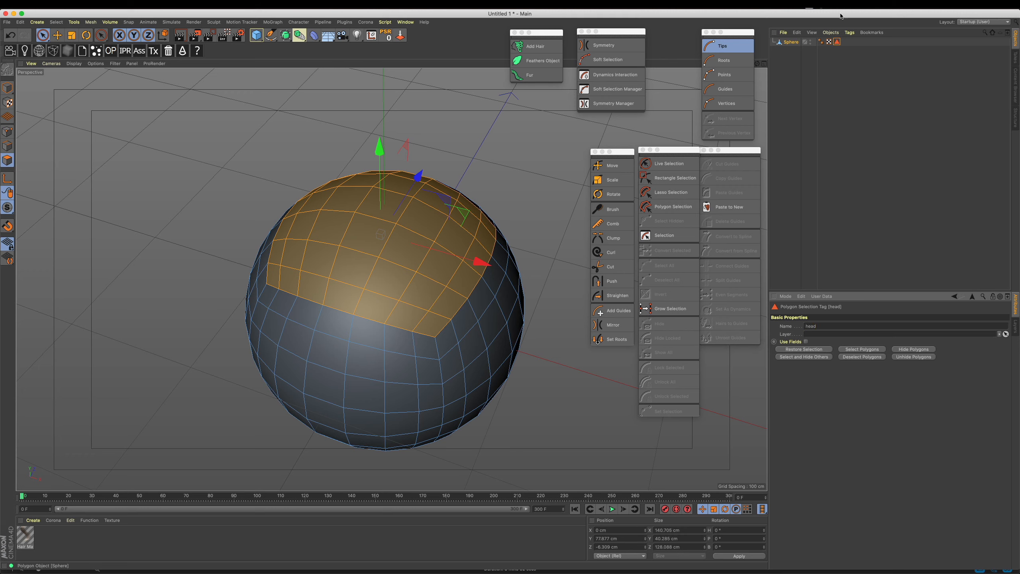
- Try adding hair to the sphere while its cap polygons are selected, and undo it
click(837, 42)
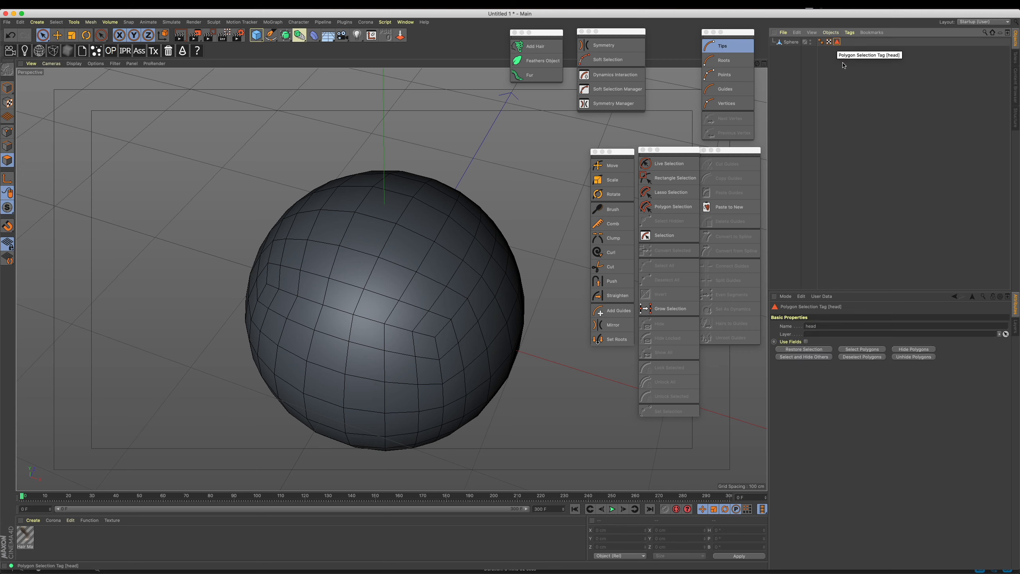
click(883, 177)
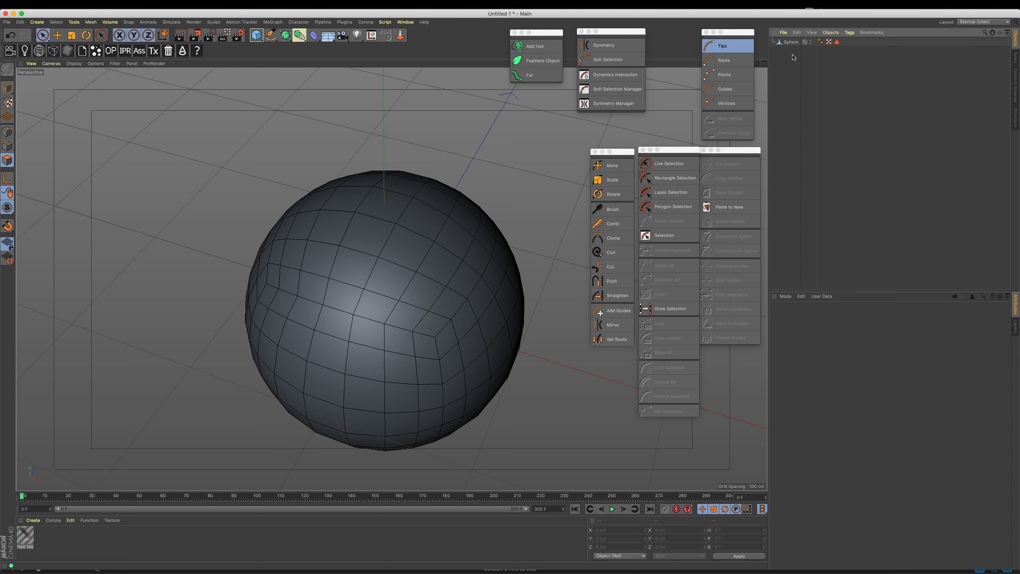
click(790, 42)
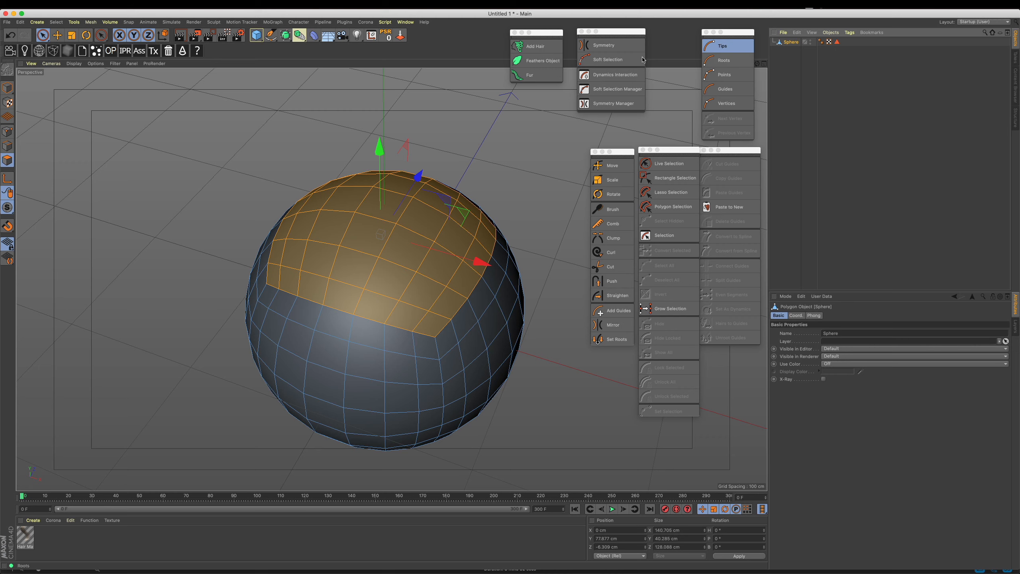
click(535, 45)
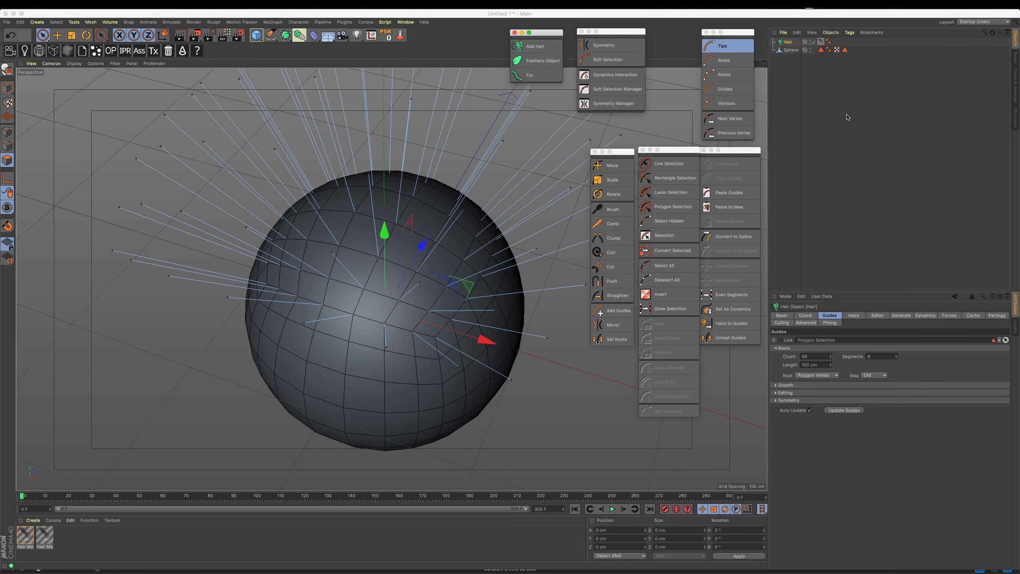
key(super+z)
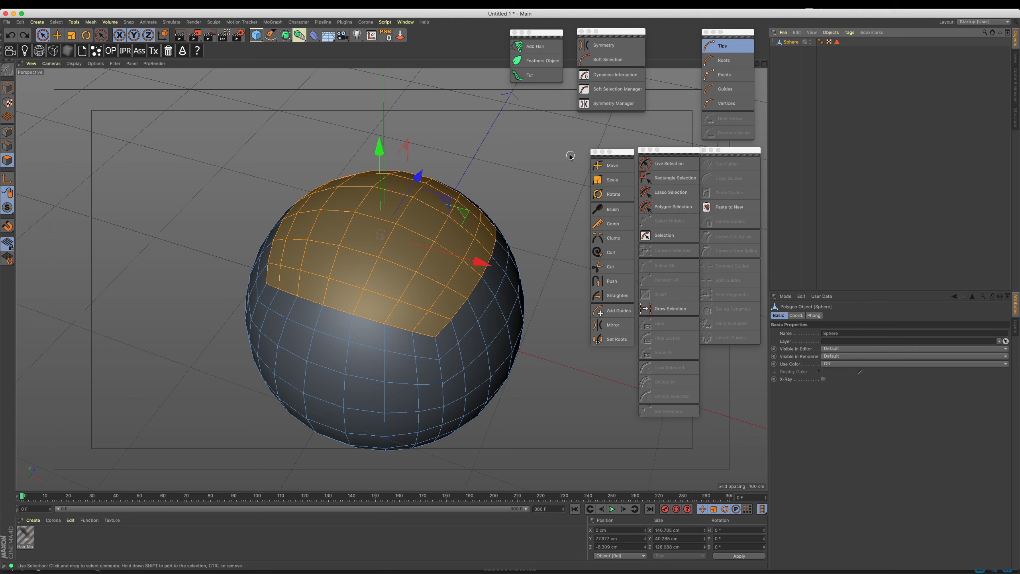
- Add hair to the whole sphere in model mode and link its guides to the head selection tag
click(54, 108)
click(7, 87)
click(60, 93)
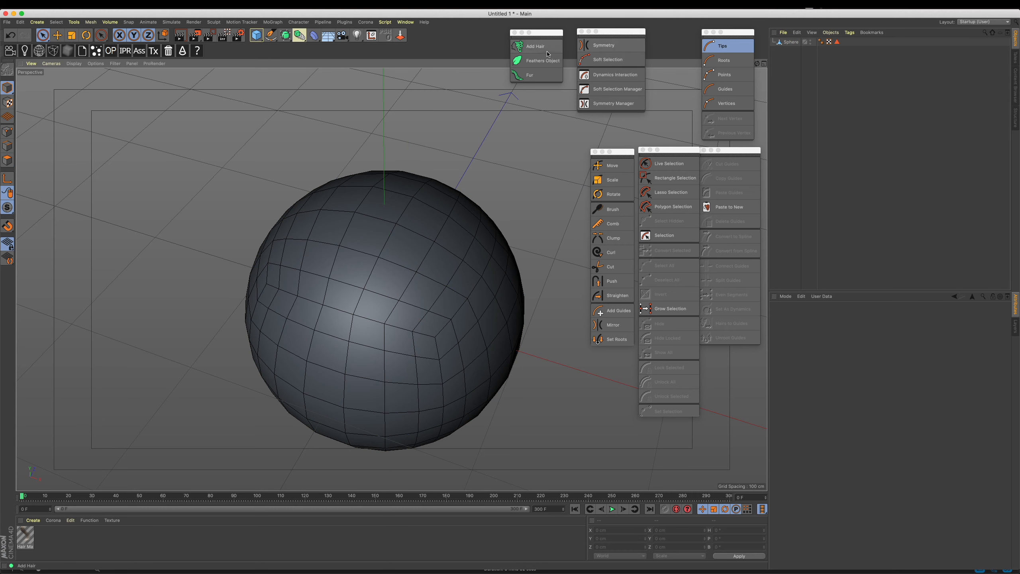
click(794, 42)
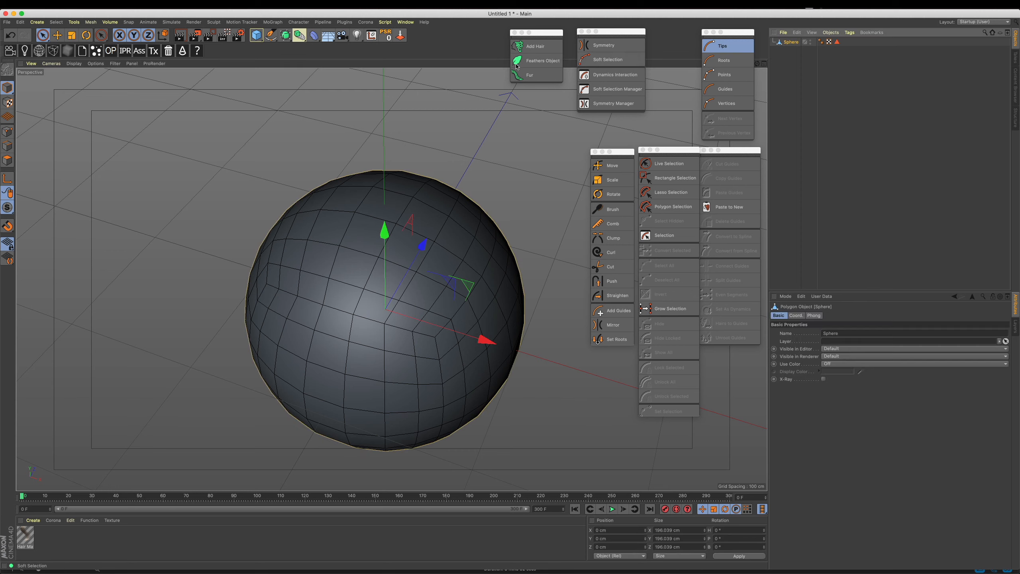
click(533, 54)
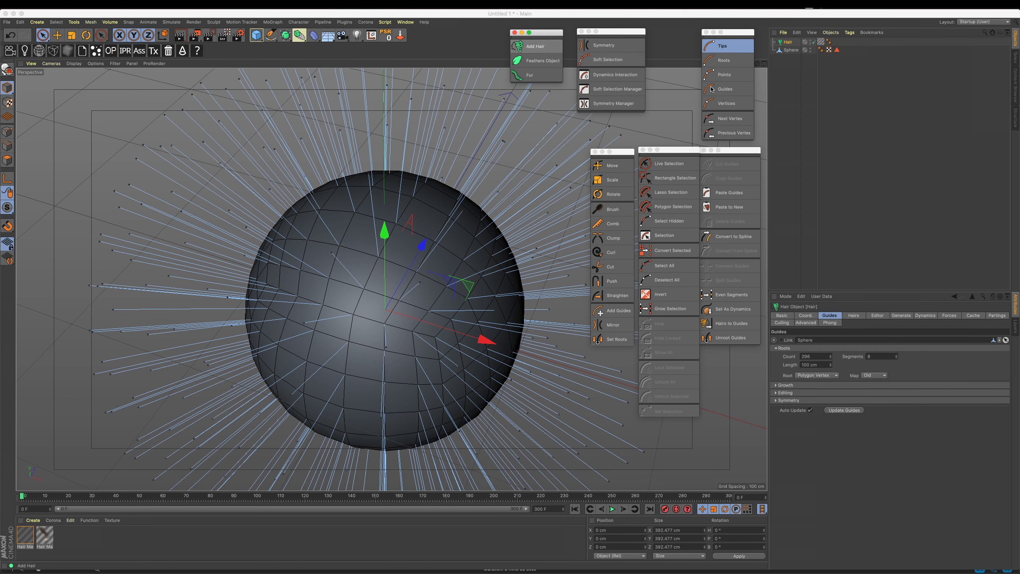
drag(838, 49, 827, 343)
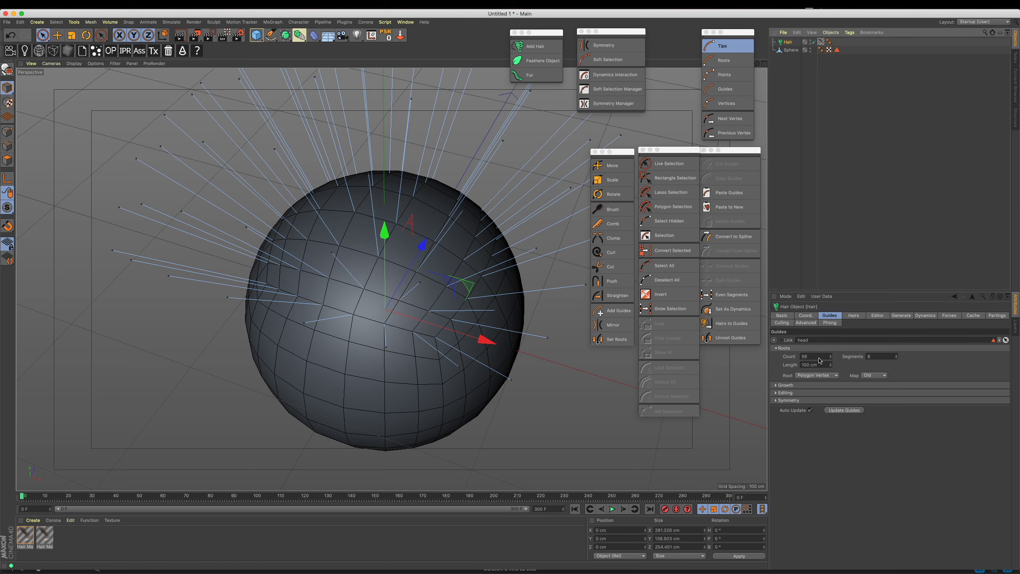
- Play the hair dynamics and stop the animation at frame 55
alt+drag(352, 374, 359, 326)
alt+middle_drag(359, 326, 378, 270)
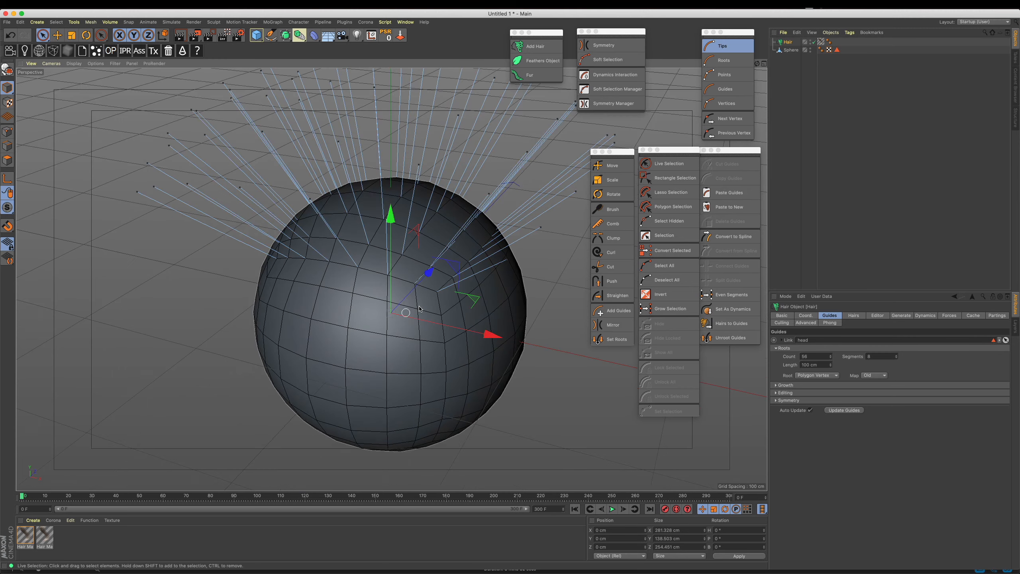
click(613, 510)
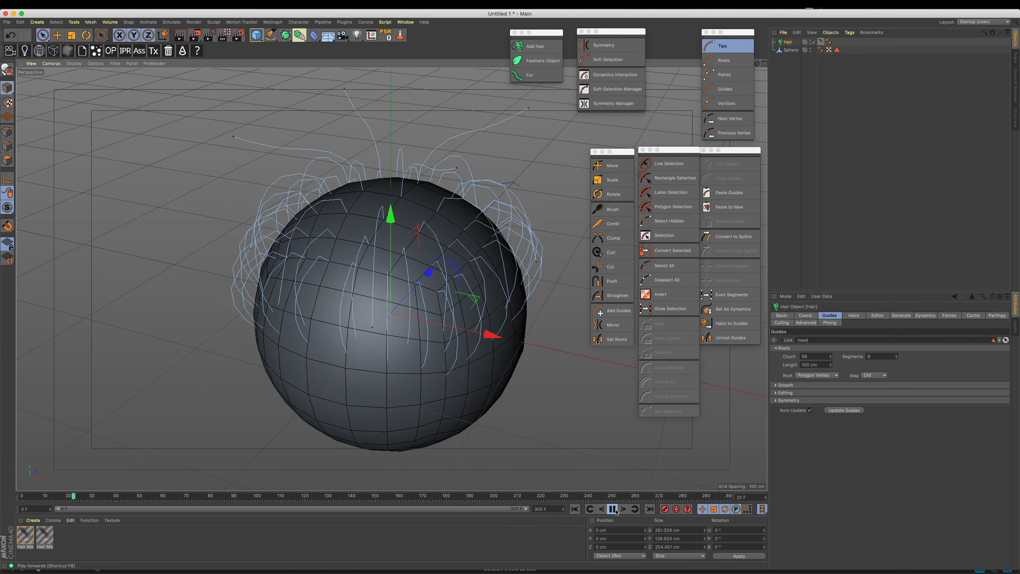
click(616, 511)
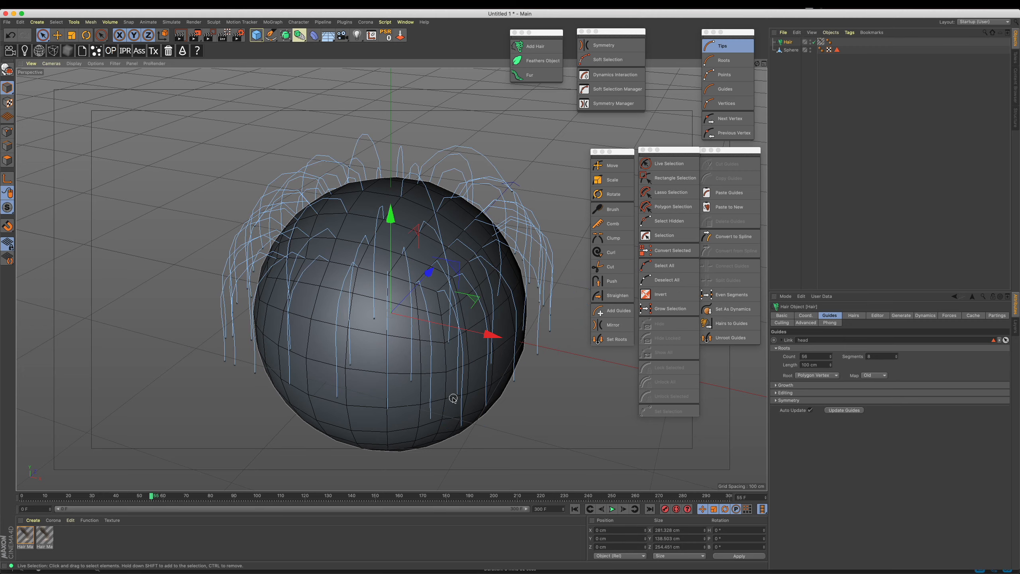
- Render the view to check the draped hair and switch to the Move tool
key(ctrl+r)
mouse_move(431, 277)
alt+mouse_down()
mouse_move(406, 277)
mouse_move(428, 250)
alt+mouse_up()
alt+drag(389, 286, 417, 287)
click(60, 38)
mouse_move(427, 217)
alt+mouse_down()
mouse_move(396, 197)
mouse_move(422, 207)
alt+mouse_up()
scroll(427, 206, up, 2)
alt+middle_drag(427, 206, 406, 197)
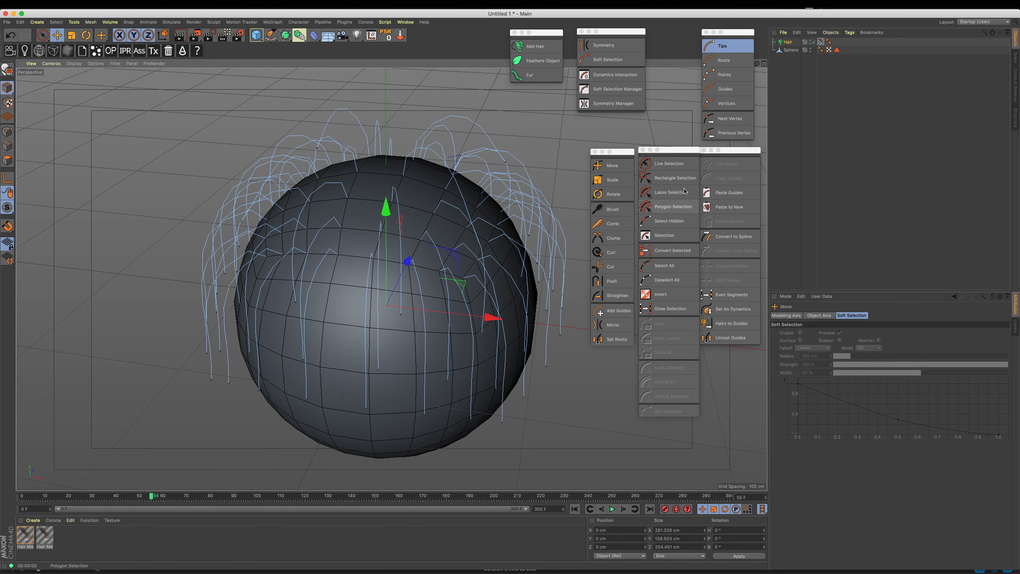
- Step the Hair object's guide Root setting through its placement modes and set it to Polygon
click(782, 42)
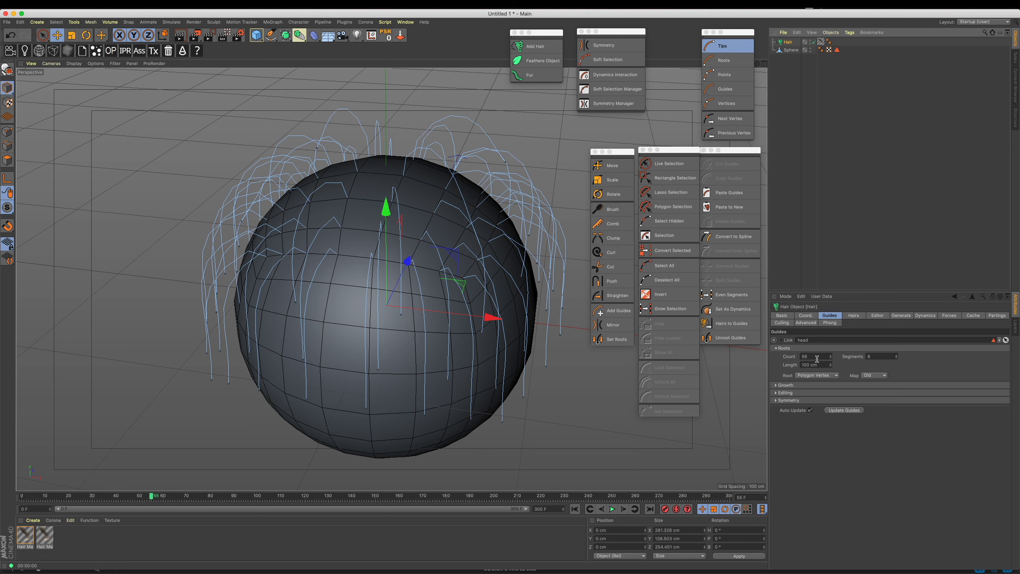
click(812, 375)
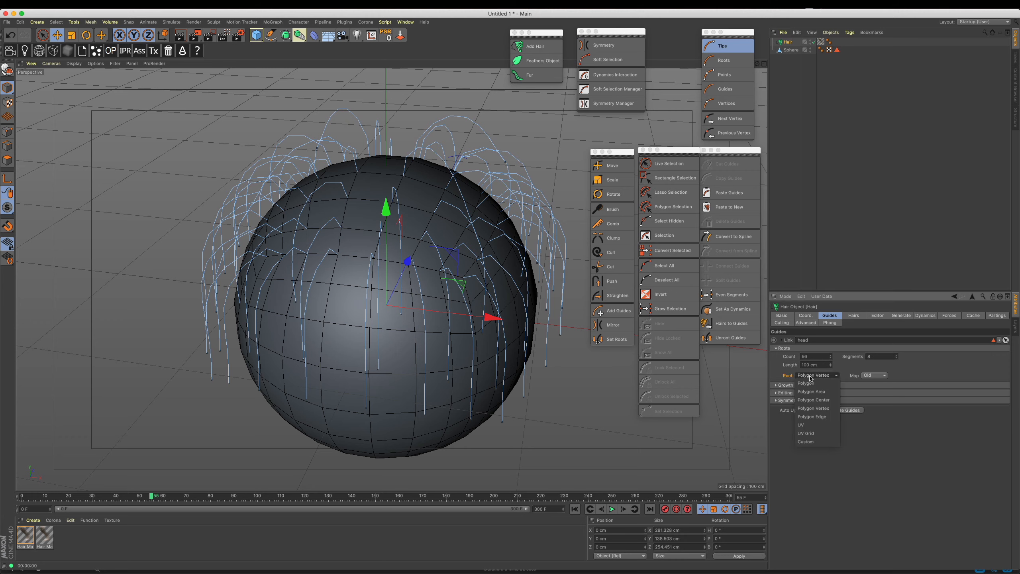
click(824, 383)
key(Down)
key(Down)
key(Down)
key(Down)
key(Down)
key(Down)
key(Up)
key(Up)
key(Up)
key(Up)
key(Up)
key(Up)
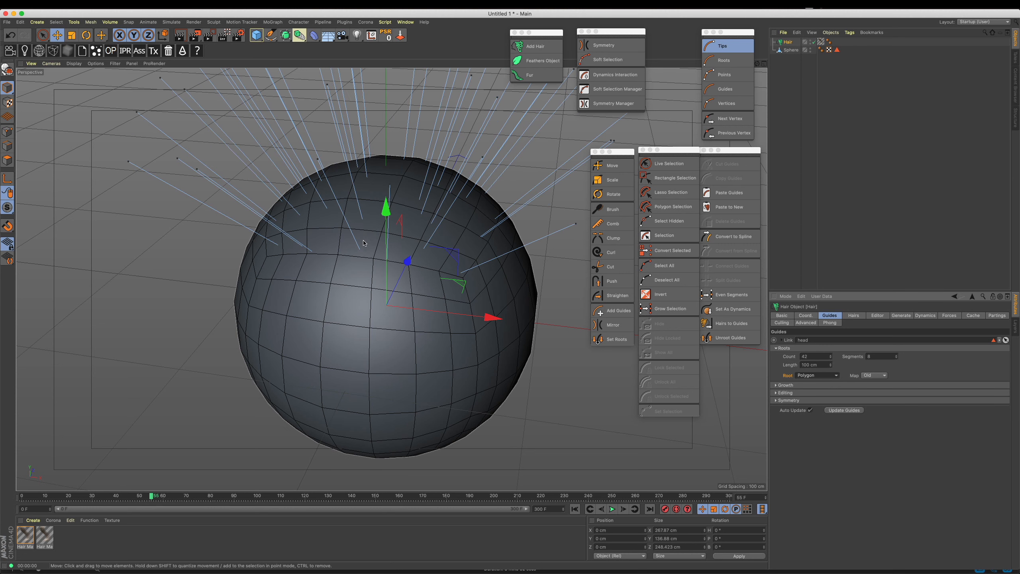
click(818, 376)
click(818, 383)
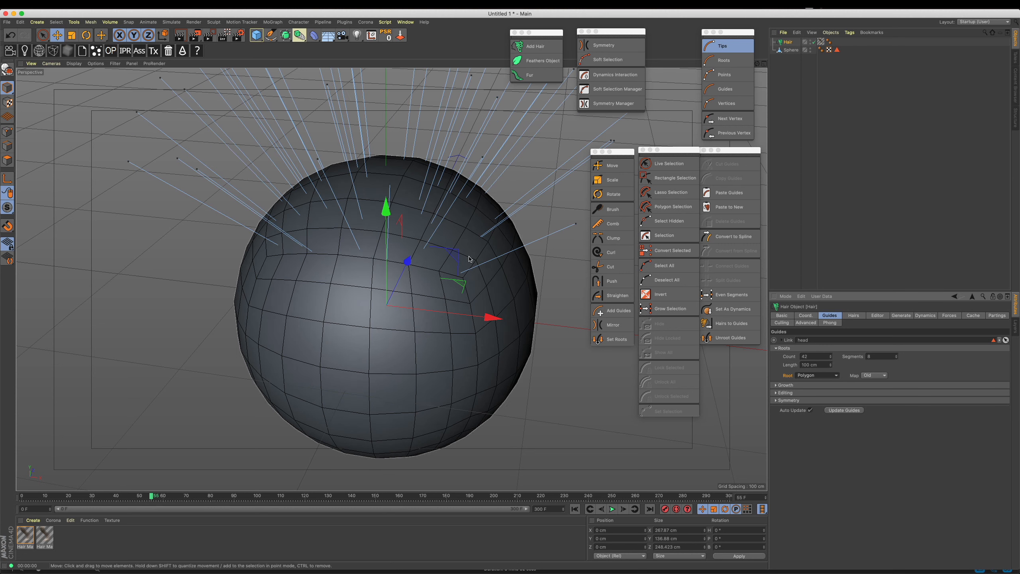
- Set the hair's guide count to 1
click(819, 358)
text(1)
key(Return)
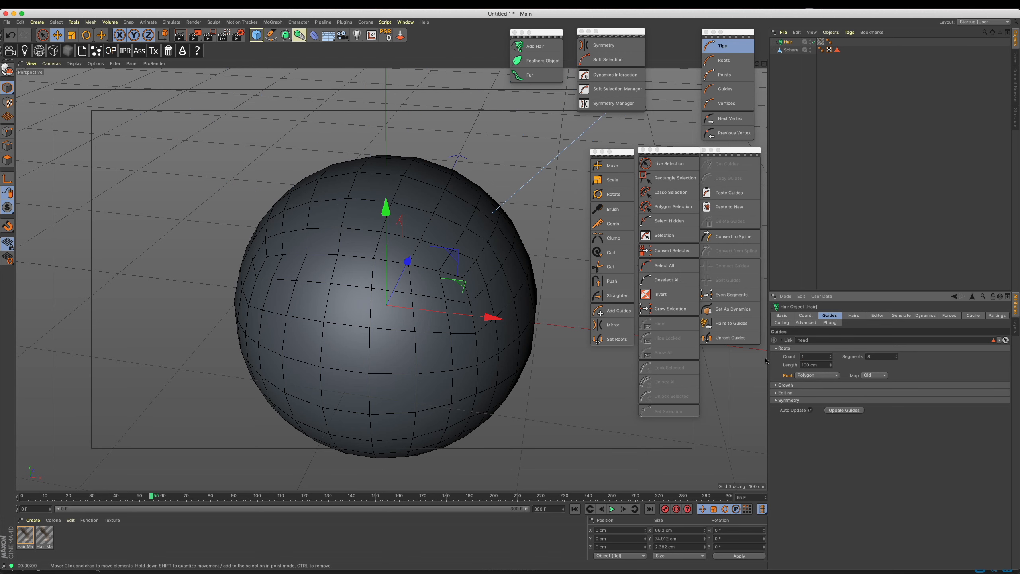
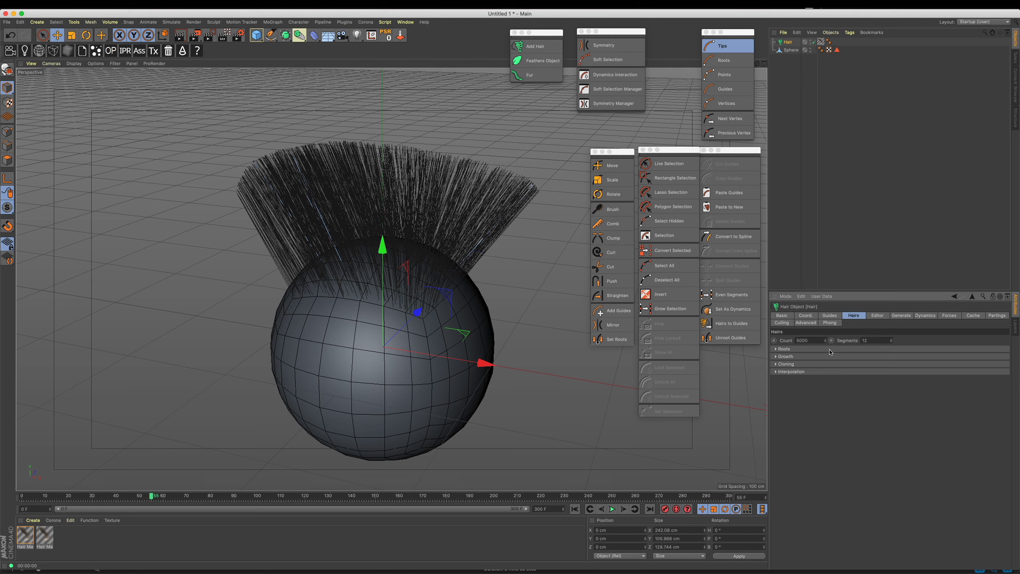
- Try changing the number of hairs, undo it, and return to the guide settings
drag(825, 342, 830, 344)
key(super+z)
double_click(816, 341)
click(829, 316)
- Reduce the guide count to 1 and render the view to check the hair direction
alt+drag(414, 333, 446, 304)
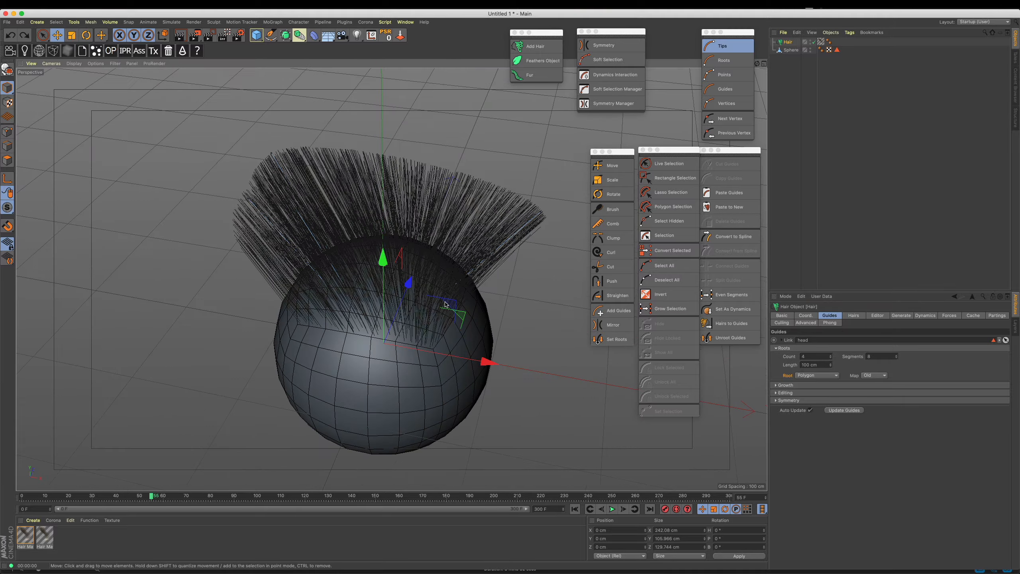
drag(830, 357, 831, 366)
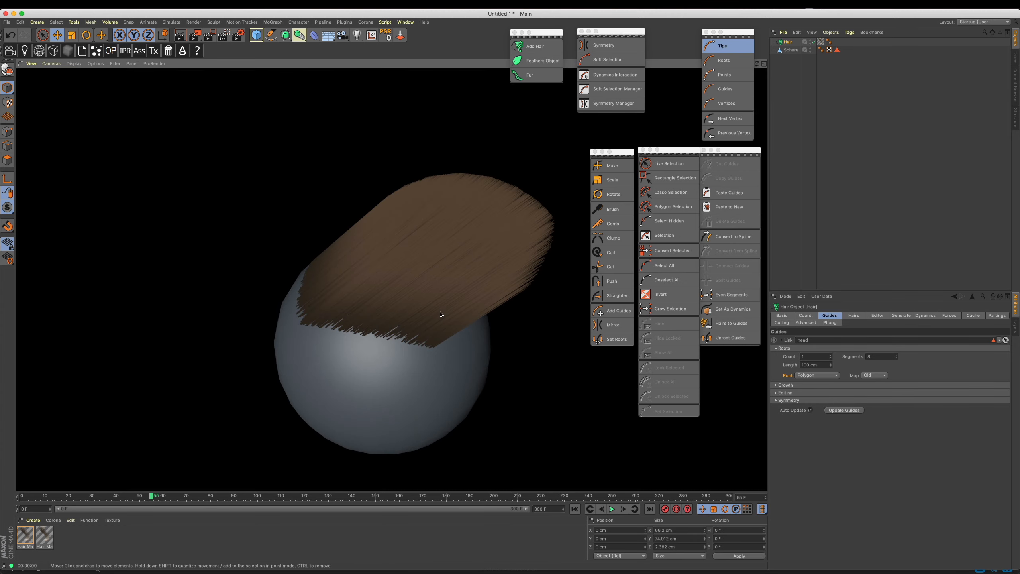
alt+drag(440, 313, 388, 258)
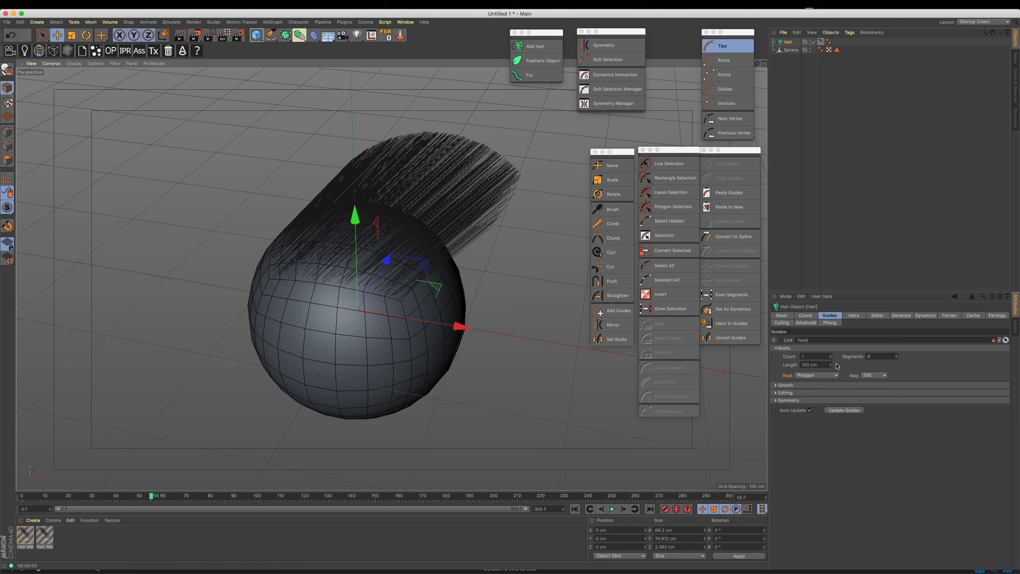
- Raise the guide count to 22 and compare the hair count settings with the guide settings
drag(831, 356, 833, 358)
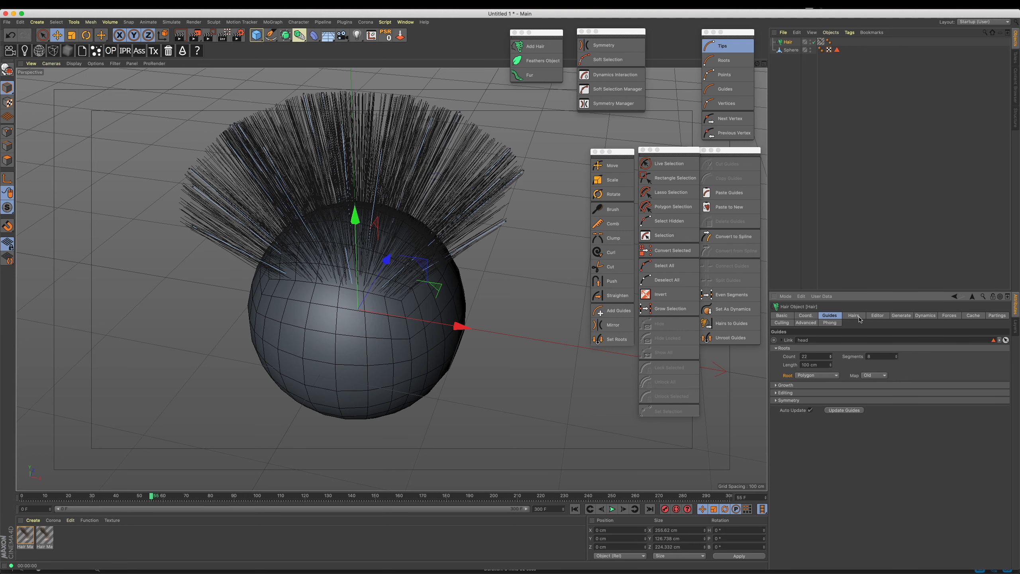
click(860, 318)
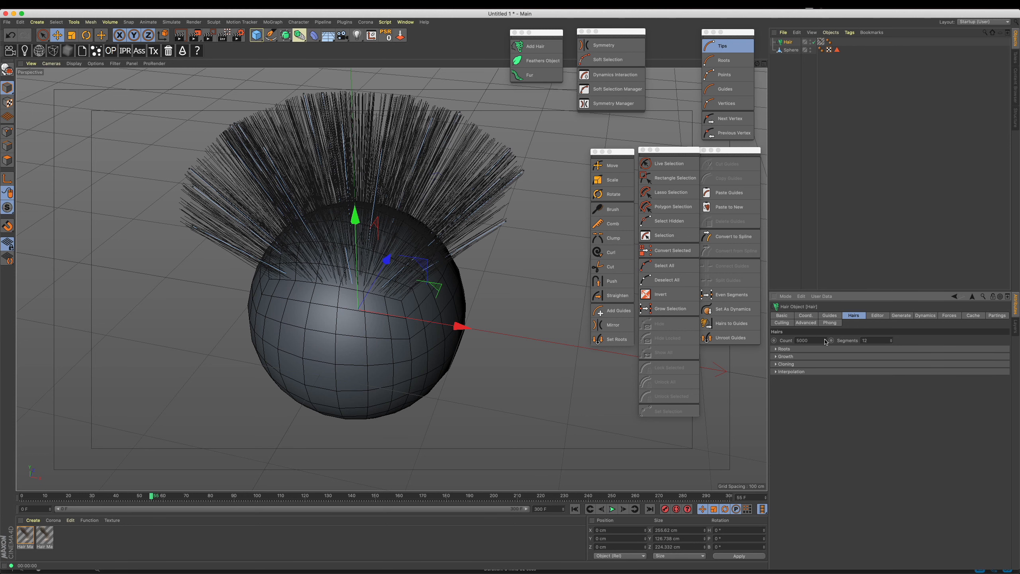
click(834, 318)
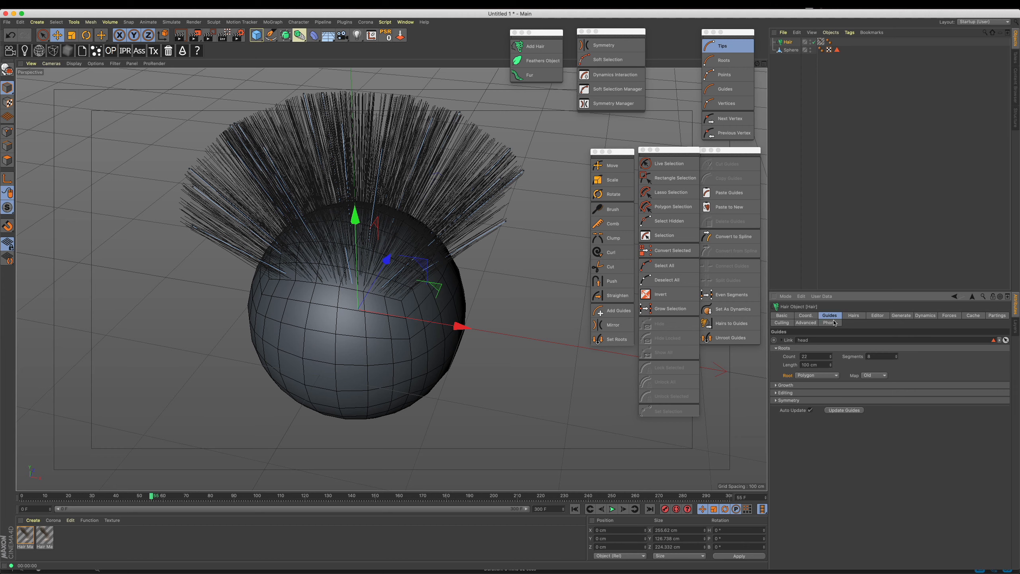
- Try displaying the hair as Hair Polygons in the editor preview and examine the strands up close
click(880, 316)
click(834, 348)
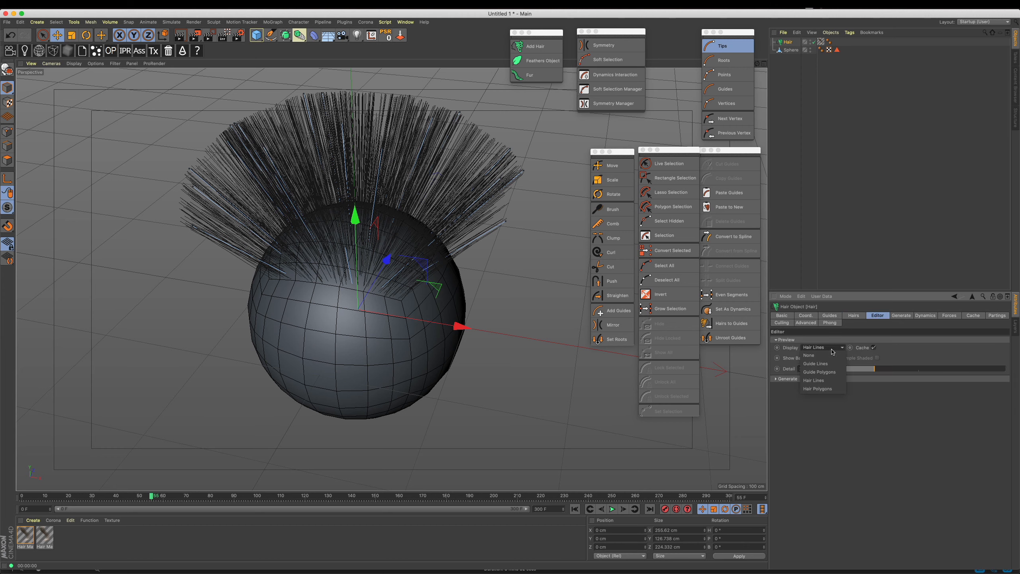
click(835, 390)
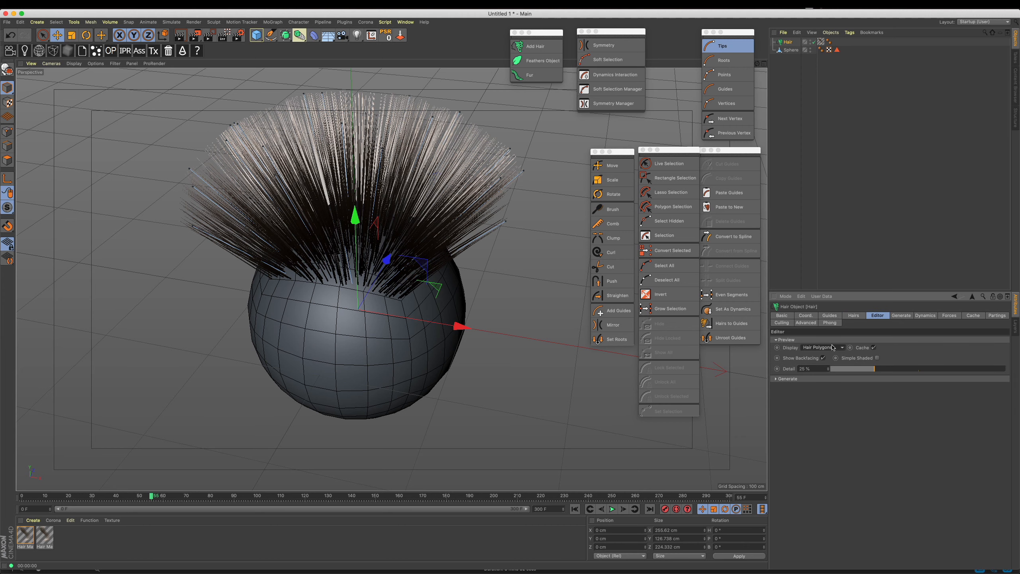
alt+drag(454, 149, 456, 109)
alt+right_drag(456, 109, 495, 160)
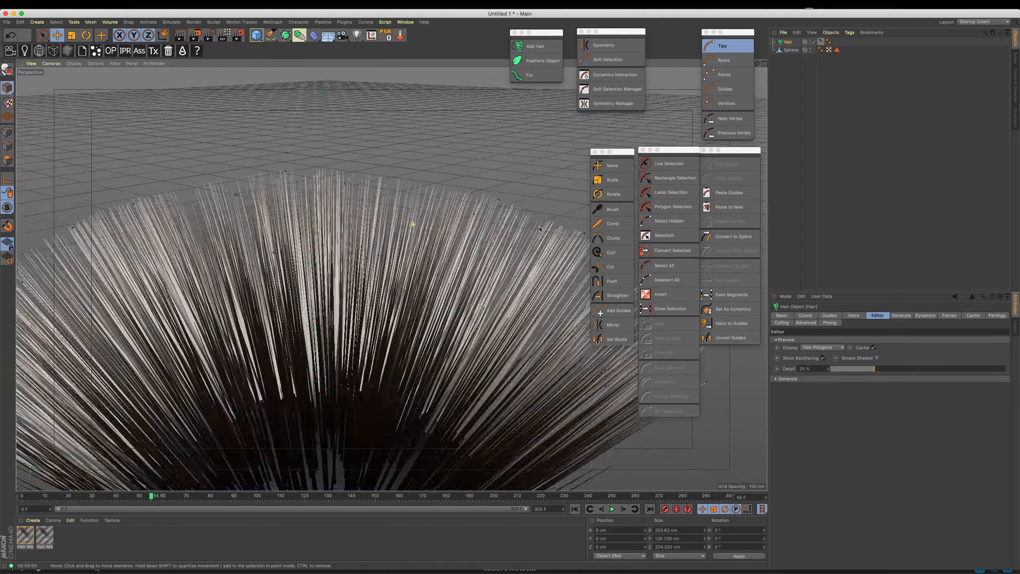
alt+drag(494, 161, 496, 271)
scroll(393, 226, up, 10)
scroll(394, 226, down, 15)
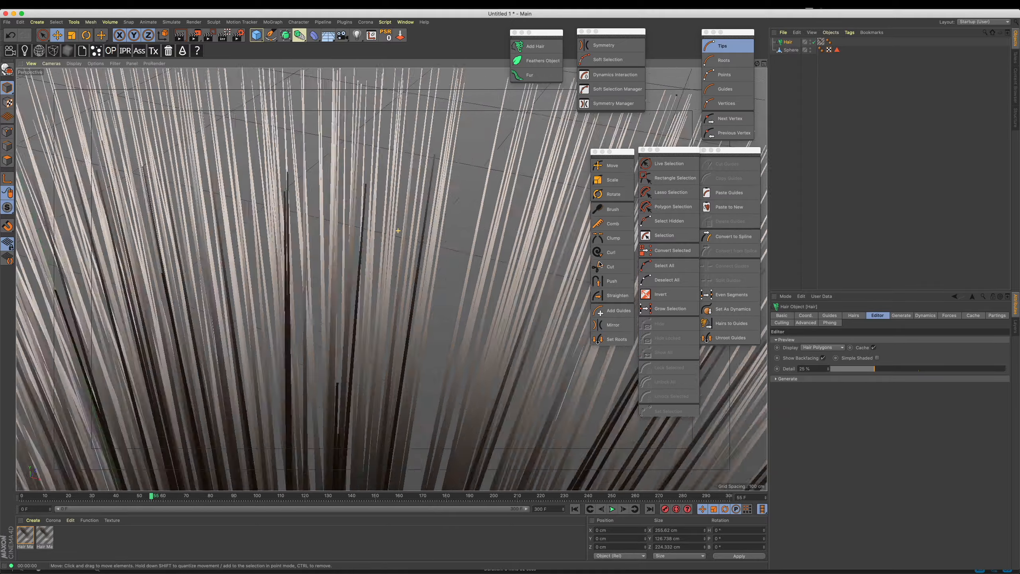
- Switch the hair's editor display back to Hair Lines and raise the preview detail to 100%
click(822, 350)
click(831, 383)
alt+right_drag(391, 220, 538, 297)
scroll(420, 249, up, 4)
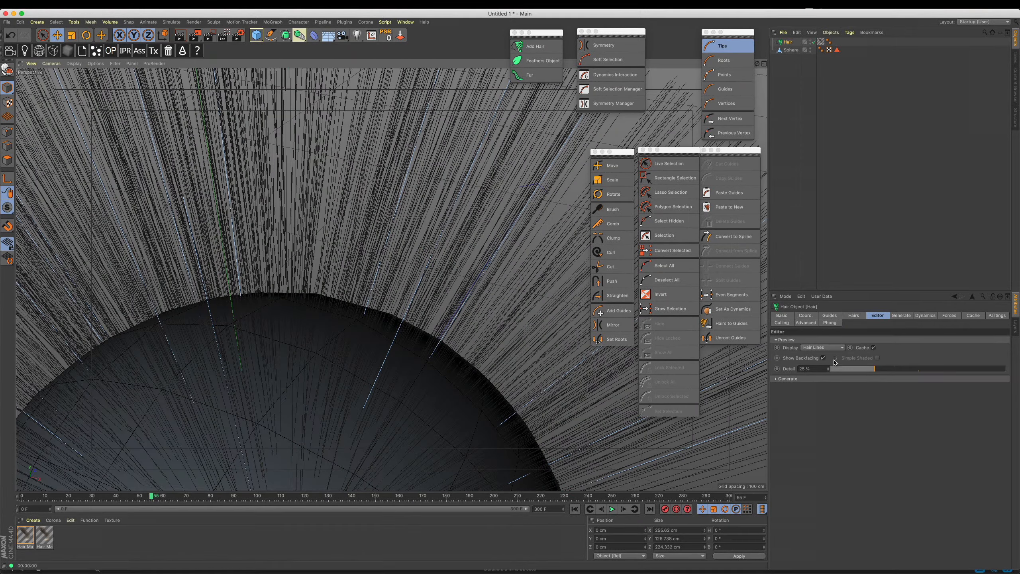
drag(849, 374, 1013, 371)
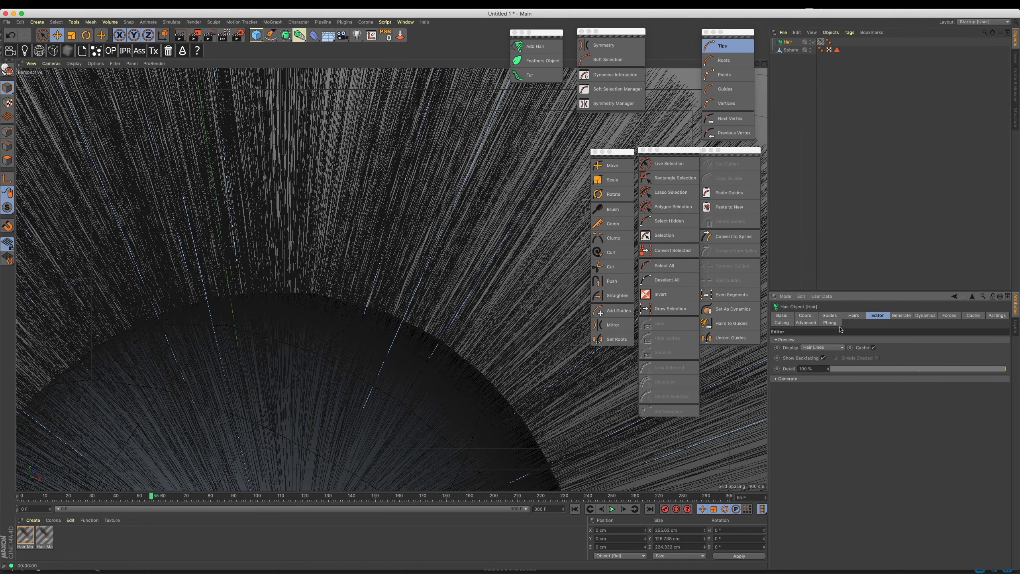
click(852, 316)
alt+right_drag(527, 237, 365, 286)
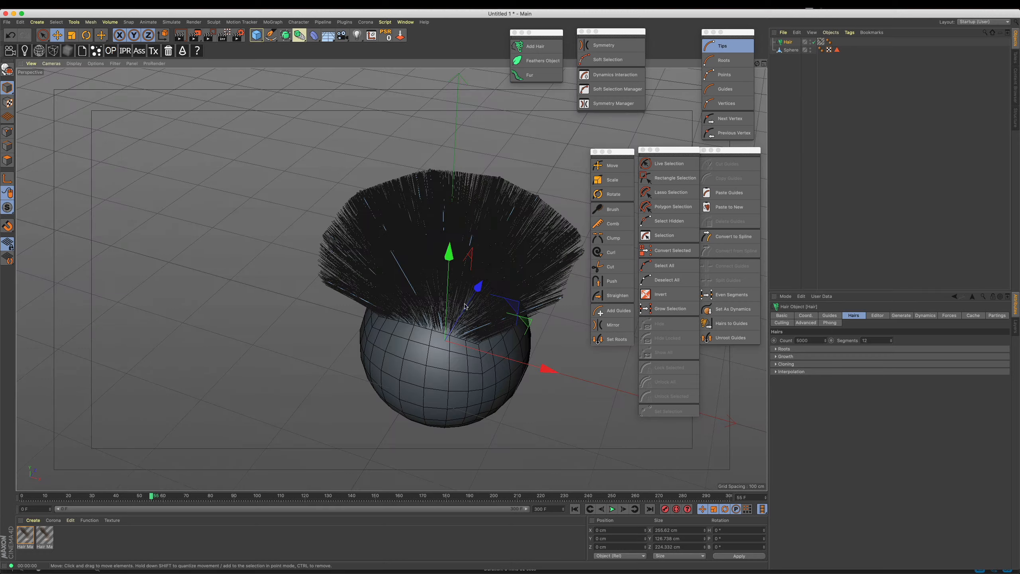
- Reduce the hair's editor preview detail to 15% and render the view to compare it with the preview
click(891, 317)
click(879, 317)
drag(848, 368, 750, 372)
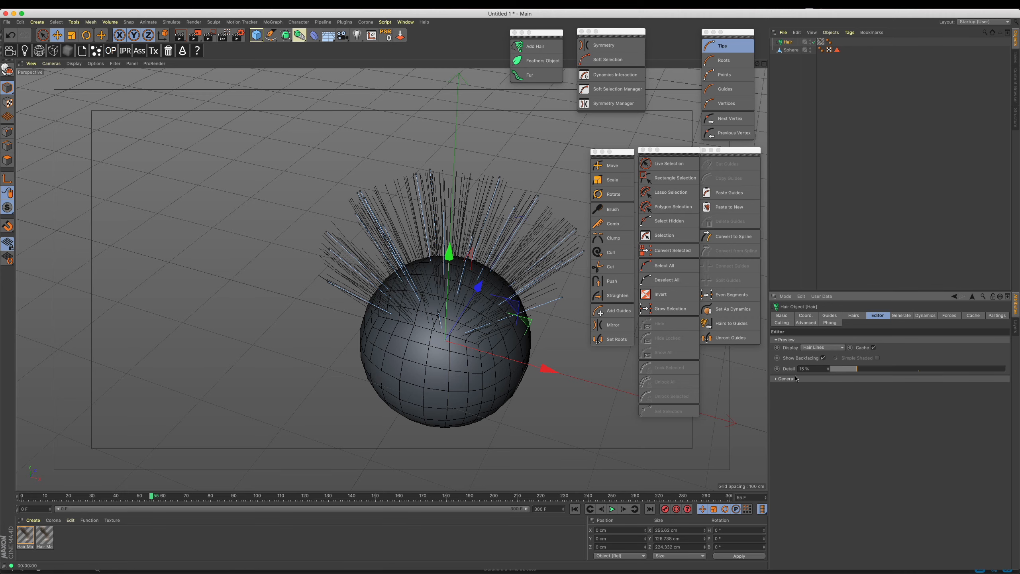
key(Return)
key(s)
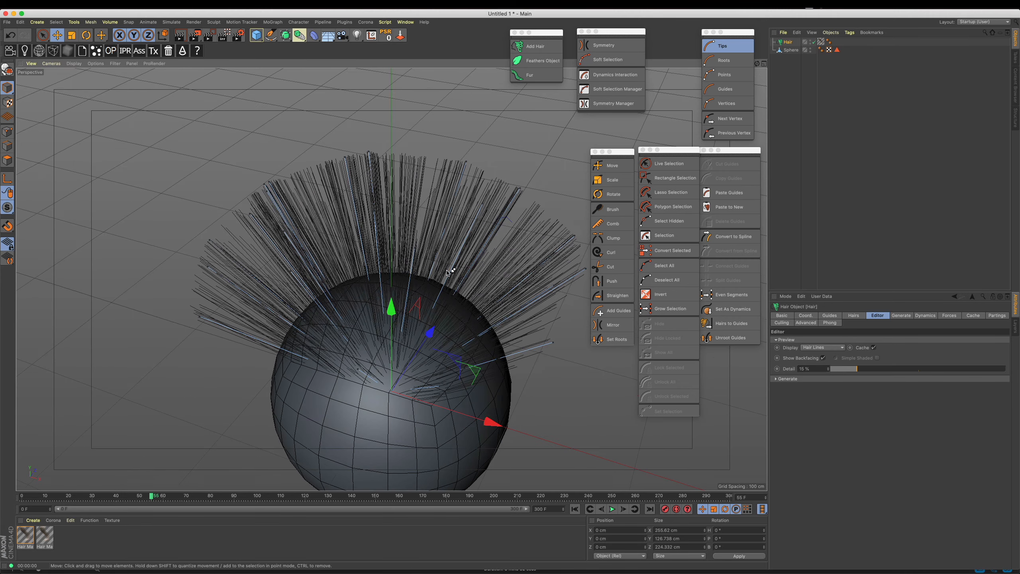
key(ctrl+r)
scroll(432, 233, up, 3)
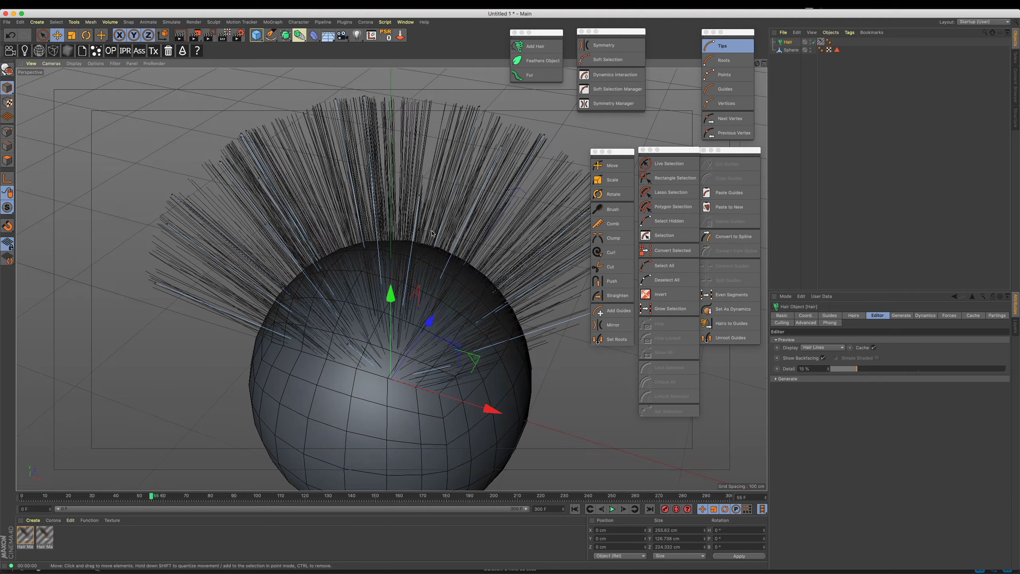
alt+middle_drag(432, 233, 425, 249)
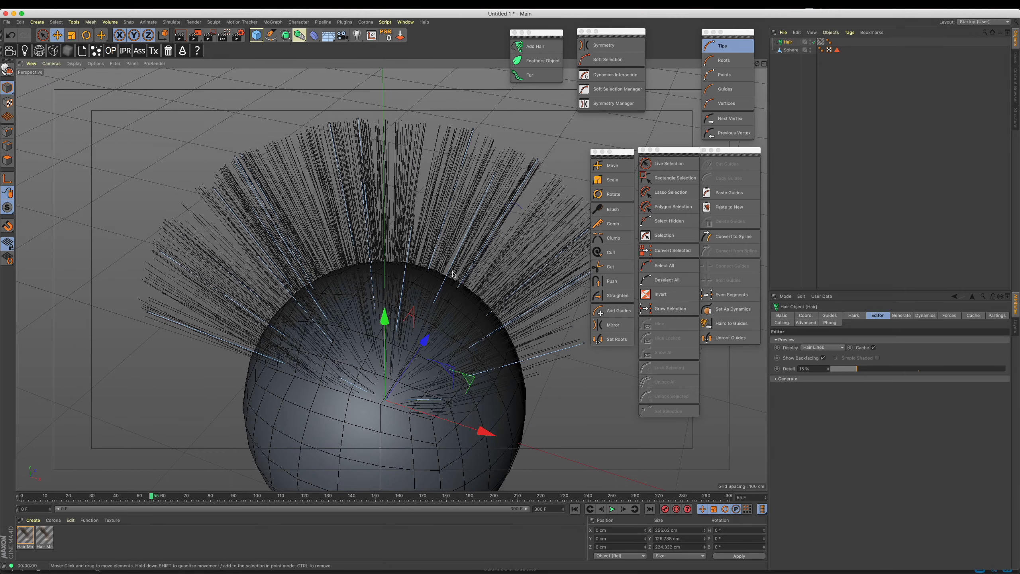
alt+drag(453, 275, 502, 277)
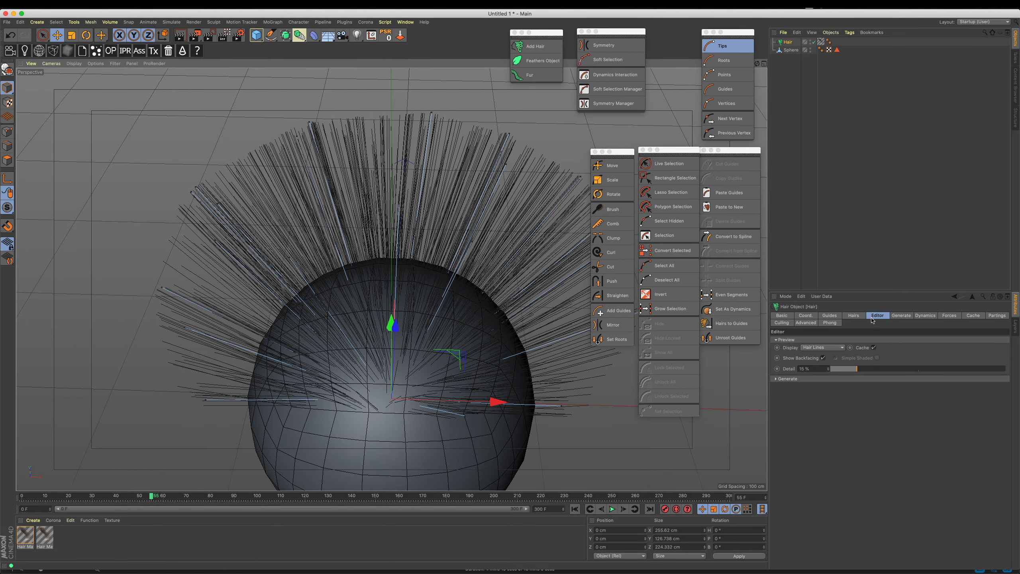
- Play the hair dynamics briefly and examine up close how smoothly the hairs and guides bend
click(853, 316)
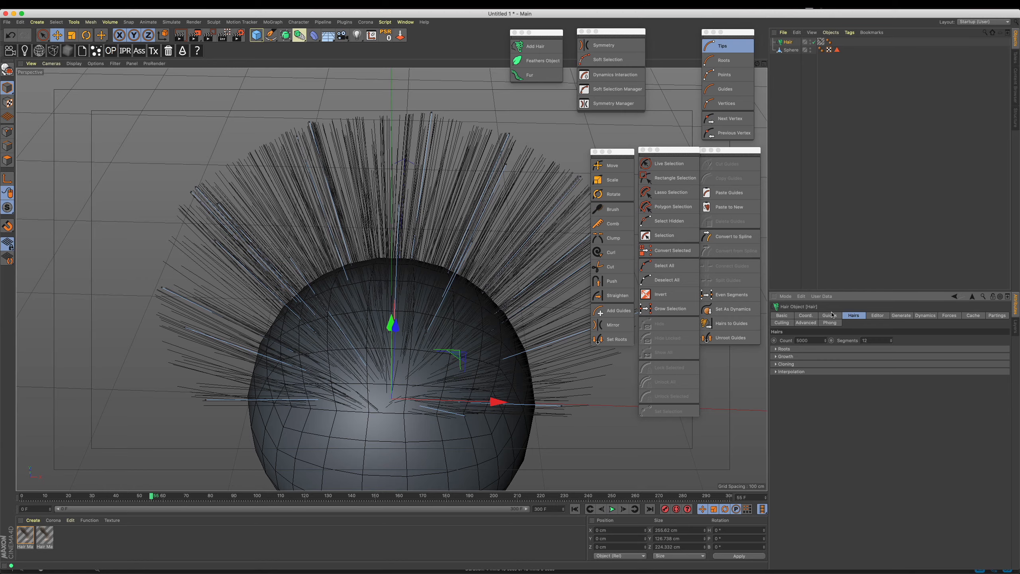
click(612, 509)
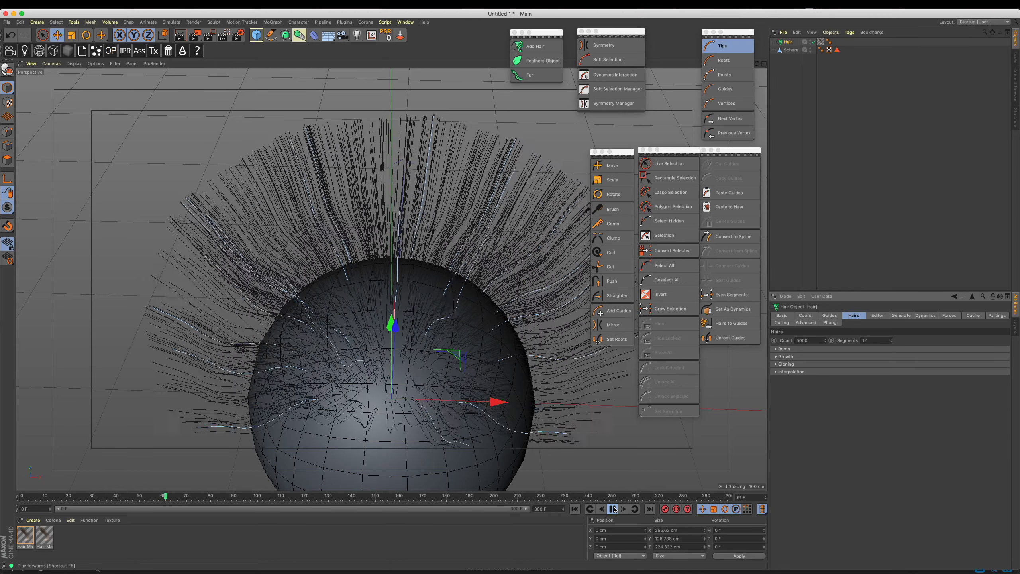
click(614, 510)
scroll(493, 238, up, 10)
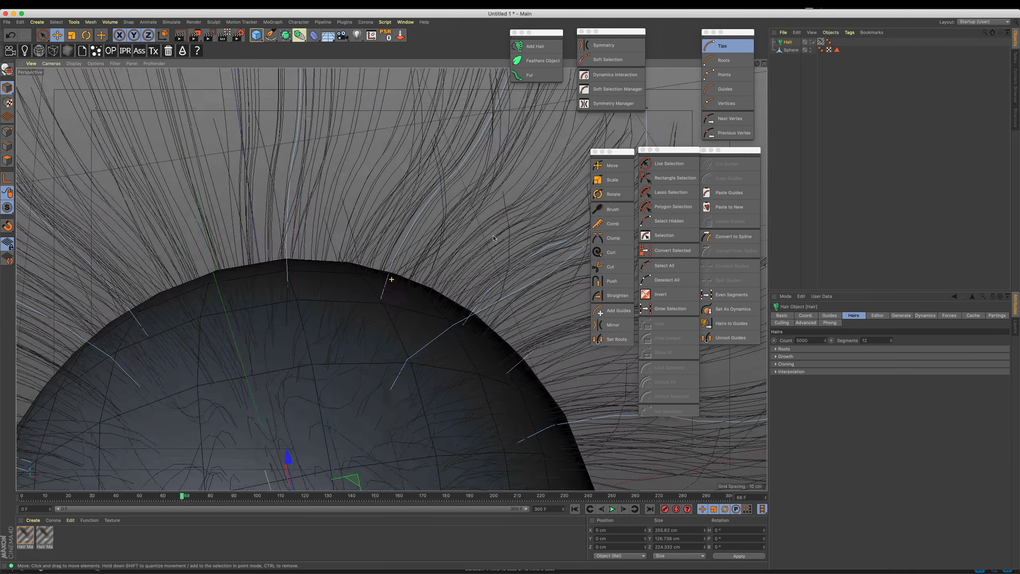
scroll(482, 209, up, 5)
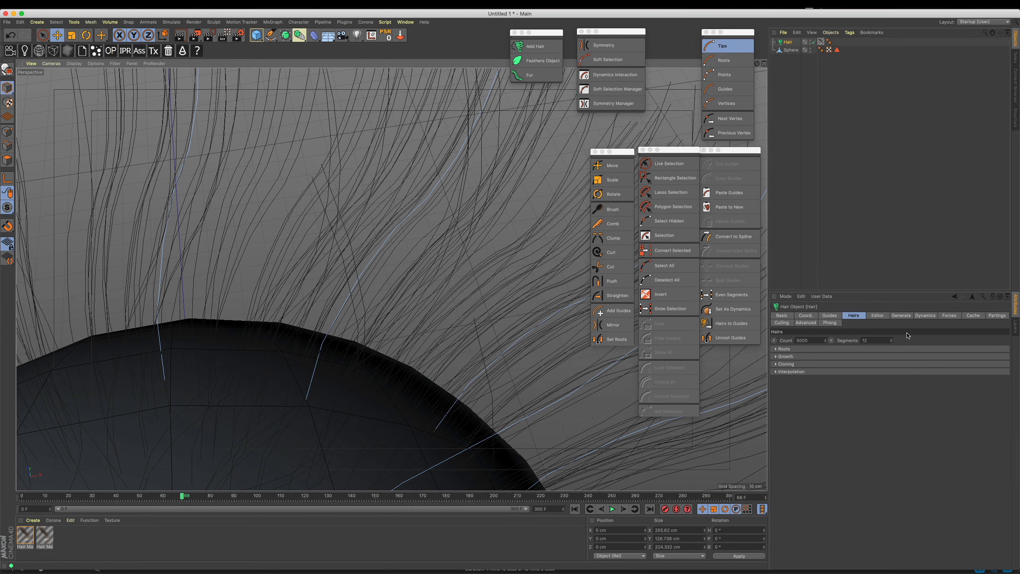
- Raise the hair segments to 17 and increase the number of guide segments
mouse_move(891, 341)
mouse_down()
mouse_move(891, 351)
mouse_move(891, 337)
mouse_up()
scroll(500, 142, down, 3)
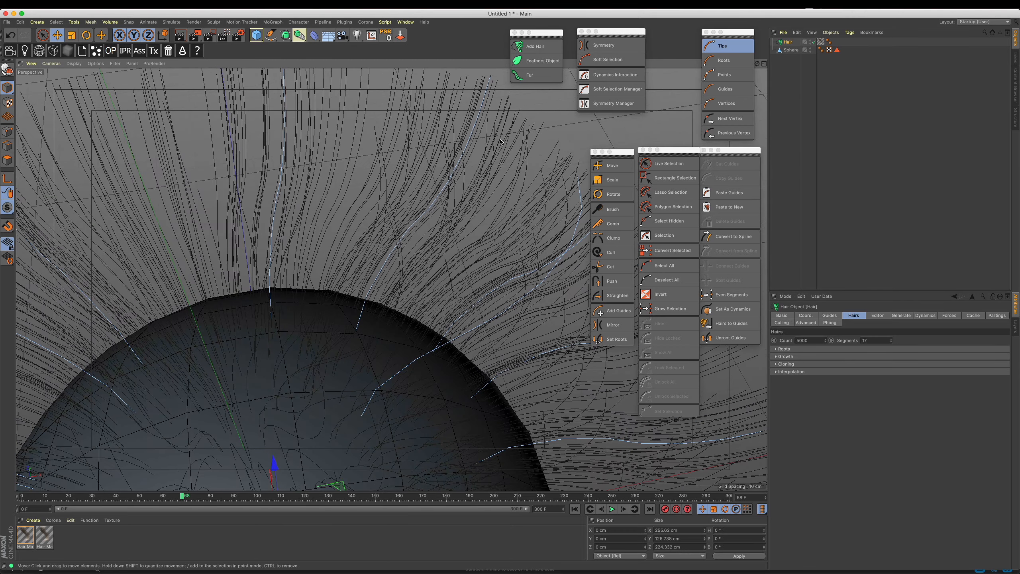
click(830, 316)
click(898, 355)
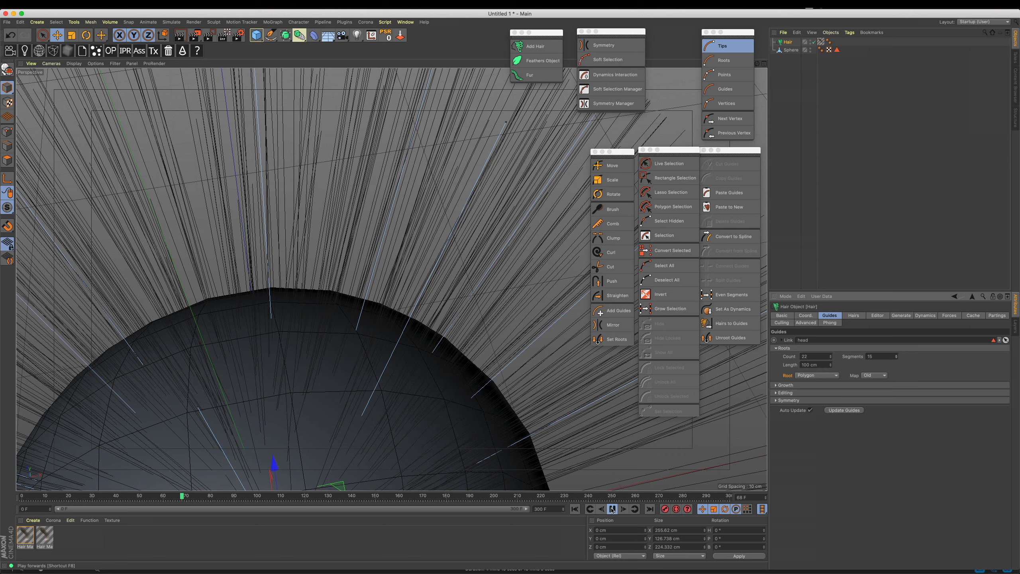
- Play the hair dynamics with the new segment settings and render the view of the fallen hair
key(F8)
alt+middle_drag(492, 361, 563, 250)
alt+right_drag(486, 361, 386, 362)
alt+middle_drag(482, 362, 478, 277)
alt+right_drag(481, 363, 534, 362)
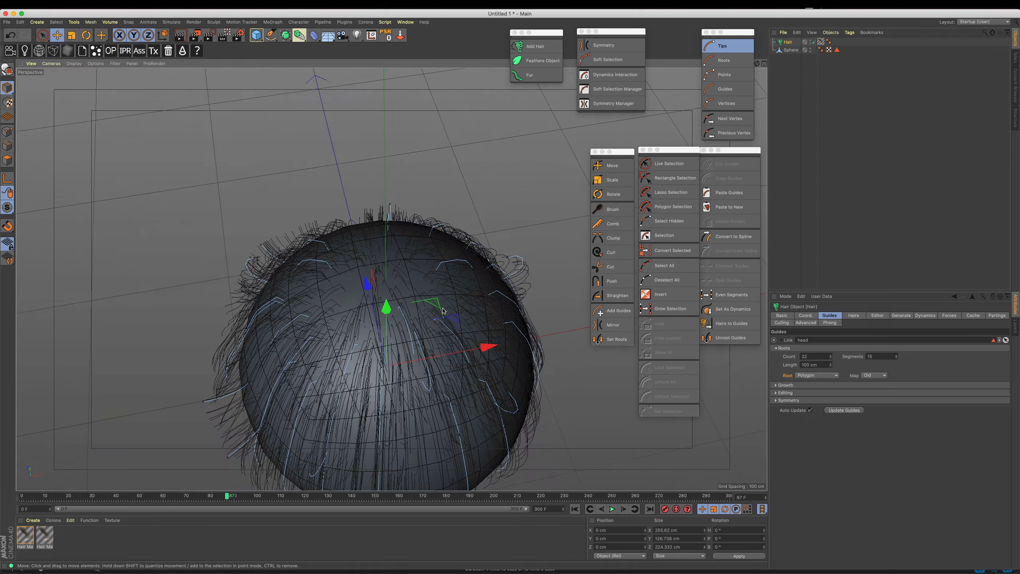
key(super+r)
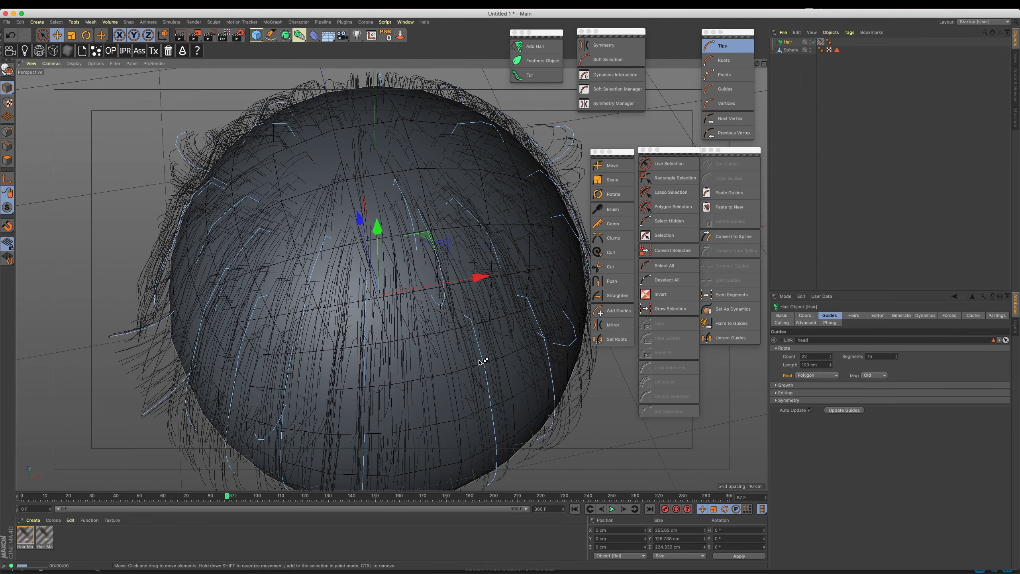
- Resume the dynamics playback and examine from several angles how the hair meets the sphere's surface
alt+drag(468, 340, 470, 306)
alt+middle_drag(480, 316, 484, 246)
alt+right_drag(483, 248, 454, 257)
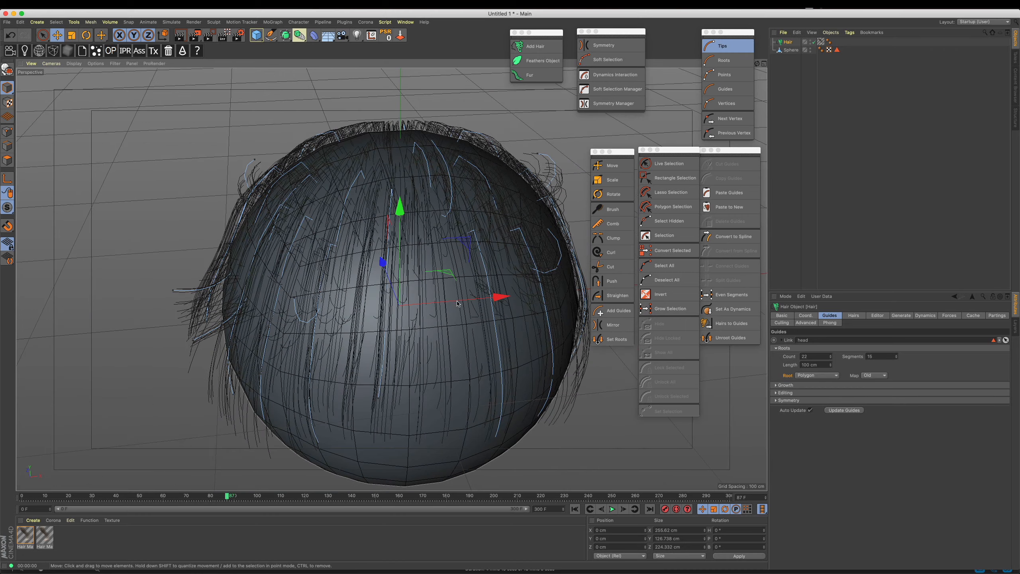
alt+drag(454, 290, 452, 340)
click(611, 510)
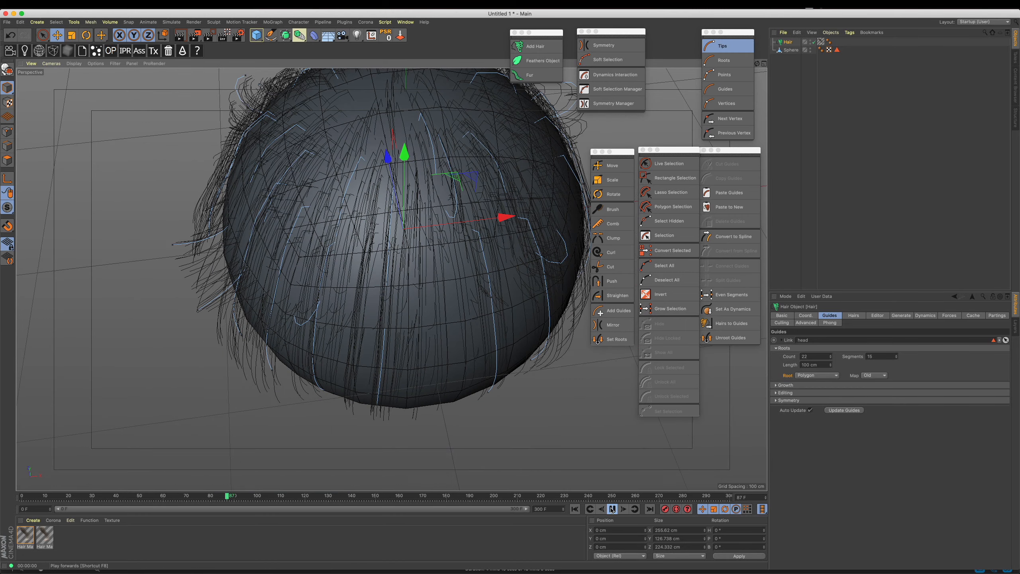
alt+drag(457, 330, 456, 284)
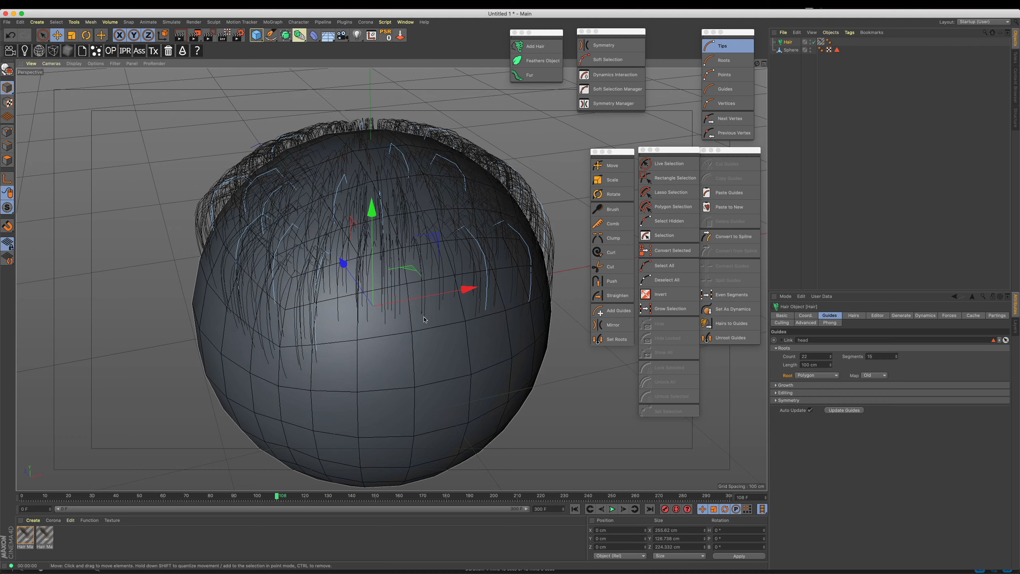
- Return the animation to its first frame and add a Hair Collider tag to the Sphere
click(575, 509)
alt+drag(549, 440, 504, 339)
scroll(504, 339, up, 2)
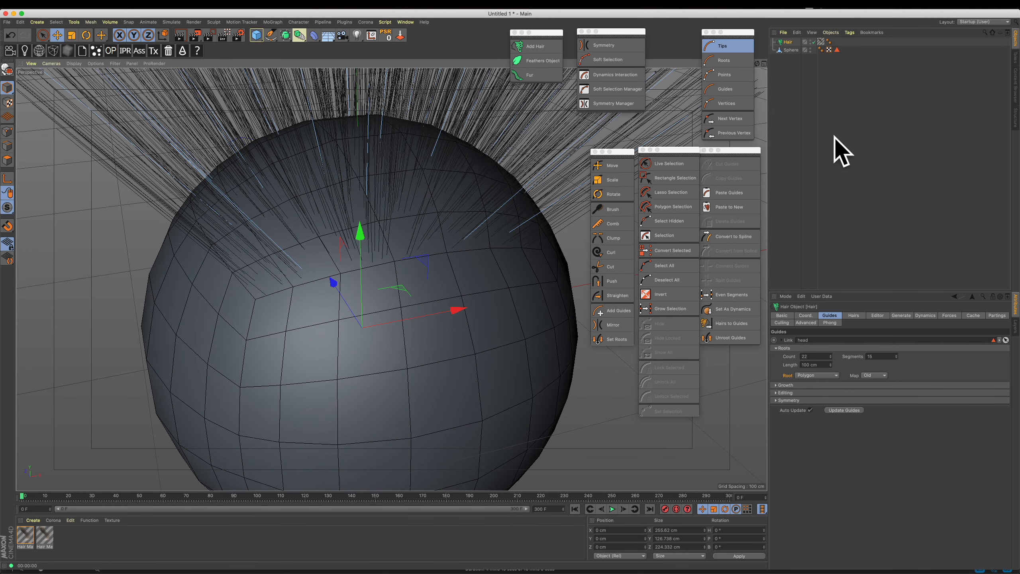
right_click(796, 52)
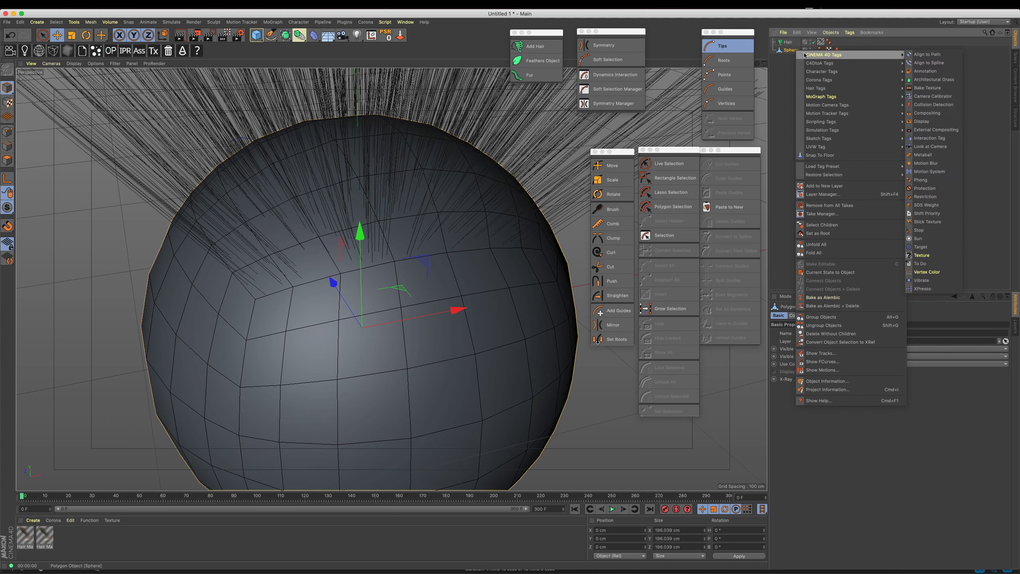
mouse_move(825, 91)
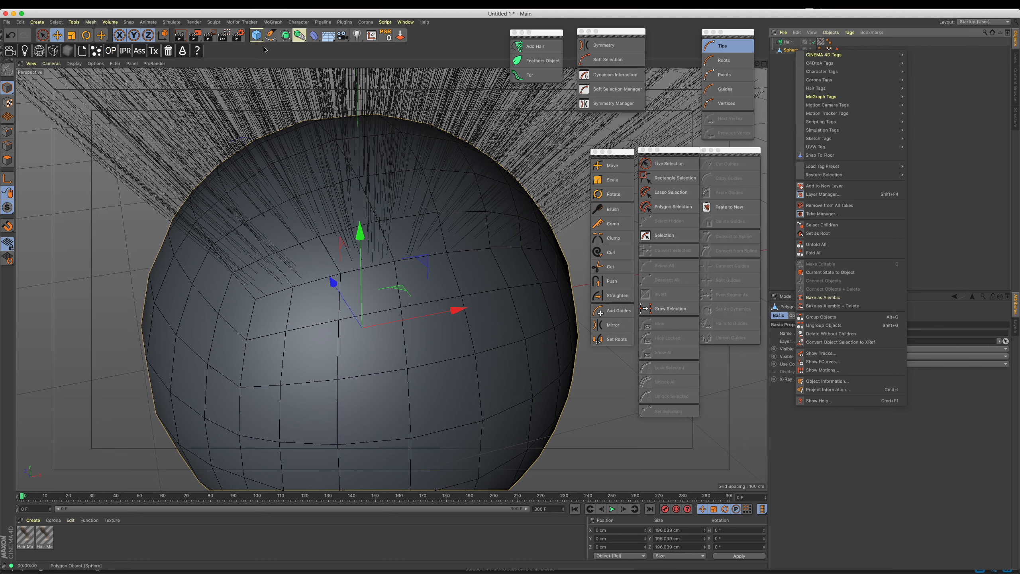
click(271, 35)
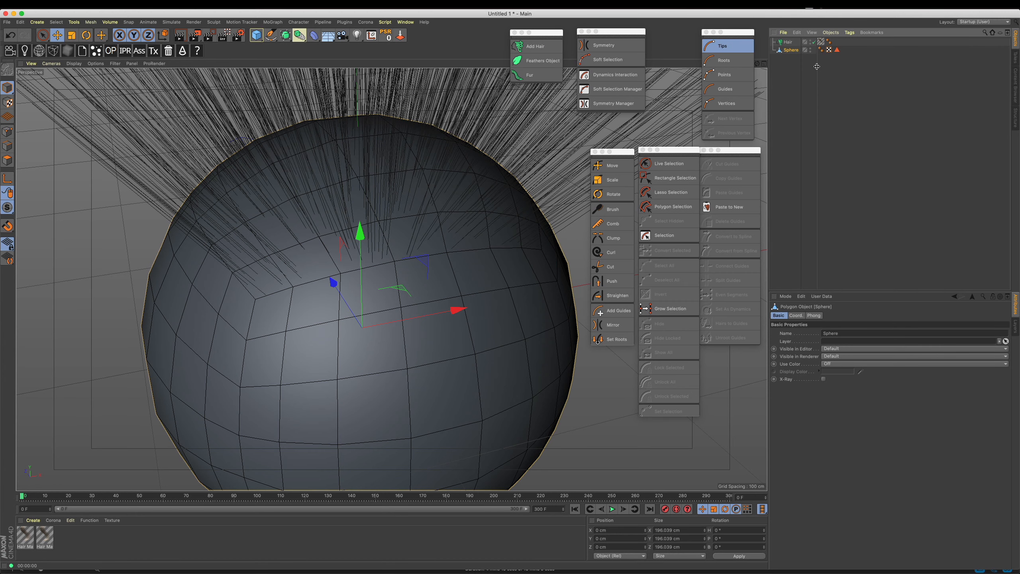
right_click(790, 50)
mouse_move(858, 133)
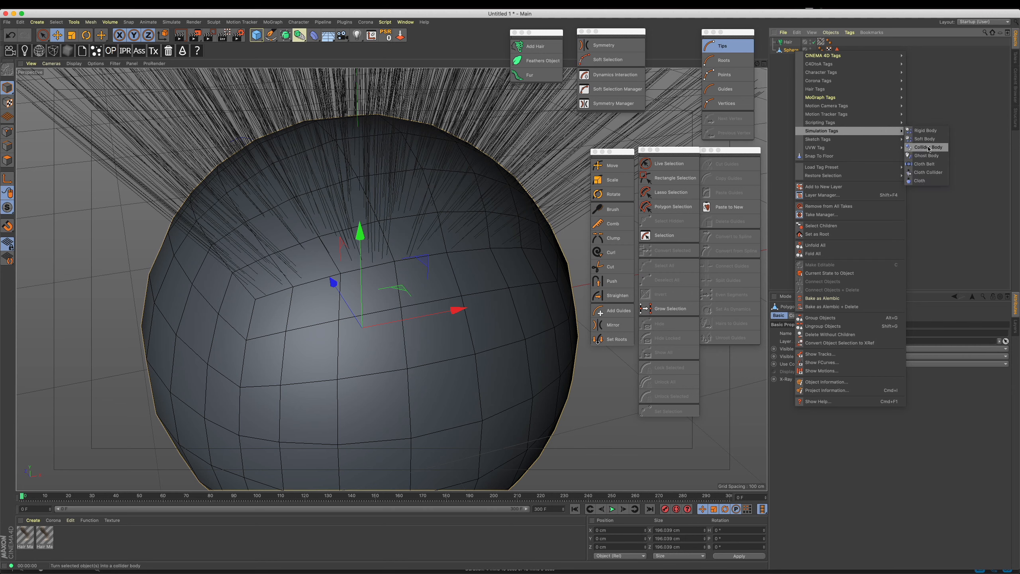
mouse_move(860, 89)
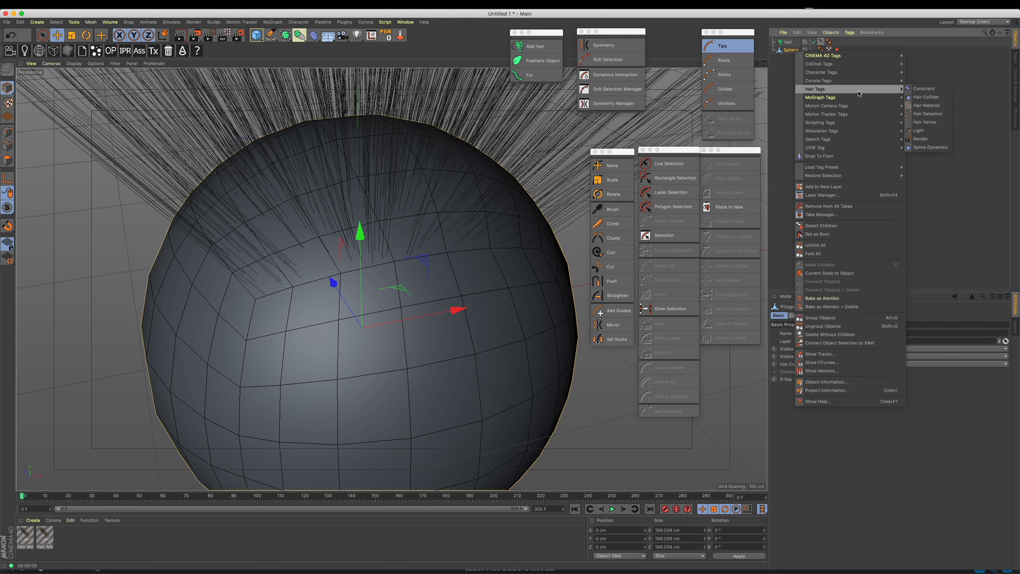
click(926, 97)
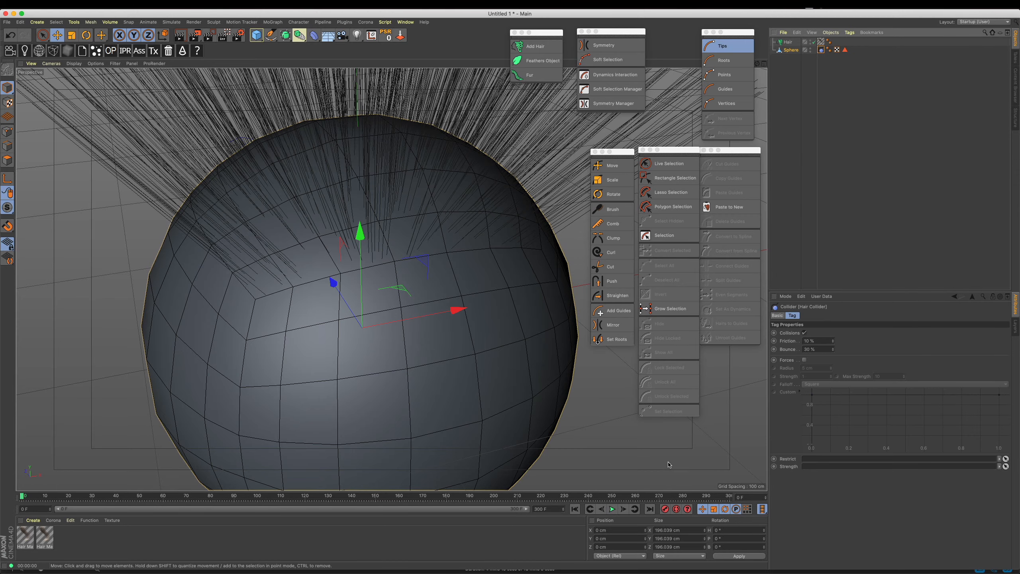
- Play the simulation to test the hair colliding with the sphere, and render the view
click(612, 509)
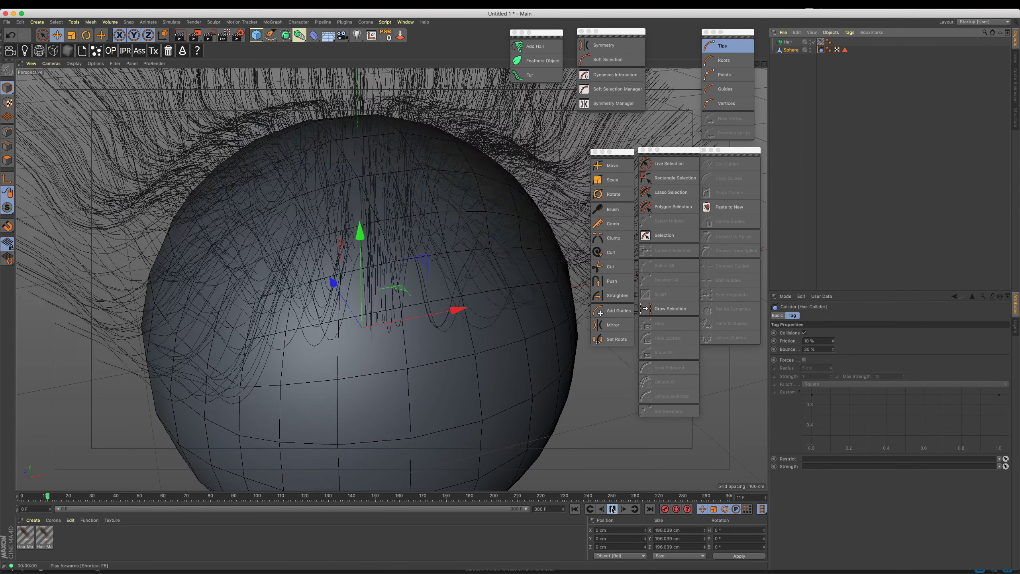
click(613, 509)
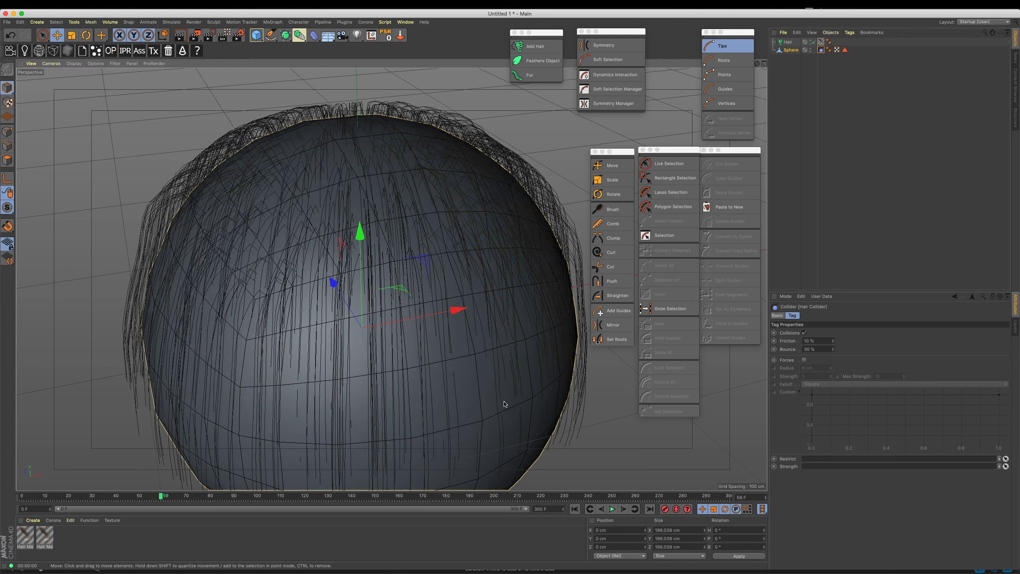
key(ctrl+r)
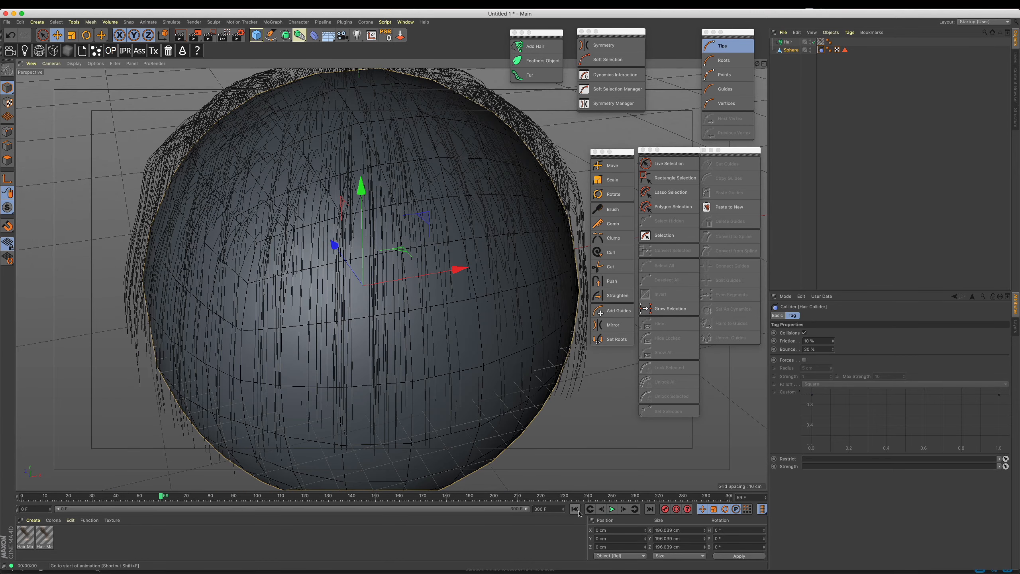
- Replay the collision simulation from the first frame and examine the hair close to the sphere's surface
click(575, 509)
click(613, 509)
alt+middle_drag(537, 309, 470, 305)
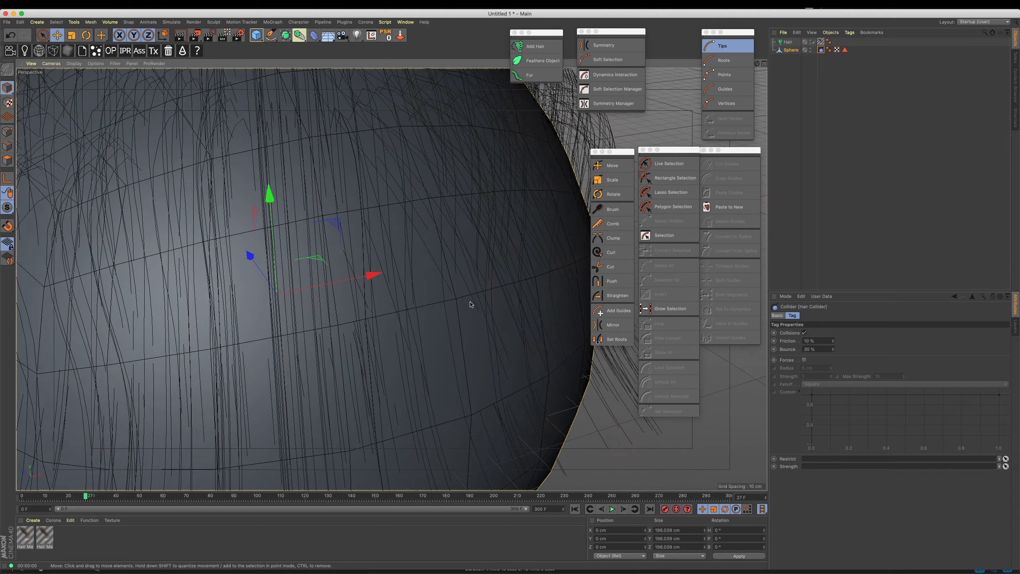
mouse_move(414, 309)
alt+mouse_down()
mouse_move(474, 311)
mouse_move(378, 317)
mouse_move(400, 312)
alt+mouse_up()
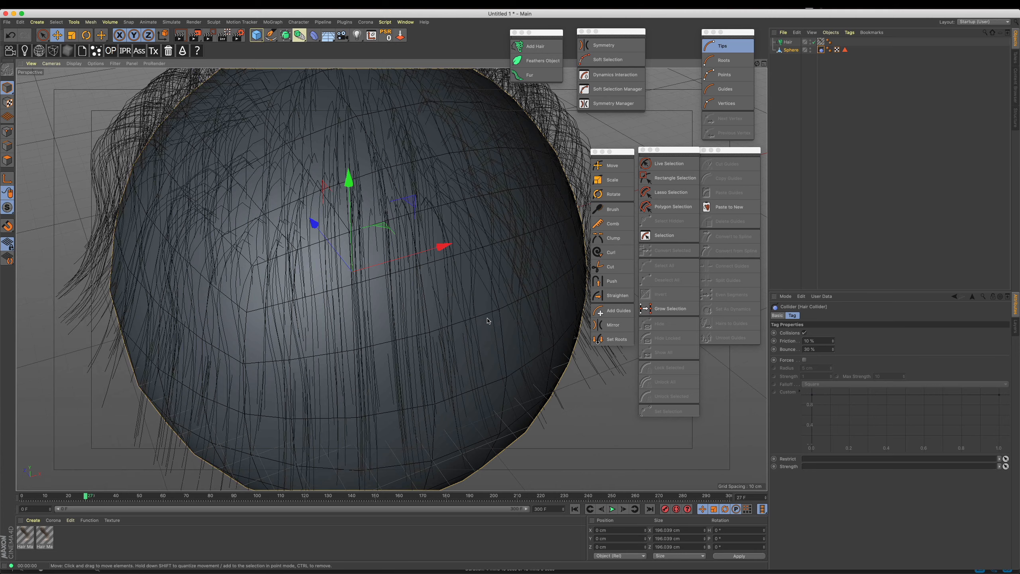
- Resume the collision simulation and examine the hair over the sphere's surface from close up and from above
alt+drag(382, 279, 356, 287)
scroll(369, 269, up, 3)
scroll(335, 269, down, 3)
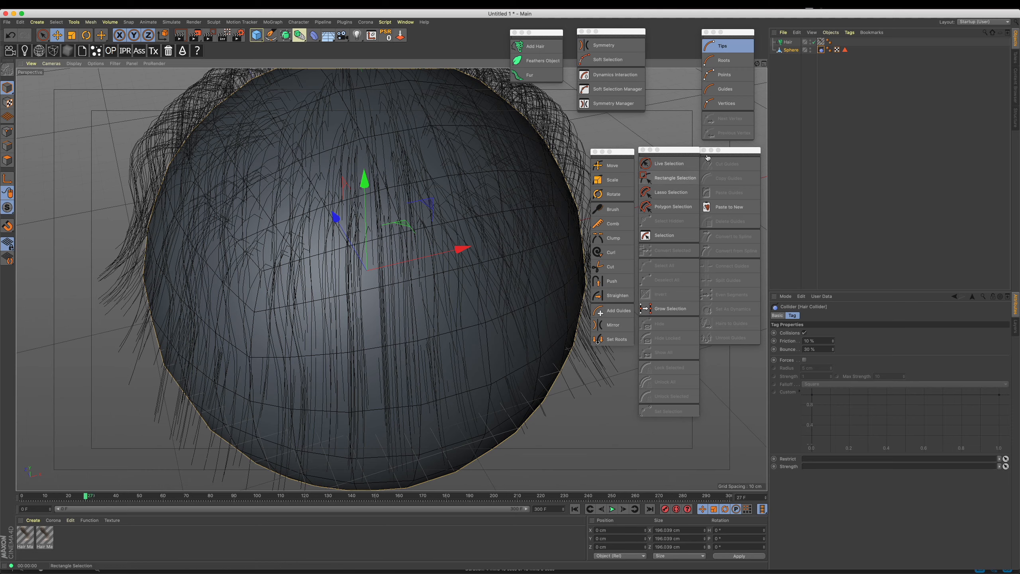
alt+drag(451, 298, 489, 239)
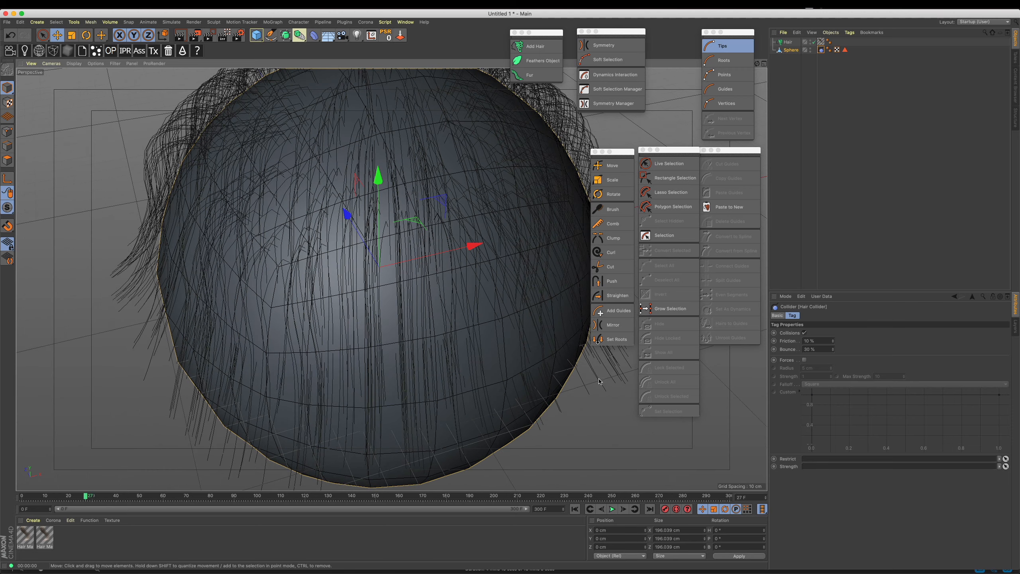
click(618, 510)
click(614, 510)
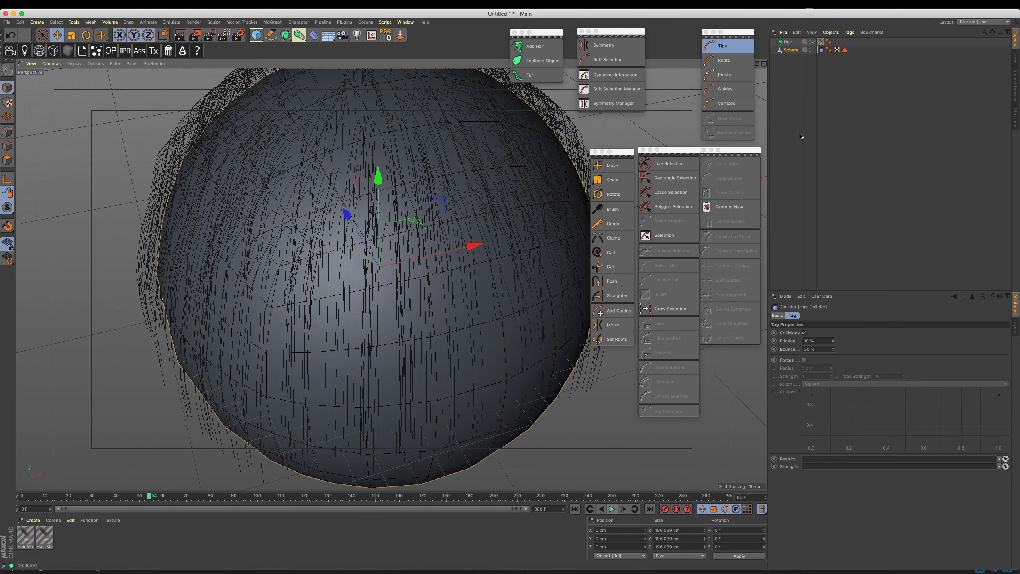
alt+drag(390, 280, 487, 209)
alt+right_drag(489, 194, 553, 187)
alt+drag(554, 187, 496, 213)
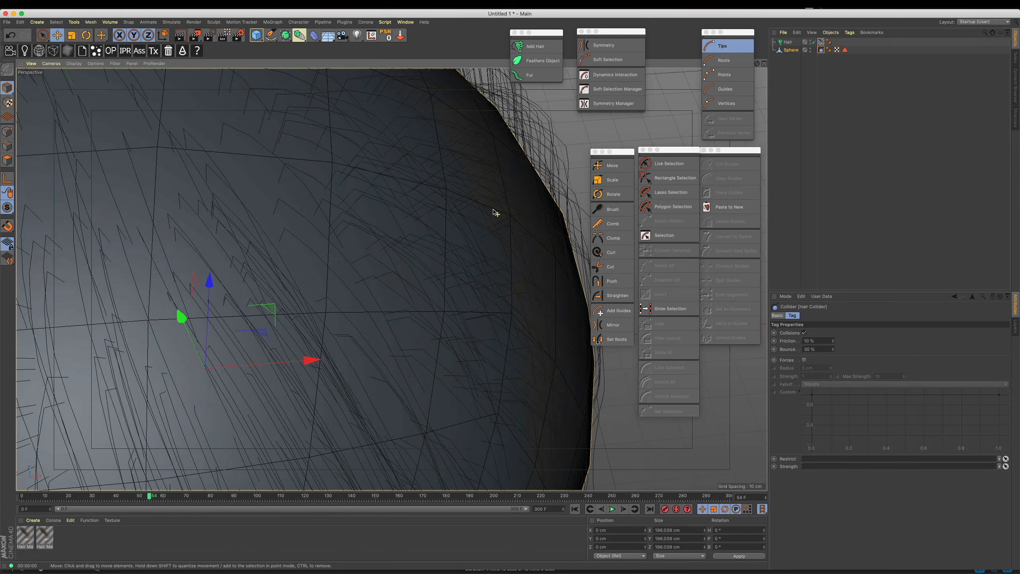
- Select the Hair object and review its Cache, Dynamics, Partings, Advanced, Culling and Forces settings
click(788, 41)
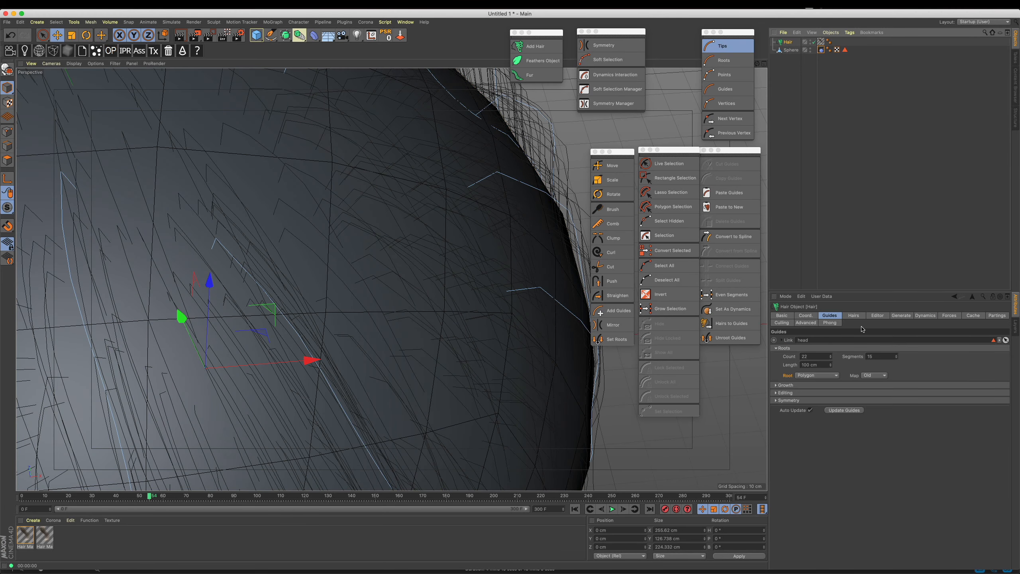
click(818, 324)
click(782, 324)
click(972, 316)
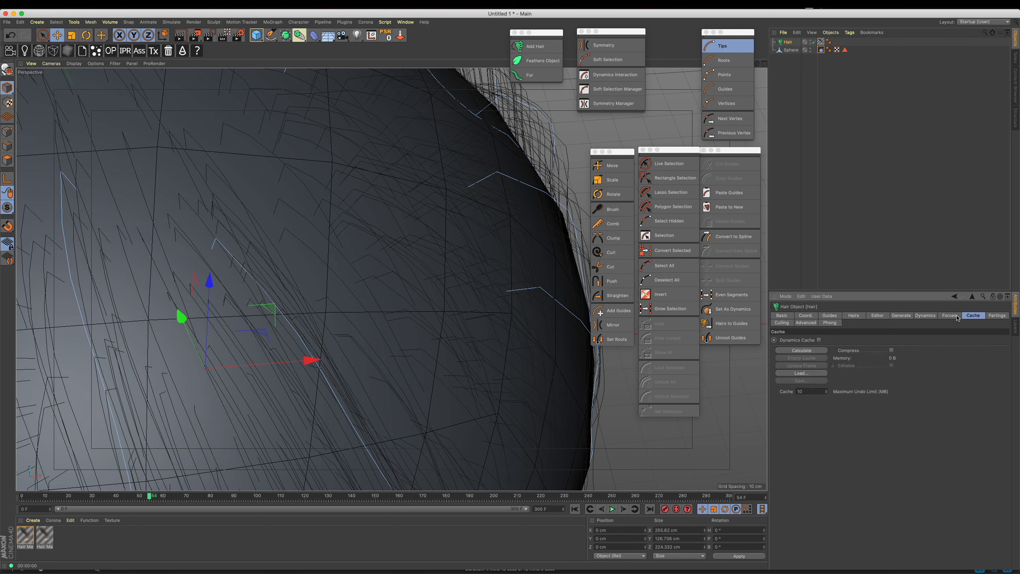
click(931, 317)
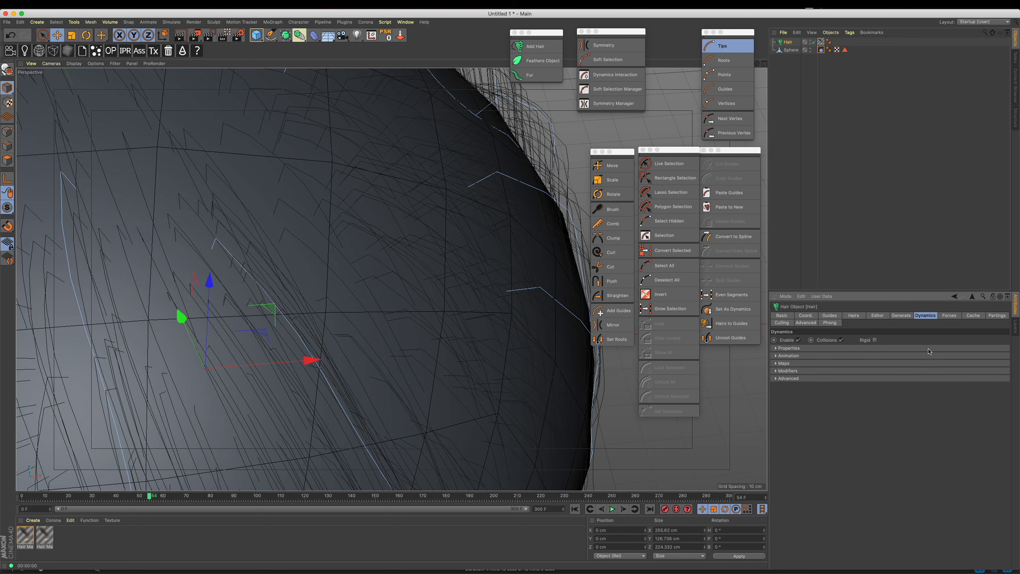
click(998, 317)
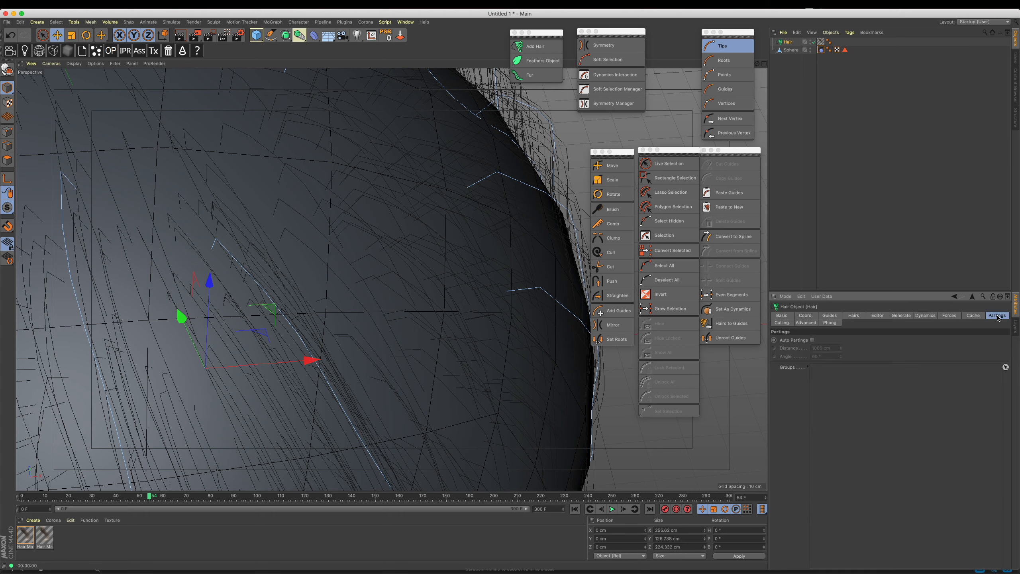
click(808, 323)
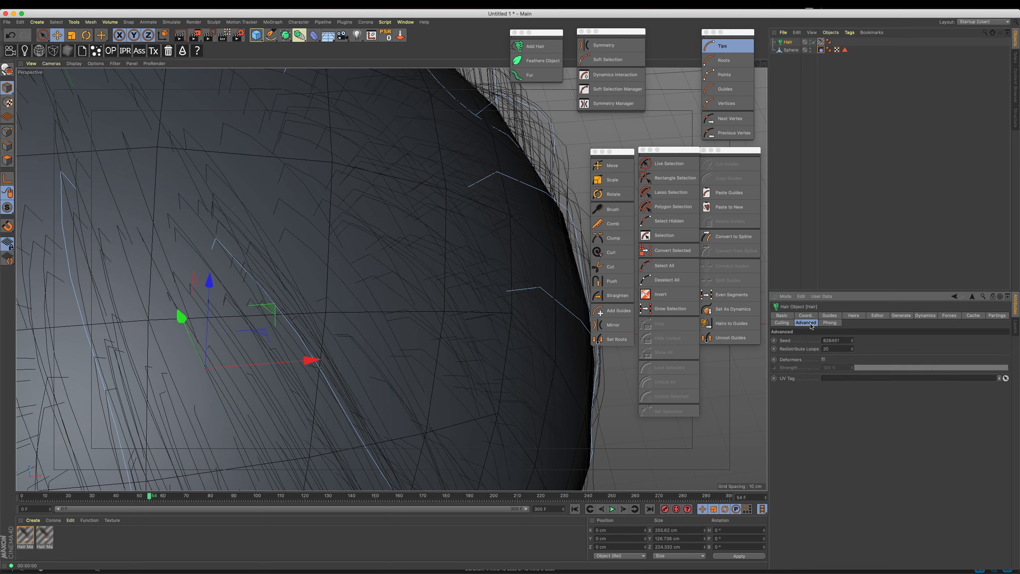
click(782, 323)
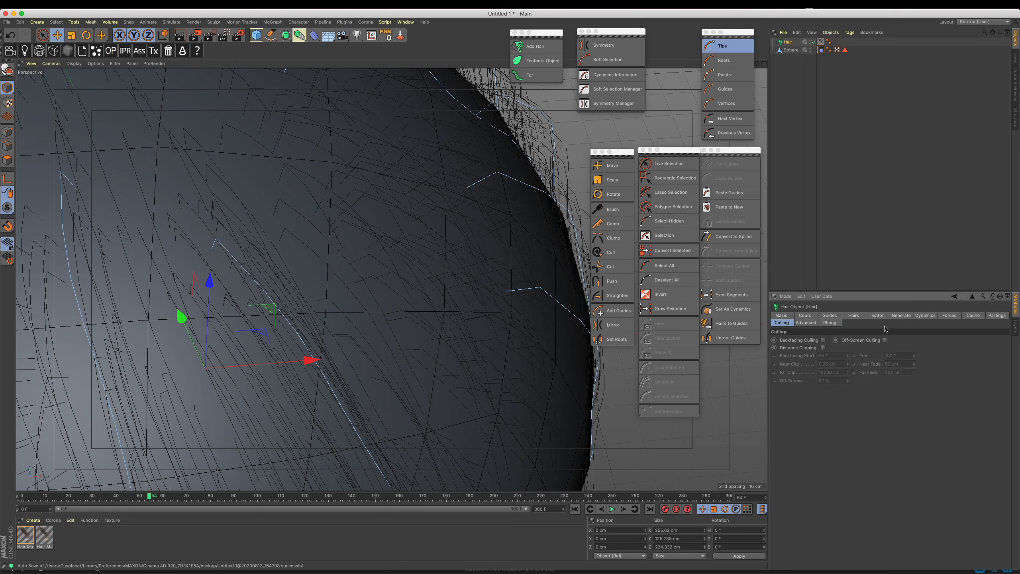
click(999, 318)
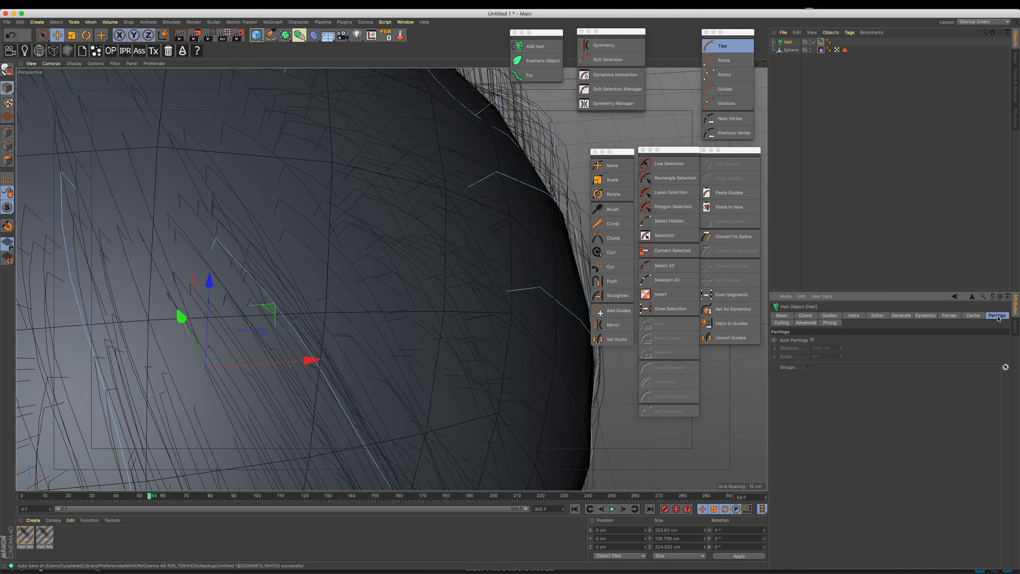
click(973, 317)
click(935, 317)
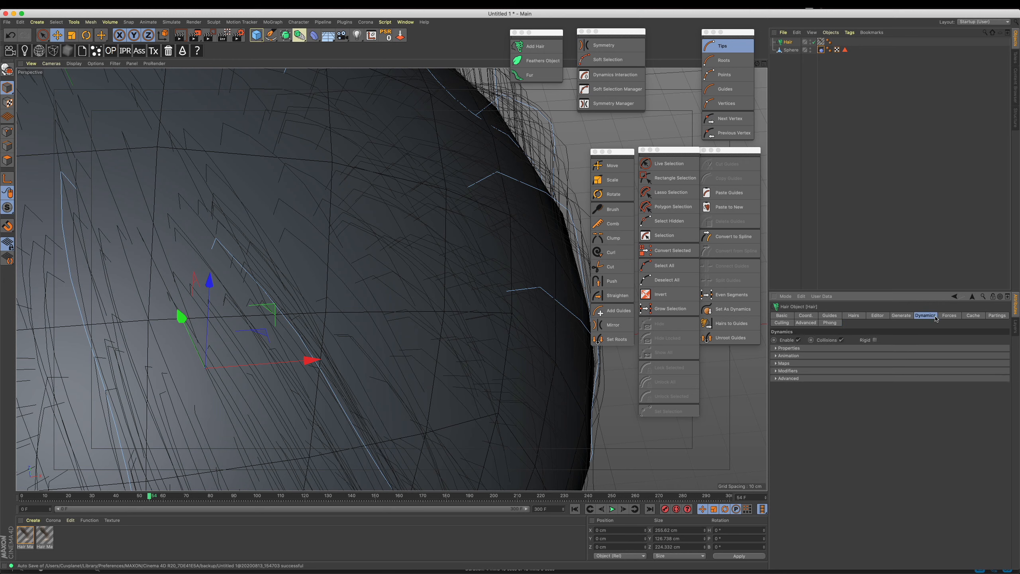
click(953, 319)
alt+drag(539, 346, 515, 299)
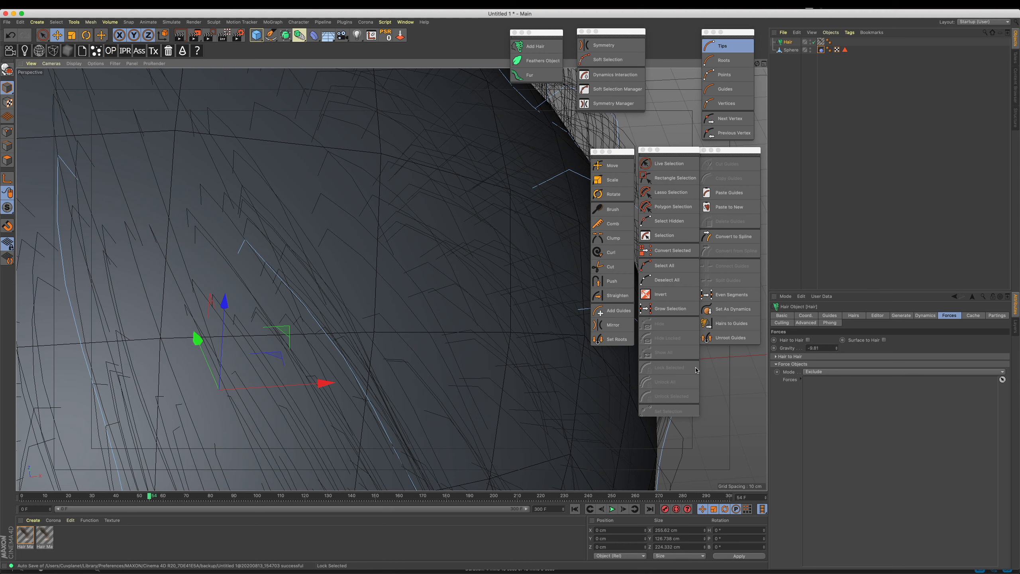
key(super+Tab)
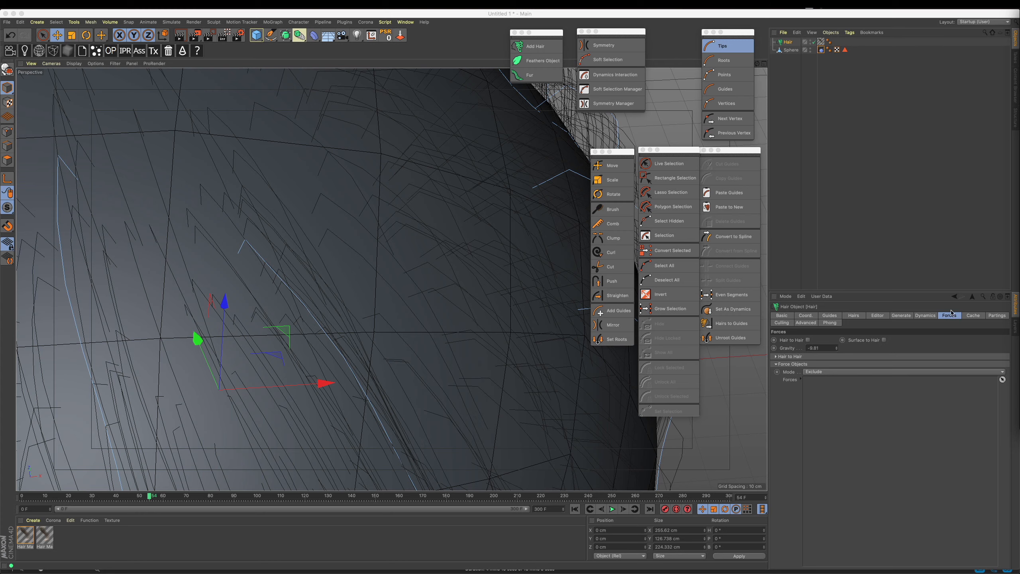
- Try enabling the Hair to Hair force and play the simulation to examine how the strands interact
click(808, 341)
click(613, 509)
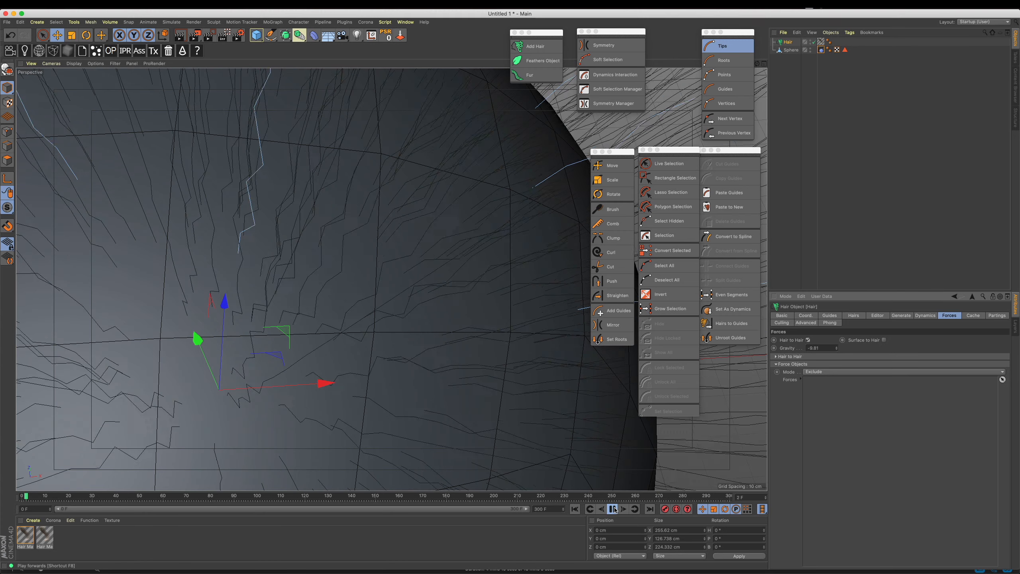
click(613, 509)
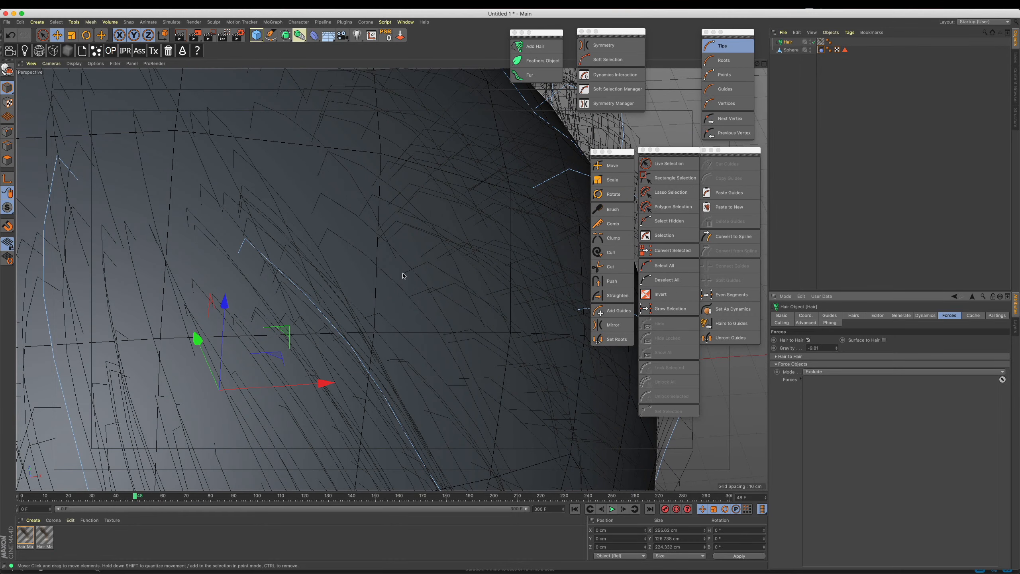
scroll(423, 240, down, 8)
alt+drag(424, 240, 438, 244)
scroll(437, 243, up, 8)
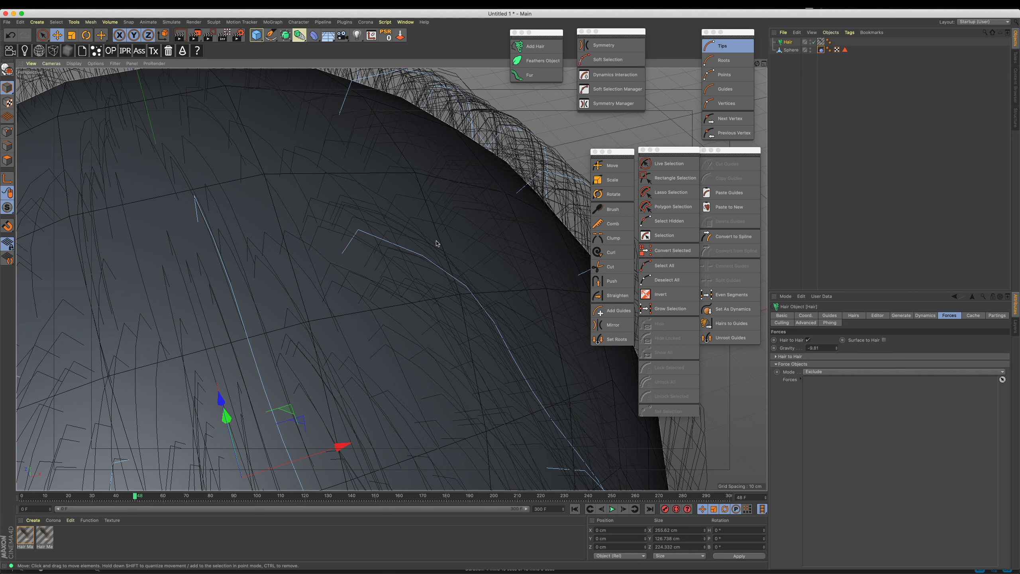
- Try enabling the Surface to Hair force as well, replay the simulation from the first frame, and render the view
click(885, 340)
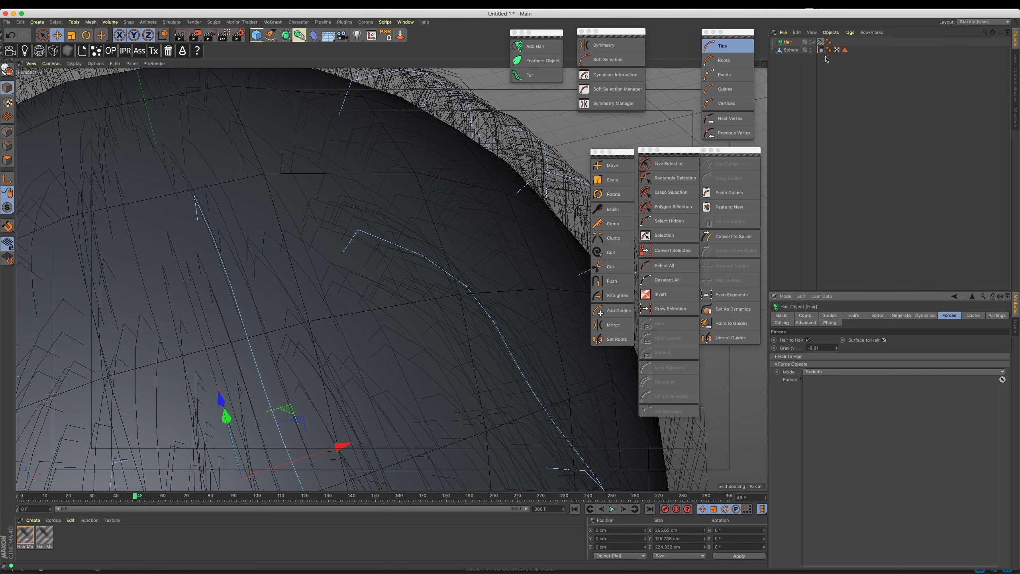
click(575, 509)
click(613, 509)
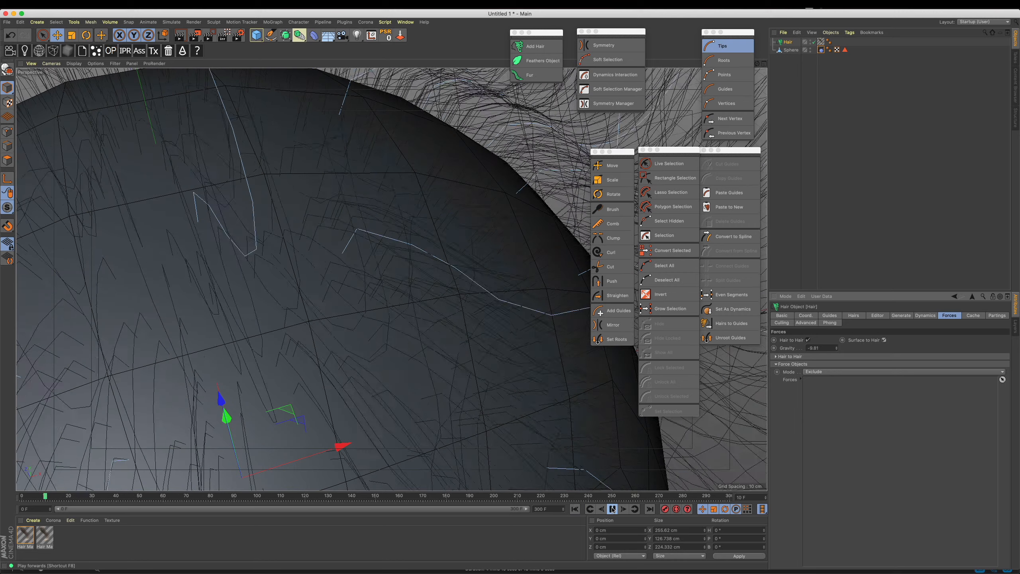
click(613, 509)
alt+right_drag(432, 296, 416, 382)
alt+middle_drag(416, 382, 417, 340)
alt+right_drag(417, 340, 473, 341)
key(super+r)
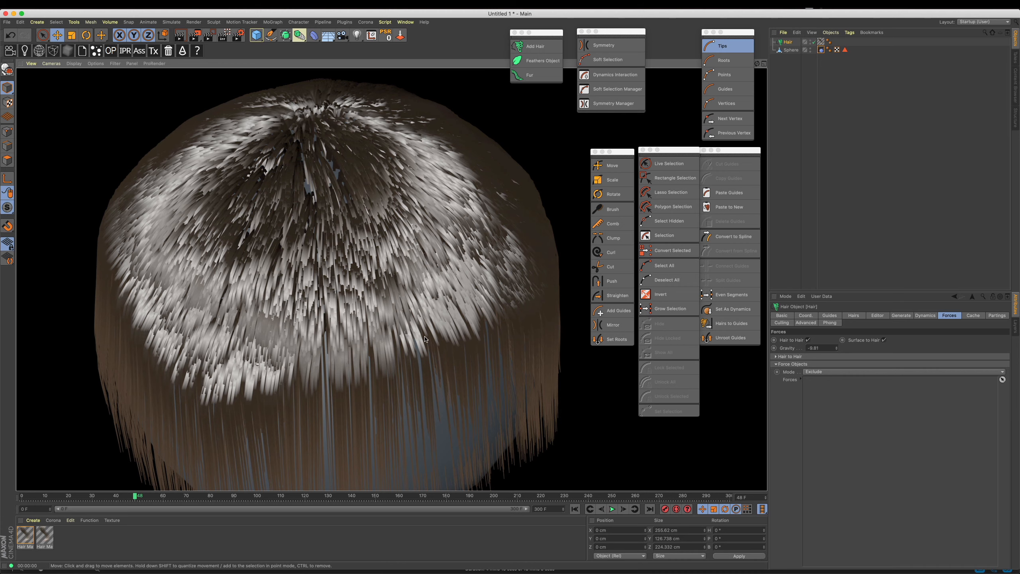
click(379, 255)
alt+drag(527, 373, 560, 392)
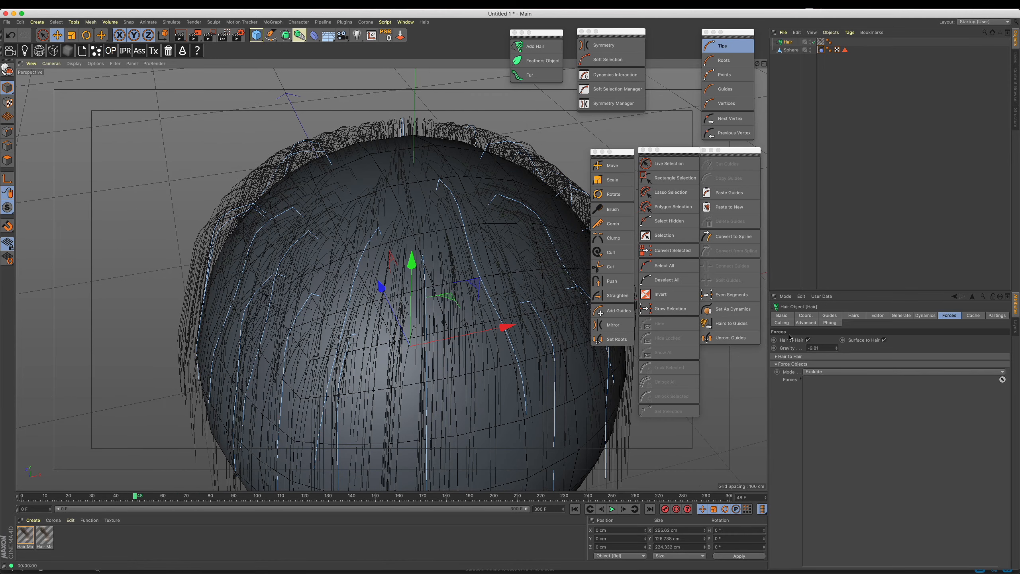
- Disable the Surface to Hair and Hair to Hair forces and replay the simulation from the first frame
click(884, 340)
click(808, 340)
alt+drag(498, 459, 479, 341)
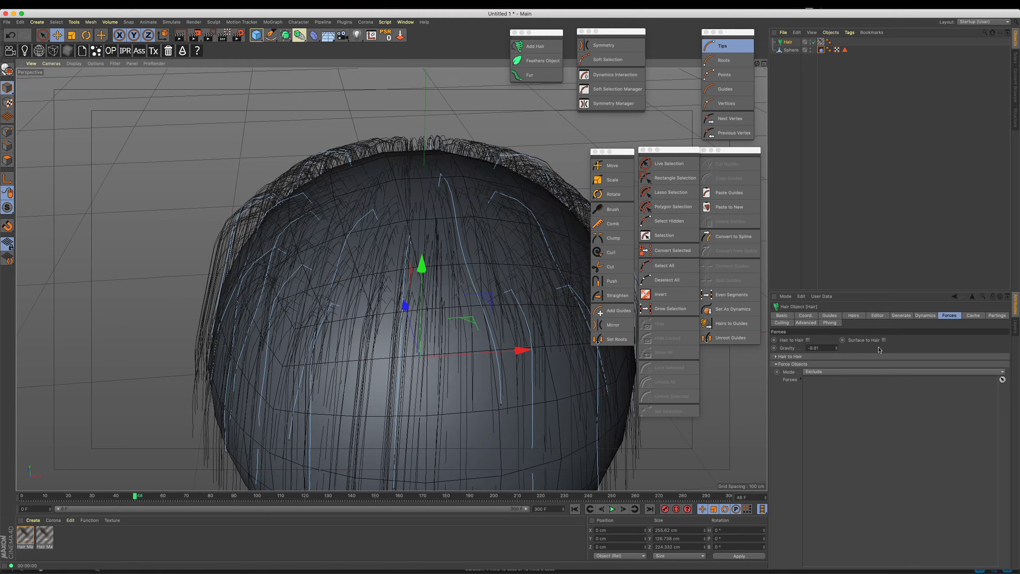
click(575, 510)
click(612, 510)
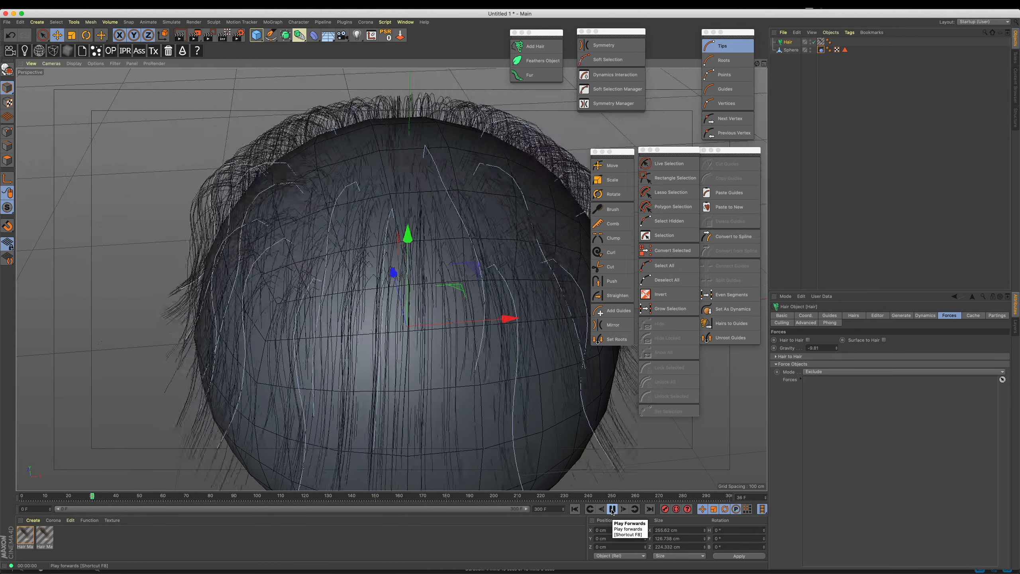
click(612, 509)
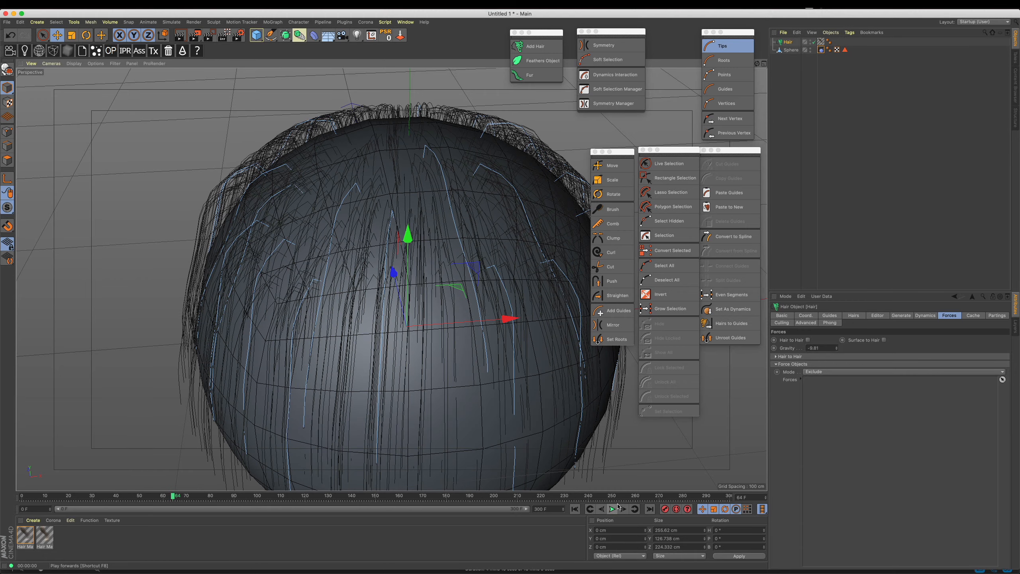
- Try Direction as the growth mode of the hair guides, and restore Normals
click(931, 316)
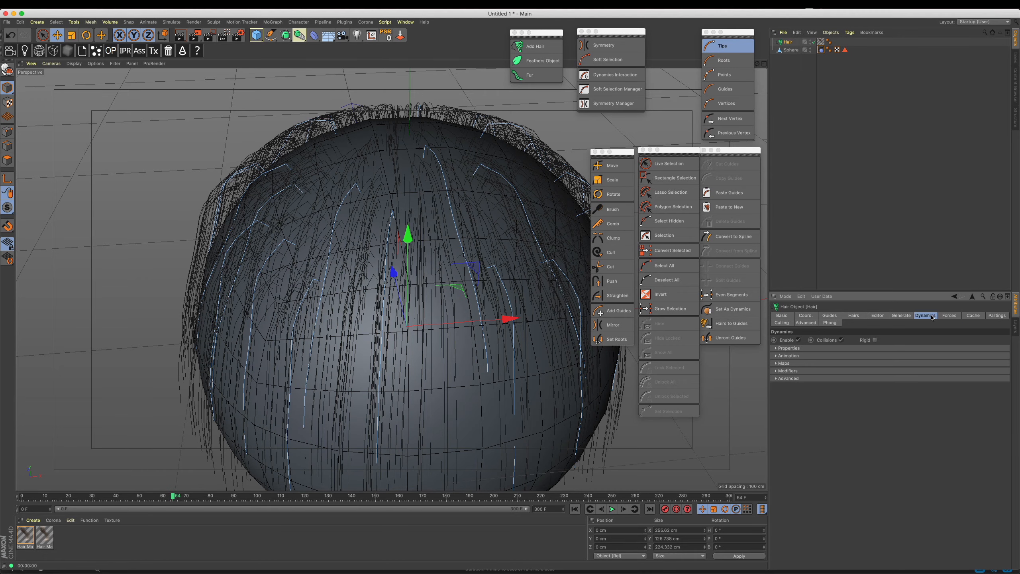
click(903, 318)
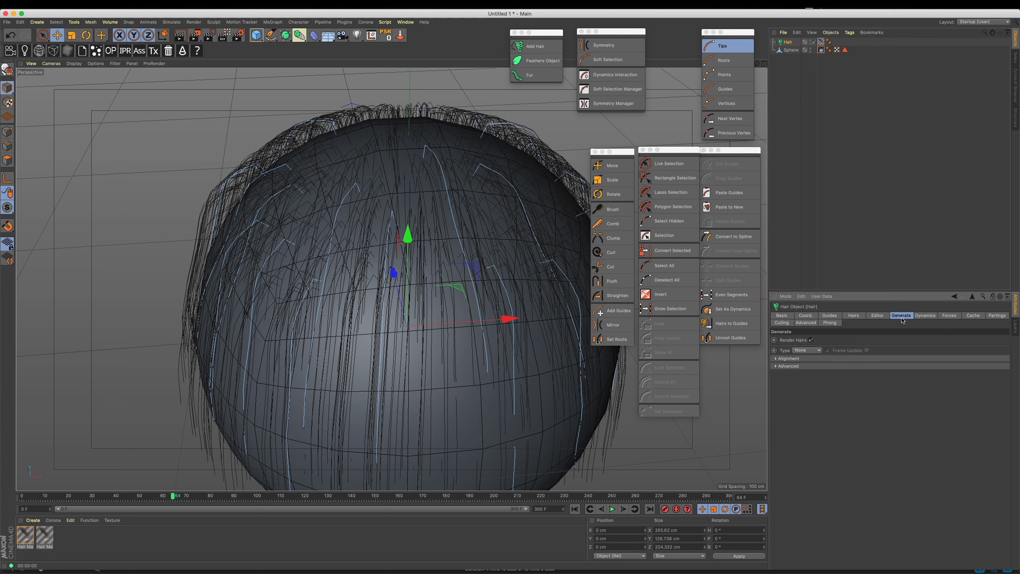
click(876, 318)
click(864, 317)
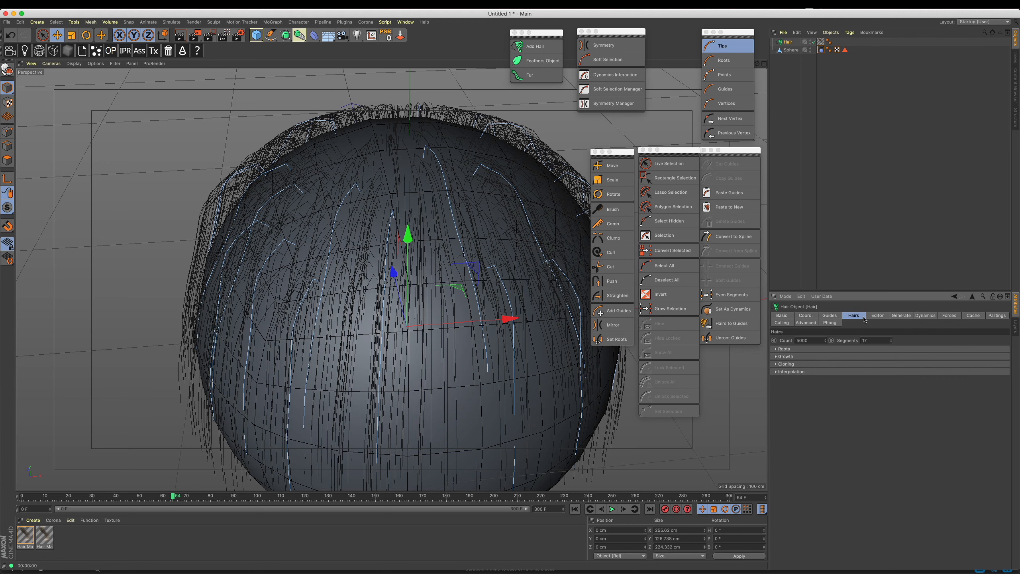
click(830, 316)
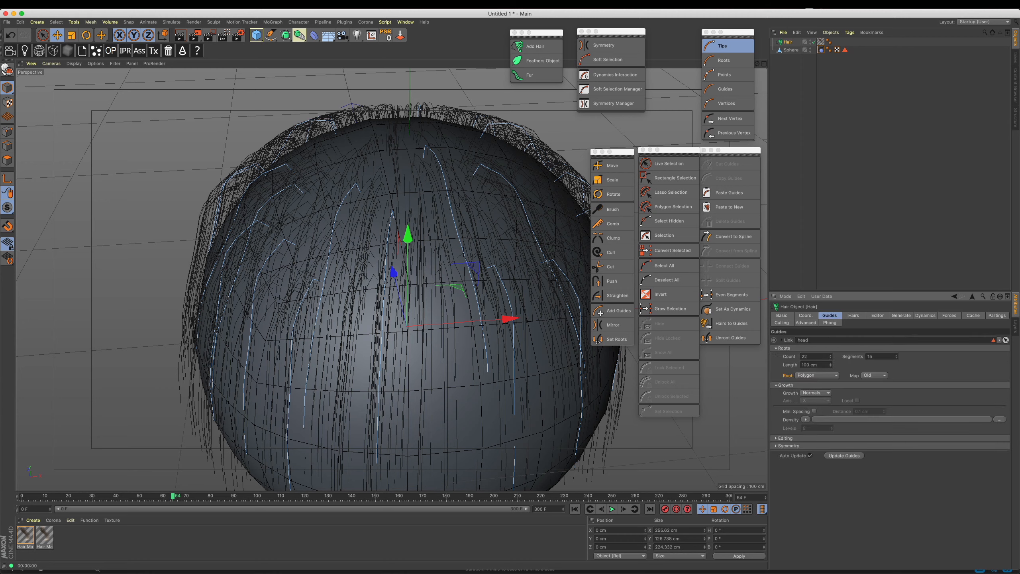
click(818, 394)
click(819, 410)
alt+middle_drag(496, 262, 378, 321)
scroll(818, 405, down, 1)
scroll(818, 405, up, 1)
scroll(818, 405, down, 2)
scroll(818, 405, up, 2)
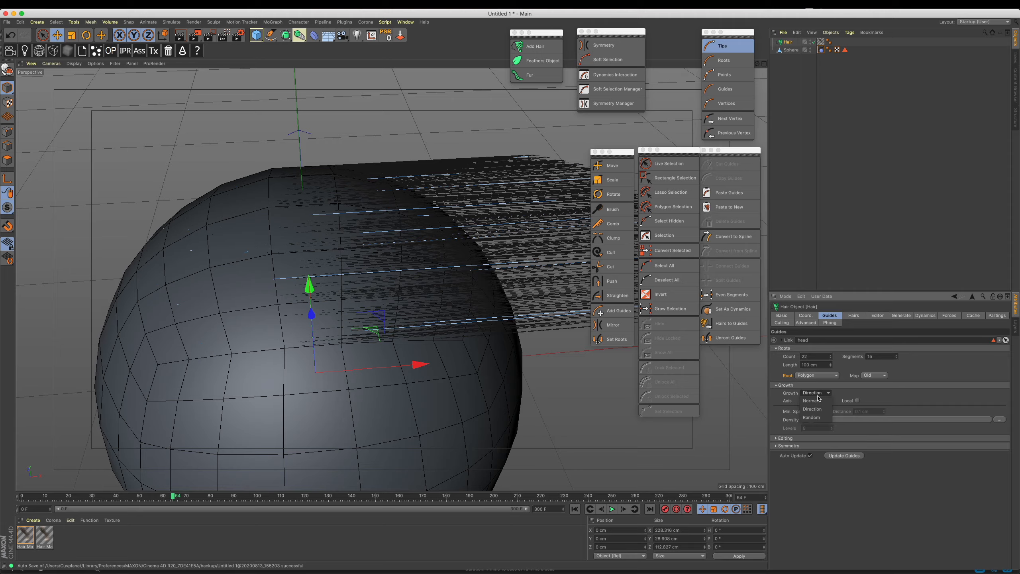
scroll(817, 395, up, 1)
- Play the simulation with the normals-based guides, replay it from the first frame, and examine how the hair falls over the sphere
click(614, 510)
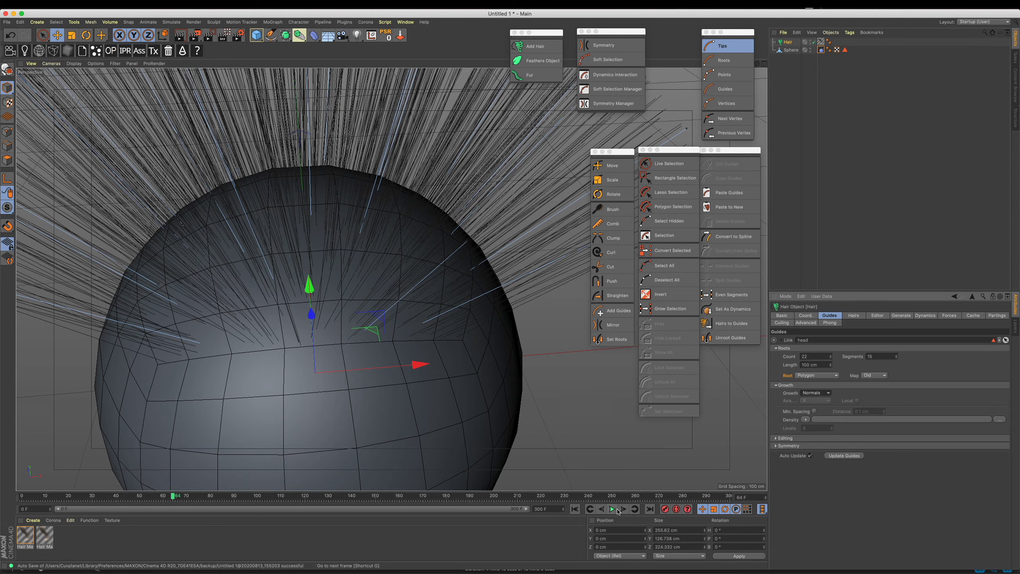
click(617, 512)
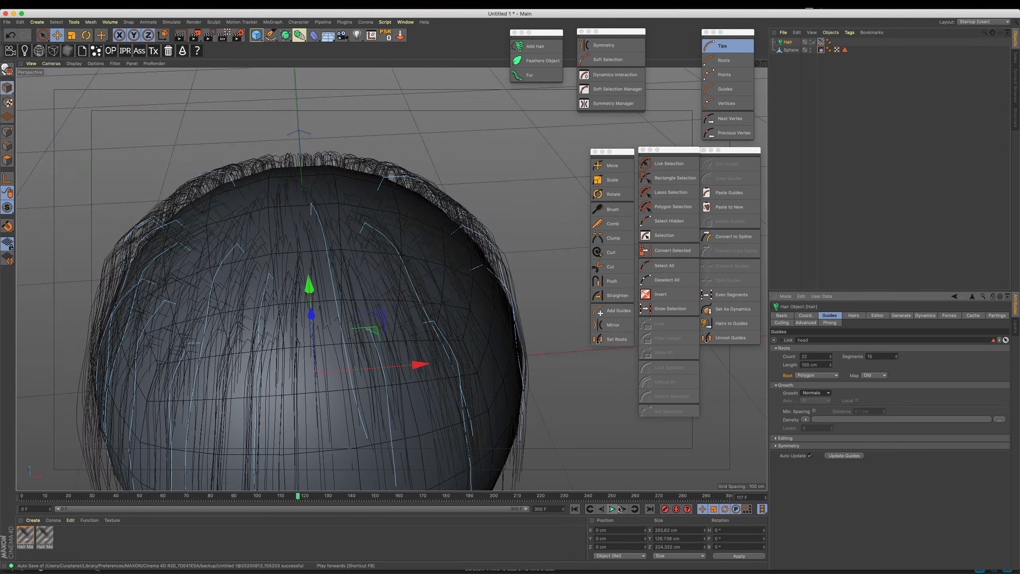
alt+middle_drag(462, 384, 590, 290)
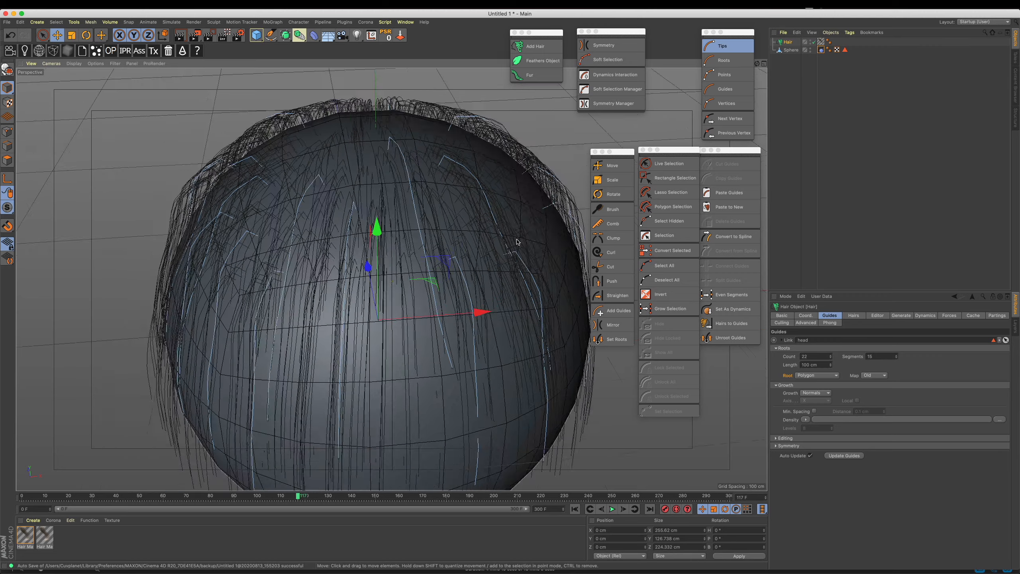
alt+right_drag(590, 291, 478, 403)
click(575, 510)
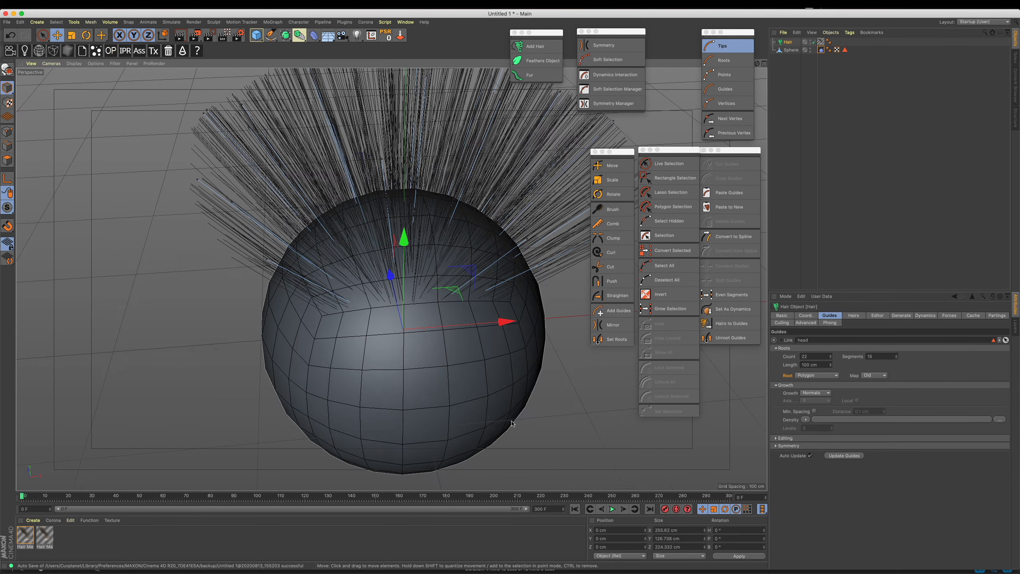
click(614, 510)
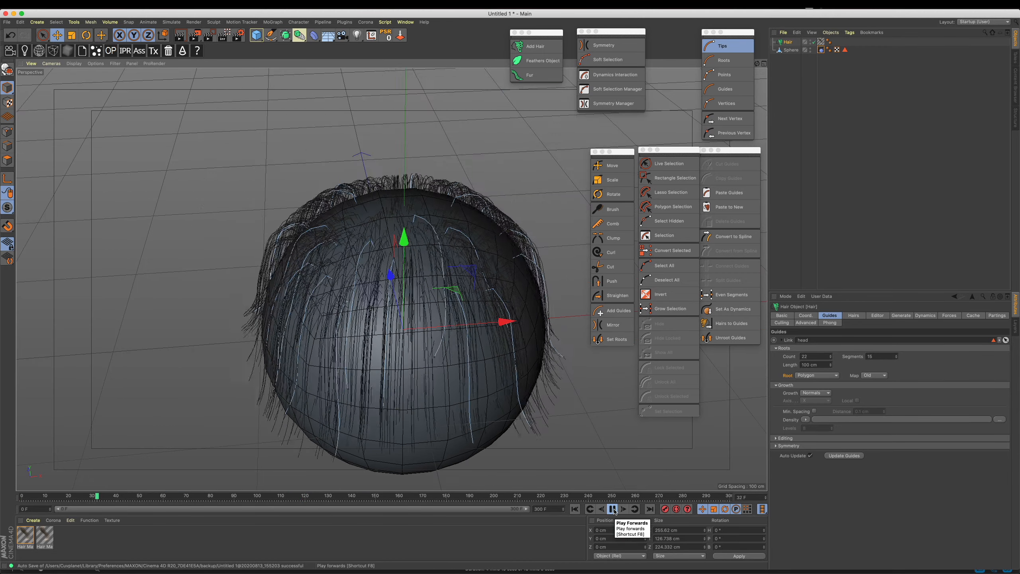
click(613, 510)
alt+drag(470, 336, 496, 321)
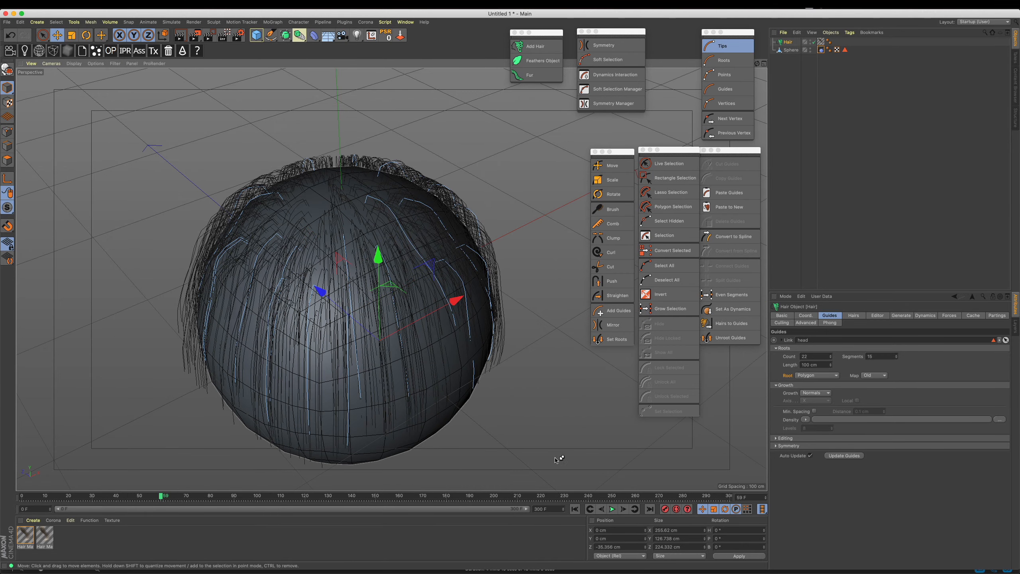
- Replay the simulation from the first frame, try moving the hair object while it plays, and undo the move
click(576, 510)
click(613, 510)
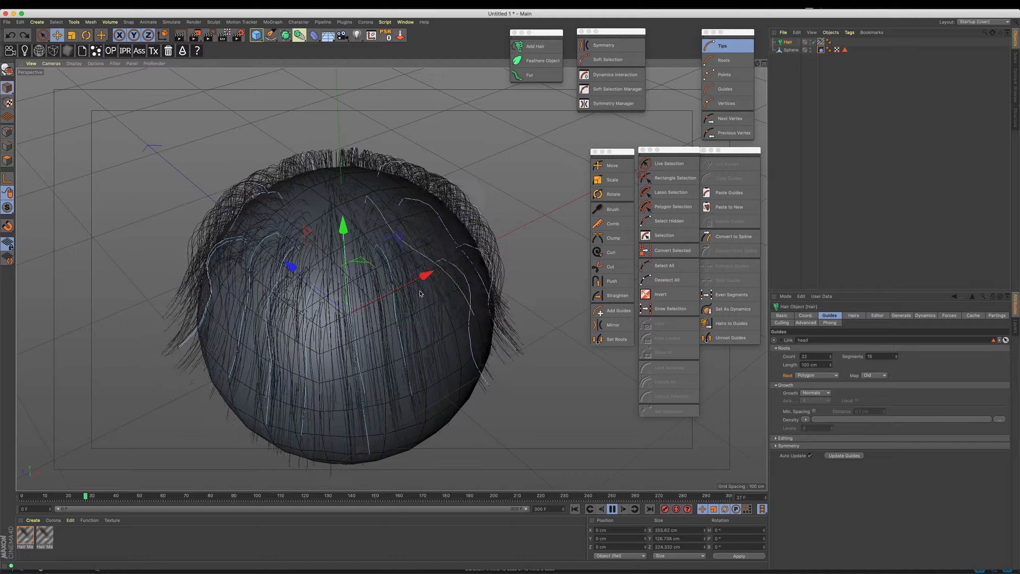
drag(299, 283, 266, 277)
key(super+z)
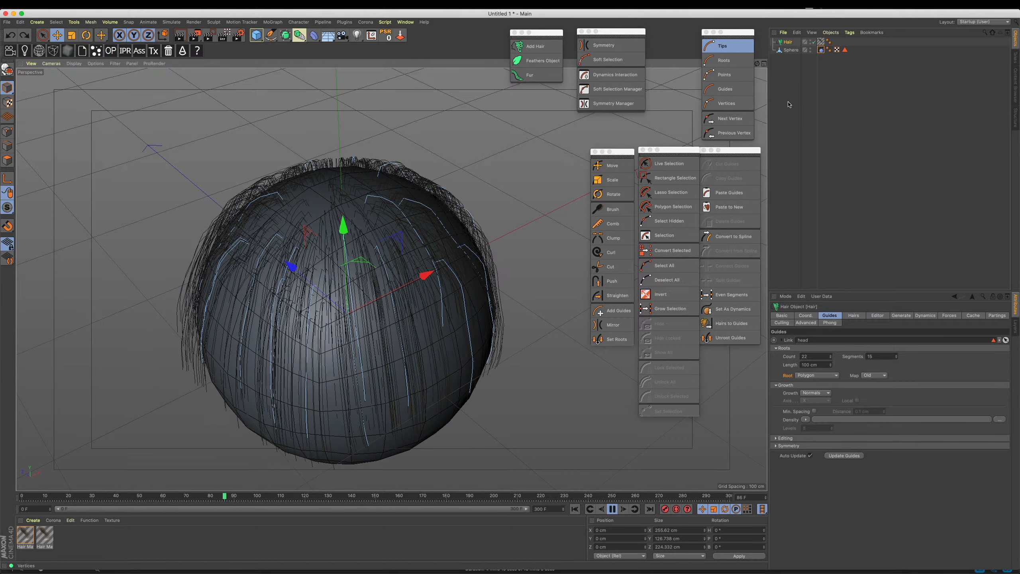
- Move the sphere while the simulation plays to test how the hair reacts, and stop playback
click(791, 50)
drag(317, 301, 286, 324)
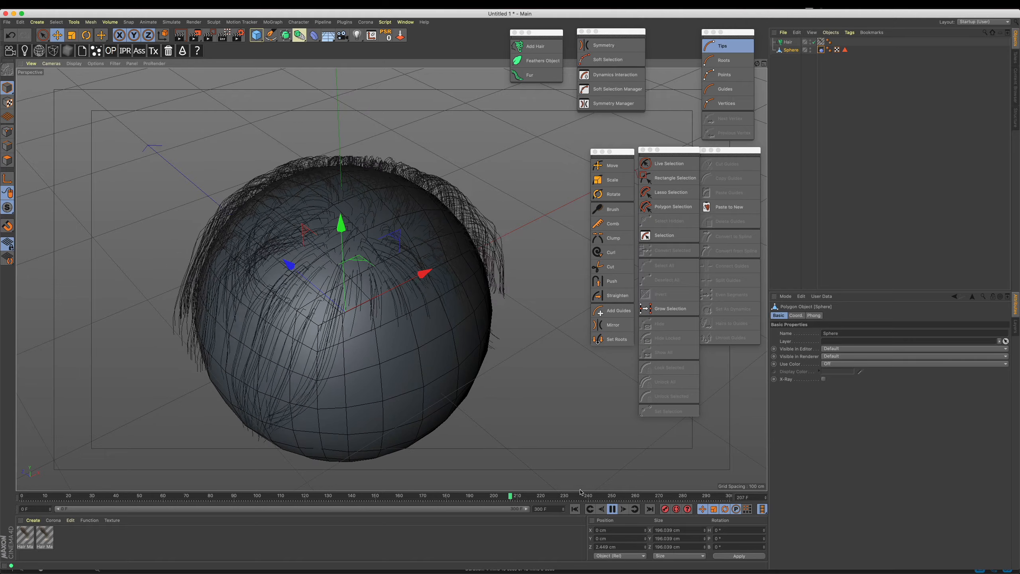
click(613, 509)
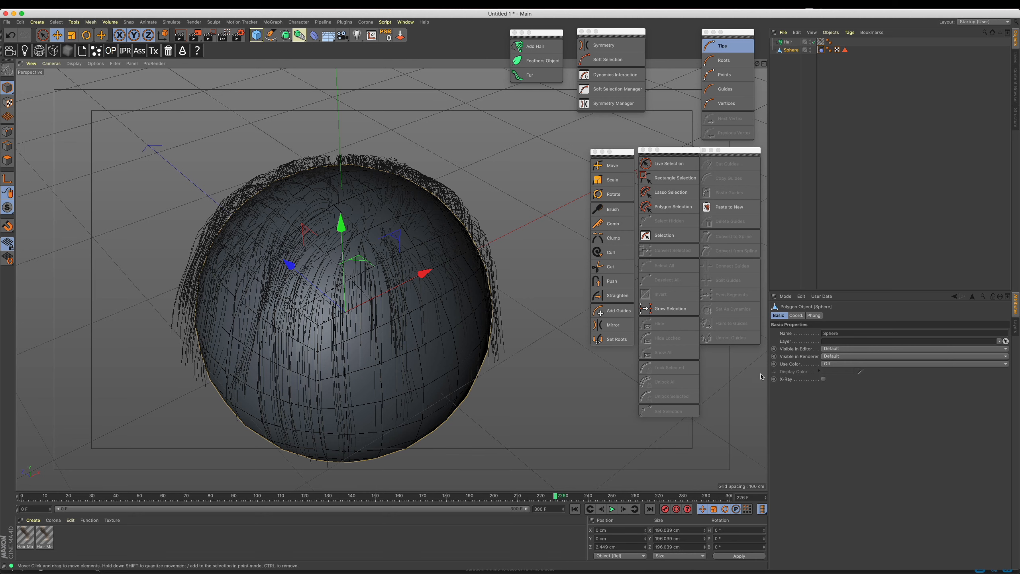
- Apply Set As Dynamics to the hair object at its draped state, and replay the simulation from the first frame
click(614, 75)
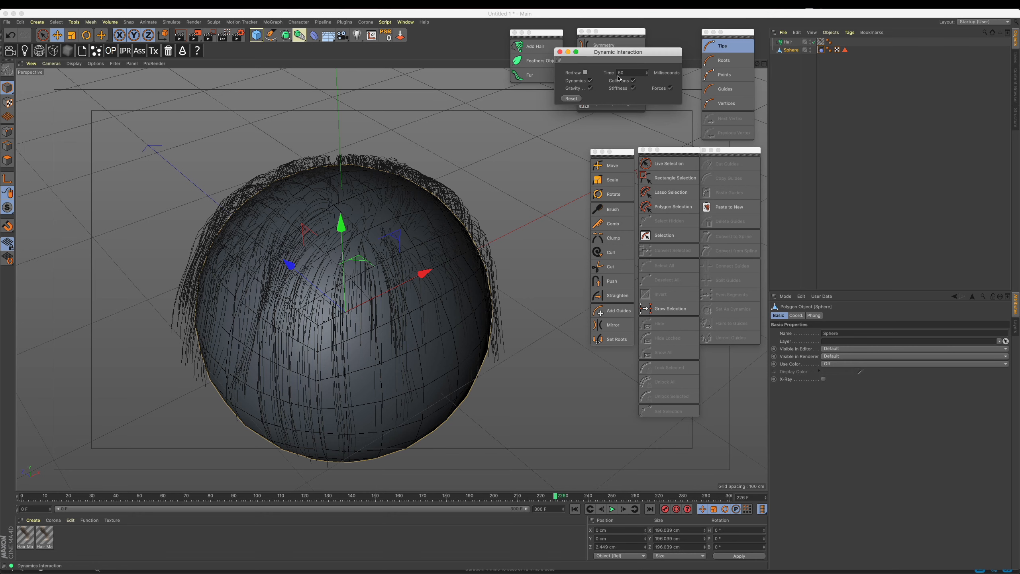
click(559, 52)
click(786, 41)
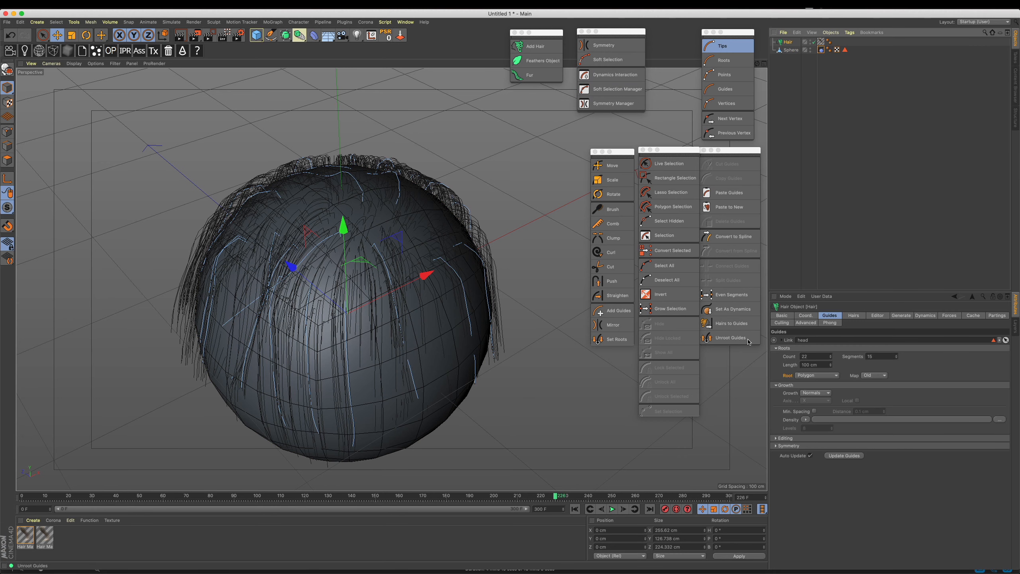
click(736, 313)
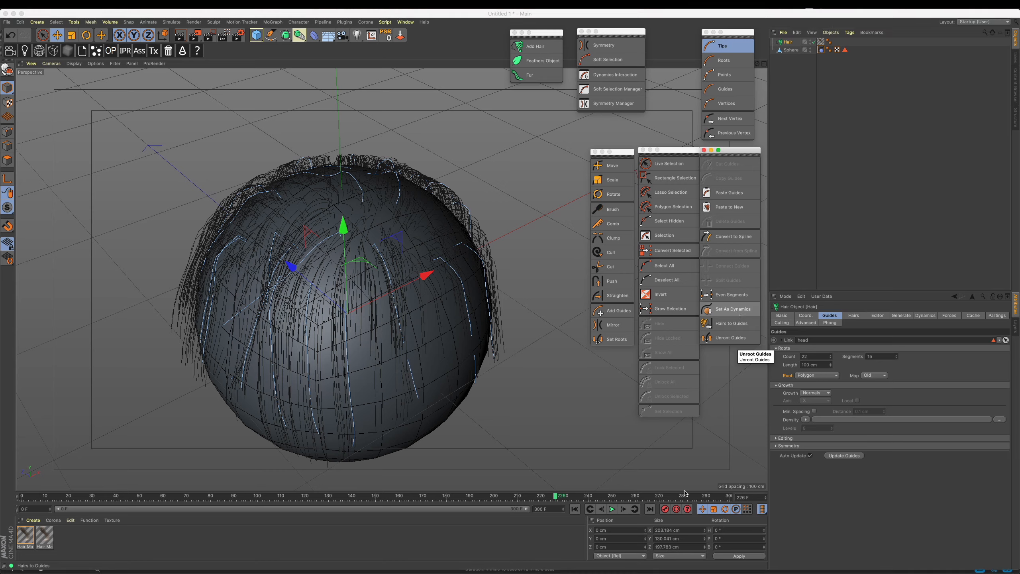
click(574, 509)
click(612, 509)
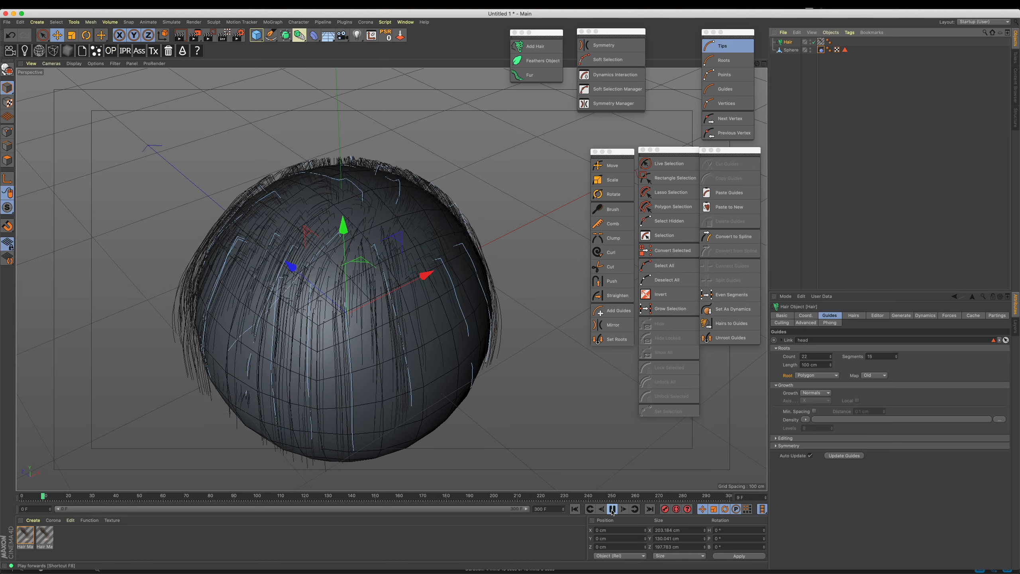
click(612, 509)
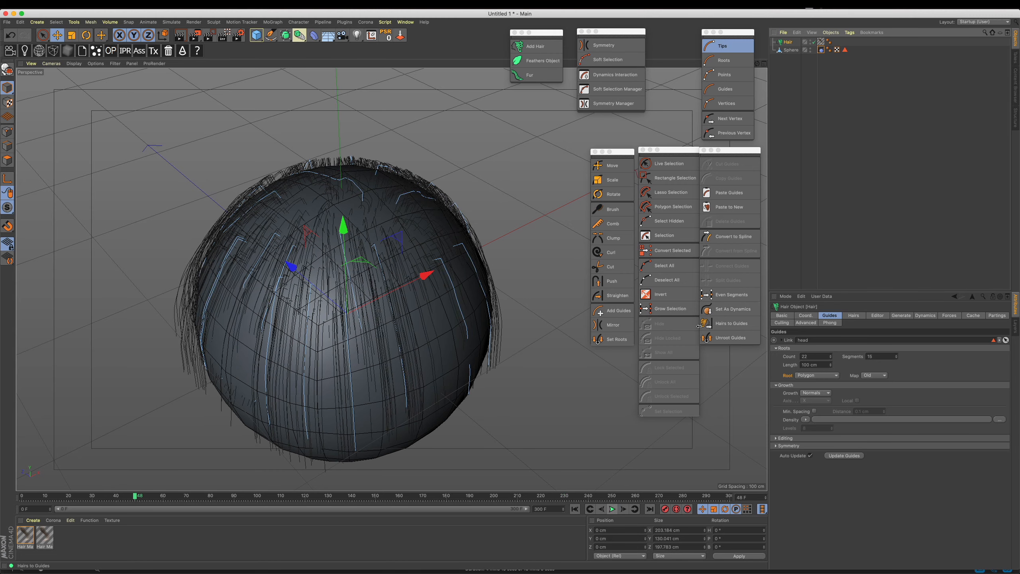
- Apply Set As Dynamics again to the hair as settled at frame 48, and return the animation to the first frame
click(731, 310)
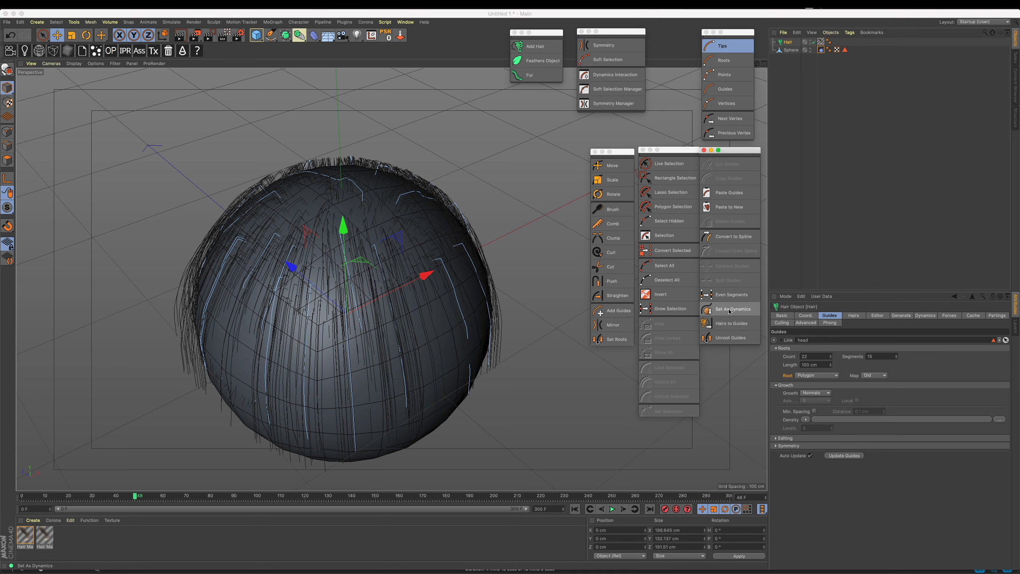
click(582, 509)
click(731, 156)
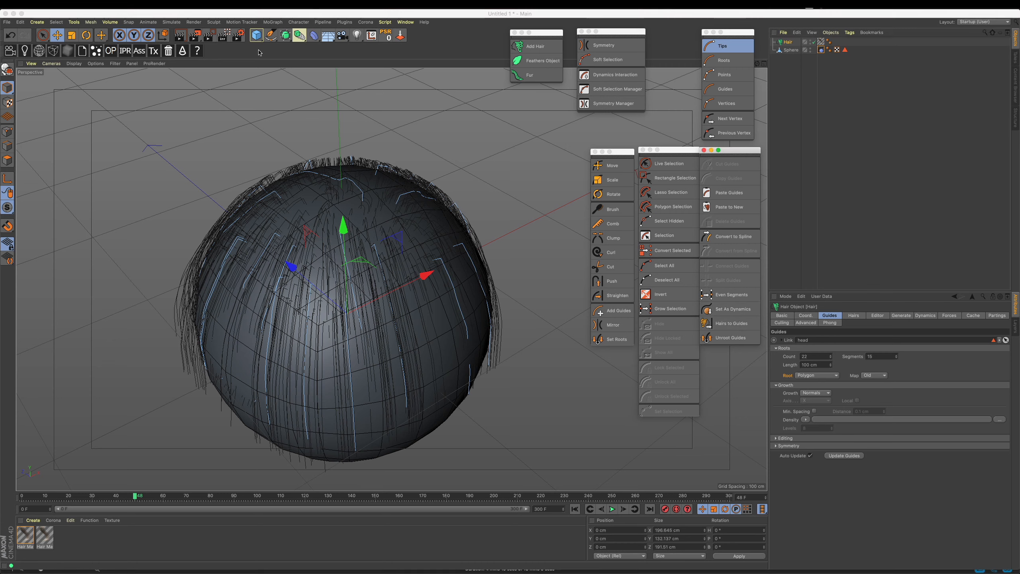
click(171, 22)
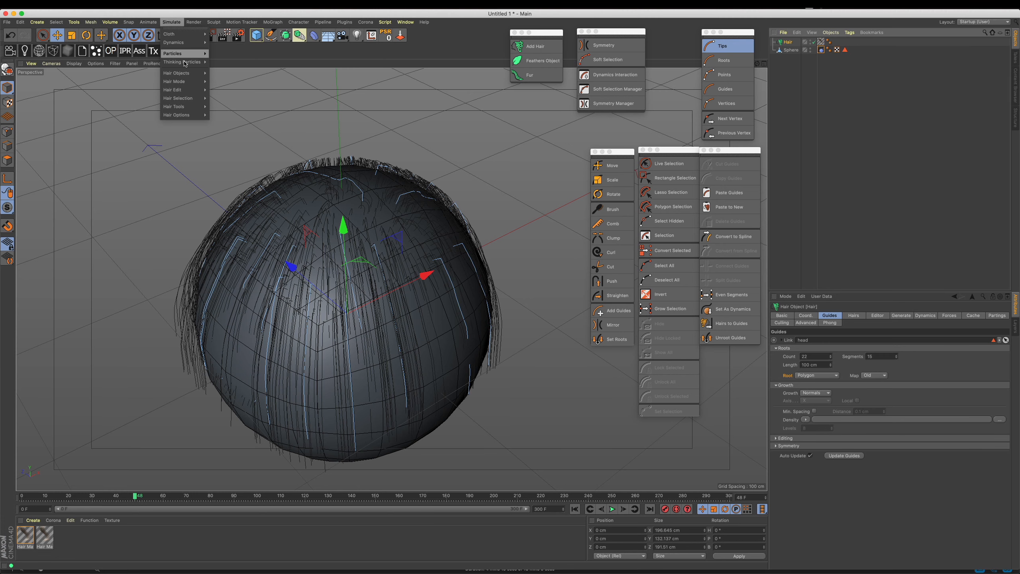
mouse_move(185, 115)
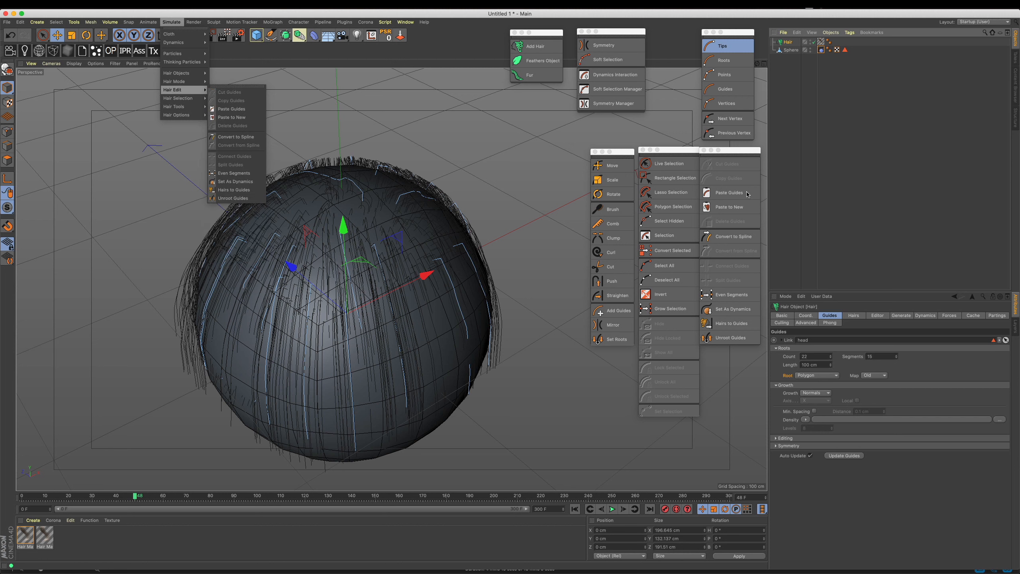
click(729, 157)
click(615, 509)
click(615, 510)
click(577, 509)
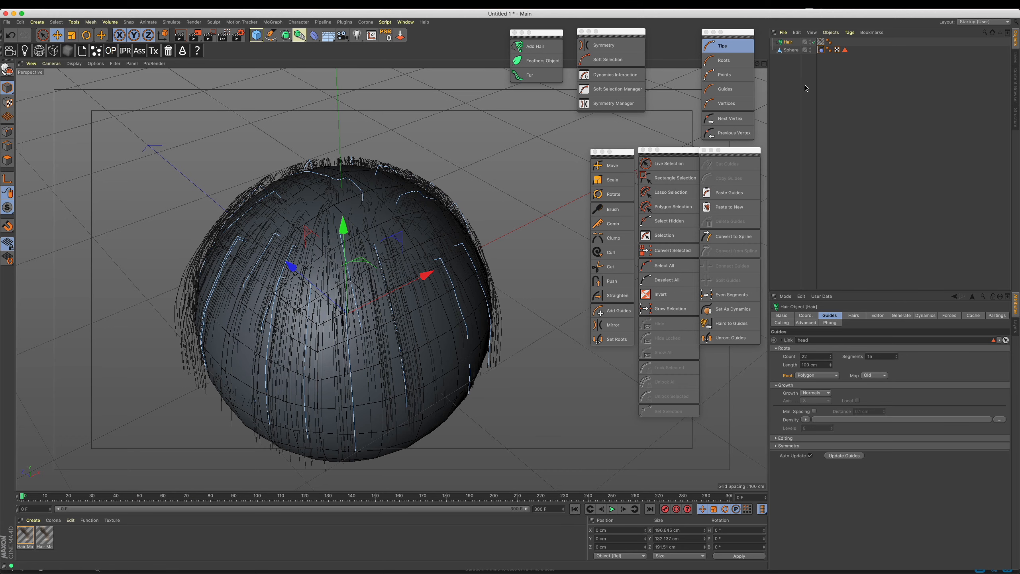
- Animate the sphere with autokeyed position changes at about frames 14 and 38, and play the animation from the first frame
click(789, 50)
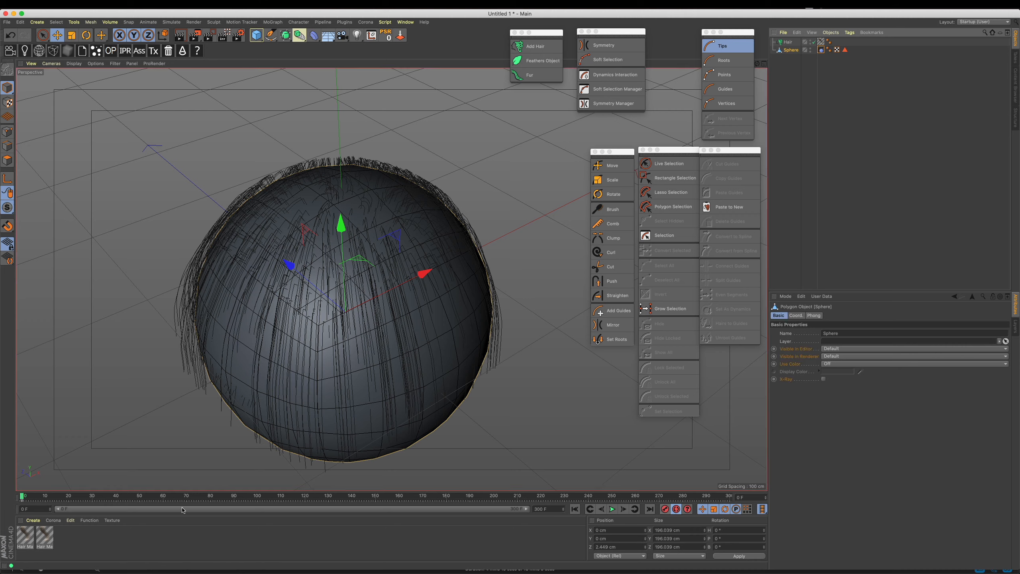
click(55, 497)
drag(386, 318, 542, 387)
click(112, 497)
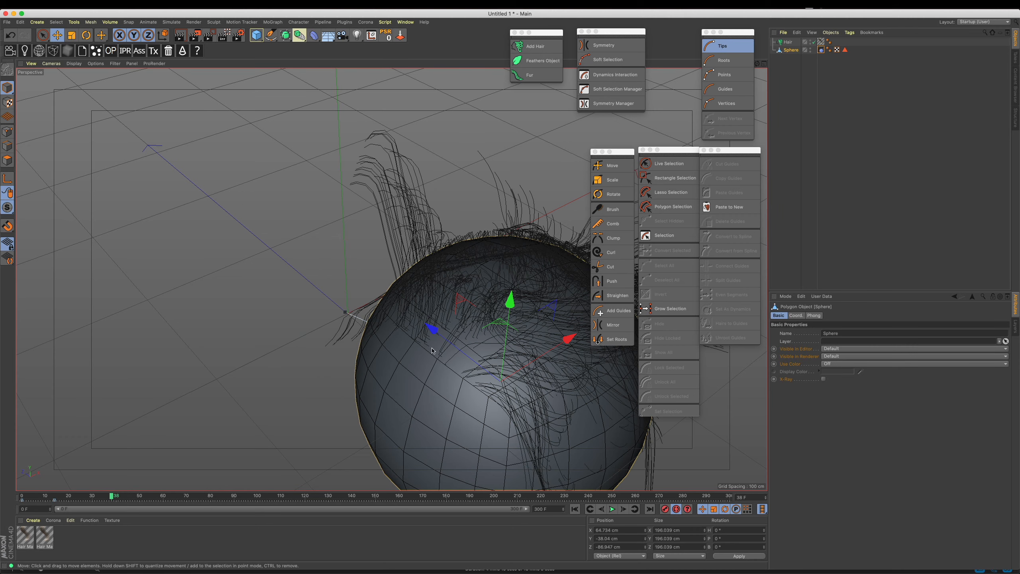
drag(429, 326, 253, 189)
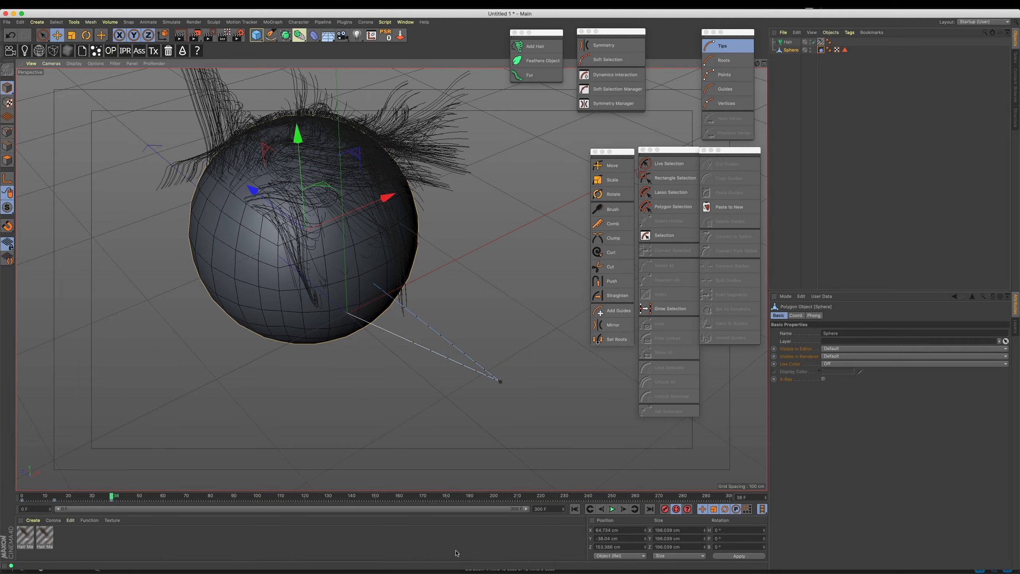
click(575, 510)
click(612, 509)
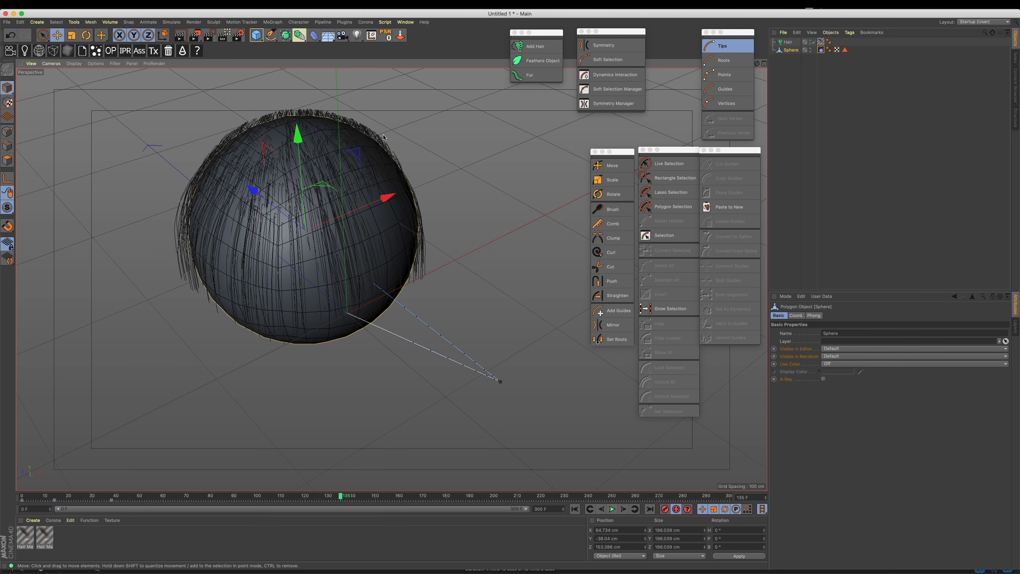
- Enable the Hair to Hair and Surface to Hair forces on the hair object, and replay the animated simulation from the first frame
click(785, 42)
click(950, 315)
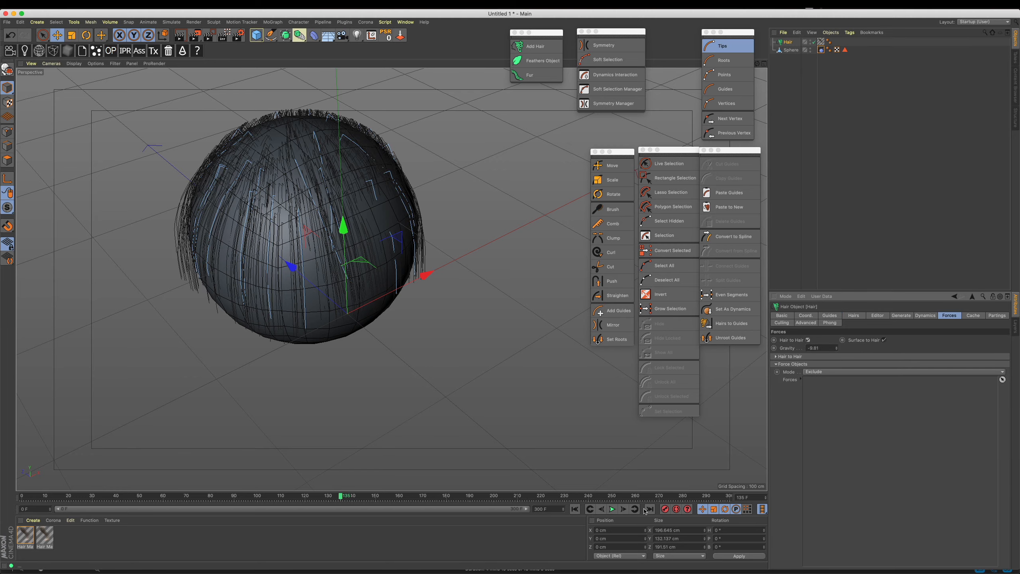
click(575, 509)
click(613, 509)
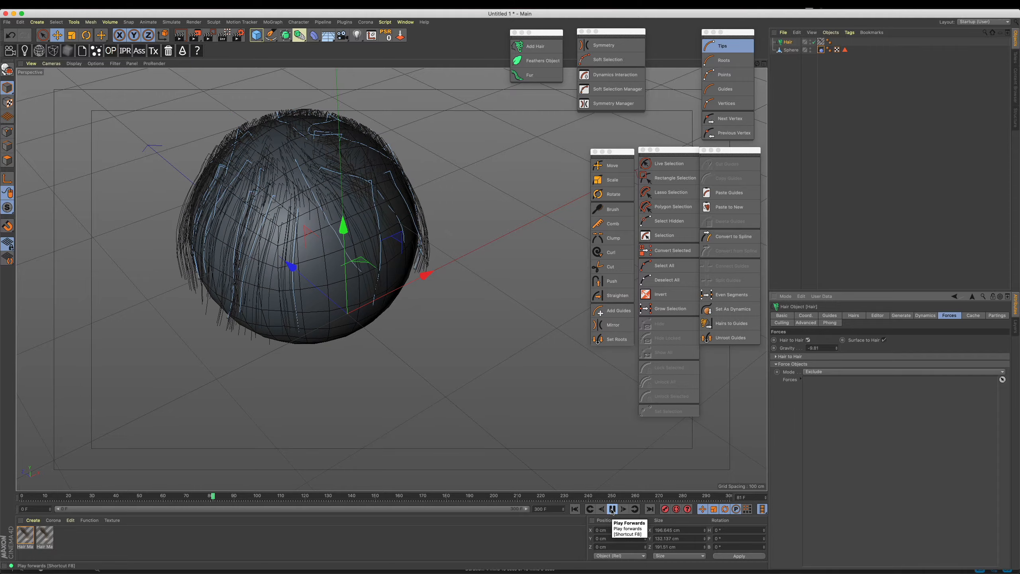
click(612, 509)
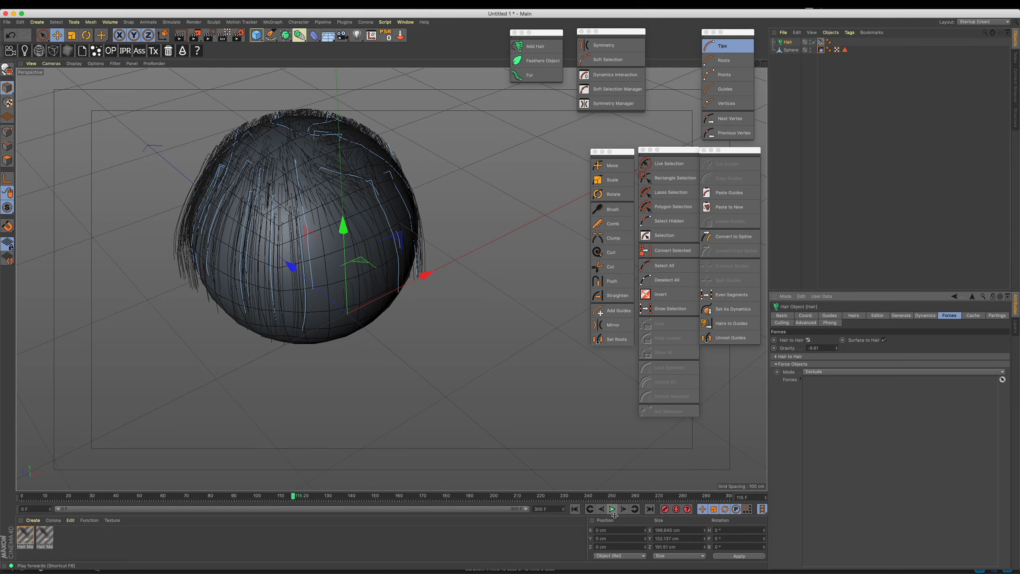
click(575, 509)
click(612, 509)
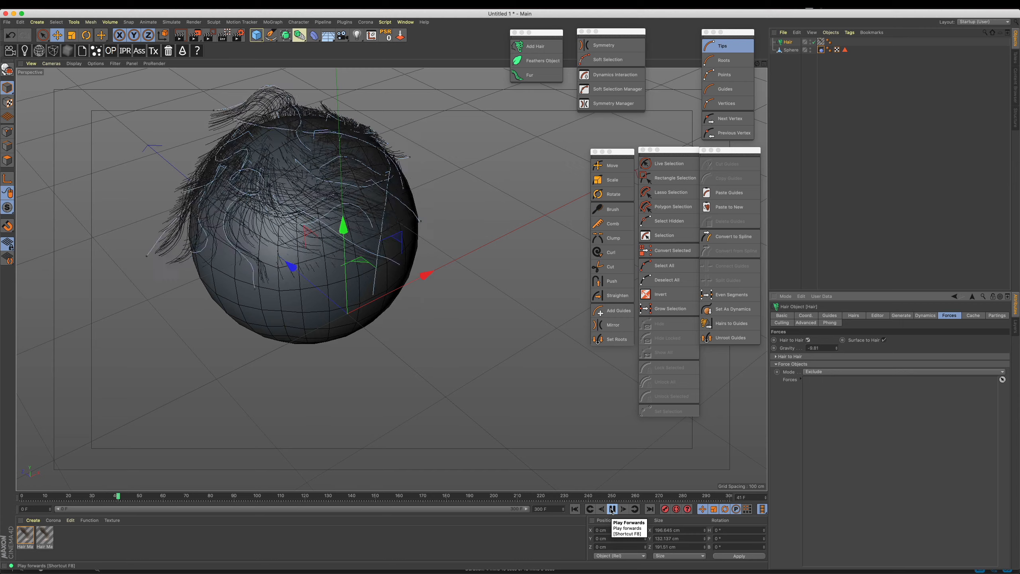
click(613, 509)
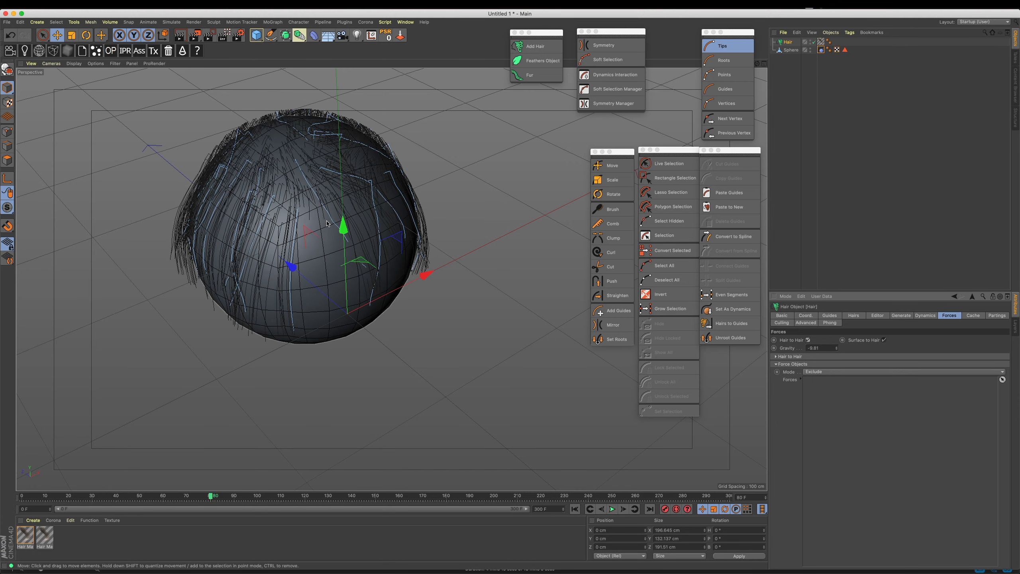
- Return to the first frame and examine the hair object's culling, cache, hair-to-hair force, interpolation and guide settings
click(977, 318)
click(792, 324)
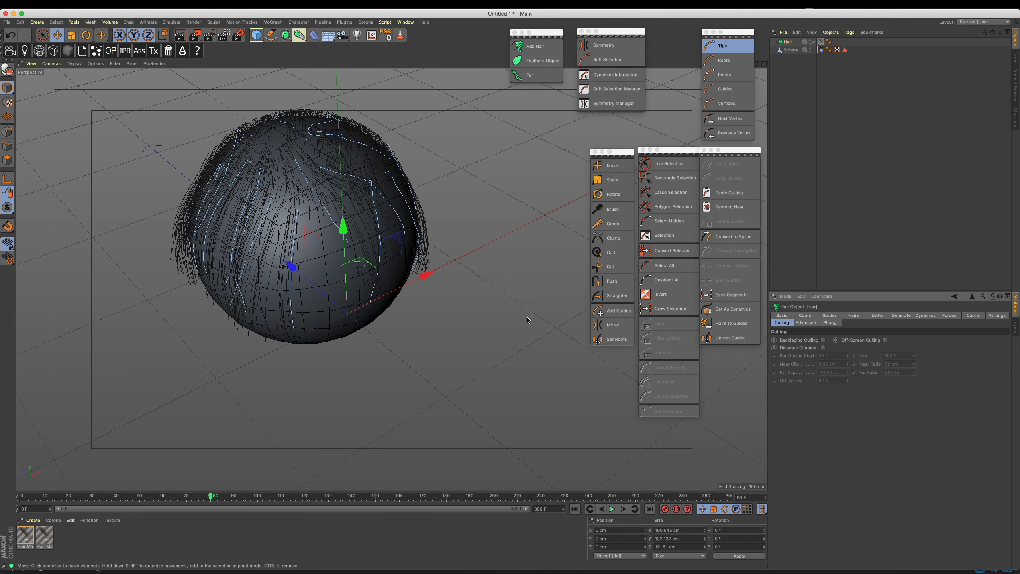
key(shift+f)
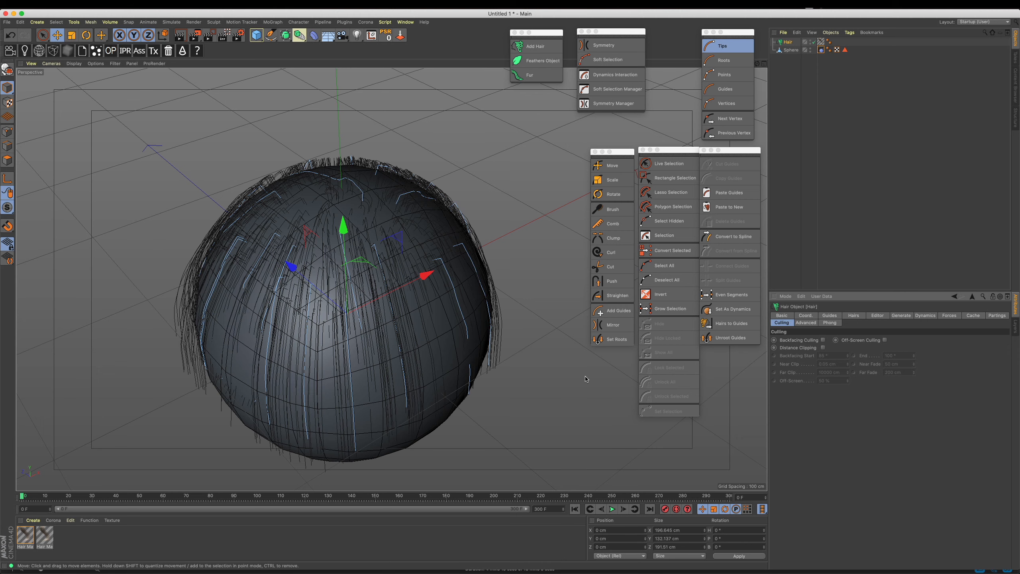
click(974, 316)
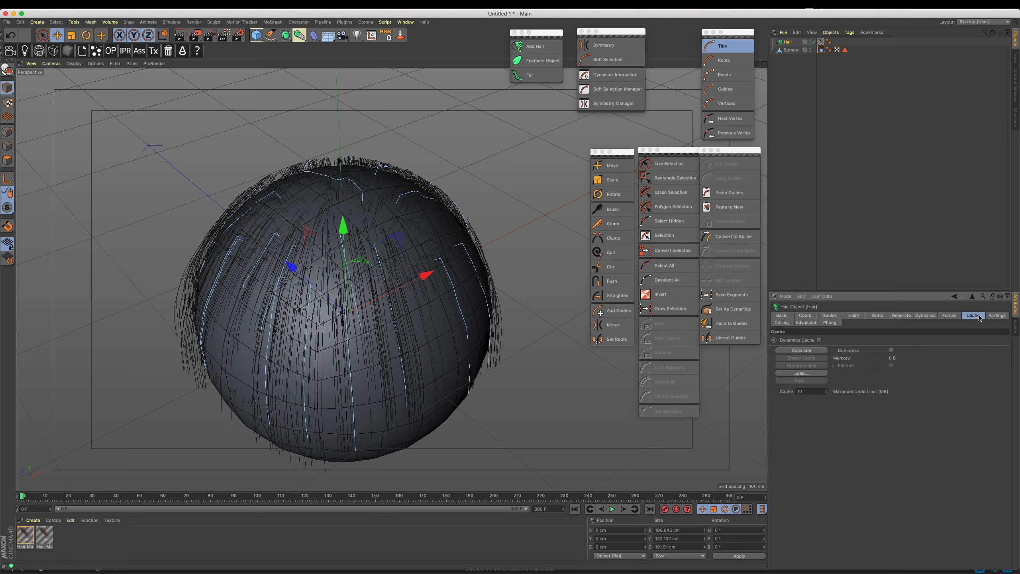
click(949, 316)
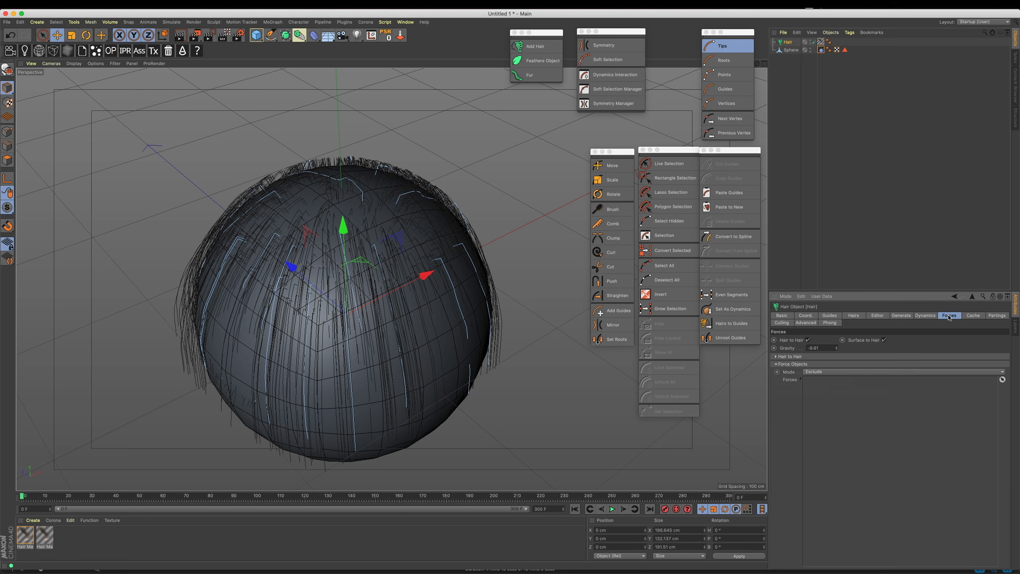
click(811, 356)
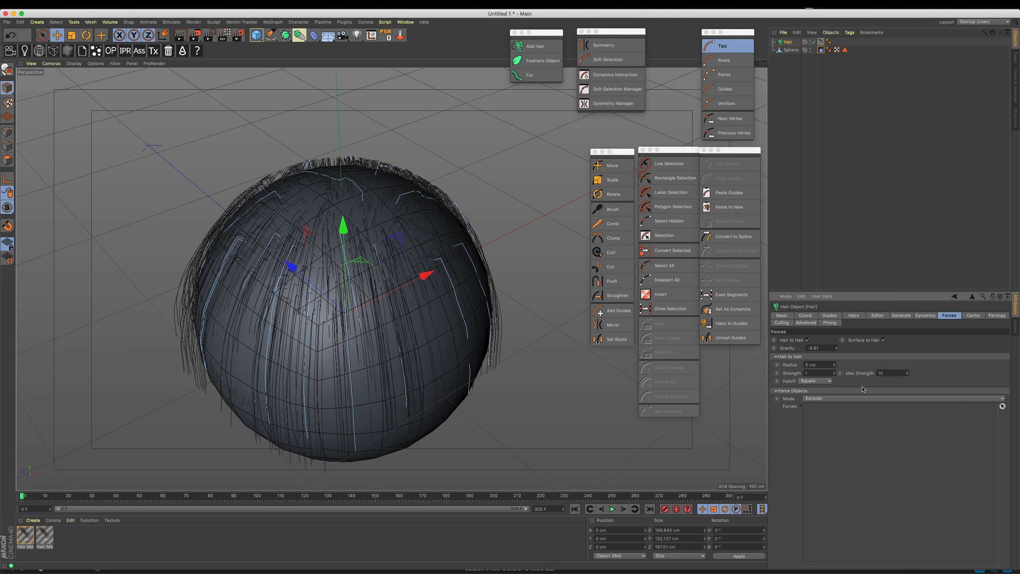
click(858, 318)
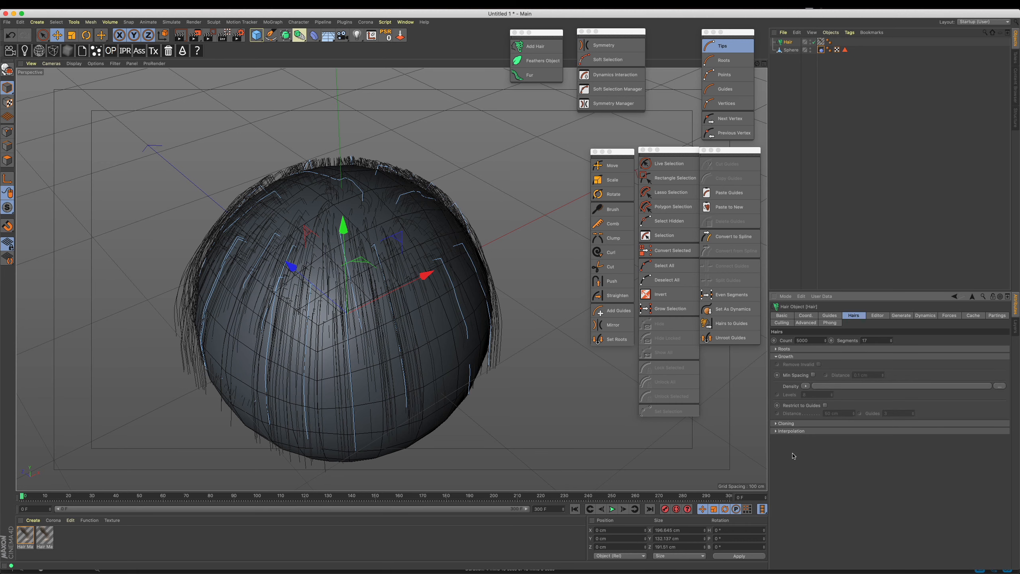
click(798, 432)
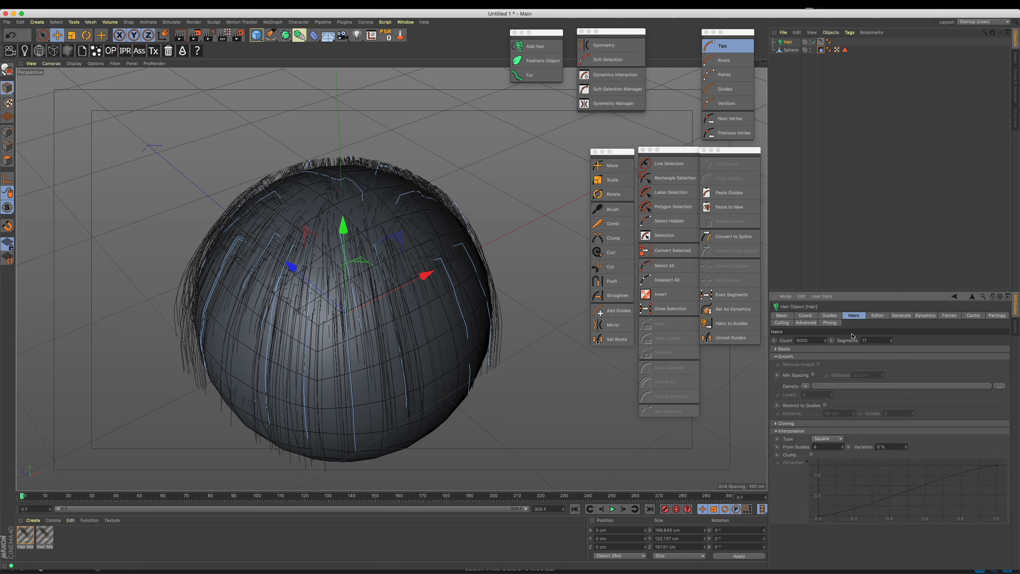
click(830, 316)
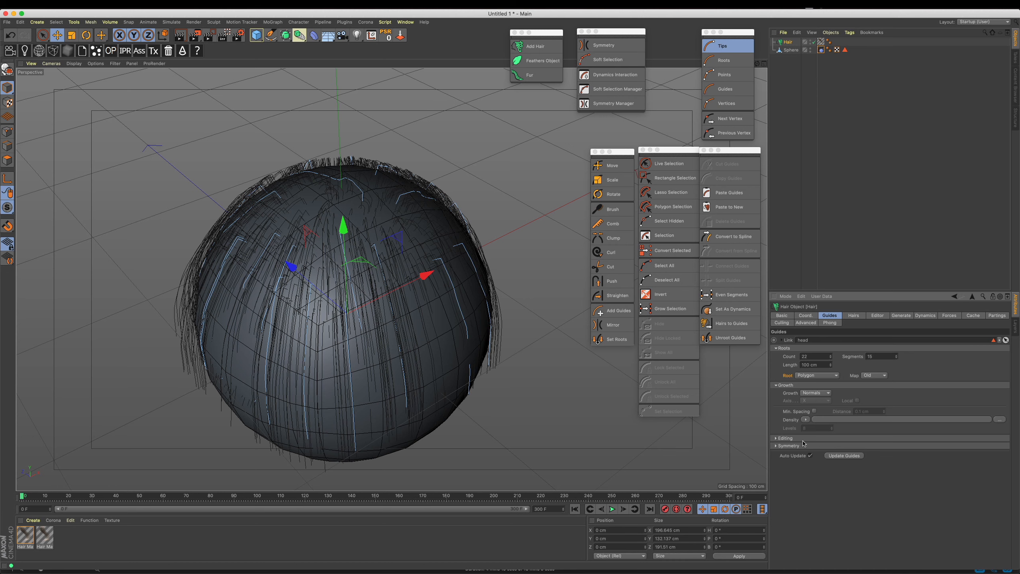
click(877, 317)
click(895, 317)
- Set the advanced hair dynamics Steps to 7 and play the simulation with the moving sphere
click(925, 316)
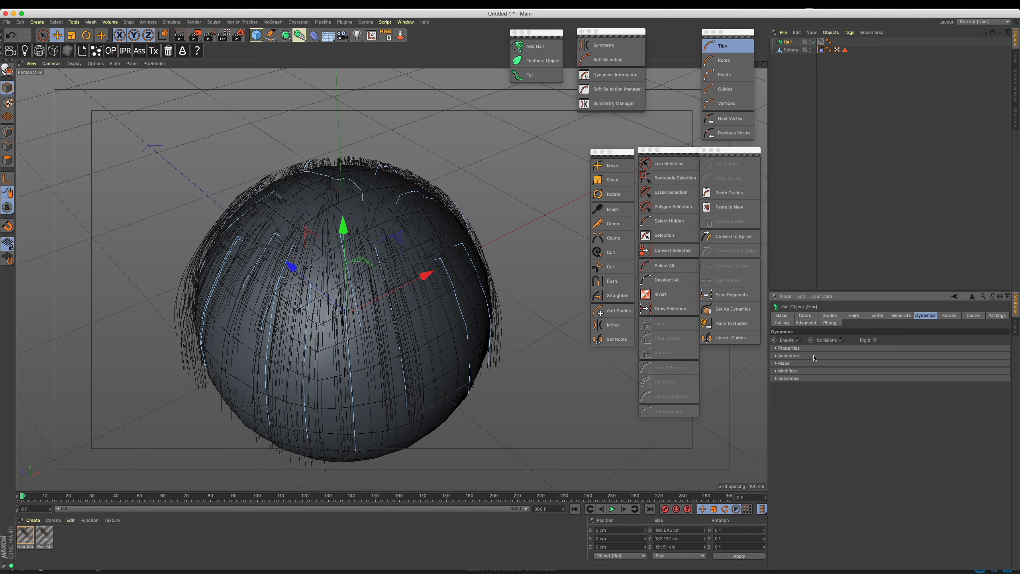
click(783, 348)
click(778, 428)
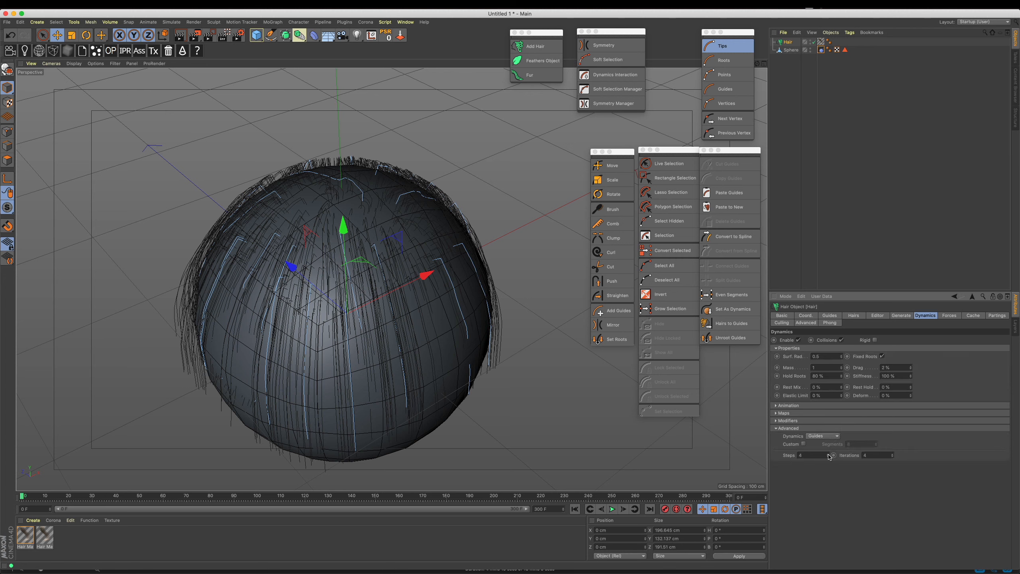
click(612, 510)
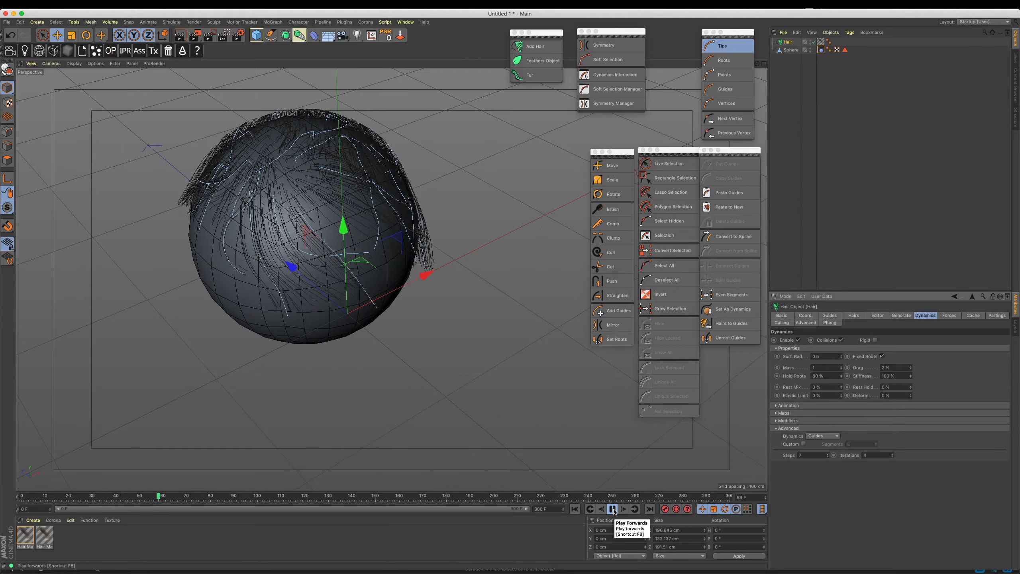
click(613, 510)
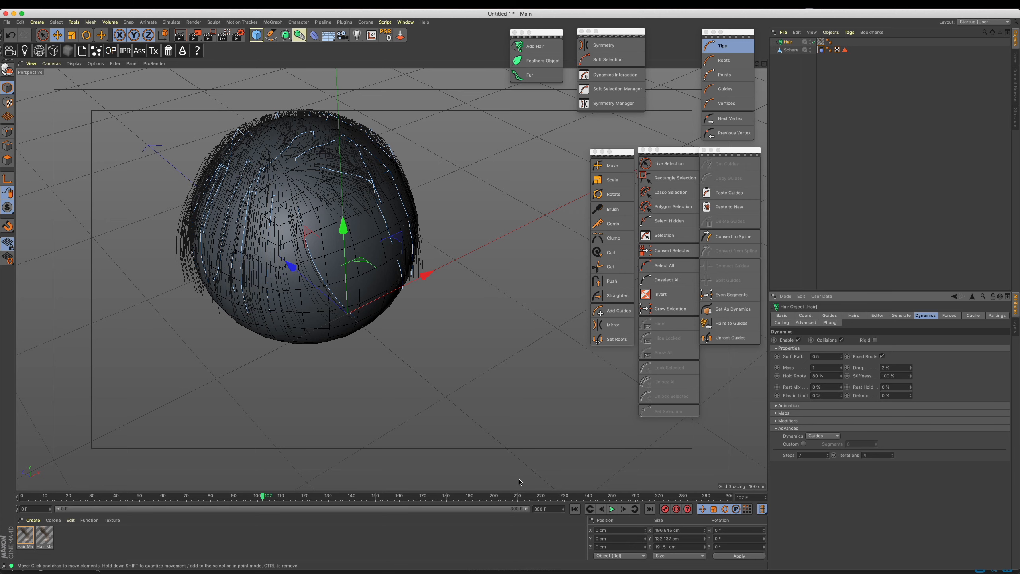
- Replay the moving-sphere simulation from the first frame and inspect how closely the guides and hairs follow the sphere's surface
click(575, 509)
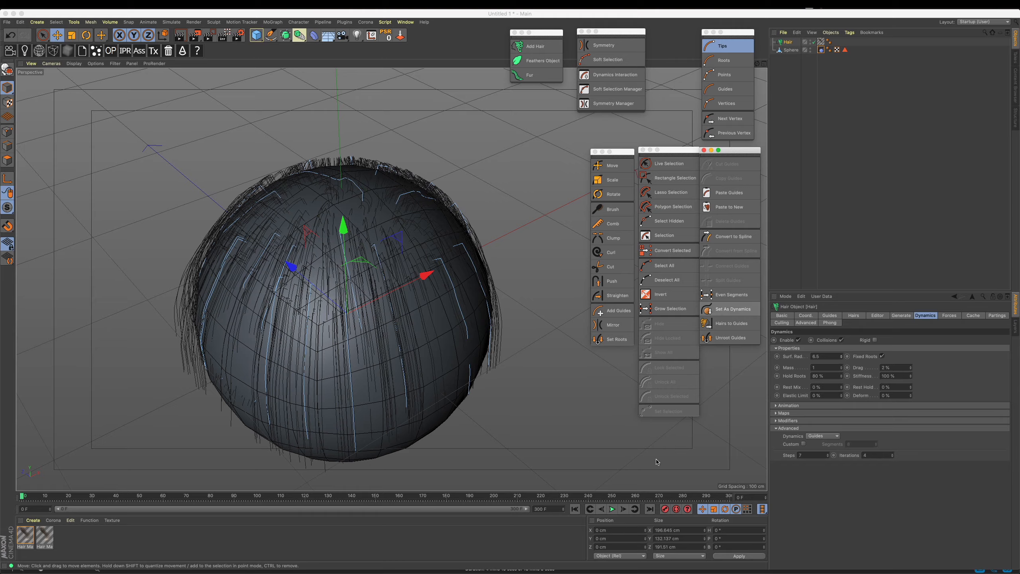
click(575, 513)
click(613, 510)
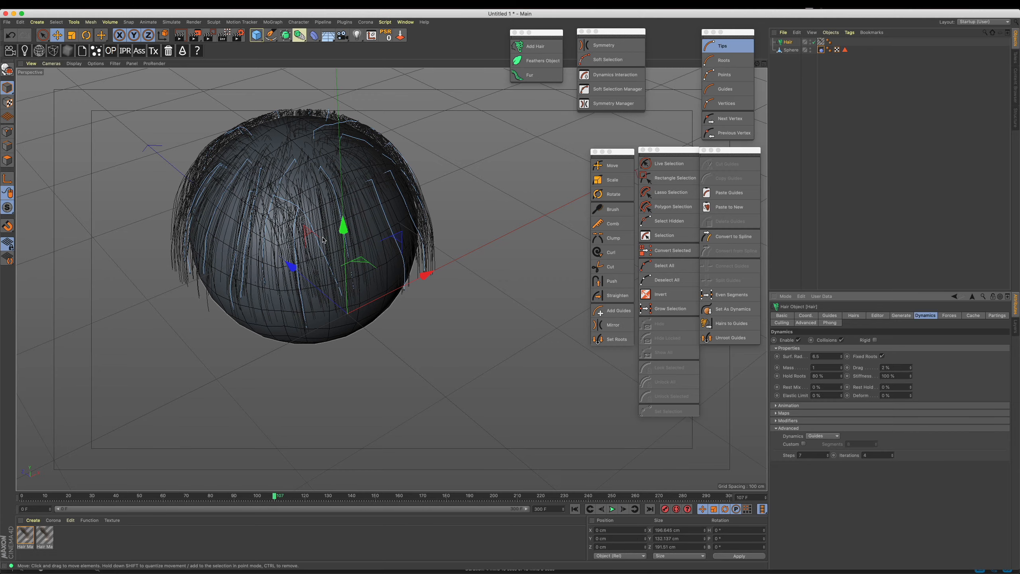
scroll(245, 164, up, 10)
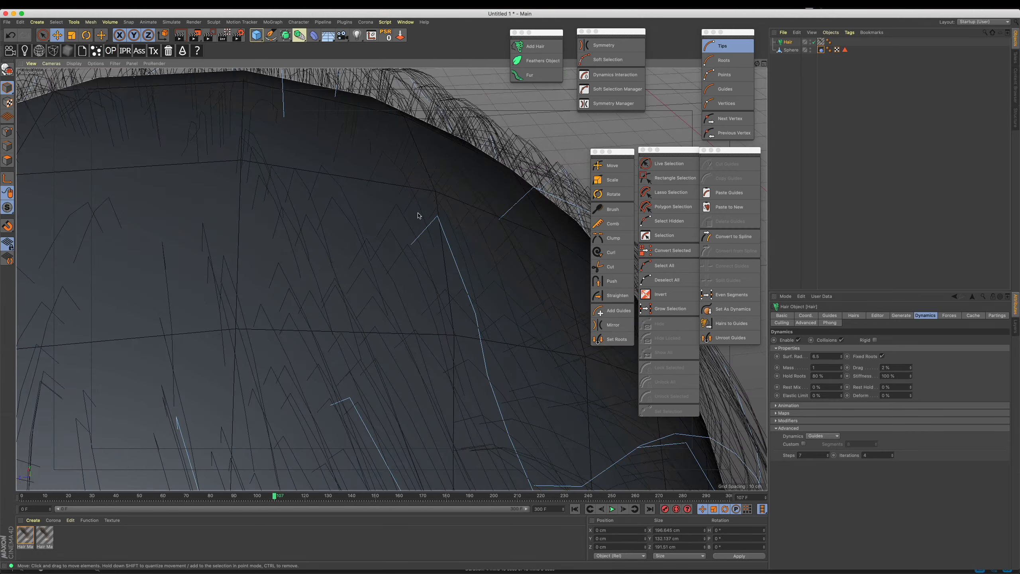
scroll(418, 216, down, 10)
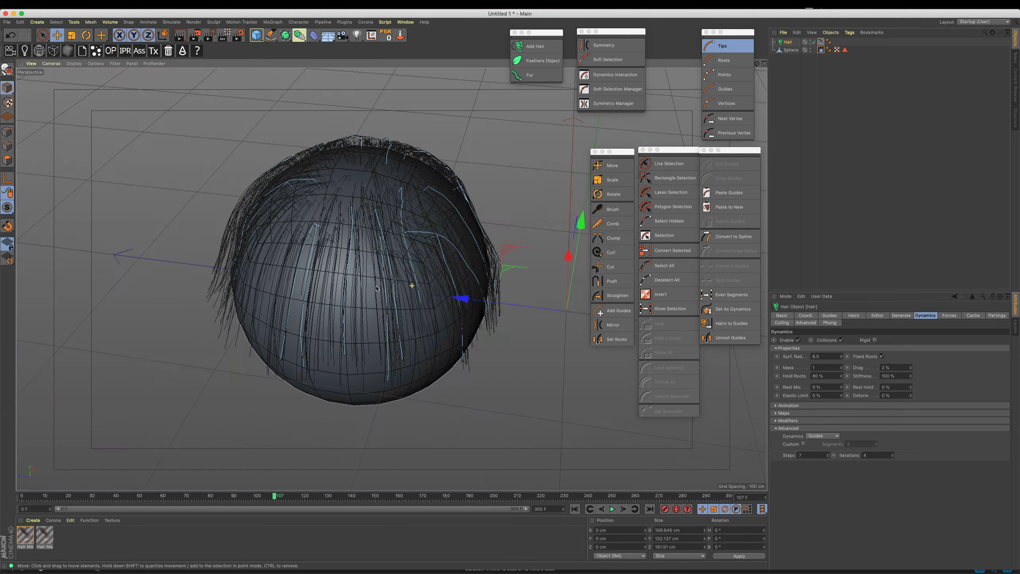
alt+drag(433, 304, 410, 315)
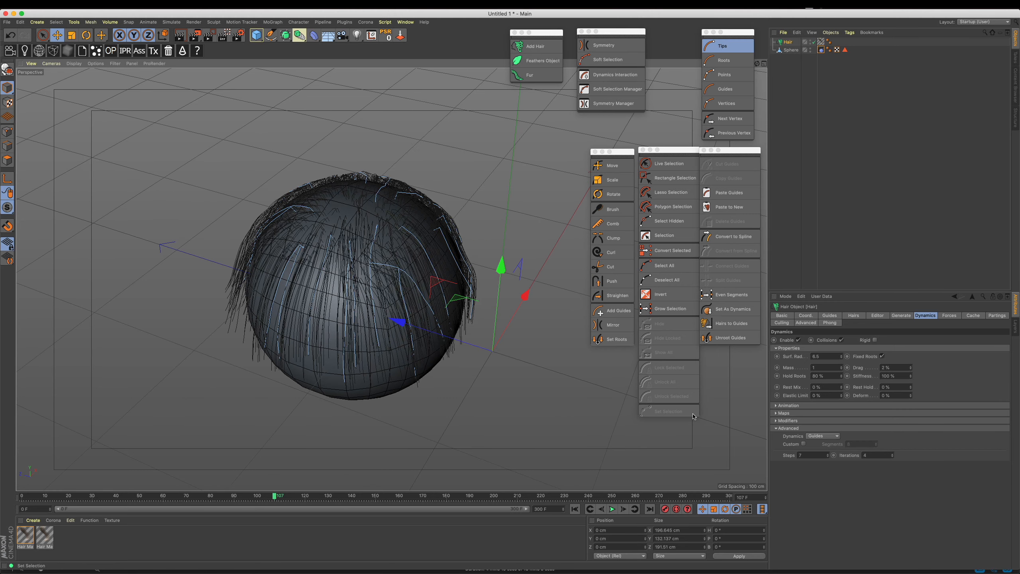
- Set the advanced hair dynamics Steps to 9 and continue the simulation for a short stretch
click(828, 455)
click(828, 454)
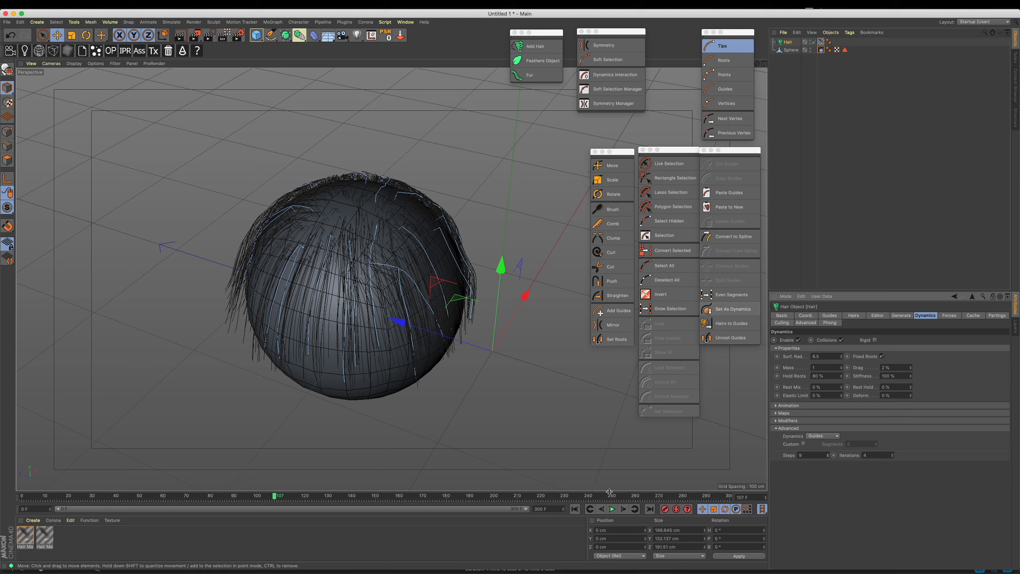
click(612, 509)
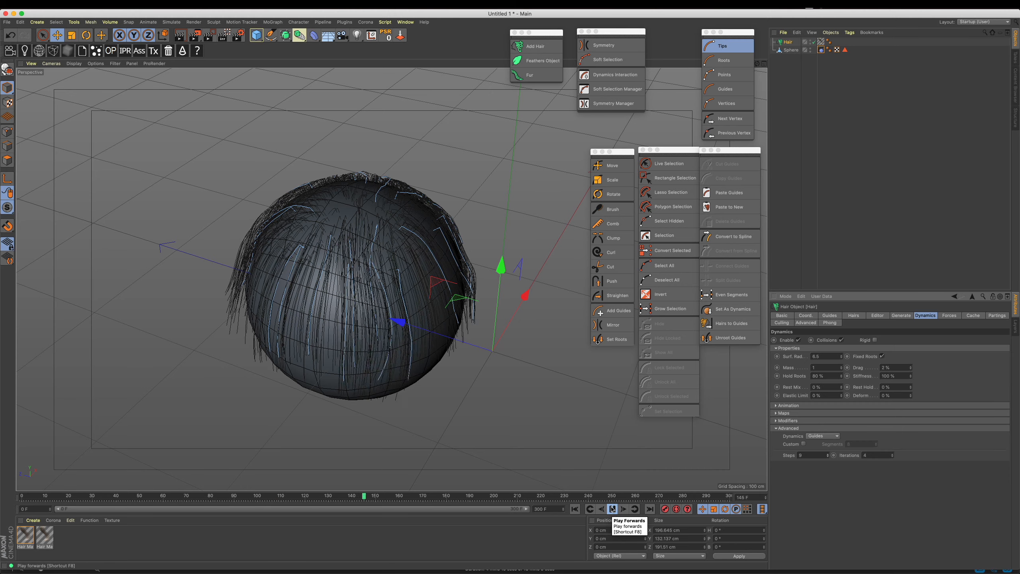
click(612, 509)
- Apply Set As Dynamics to the hair and replay the animated simulation from the first frame
click(731, 309)
click(575, 510)
click(614, 509)
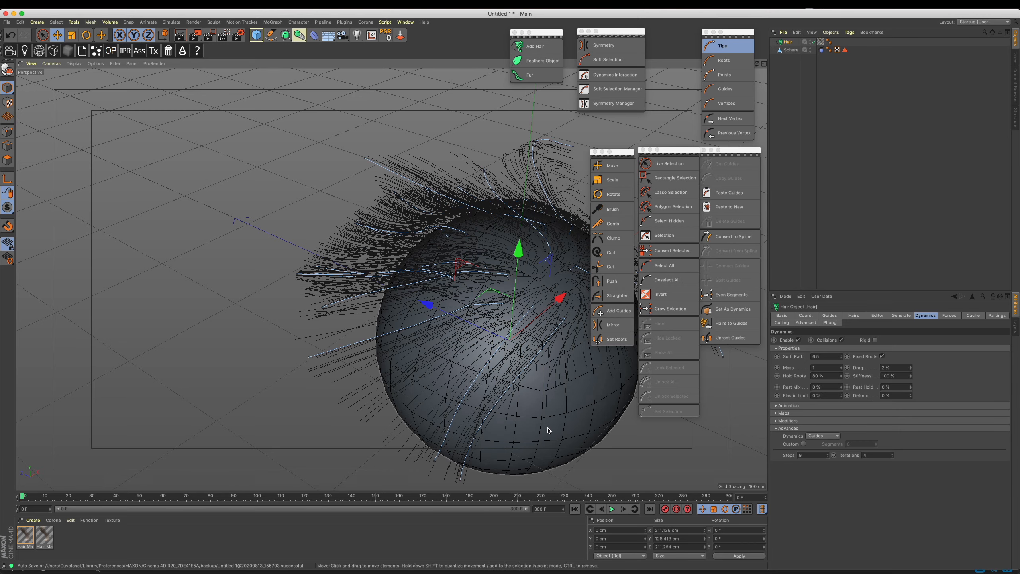
click(612, 509)
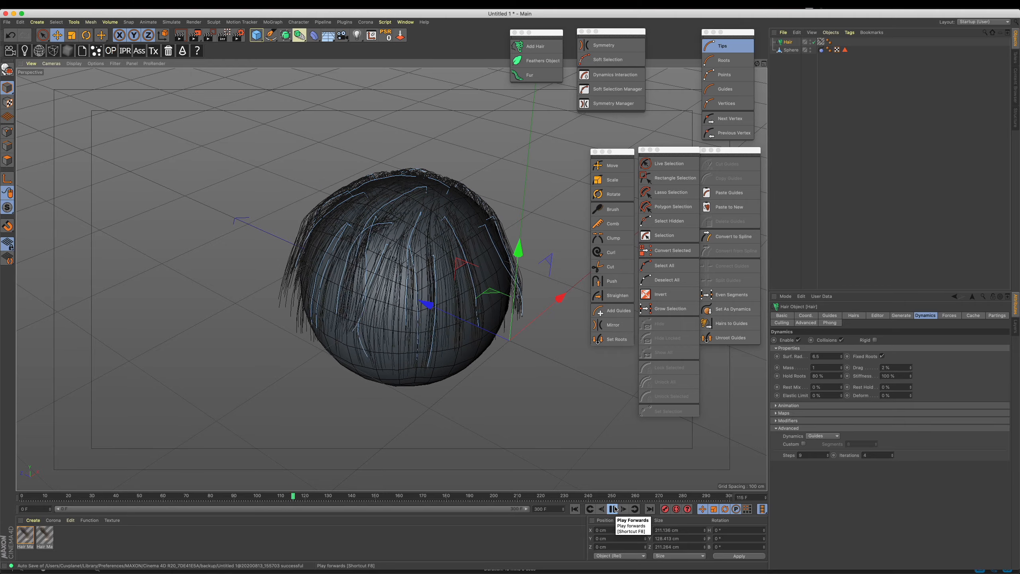
click(615, 510)
- Move the guide tips at the sphere's side outward using the Move tool in Tips mode
alt+drag(396, 260, 427, 257)
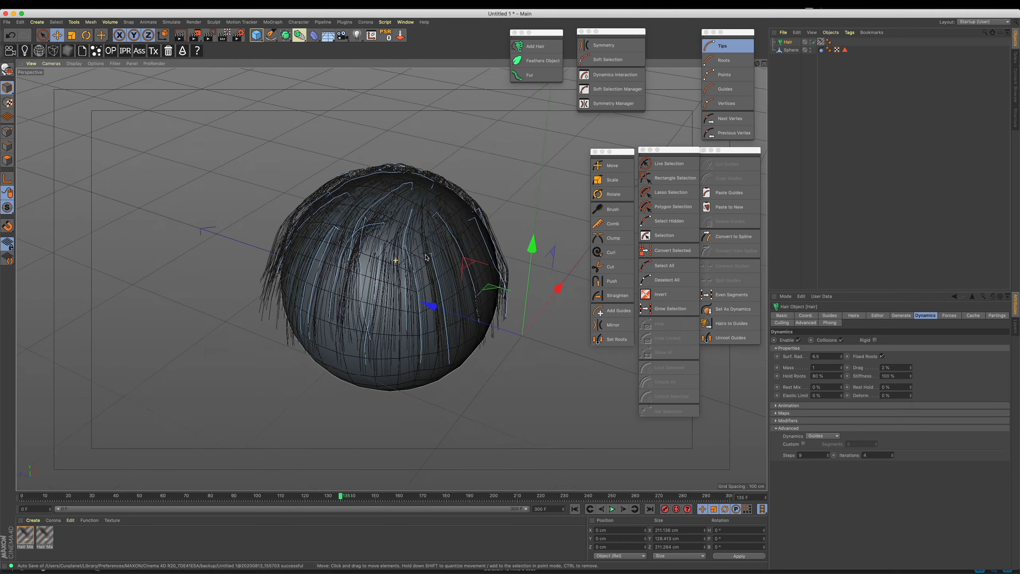
alt+right_drag(426, 257, 452, 246)
mouse_move(458, 217)
alt+mouse_down()
mouse_move(462, 169)
mouse_move(451, 198)
alt+mouse_up()
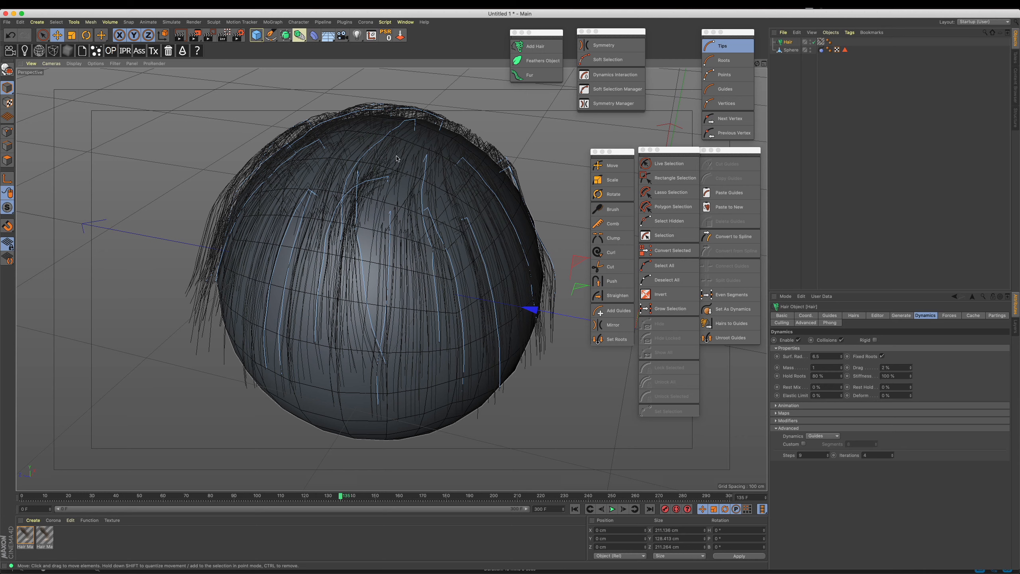
alt+drag(413, 307, 445, 301)
alt+right_drag(444, 301, 467, 257)
click(614, 166)
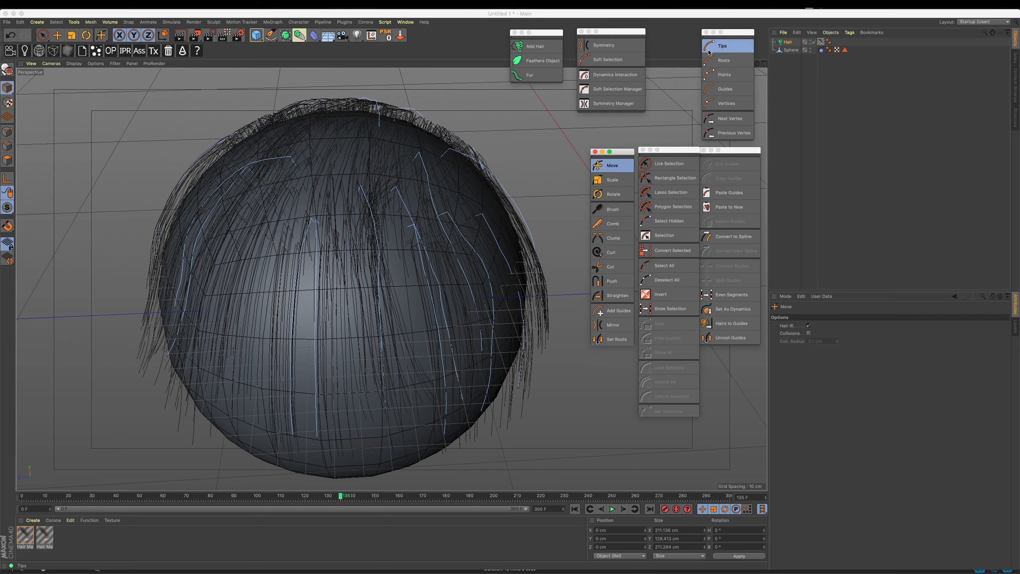
mouse_move(511, 316)
mouse_down()
mouse_move(556, 287)
mouse_move(562, 241)
mouse_move(544, 183)
mouse_move(550, 327)
mouse_up()
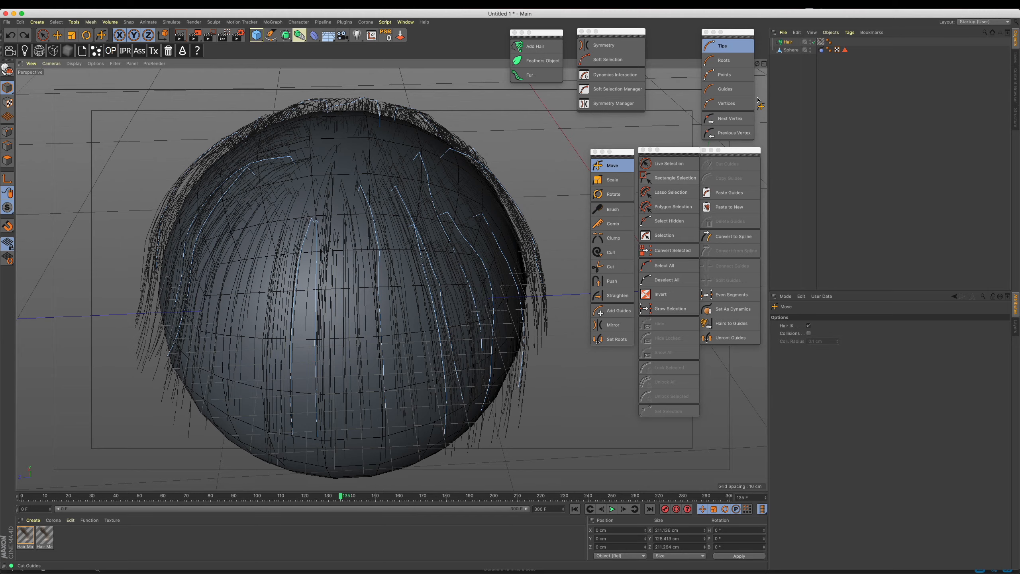
- Lift the guides above the sphere using the hair Move tool in Guides mode, and activate the hair Rotate tool
click(730, 90)
mouse_move(454, 297)
mouse_down()
mouse_move(530, 290)
mouse_move(534, 237)
mouse_move(484, 108)
mouse_move(478, 121)
mouse_up()
alt+middle_drag(437, 309, 430, 369)
alt+drag(423, 363, 357, 328)
alt+middle_drag(423, 319, 386, 277)
drag(407, 259, 353, 279)
mouse_move(448, 279)
alt+mouse_down()
mouse_move(484, 344)
mouse_move(470, 294)
mouse_move(392, 278)
mouse_move(432, 217)
alt+mouse_up()
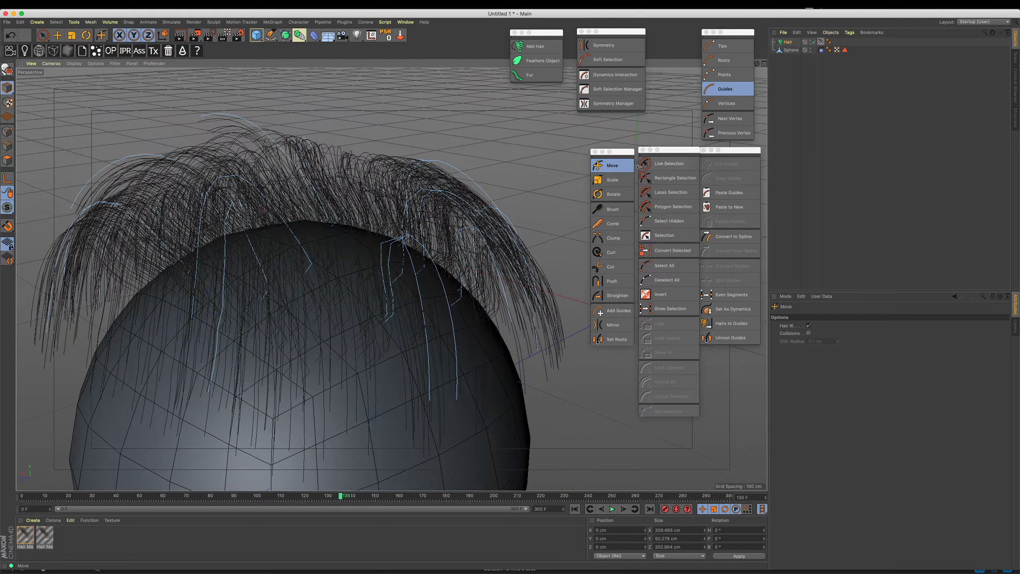
click(609, 194)
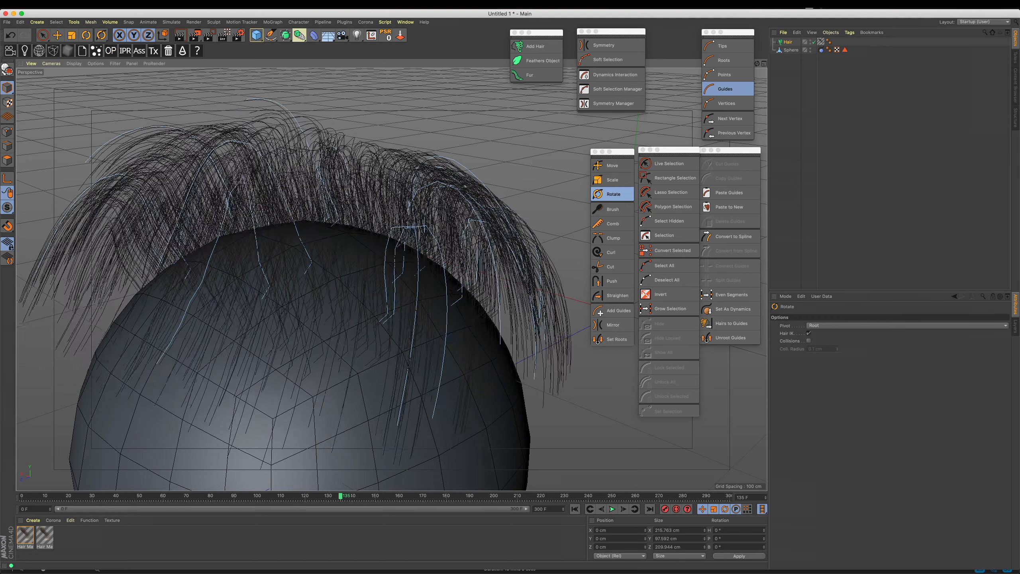
- Set the hair Brush mode to Twist and stroke across the guides over the top of the sphere
click(603, 210)
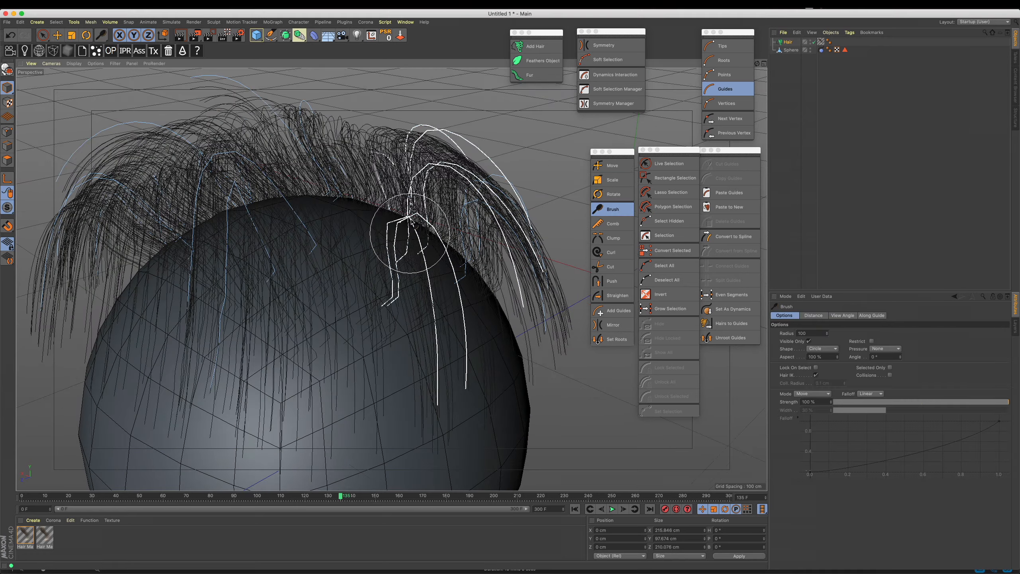
click(816, 394)
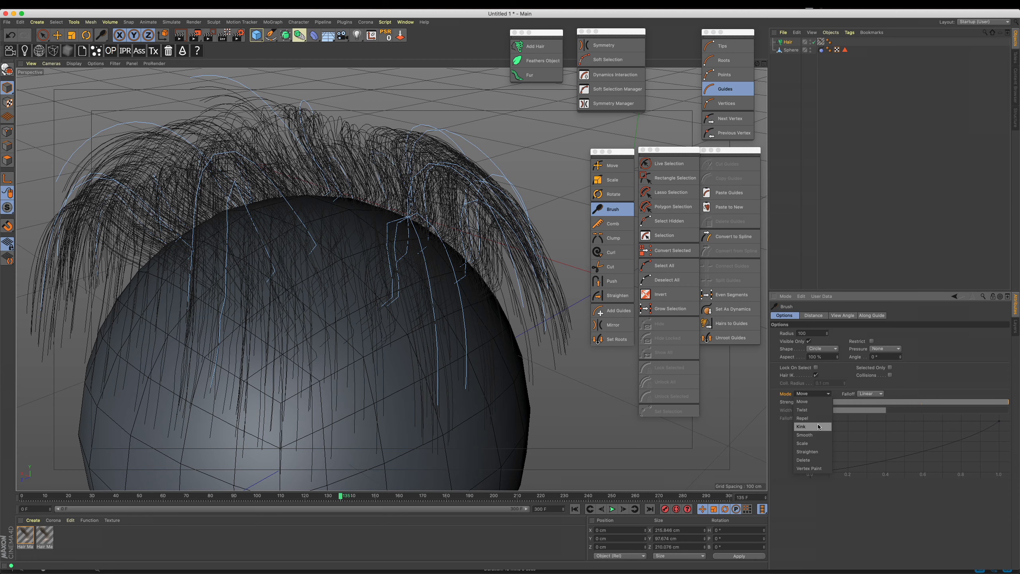
click(802, 410)
mouse_move(474, 209)
mouse_down()
mouse_move(478, 201)
mouse_move(472, 227)
mouse_move(362, 205)
mouse_up()
- Set the hair Brush mode to Smooth and stroke over the kinked guides on the sphere's upper side
click(812, 393)
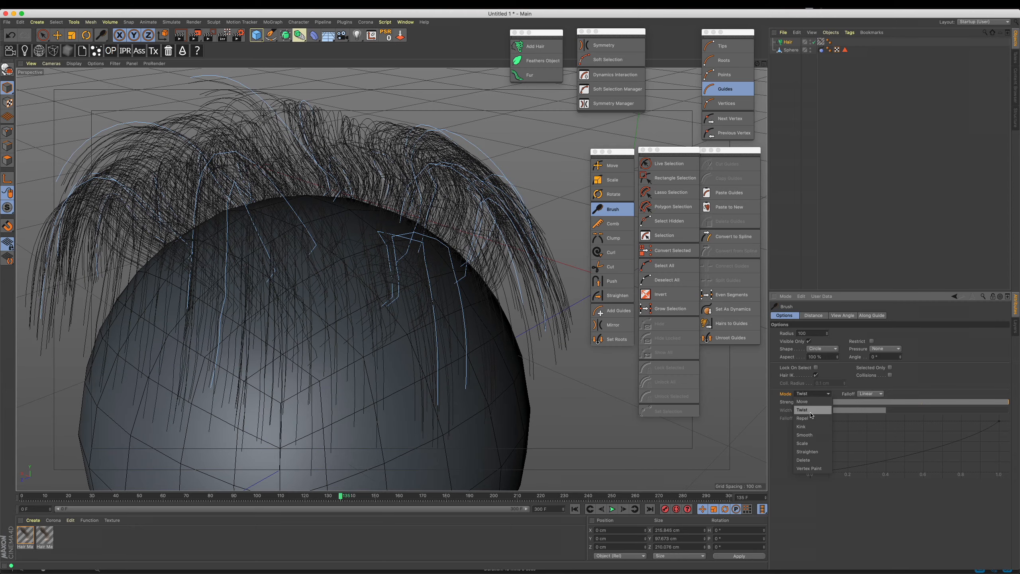
click(805, 432)
mouse_move(466, 227)
mouse_down()
mouse_move(412, 203)
mouse_move(390, 221)
mouse_move(406, 213)
mouse_up()
drag(454, 205, 478, 213)
- Set the hair object's guide Segments to 30 and apply Set As Dynamics
click(787, 42)
click(834, 317)
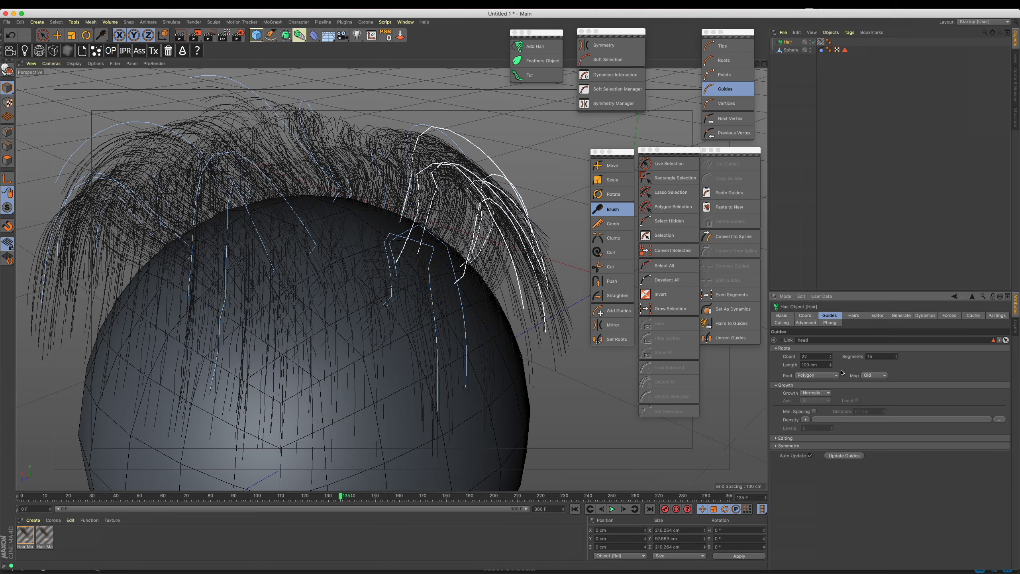
drag(896, 356, 899, 356)
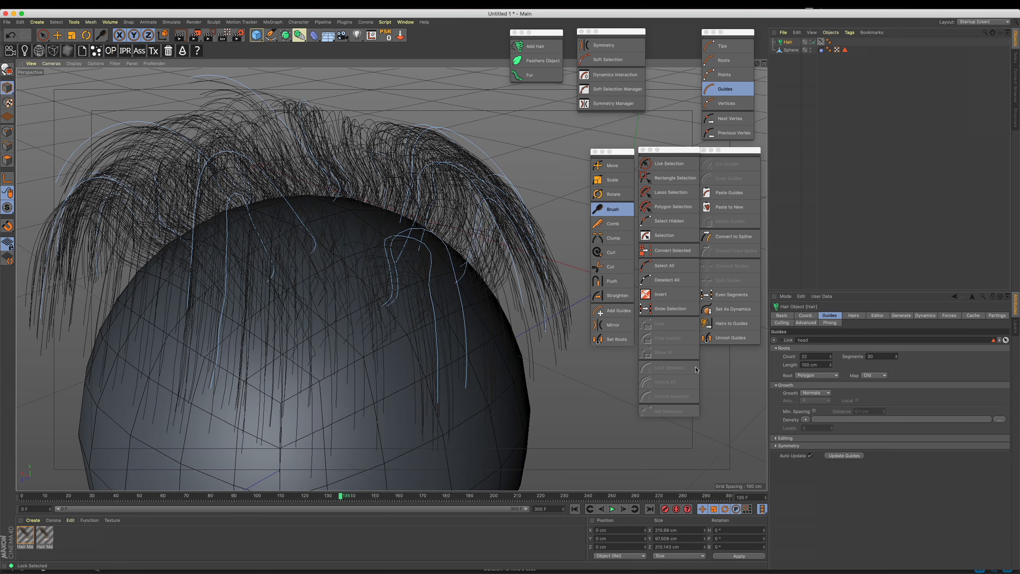
click(729, 309)
- Brush the guides across the sphere's top and examine the Comb tool's Direction options
mouse_move(416, 199)
mouse_down()
mouse_move(436, 199)
mouse_move(314, 237)
mouse_move(322, 248)
mouse_up()
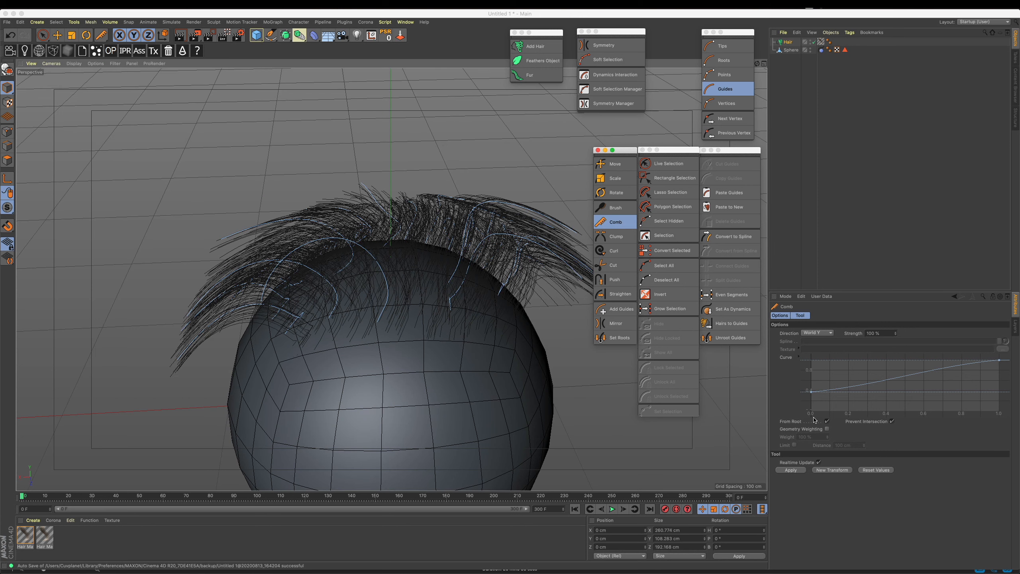
click(820, 333)
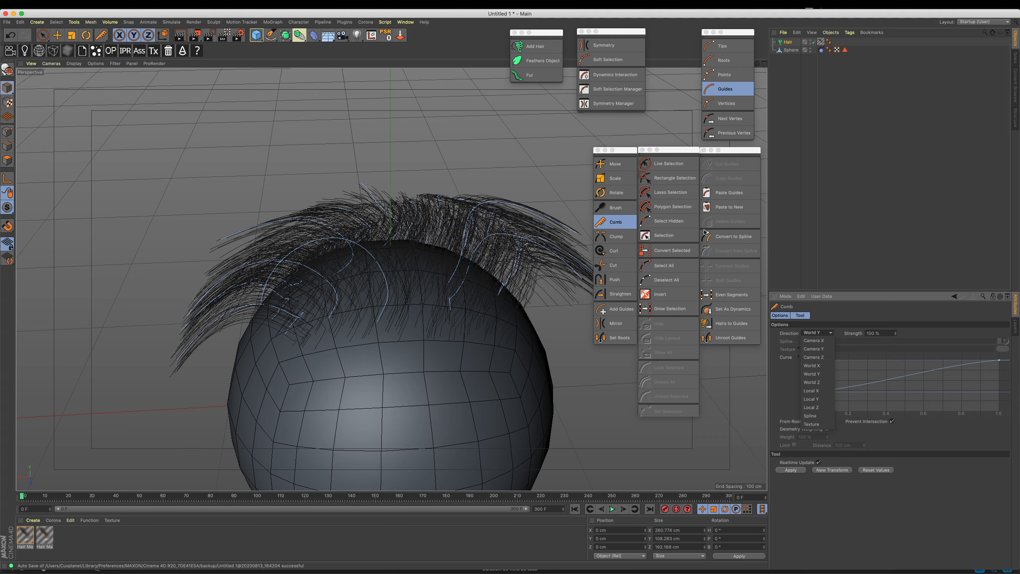
click(620, 208)
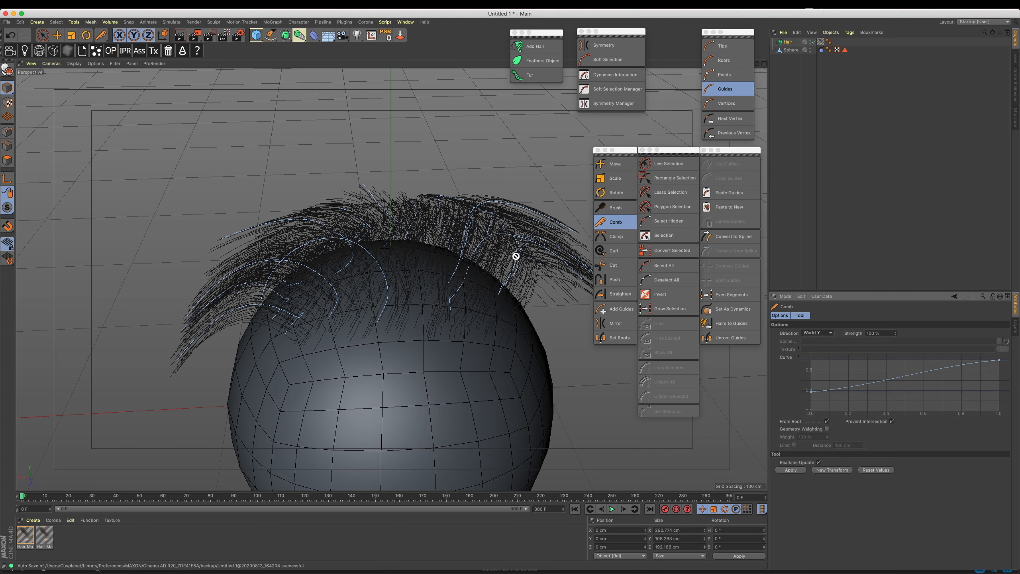
- Smooth the guides over the sphere's upper side with the Brush tool in Guides mode
click(612, 211)
alt+drag(534, 209, 525, 216)
click(742, 45)
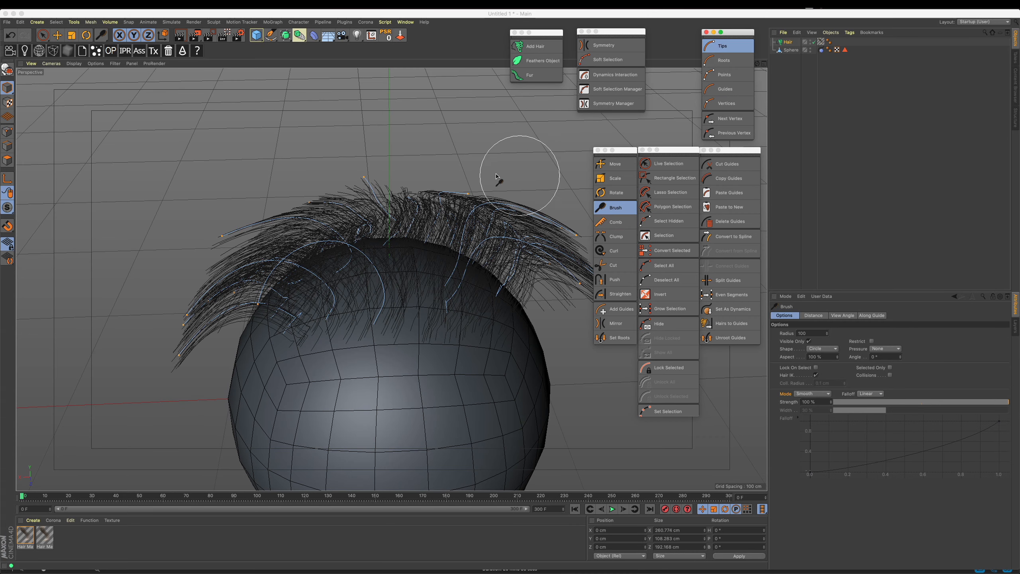
click(726, 90)
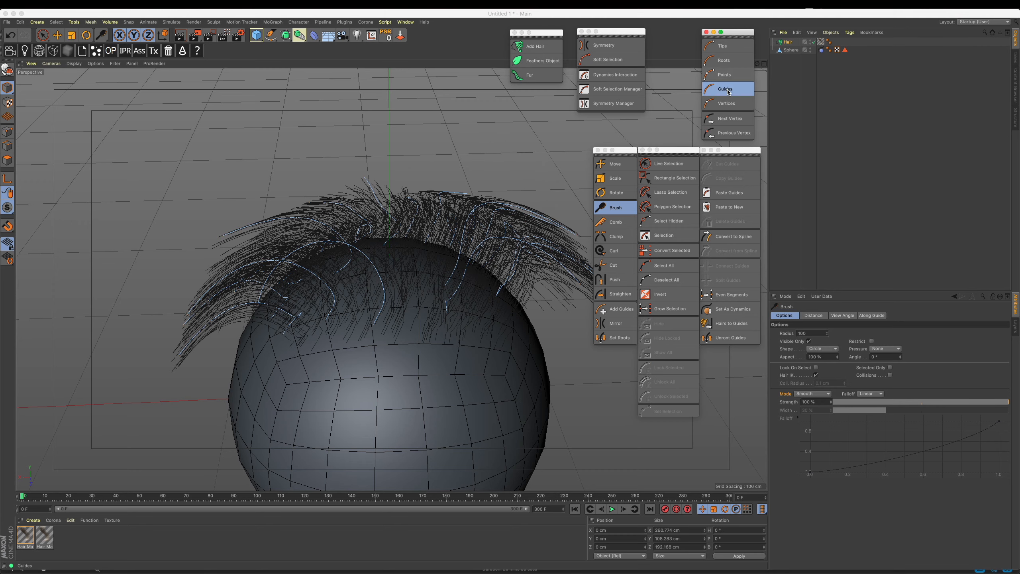
mouse_move(466, 208)
mouse_down()
mouse_move(505, 212)
mouse_move(488, 218)
mouse_move(497, 282)
mouse_move(508, 265)
mouse_move(495, 320)
mouse_up()
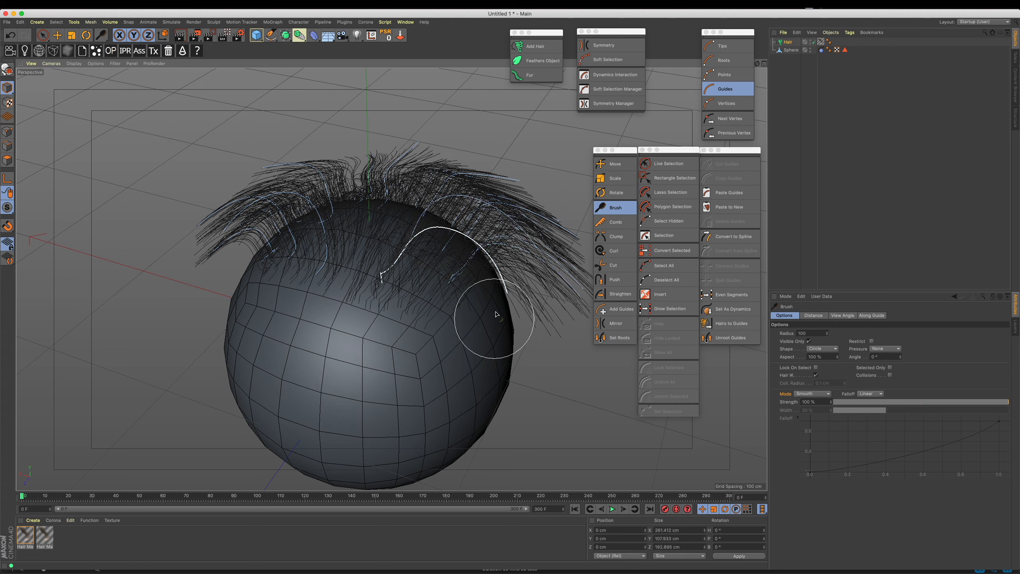
- Inspect the brushed hair from several angles and smooth the guides near the sphere's crown once more
alt+drag(518, 243, 507, 215)
alt+right_drag(446, 256, 493, 256)
alt+drag(493, 255, 491, 257)
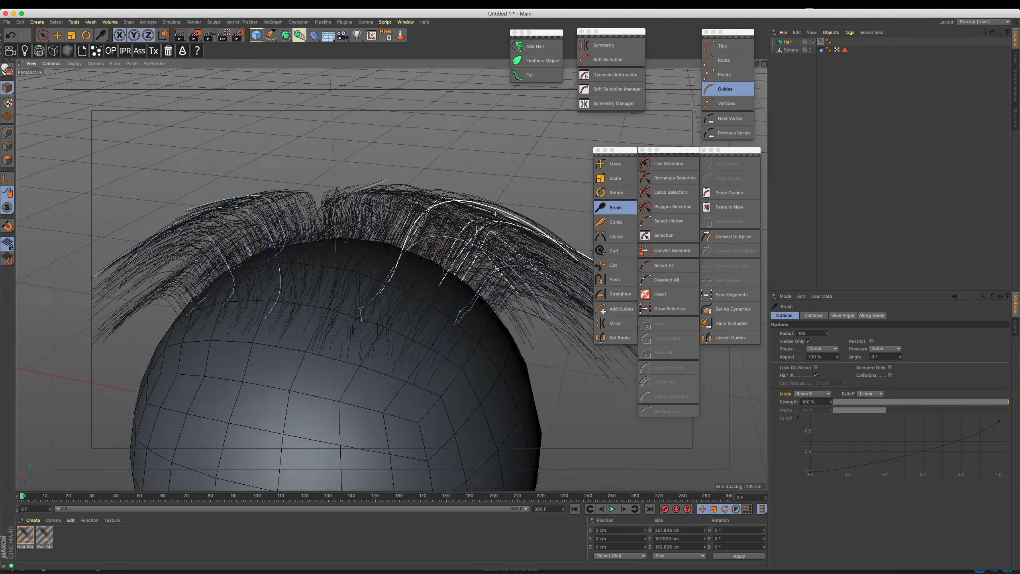
alt+right_drag(491, 249, 454, 243)
alt+drag(438, 292, 478, 345)
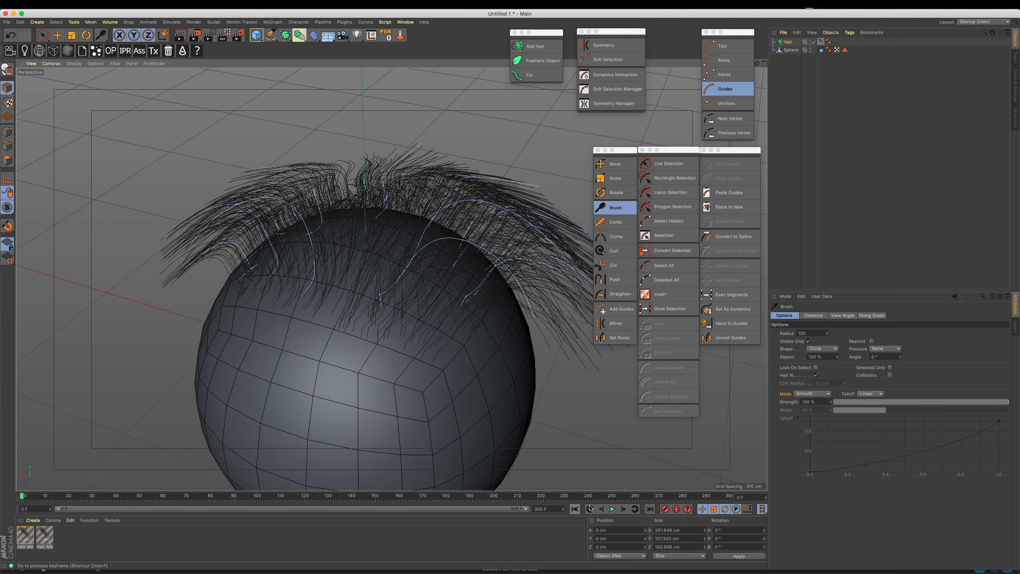
alt+drag(469, 323, 465, 356)
drag(448, 240, 454, 243)
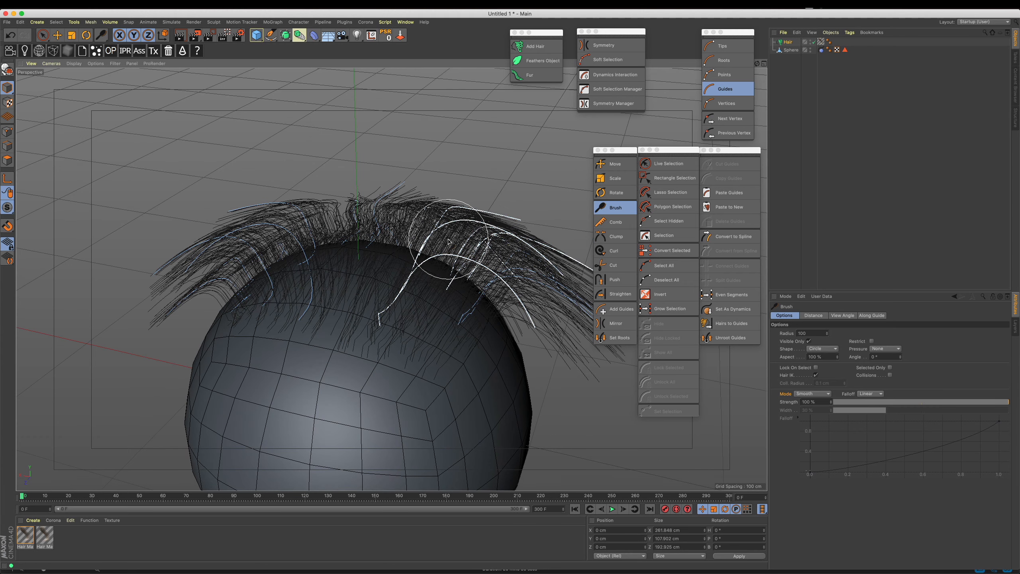
- Smooth the guides along the crown in Points mode and return to Guides mode
click(725, 75)
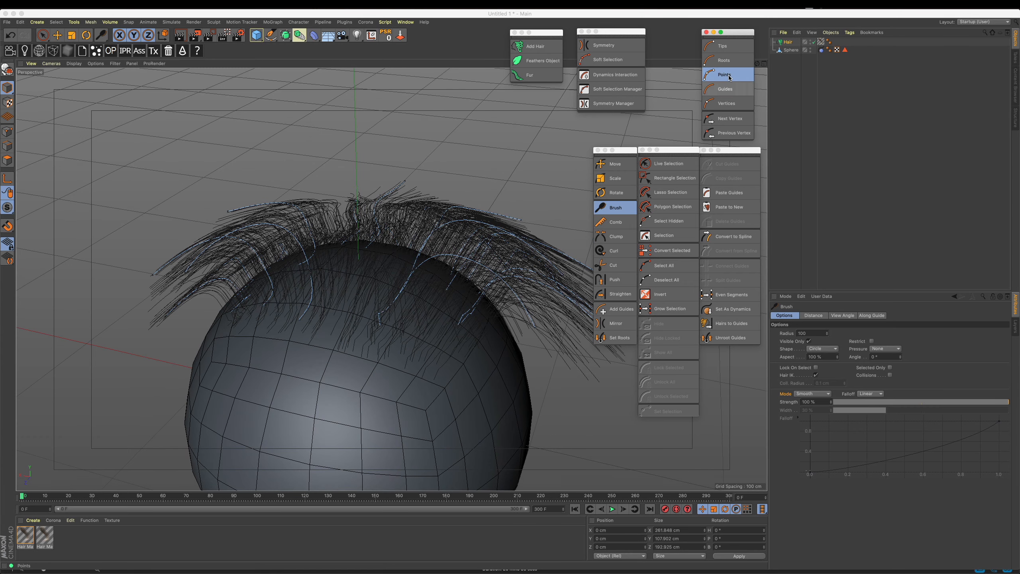
mouse_move(373, 186)
mouse_down()
mouse_move(364, 221)
mouse_move(449, 239)
mouse_up()
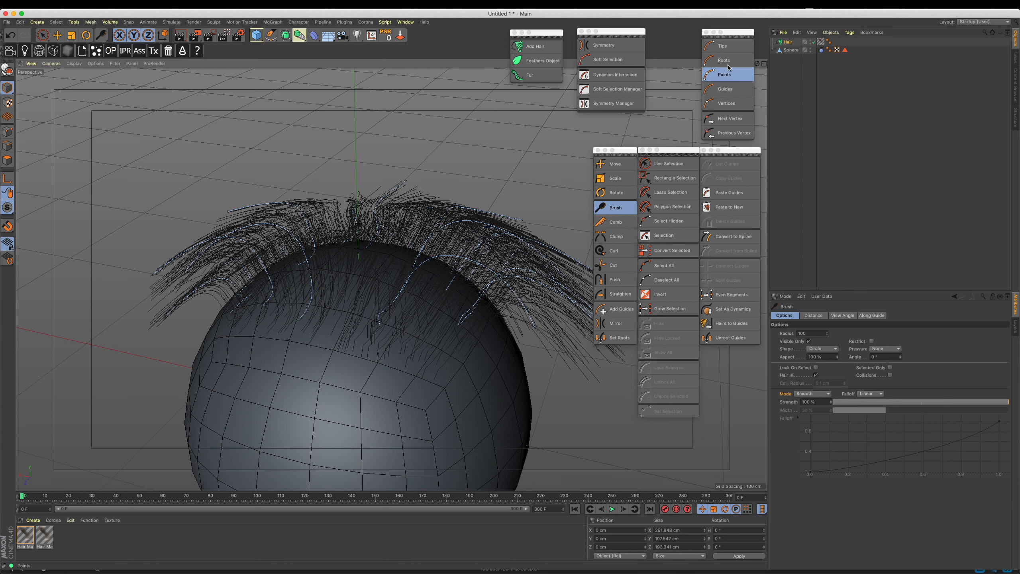
click(726, 89)
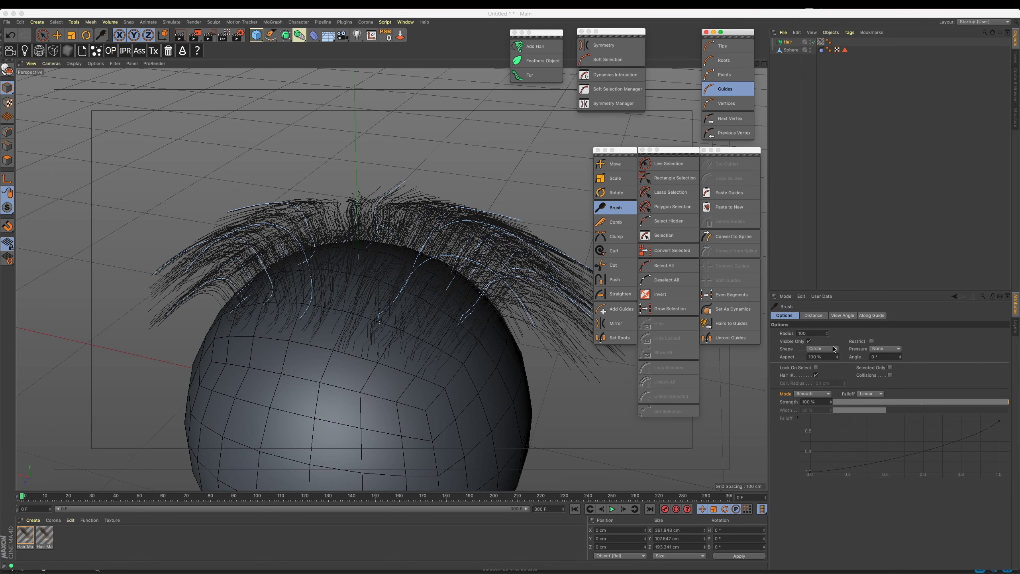
- Brush the outer guides downward in Move mode, and even them out with the Brush in Smooth mode
click(814, 395)
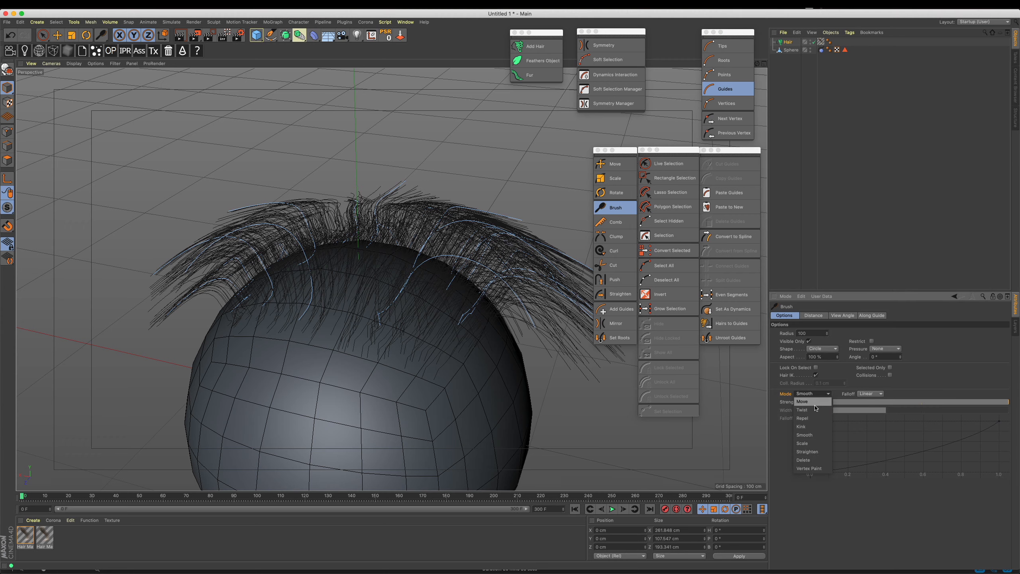
click(804, 402)
mouse_move(571, 278)
mouse_down()
mouse_move(579, 289)
mouse_move(542, 289)
mouse_move(562, 313)
mouse_up()
click(812, 393)
click(811, 437)
mouse_move(553, 274)
mouse_down()
mouse_move(544, 318)
mouse_move(534, 305)
mouse_move(476, 318)
mouse_move(498, 284)
mouse_move(466, 287)
mouse_move(513, 289)
mouse_move(503, 319)
mouse_up()
- Play the simulation briefly with the brushed guides, stop it, and smooth the guides over the sphere's top
alt+middle_drag(537, 439, 509, 437)
click(611, 510)
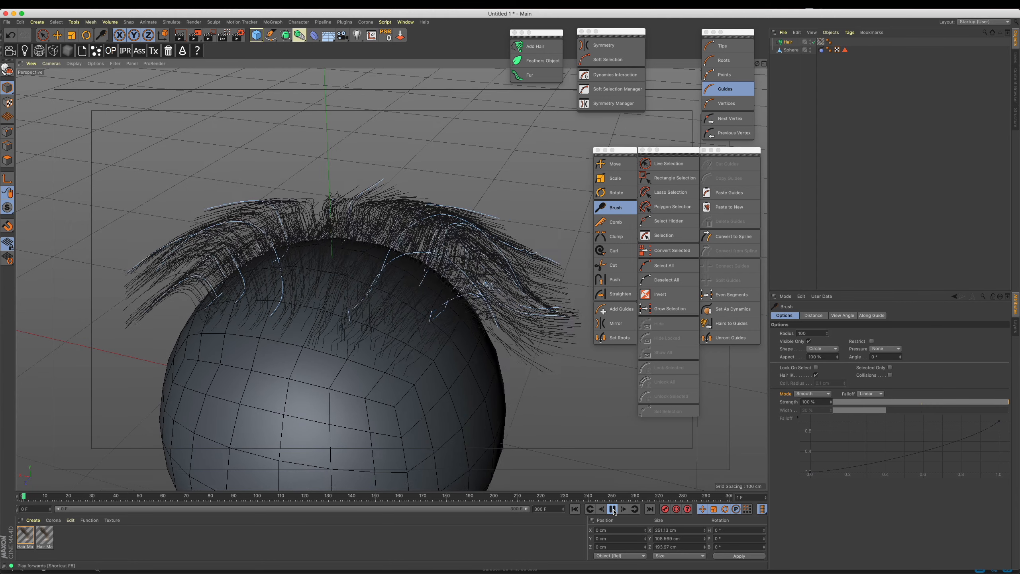
click(611, 510)
mouse_move(378, 256)
mouse_down()
mouse_move(417, 269)
mouse_move(378, 286)
mouse_move(371, 305)
mouse_up()
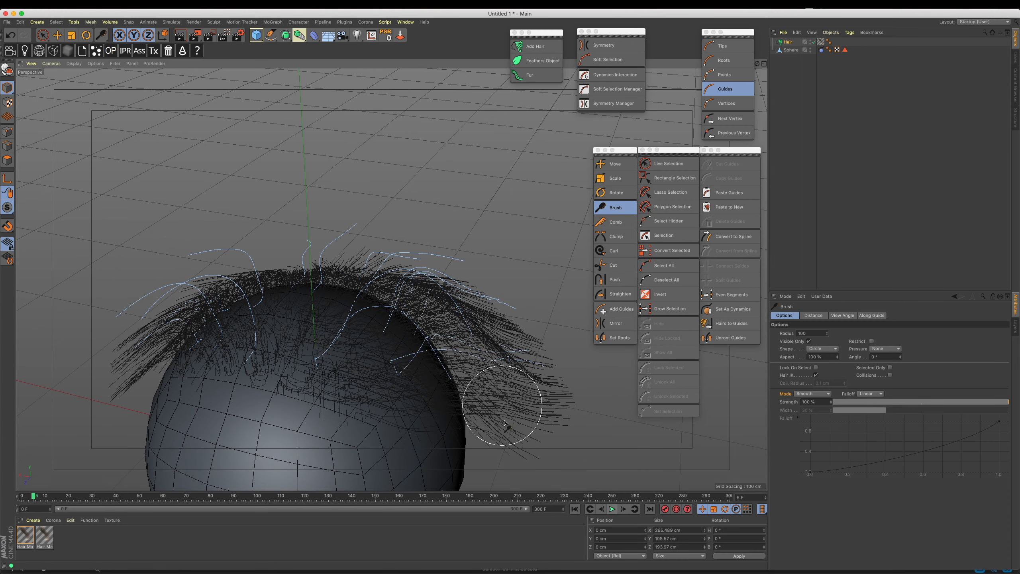
- Comb the guides along World Y at 100 % strength and adjust both end points of the comb curve
click(613, 510)
click(613, 222)
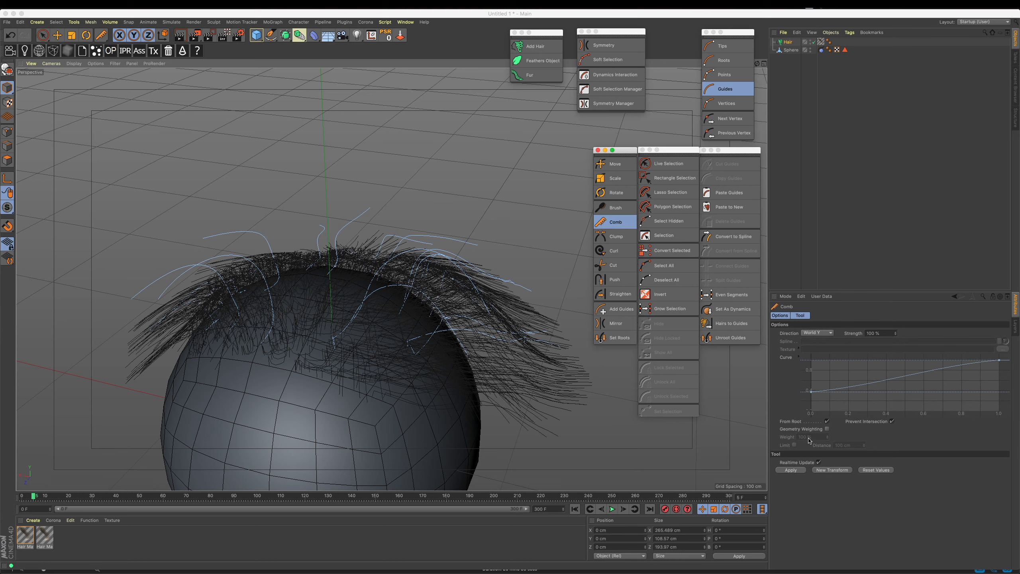
click(817, 334)
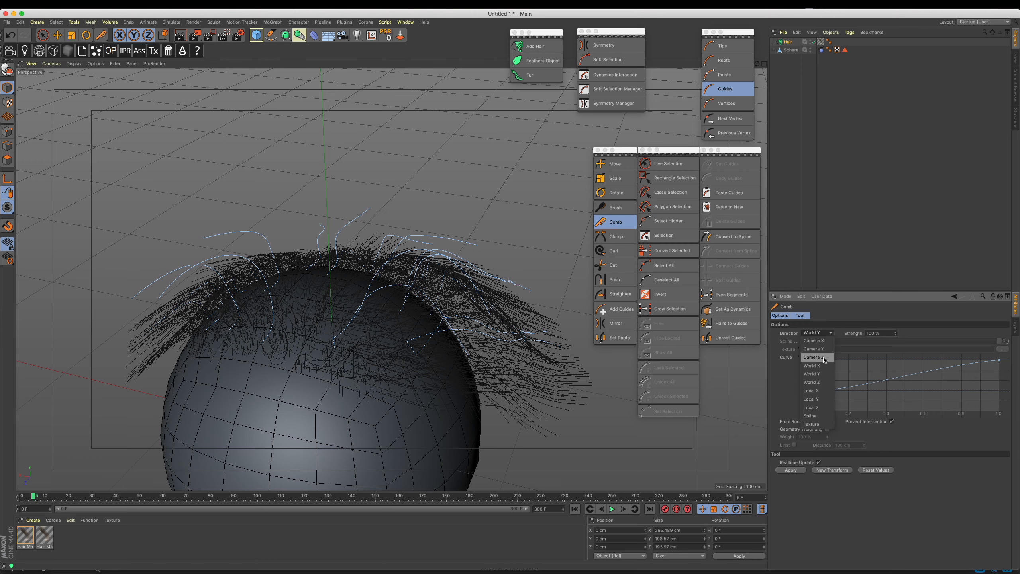
click(790, 470)
alt+middle_drag(431, 329, 487, 302)
mouse_move(1000, 360)
mouse_down()
mouse_move(990, 409)
mouse_move(991, 349)
mouse_up()
mouse_move(815, 394)
mouse_down()
mouse_move(812, 409)
mouse_move(809, 364)
mouse_move(808, 409)
mouse_move(807, 389)
mouse_move(804, 401)
mouse_up()
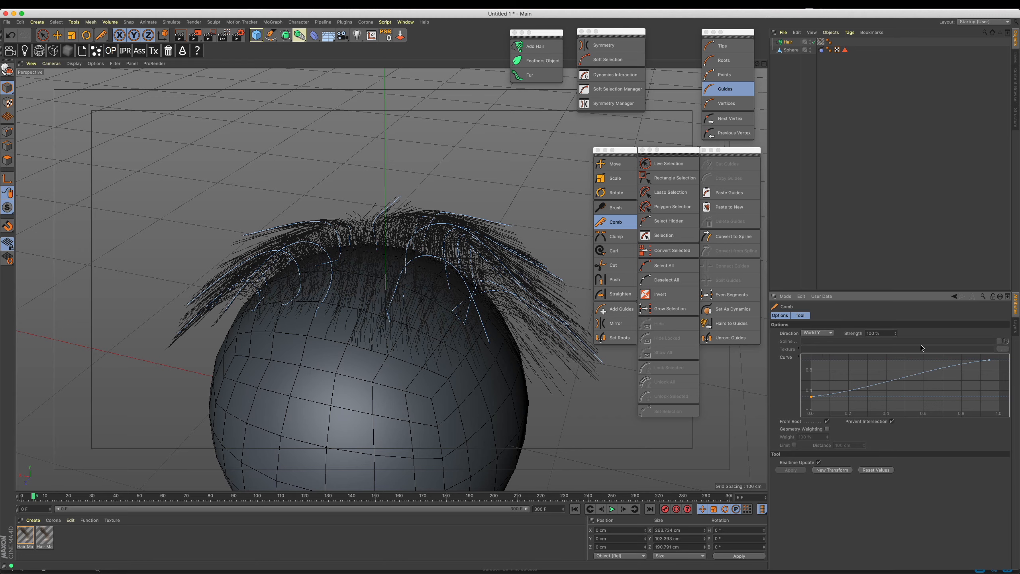
alt+drag(474, 312, 513, 253)
alt+drag(413, 232, 440, 272)
alt+drag(457, 306, 623, 245)
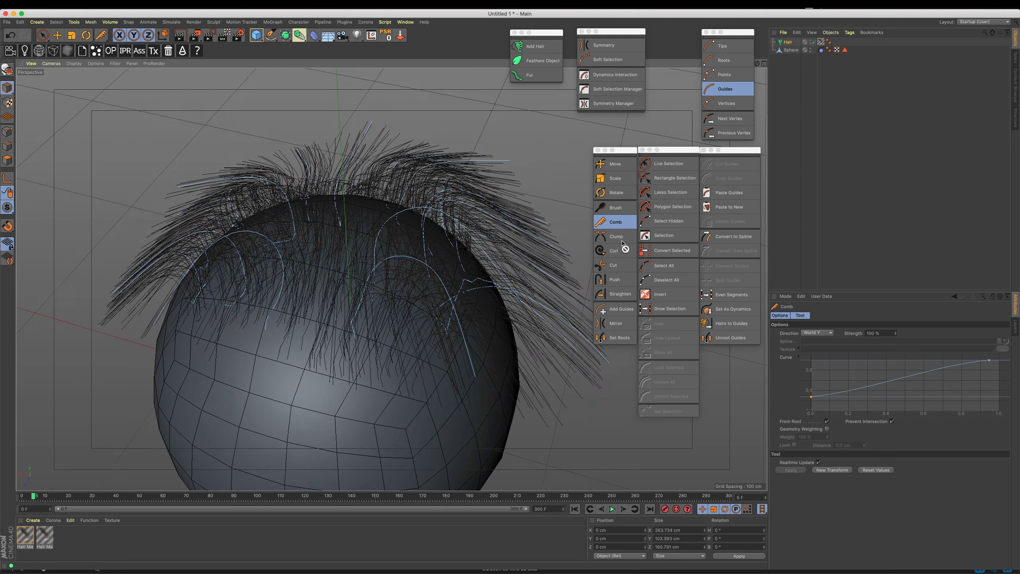
- Set the hair object's guide count to 6, then play the simulation briefly and rewind to frame 0
click(787, 43)
drag(830, 358, 830, 362)
alt+drag(456, 240, 547, 466)
click(575, 510)
click(611, 509)
click(576, 509)
alt+drag(522, 402, 366, 317)
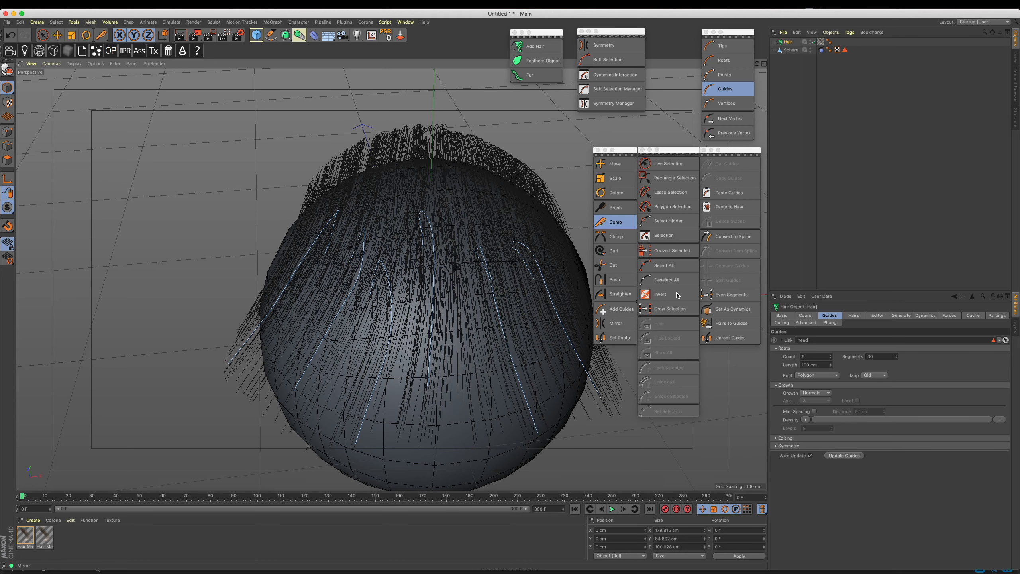
- Try to clump the guides towards the center with the Clump tool, and undo it
click(607, 236)
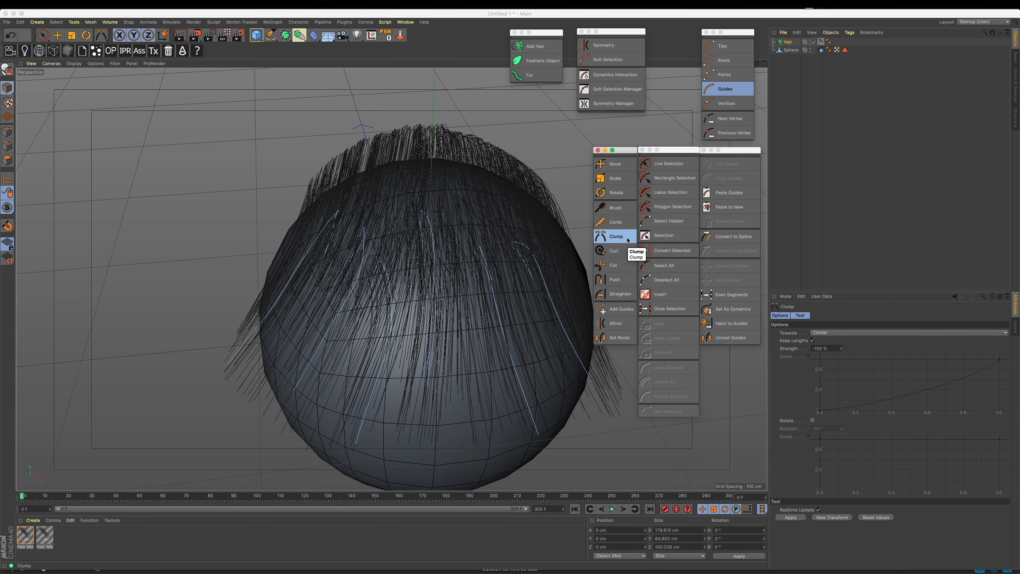
click(793, 518)
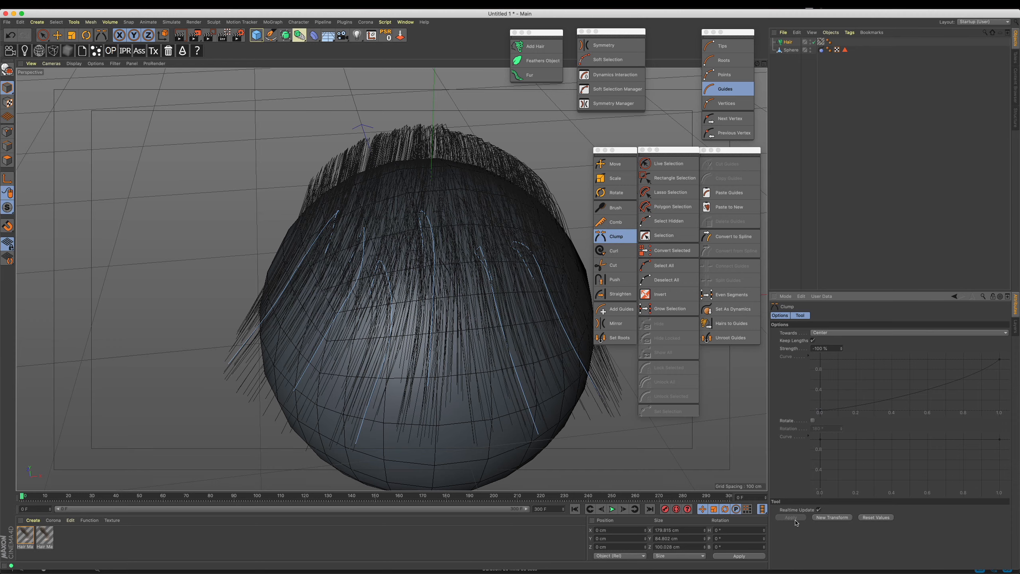
alt+drag(382, 340, 467, 285)
key(super+z)
alt+middle_drag(467, 284, 426, 323)
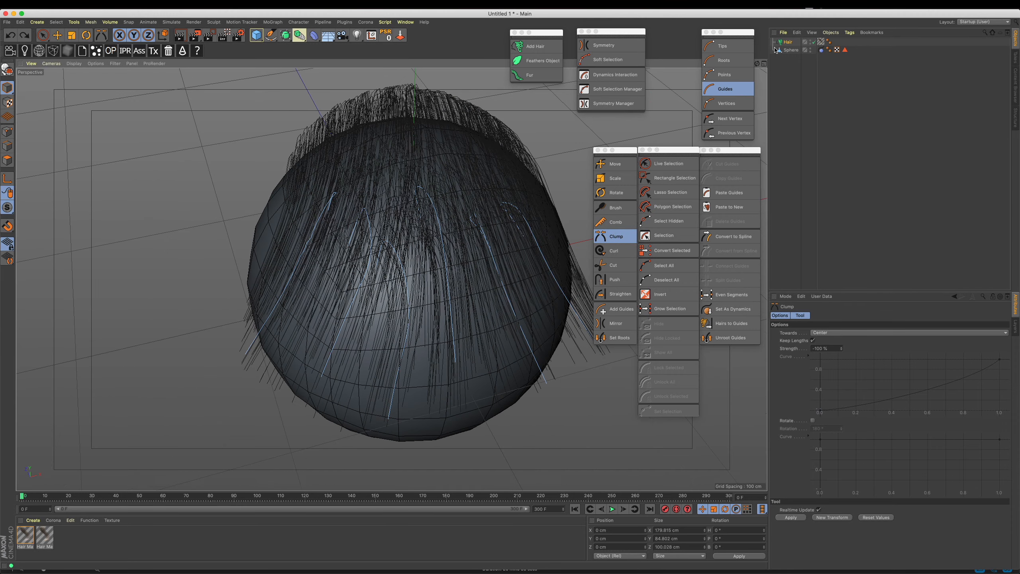
- Enable Clump in the hair object's hair interpolation settings and check the clumped strands with a viewport render
click(788, 42)
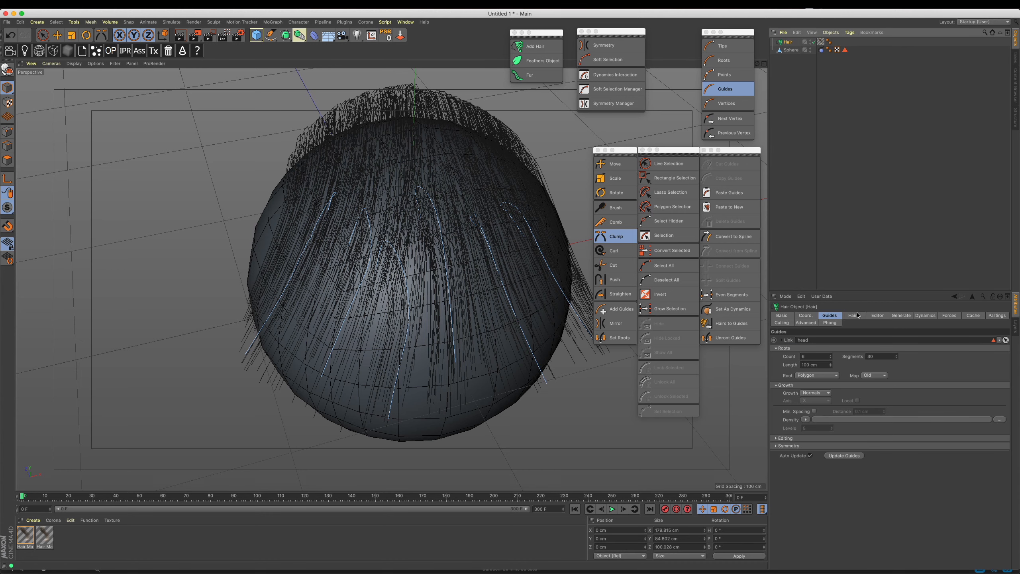
click(854, 316)
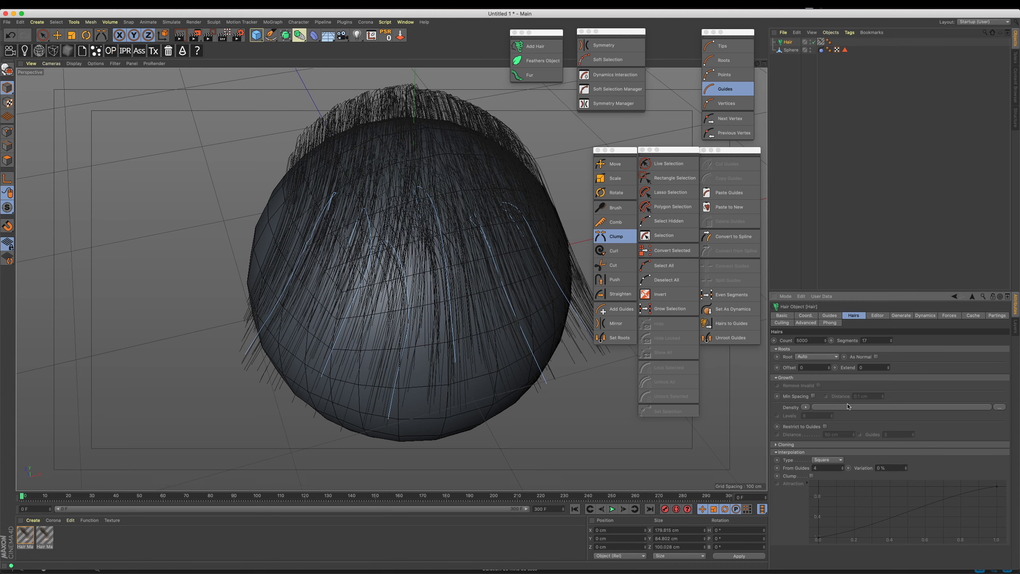
click(812, 477)
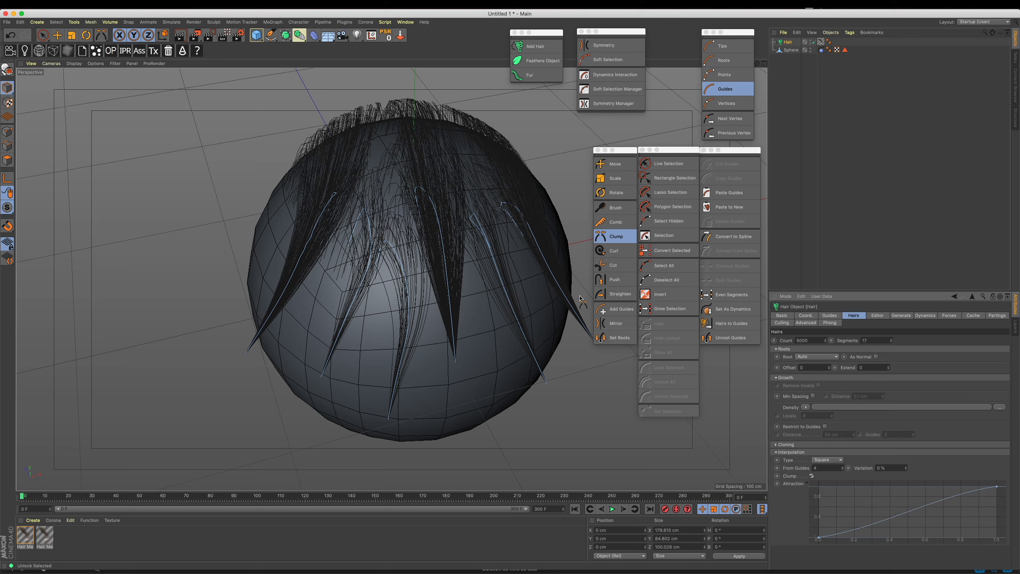
alt+drag(485, 259, 381, 257)
alt+drag(560, 366, 509, 315)
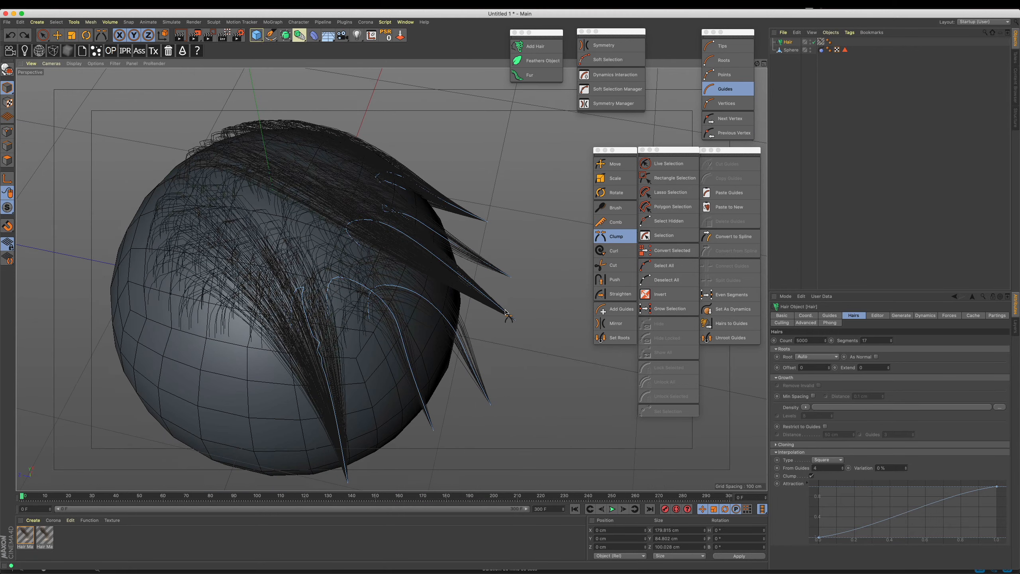
key(super+r)
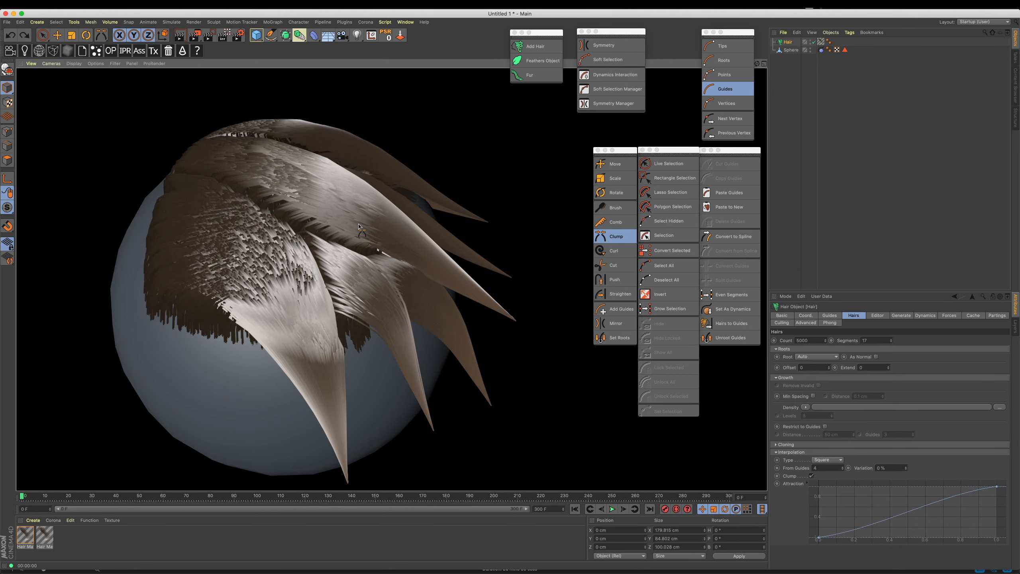
alt+drag(469, 276, 479, 256)
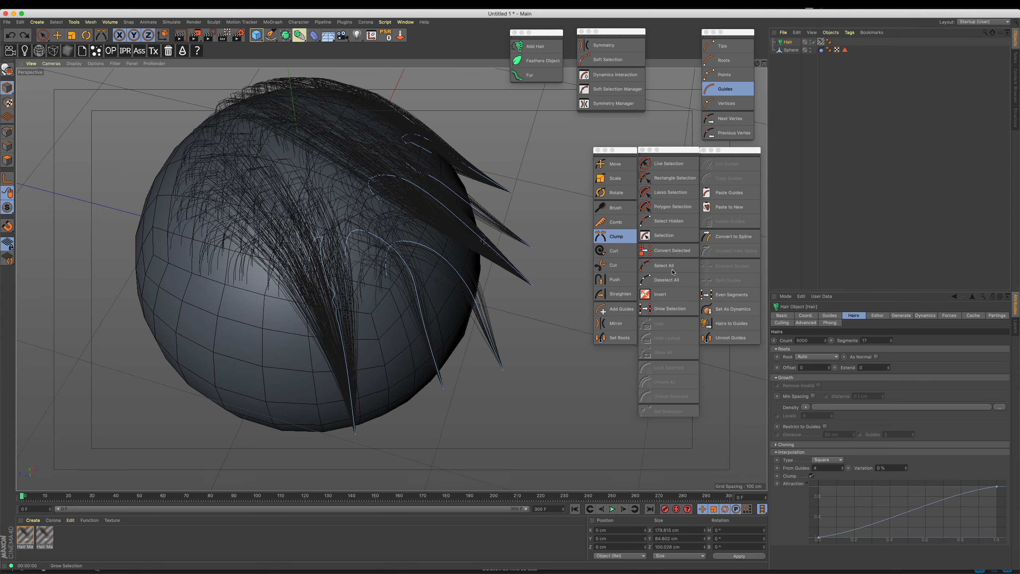
- Try curling the guides at about -77 % strength with a 40° angle, preview them in a viewport render, and undo the curl
click(615, 251)
alt+drag(428, 293, 369, 286)
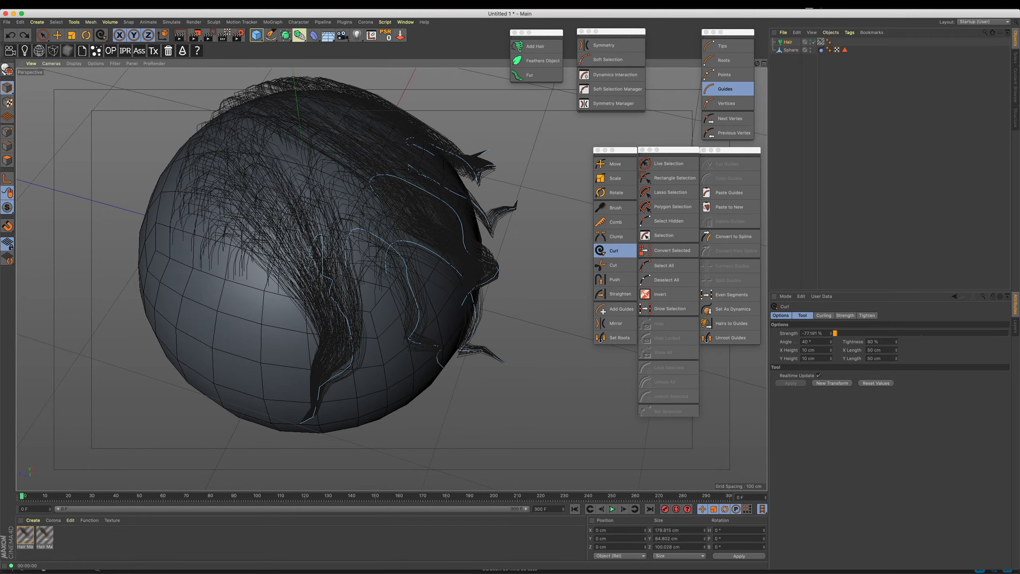
drag(377, 328, 377, 328)
alt+drag(324, 325, 292, 293)
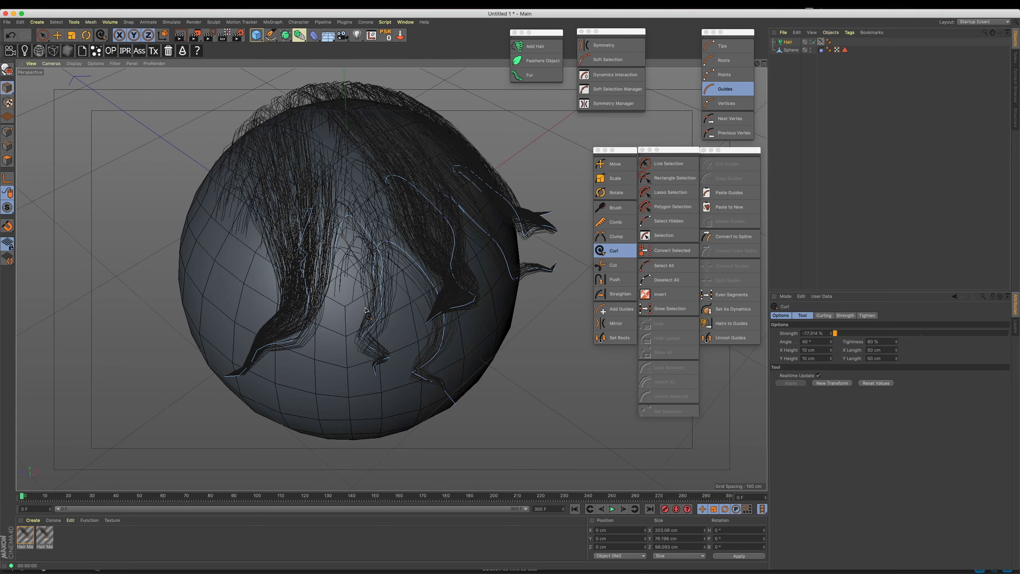
key(super+r)
alt+drag(380, 277, 395, 286)
key(super+z)
alt+drag(471, 291, 524, 276)
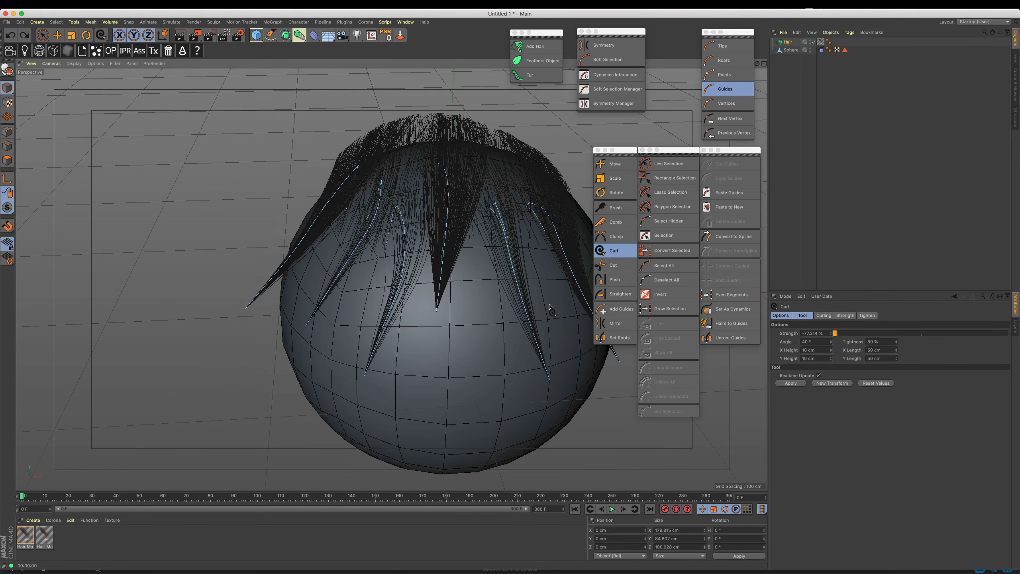
- Trim the tips of the front hair clumps on the sphere with the Cut tool in Guides mode
click(615, 268)
click(445, 303)
drag(541, 366, 530, 324)
click(358, 374)
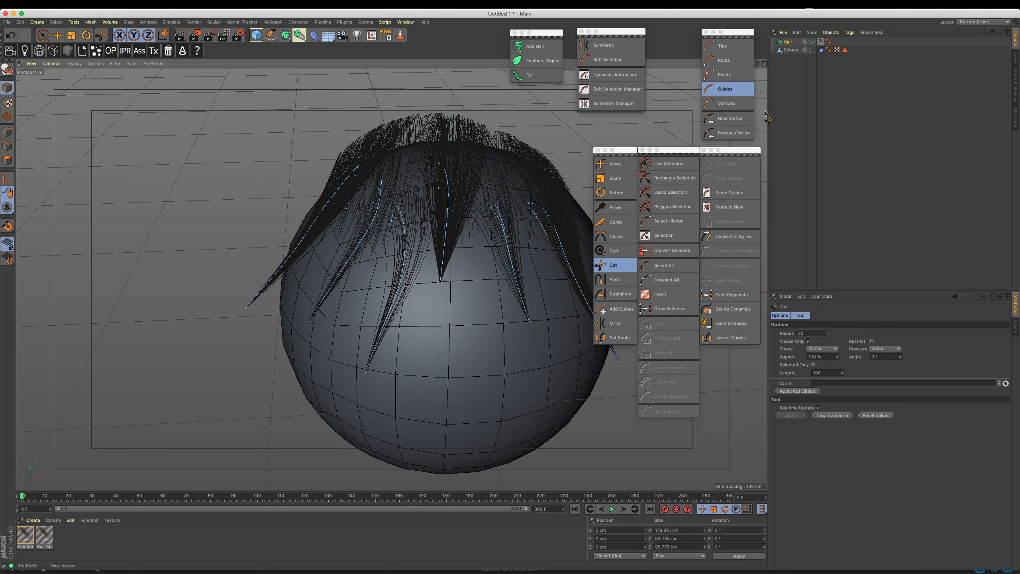
- Switch to hair point editing and trim the tip of the neighbouring front hair clump with the Cut tool
click(728, 75)
alt+right_drag(378, 339, 428, 336)
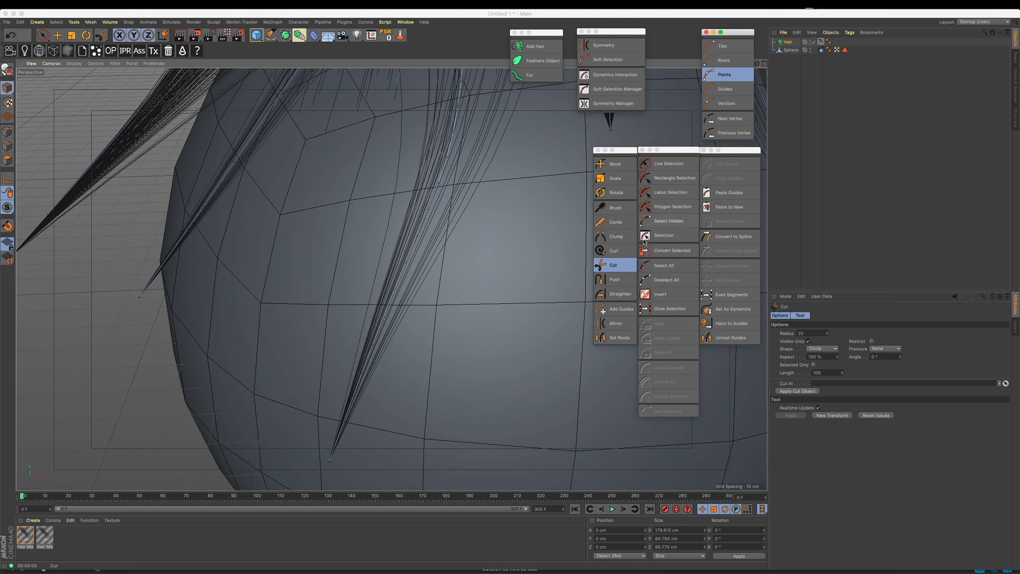
mouse_move(361, 435)
mouse_down()
mouse_move(335, 451)
mouse_move(376, 368)
mouse_up()
alt+right_drag(526, 307, 434, 342)
alt+middle_drag(527, 307, 462, 371)
alt+right_drag(462, 370, 474, 312)
alt+drag(474, 313, 482, 336)
- Select all hair guides in Guides mode and apply the Push tool with a distance of 20 cm
click(615, 281)
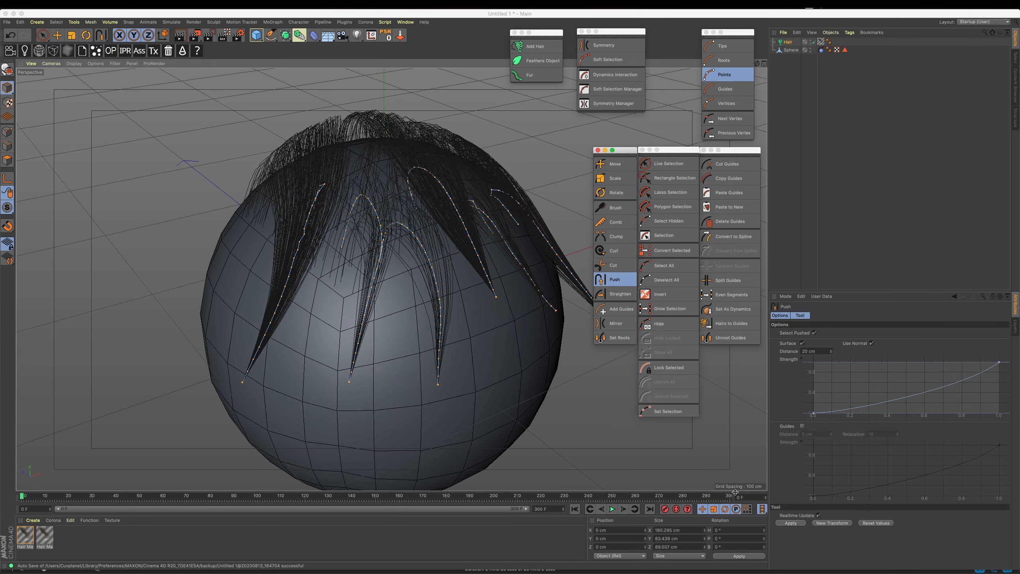
click(725, 89)
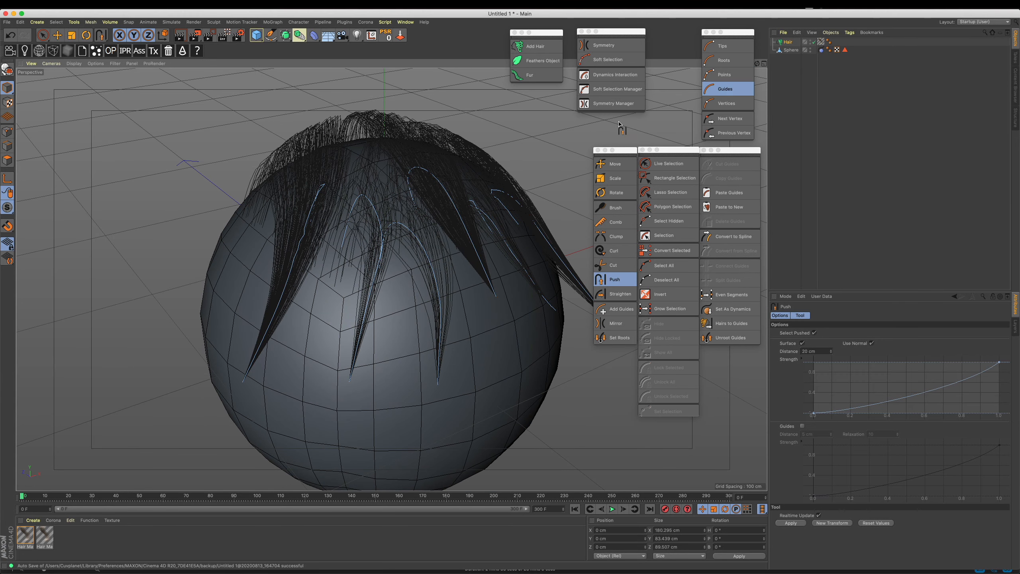
key(ctrl+a)
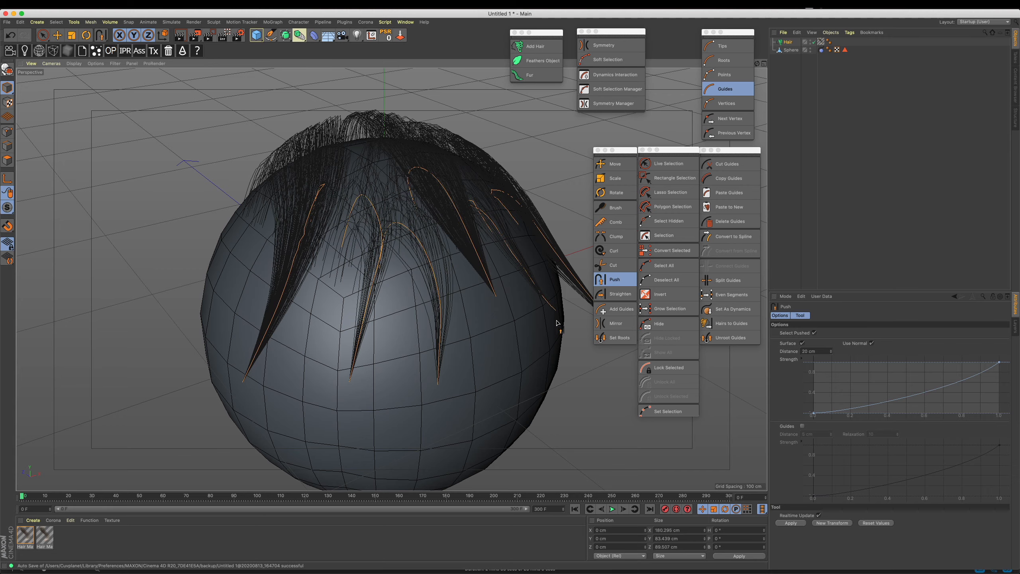
click(797, 524)
alt+drag(346, 222, 386, 225)
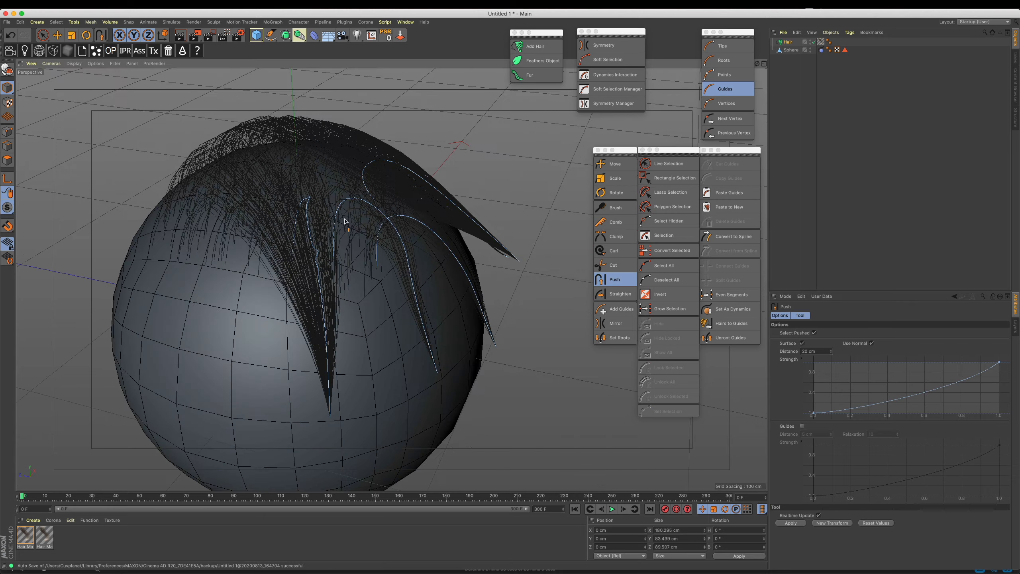
scroll(346, 221, up, 10)
- Set the Push distance to 91 cm for the hair guides and render the view to check the pushed hair
drag(831, 352, 831, 312)
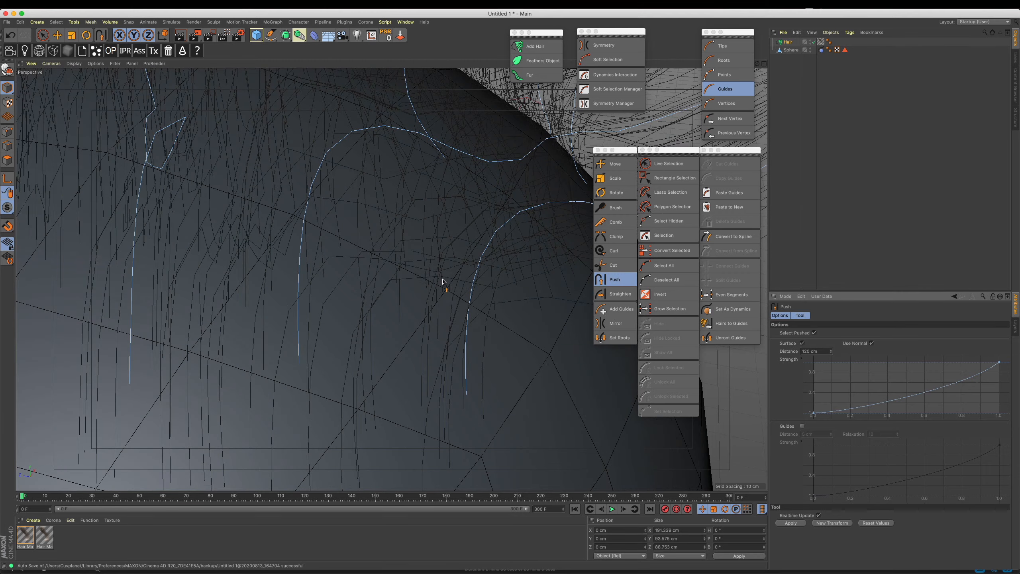
scroll(444, 281, down, 10)
mouse_move(831, 354)
mouse_down()
mouse_move(831, 377)
mouse_move(831, 366)
mouse_up()
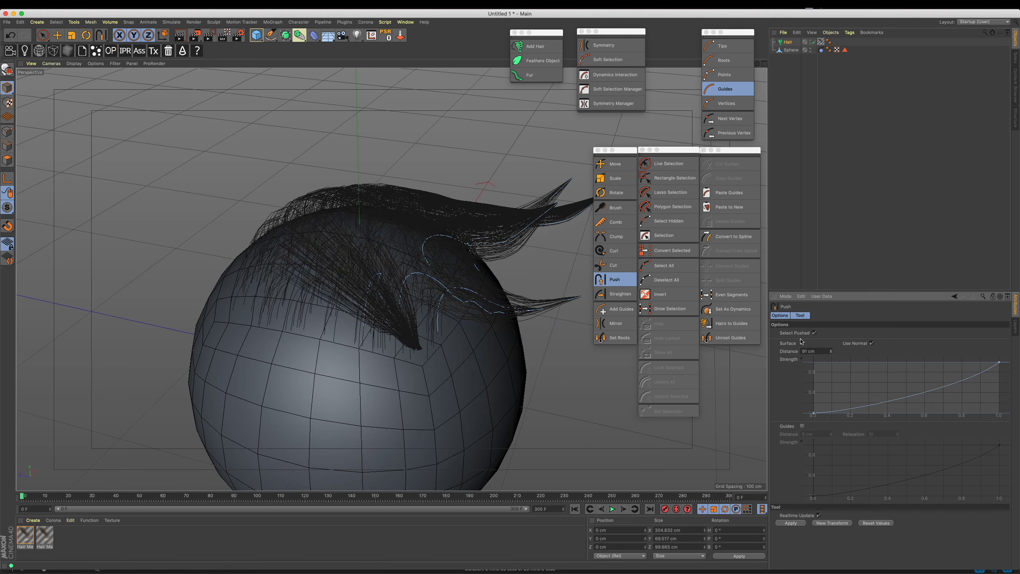
alt+drag(437, 283, 211, 266)
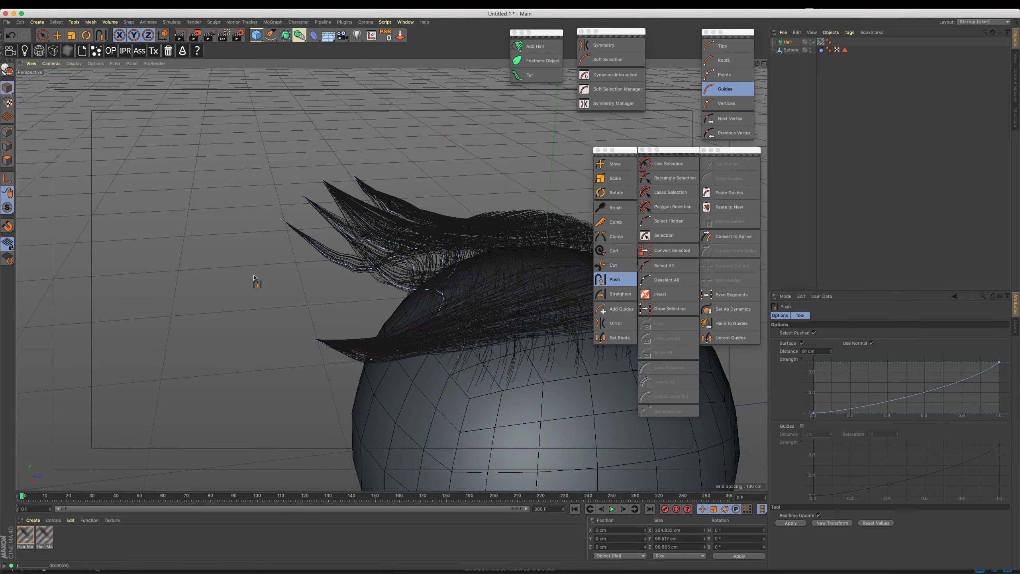
key(super+r)
alt+drag(315, 256, 481, 264)
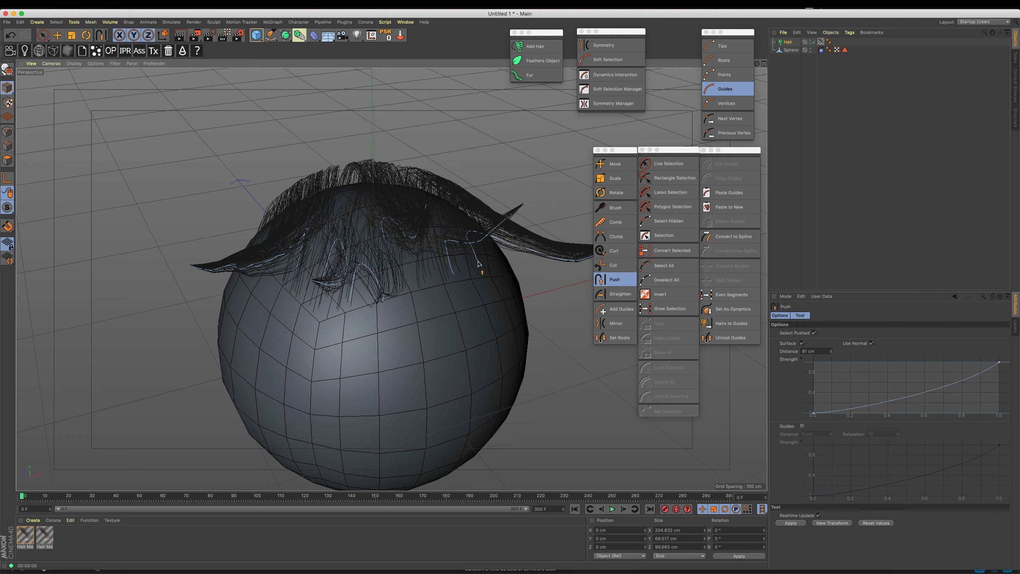
alt+drag(425, 252, 427, 254)
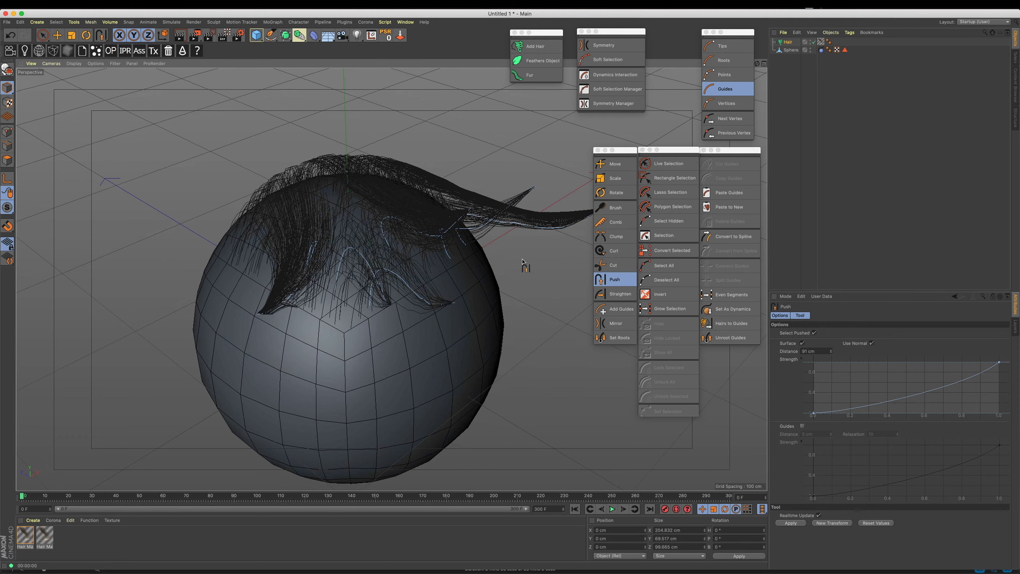
alt+drag(523, 260, 502, 252)
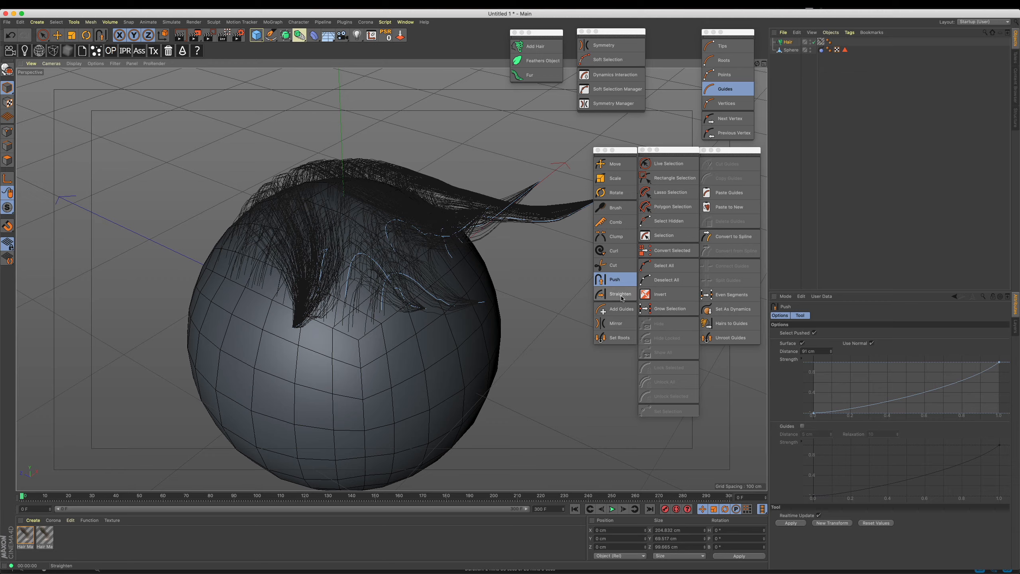
- Straighten the pushed hair guides with the Straighten tool so they run straight out from the sphere
click(614, 294)
drag(306, 249, 422, 225)
mouse_move(390, 263)
alt+mouse_down()
mouse_move(429, 310)
mouse_move(437, 304)
mouse_move(406, 265)
alt+mouse_up()
drag(442, 299, 510, 237)
- Curl the hair in Points mode to a strength of about 31.6% with the Curl tool and render the view
click(725, 75)
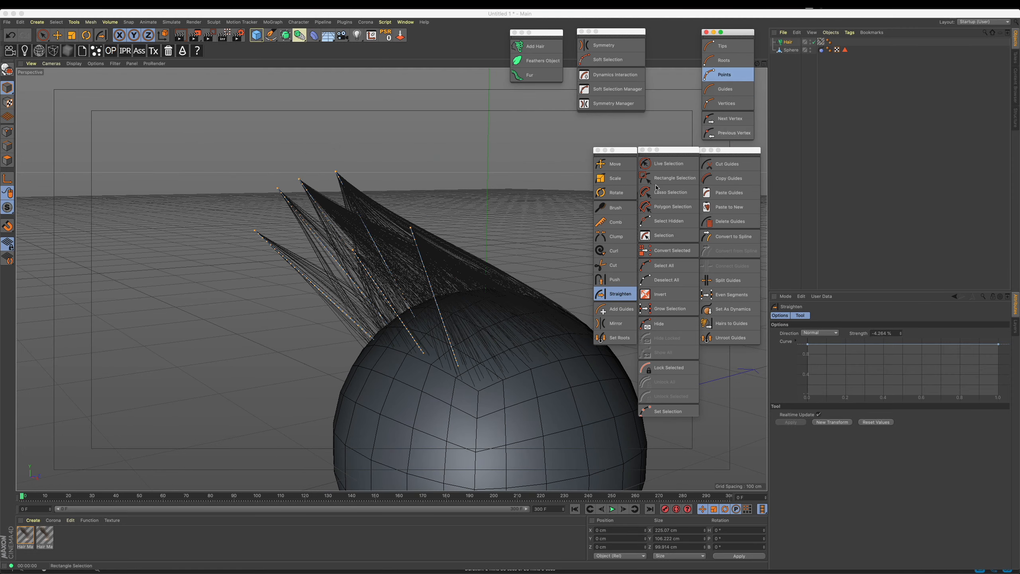
click(620, 254)
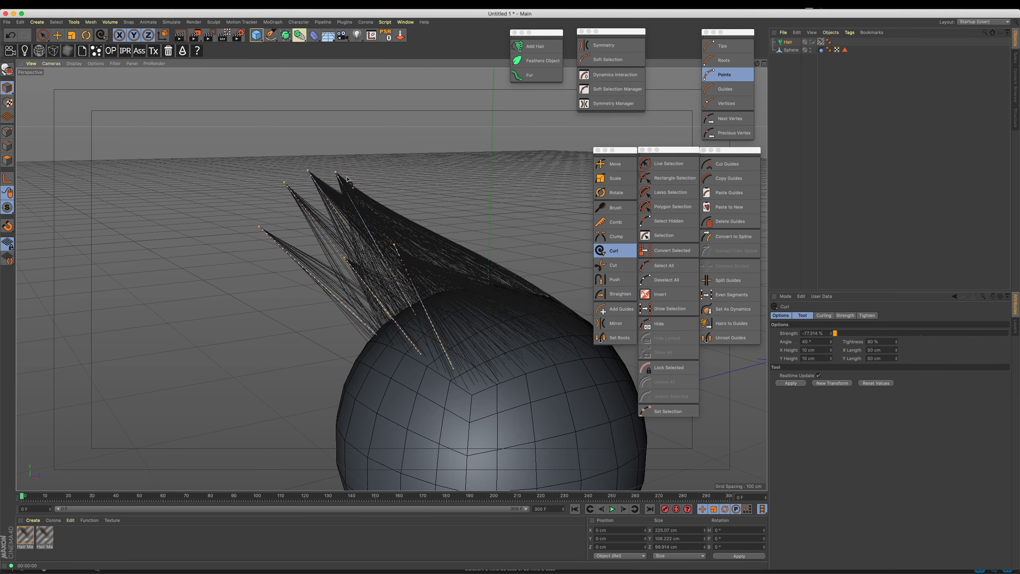
drag(442, 258, 491, 257)
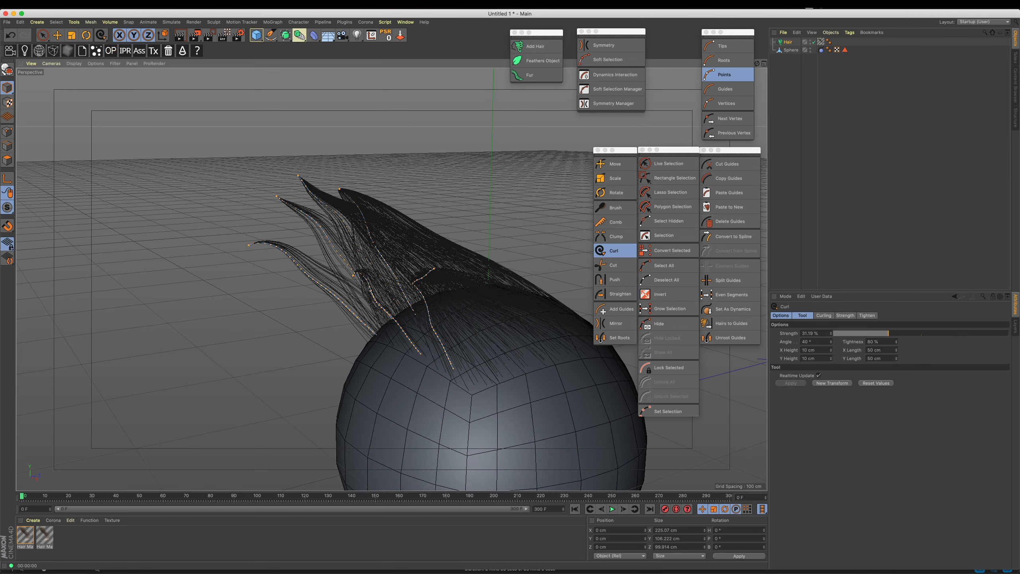
alt+drag(335, 177, 321, 169)
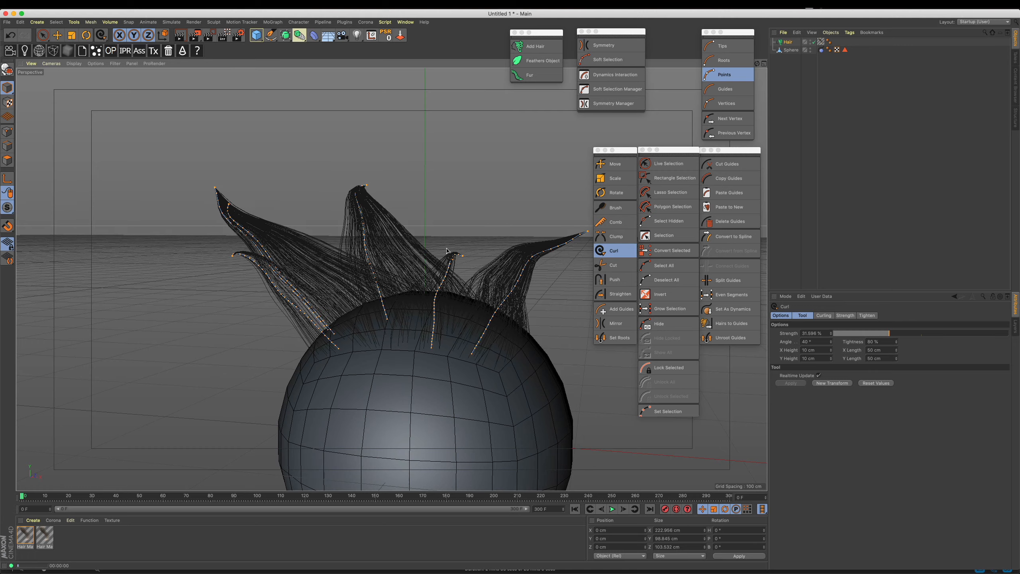
key(super+r)
alt+drag(457, 309, 454, 306)
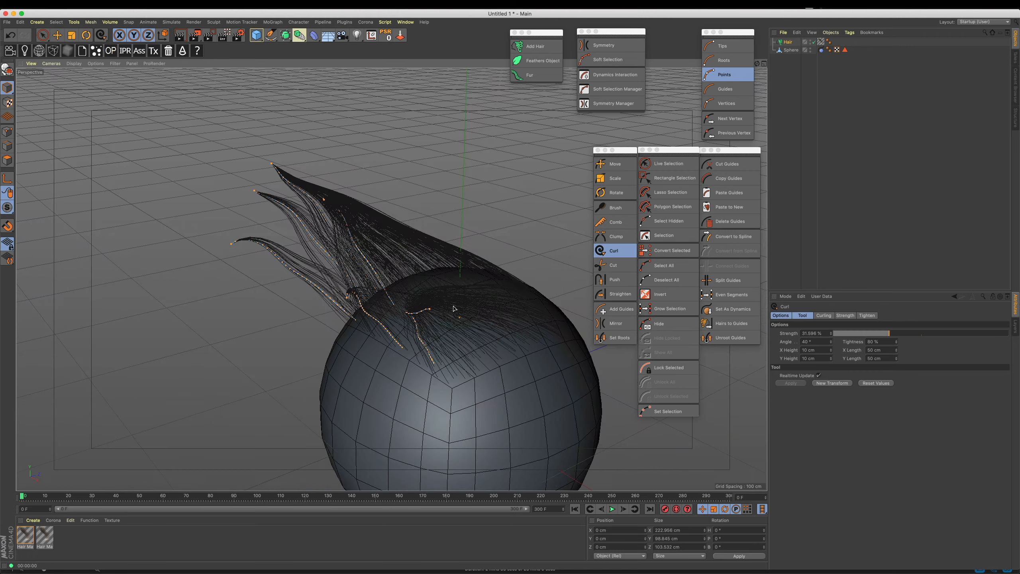
alt+drag(485, 231, 552, 224)
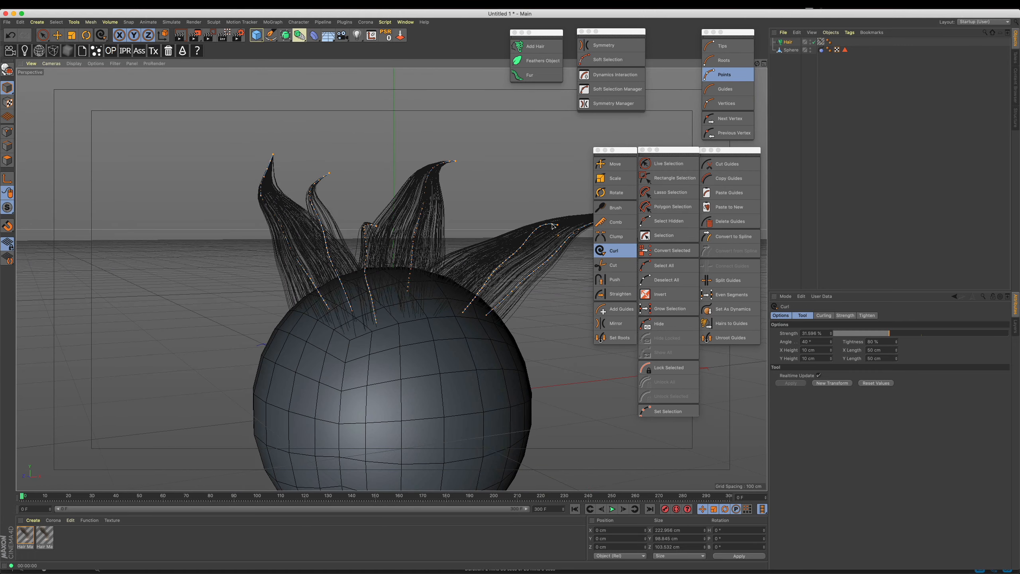
- Try painting extra hair guides onto the front of the sphere with the Add Guides tool, and undo the stroke
click(615, 308)
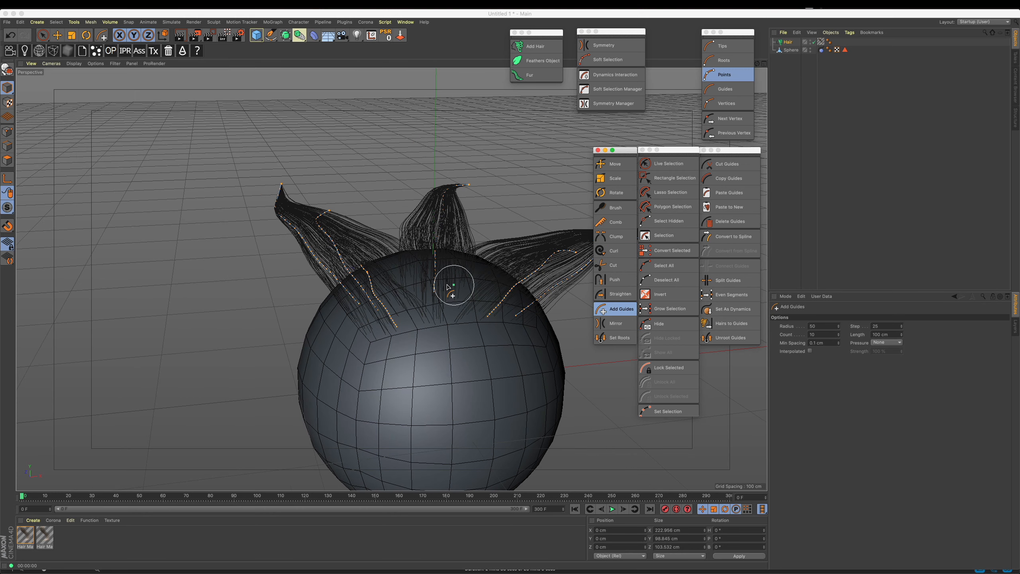
drag(455, 291, 498, 325)
key(ctrl+z)
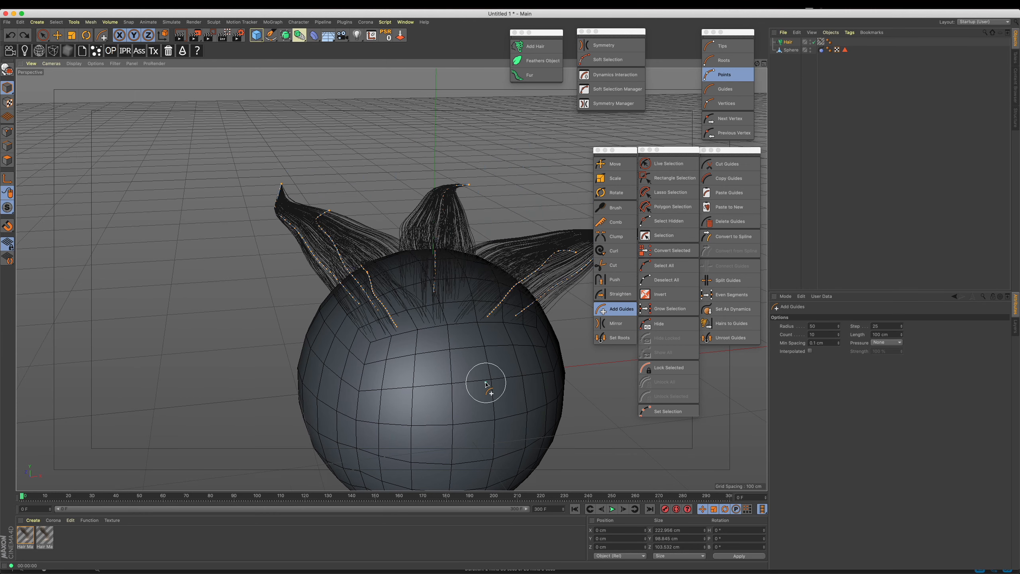
- Mirror the hair guides across the YZ plane with the Mirror tool in Clone mode
click(617, 324)
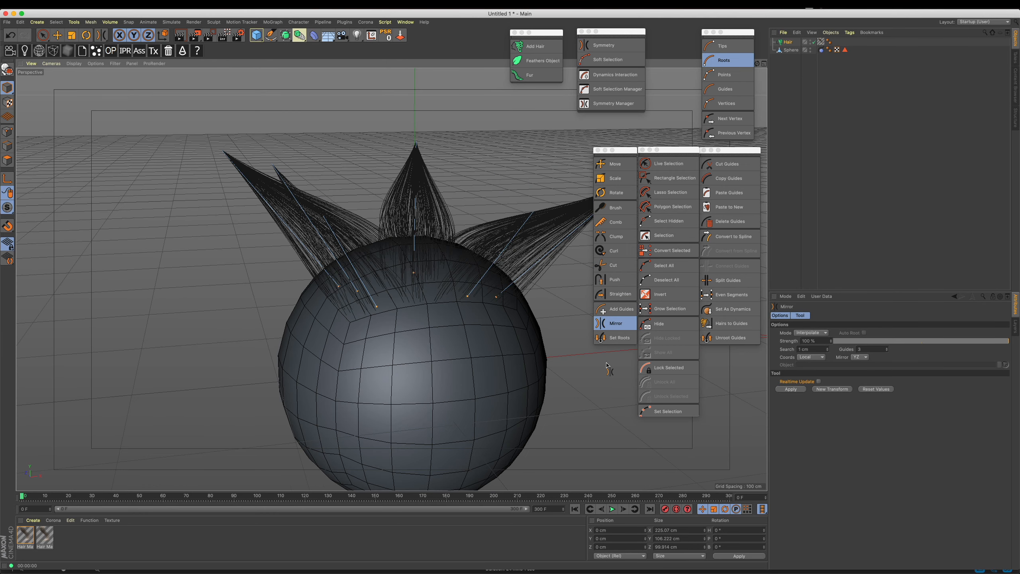
alt+drag(523, 374, 462, 330)
click(811, 333)
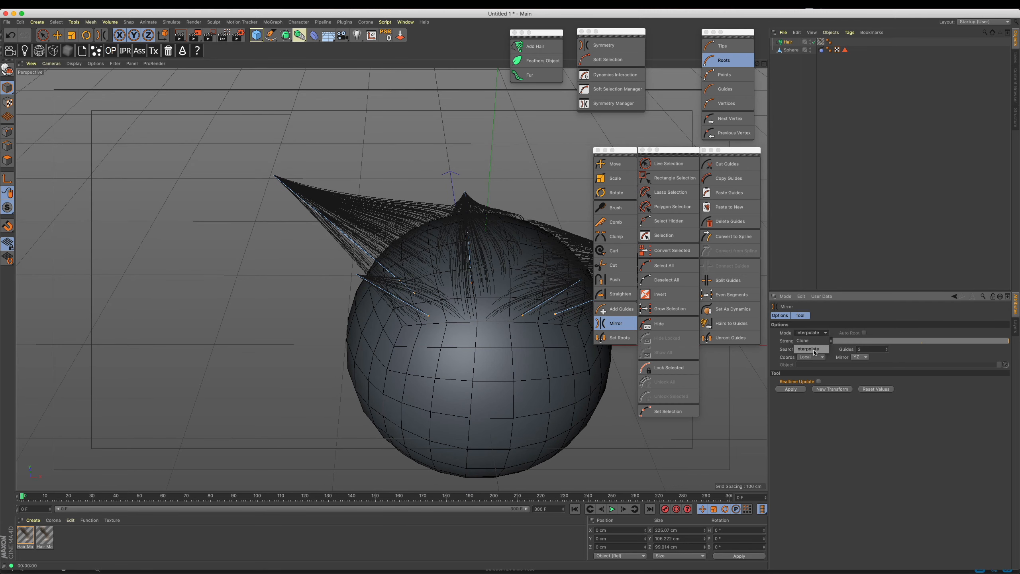
click(808, 341)
click(790, 389)
alt+drag(552, 360, 319, 285)
alt+drag(376, 273, 427, 292)
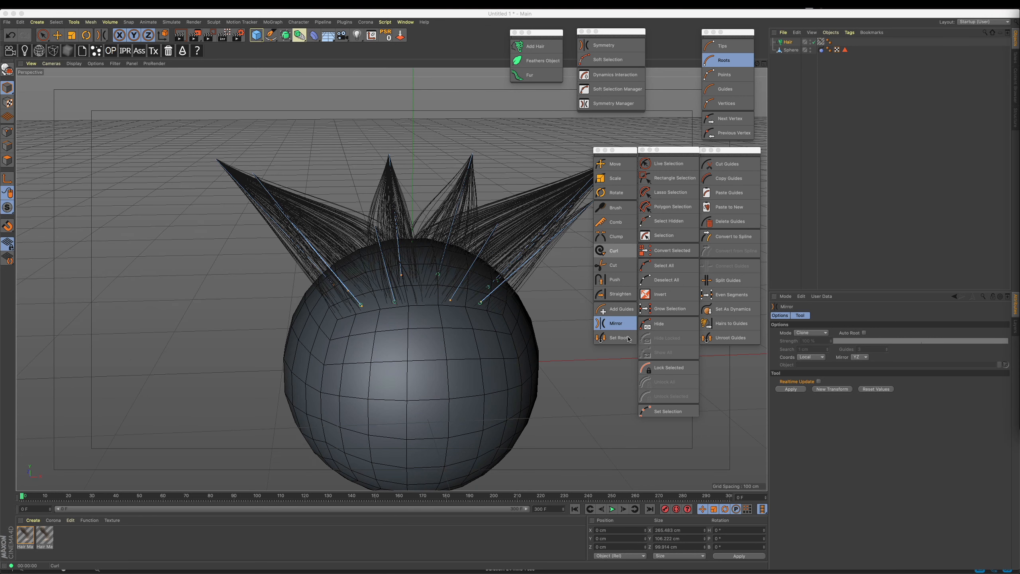
- Try the Set Roots tool on a guide root at the front of the sphere and render the view
click(612, 341)
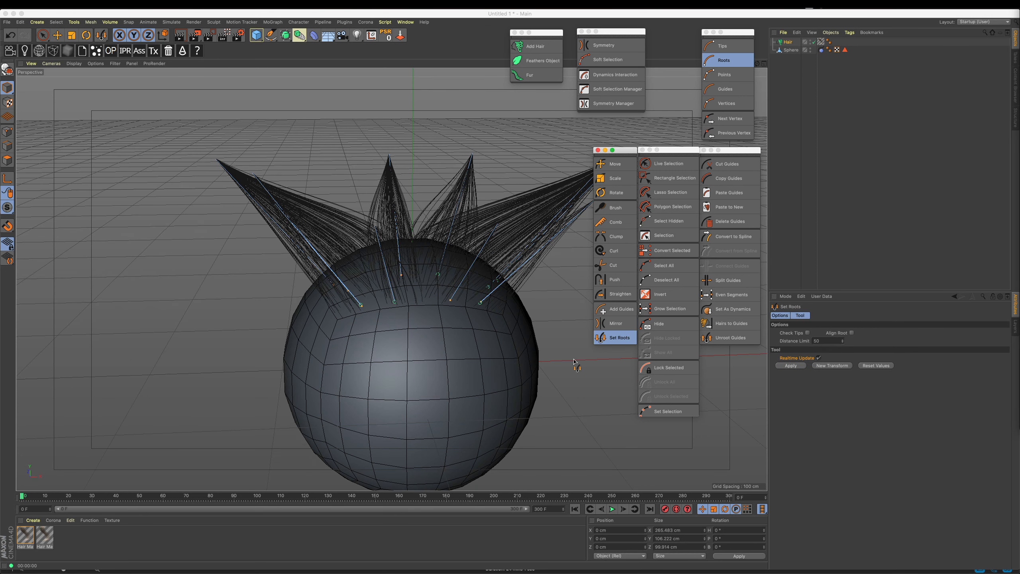
click(385, 303)
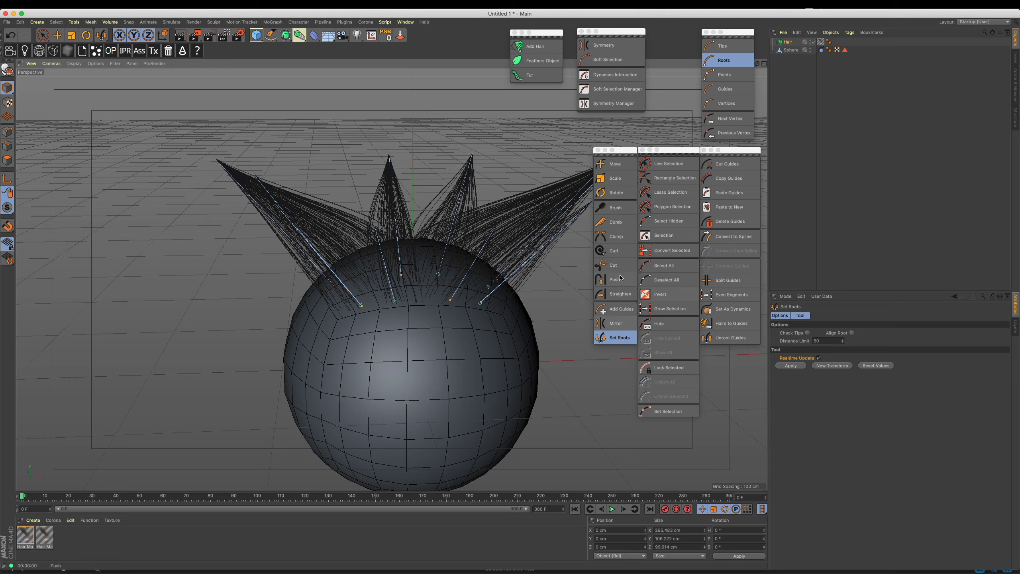
mouse_move(484, 233)
alt+mouse_down()
mouse_move(495, 213)
mouse_move(453, 220)
mouse_move(457, 252)
mouse_move(458, 239)
mouse_move(444, 240)
mouse_move(471, 236)
alt+mouse_up()
key(super+r)
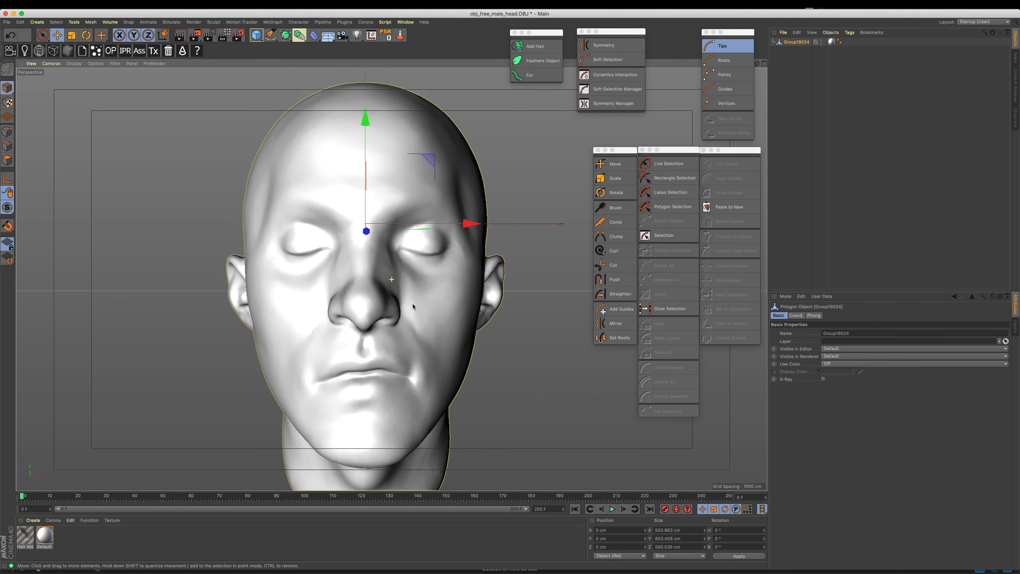
- Enter polygon mode on the head model and rectangle-select all scalp polygons above the forehead in the right side view
alt+drag(413, 303, 384, 190)
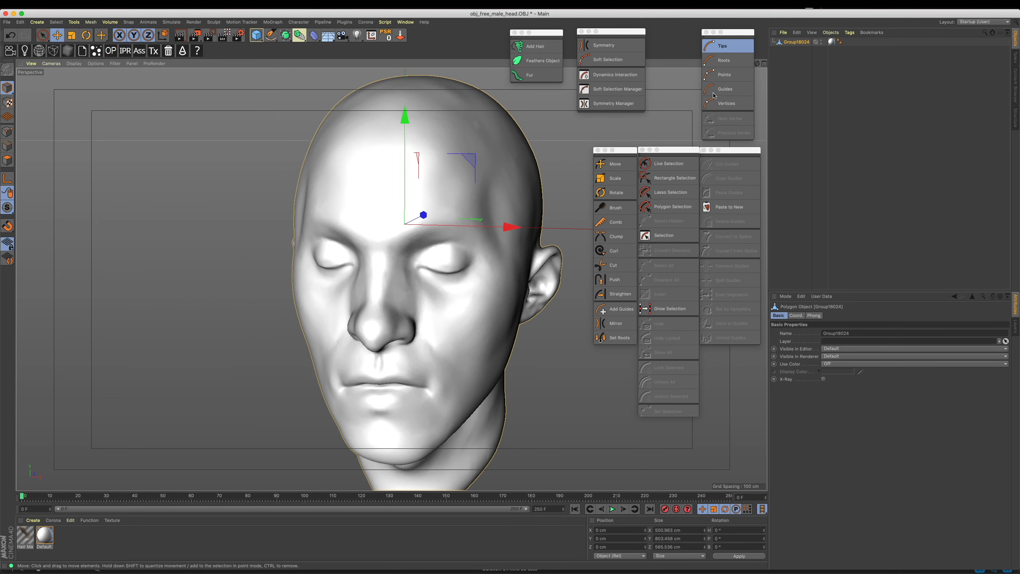
click(7, 159)
alt+drag(316, 184, 330, 187)
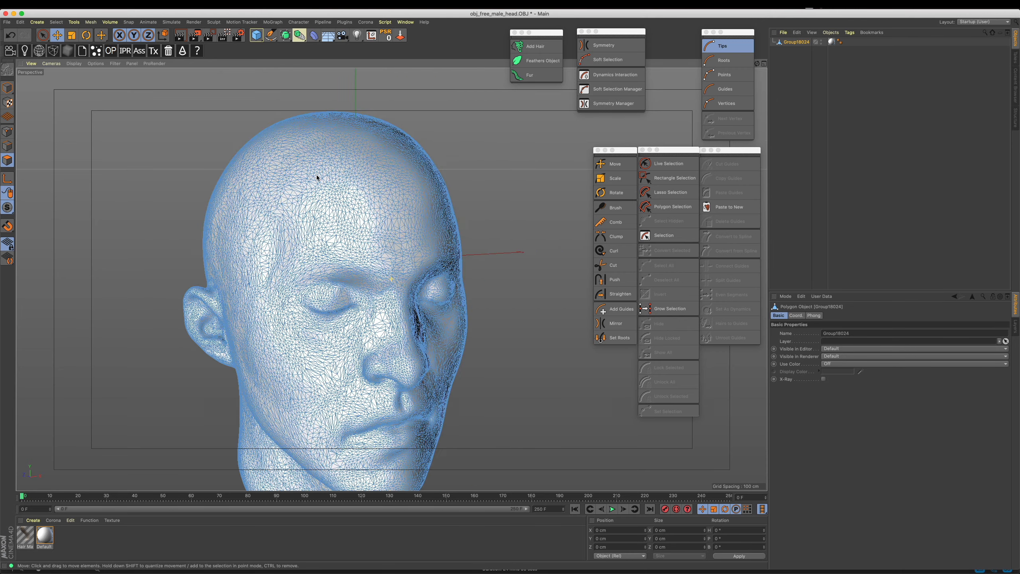
click(43, 35)
alt+drag(250, 228, 332, 197)
drag(42, 35, 69, 61)
middle_click(377, 301)
middle_click(376, 301)
key(h)
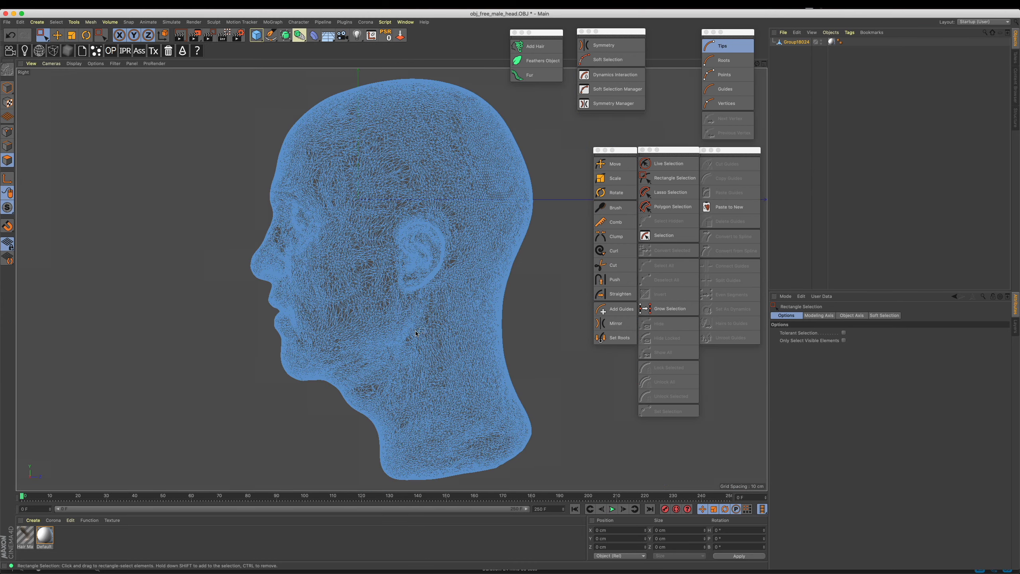
alt+middle_drag(377, 318, 360, 412)
drag(176, 112, 598, 268)
alt+middle_drag(466, 306, 458, 282)
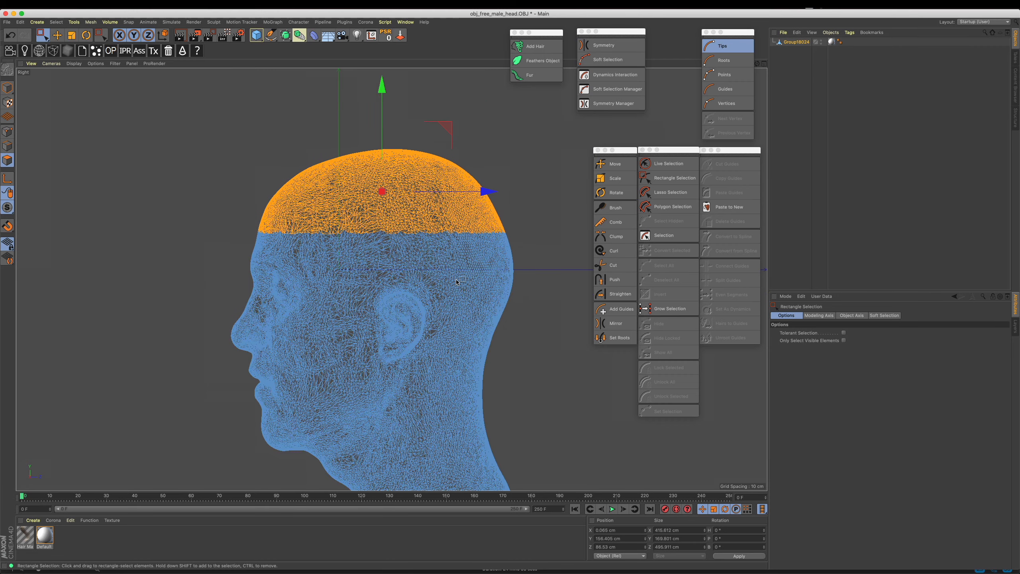
- Extend the scalp selection into a rounded peak down the middle of the forehead with Live Selection in the front view
middle_click(207, 161)
middle_click(237, 192)
alt+drag(304, 239, 362, 233)
middle_click(410, 269)
middle_click(518, 357)
key(s)
alt+right_drag(501, 250, 399, 307)
alt+right_drag(458, 290, 498, 291)
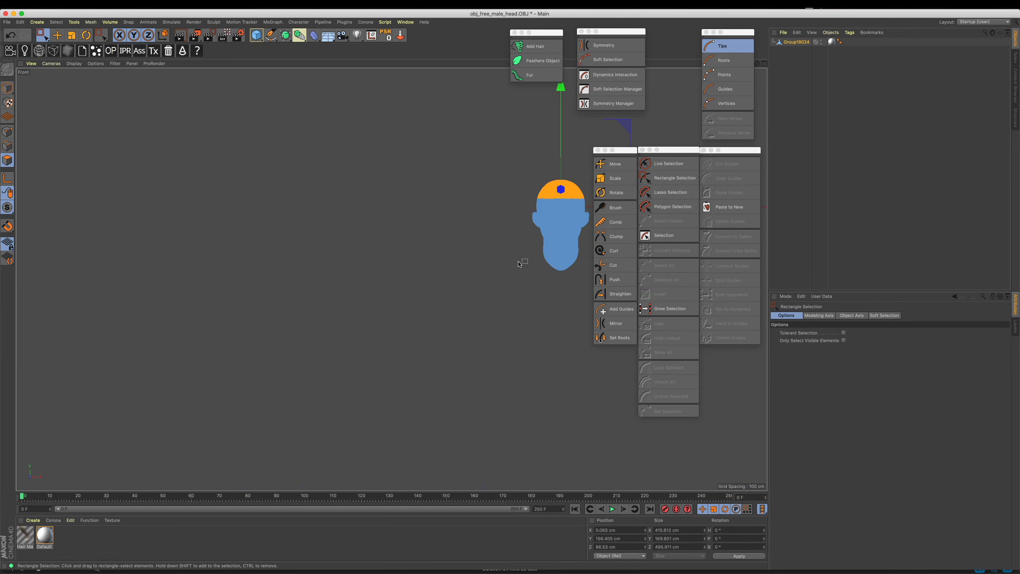
key(s)
alt+middle_drag(503, 248, 481, 234)
alt+right_drag(480, 235, 450, 243)
middle_click(438, 239)
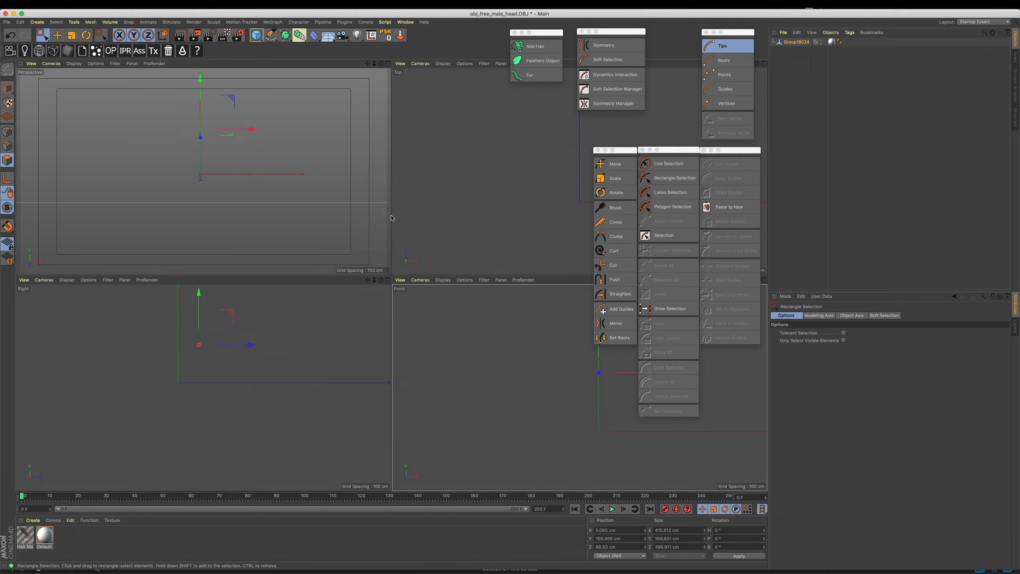
middle_click(505, 329)
alt+middle_drag(504, 328, 474, 259)
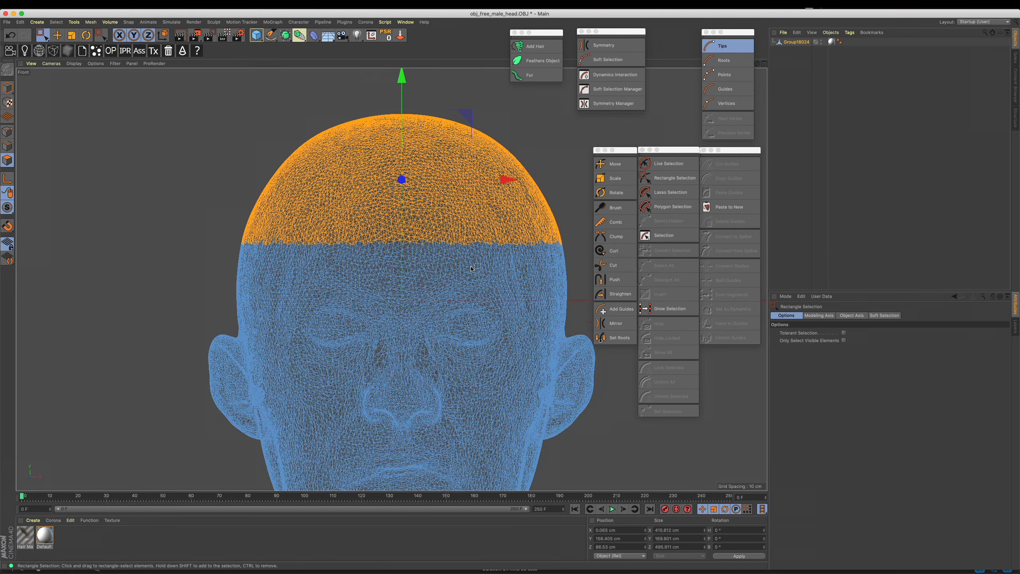
click(45, 36)
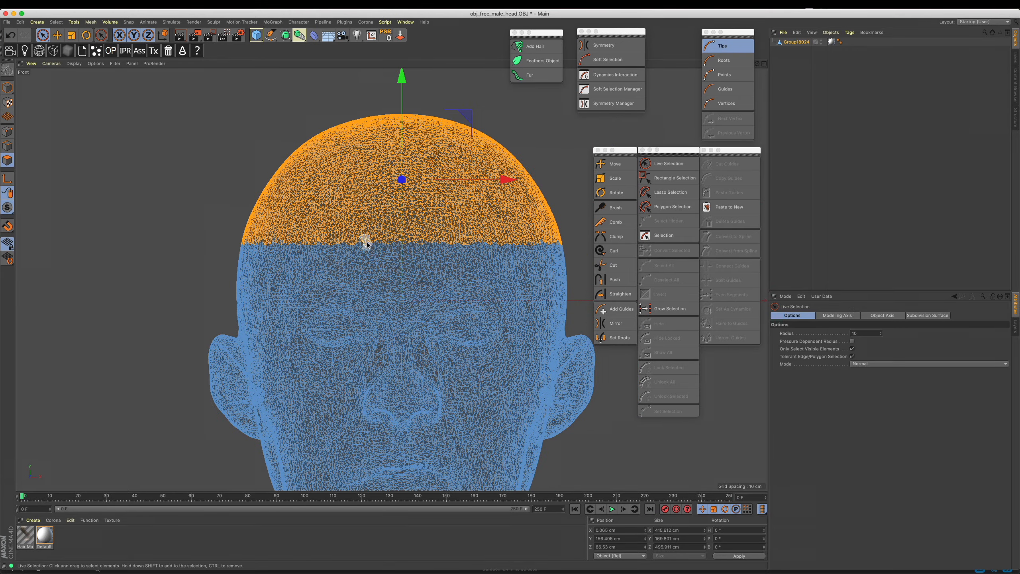
drag(355, 250, 446, 232)
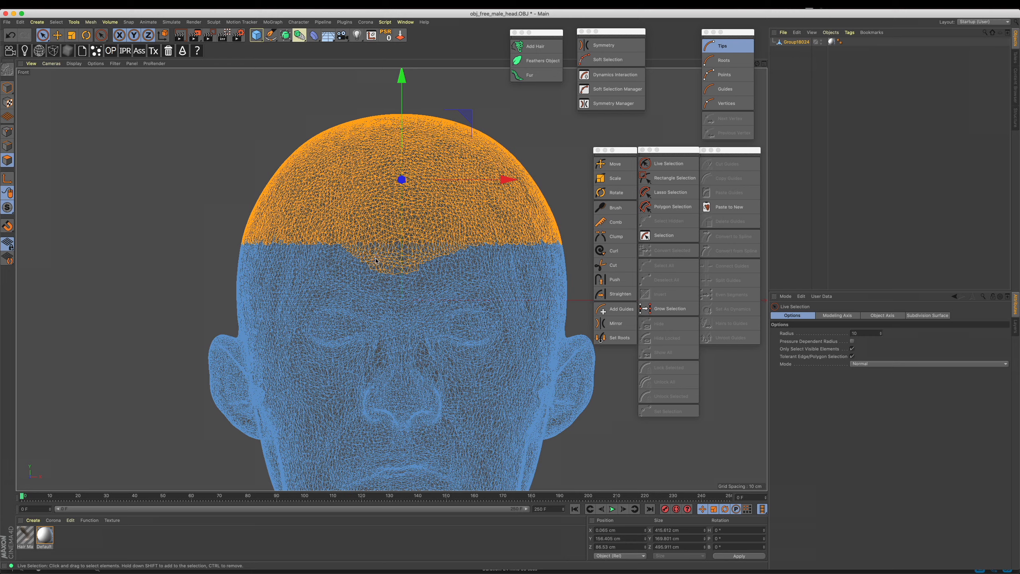
- Refine the front edge of the scalp selection in the perspective view, removing polygons at the temples to shape the hairline
middle_click(371, 191)
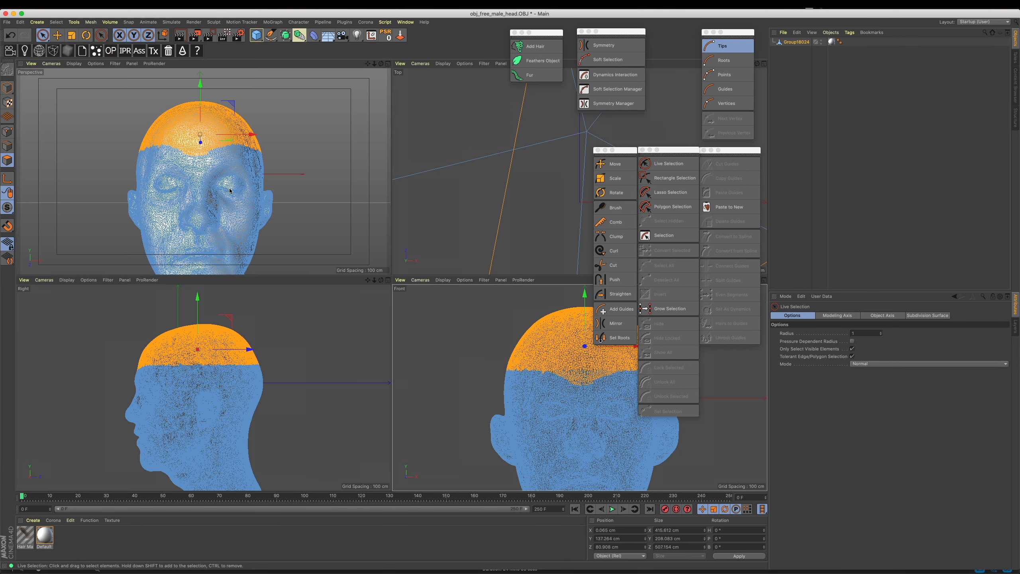
middle_click(362, 252)
alt+drag(362, 252, 360, 248)
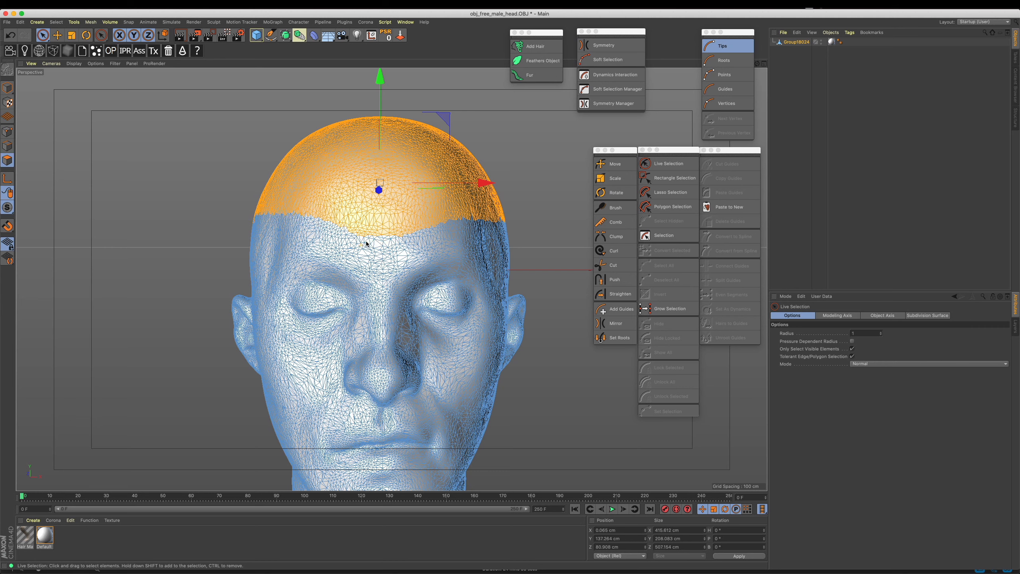
ctrl+drag(421, 234, 494, 205)
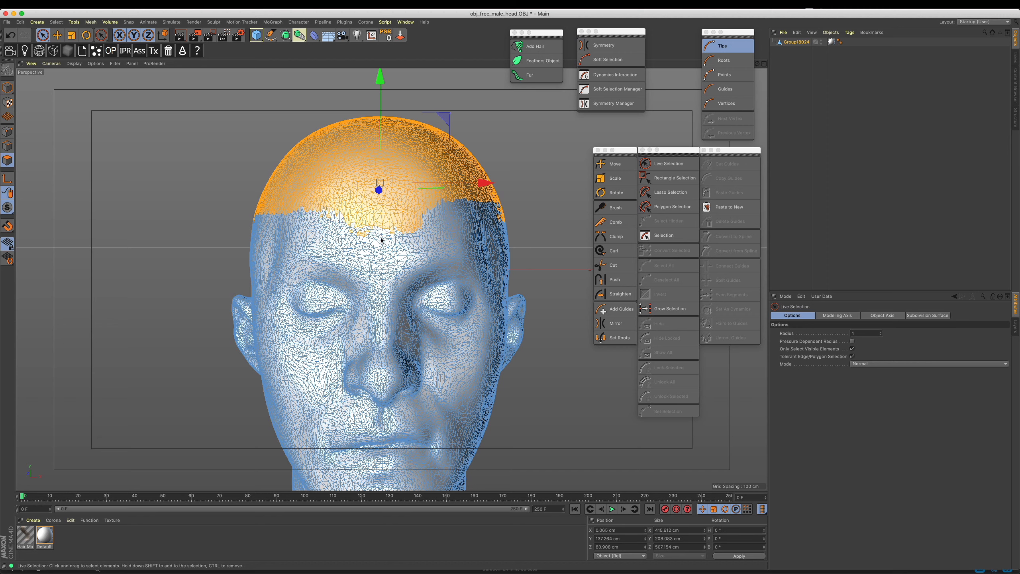
ctrl+click(362, 234)
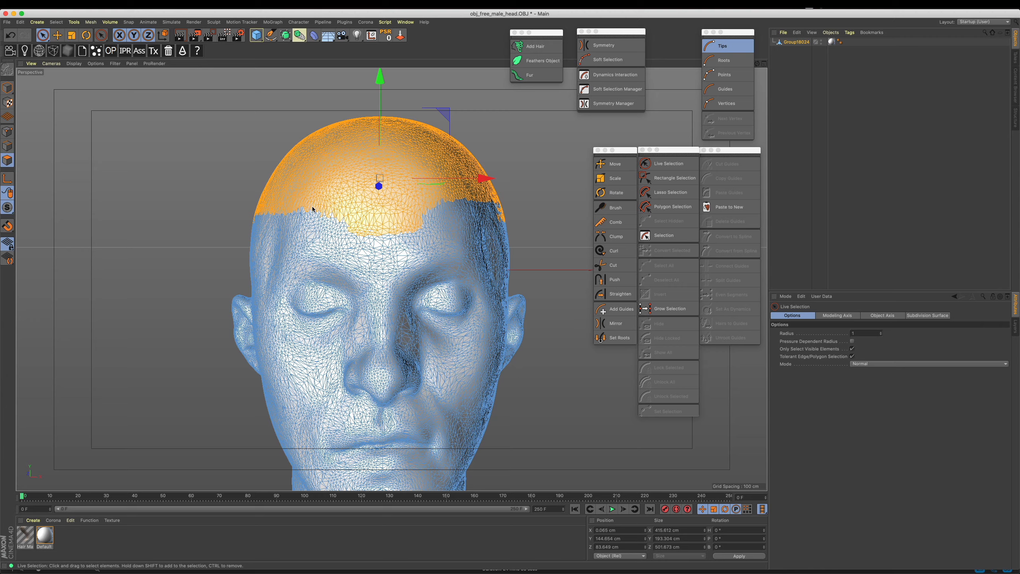
alt+drag(477, 233, 454, 260)
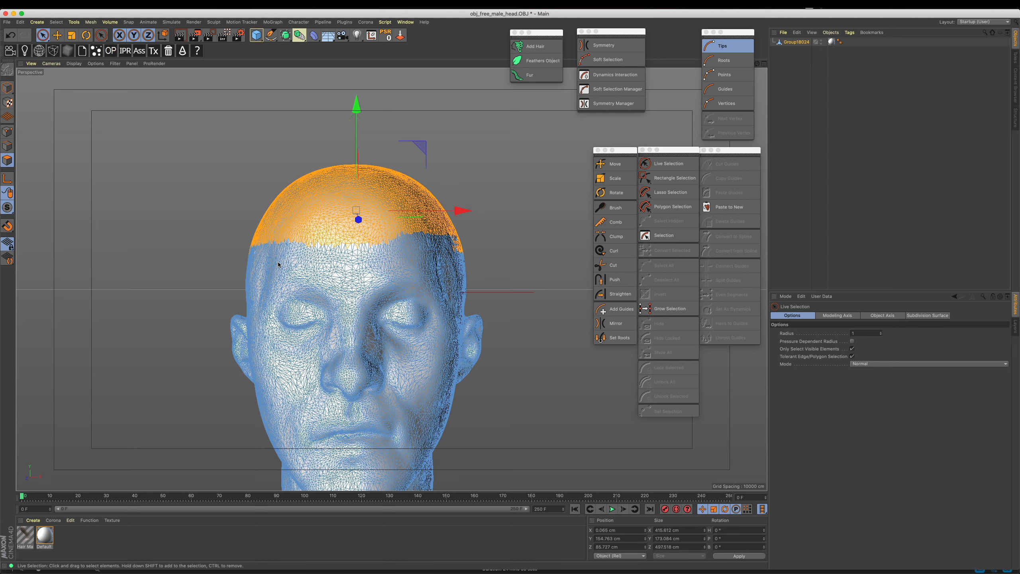
- Store the selected scalp polygons as a polygon selection tag named "head center"
alt+drag(456, 258, 383, 277)
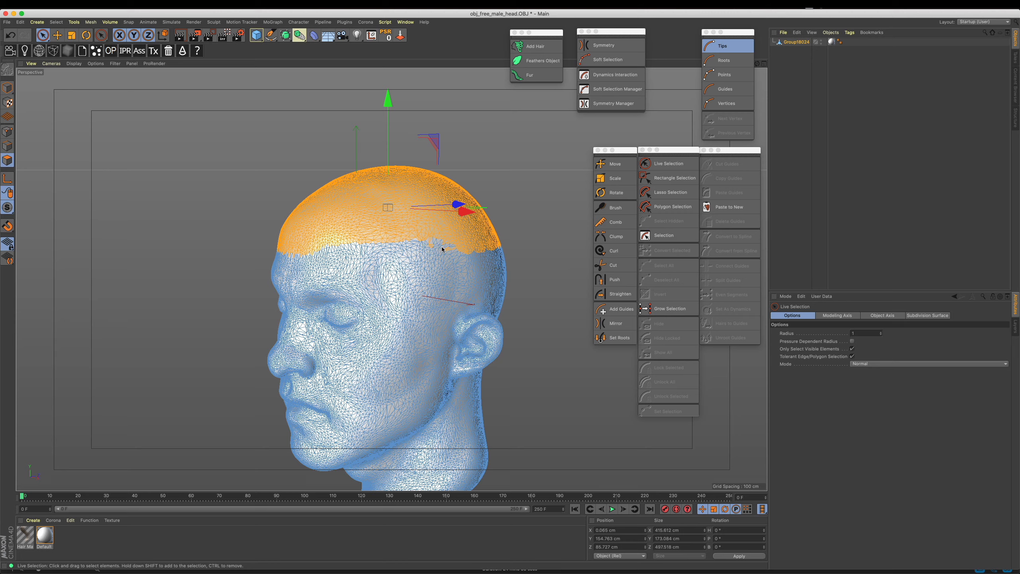
alt+drag(403, 265, 469, 252)
scroll(468, 241, up, 3)
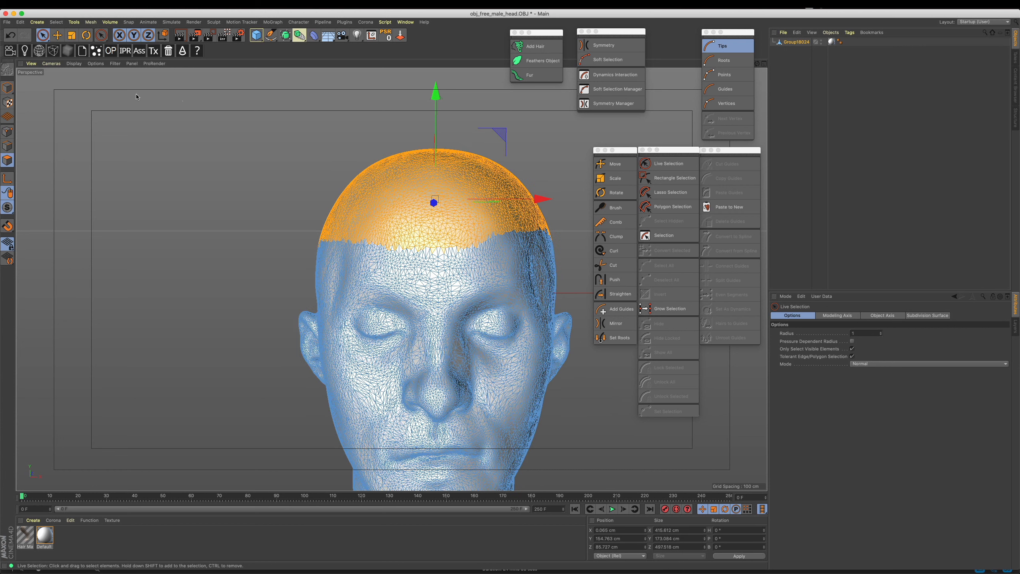
click(57, 23)
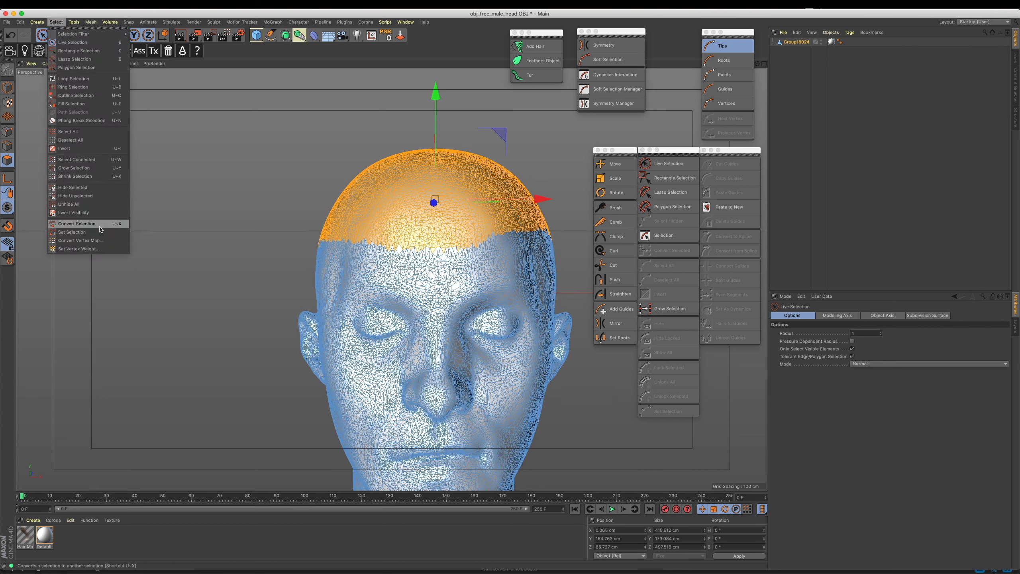
click(80, 228)
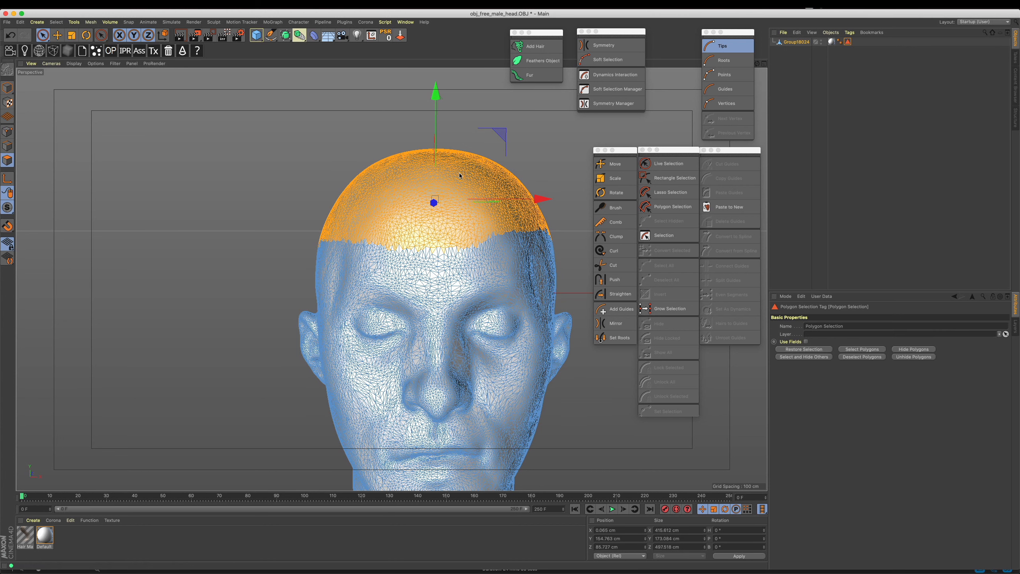
click(827, 326)
text(head center)
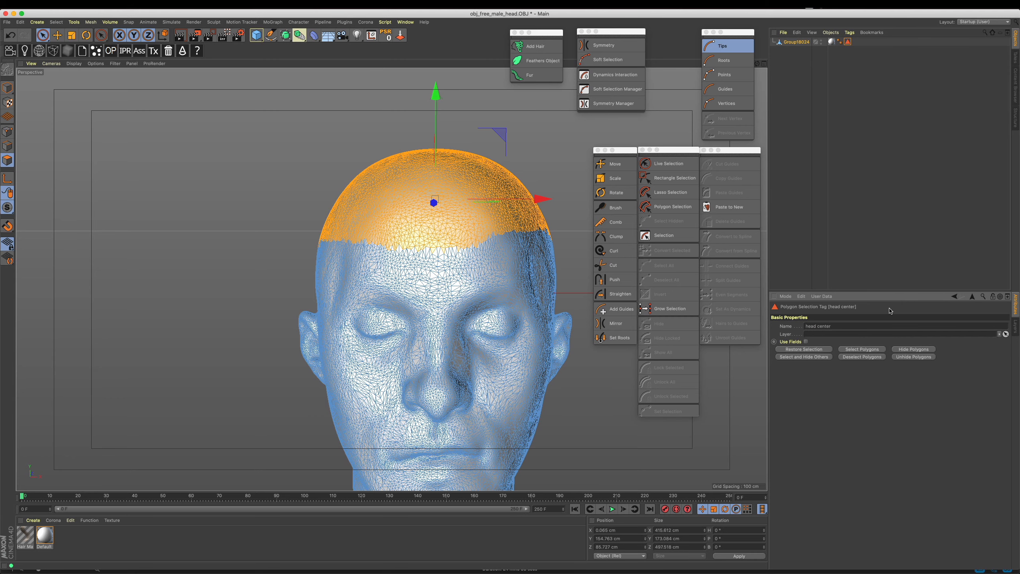
- Clear the polygon selection on the head and recall the scalp area from the "head center" selection tag
click(839, 55)
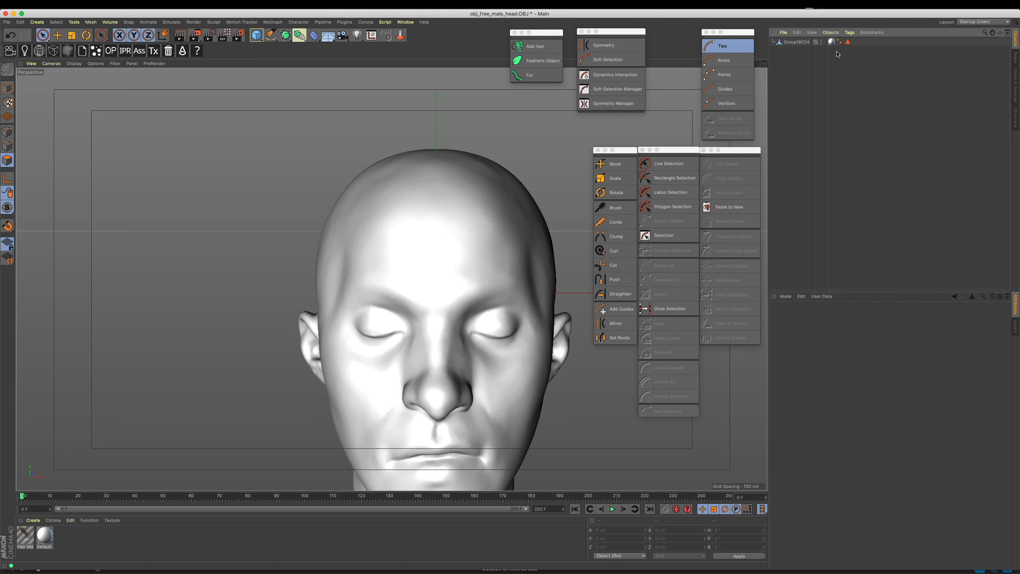
click(800, 43)
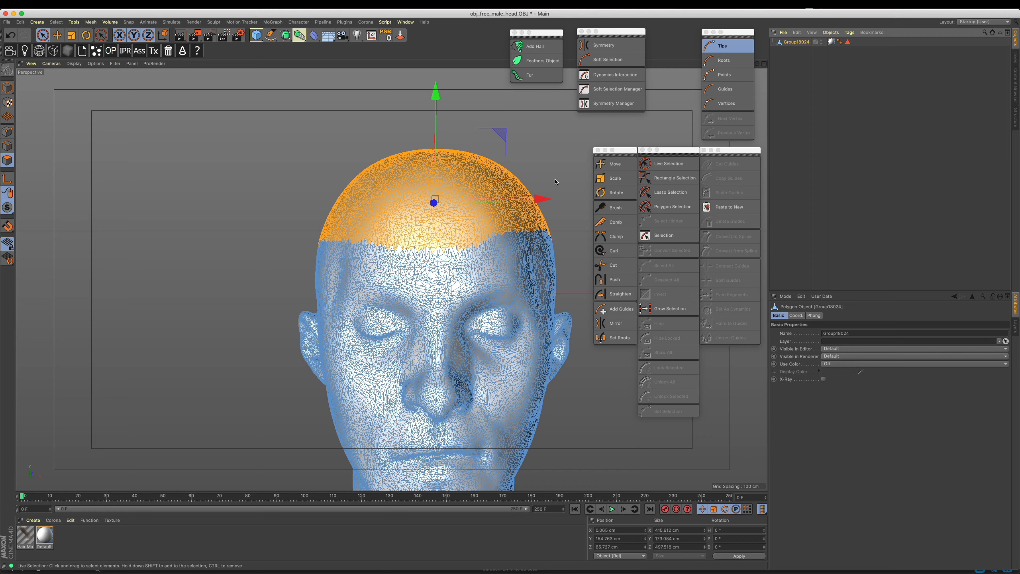
click(555, 182)
alt+middle_drag(474, 208, 464, 162)
alt+drag(209, 180, 322, 223)
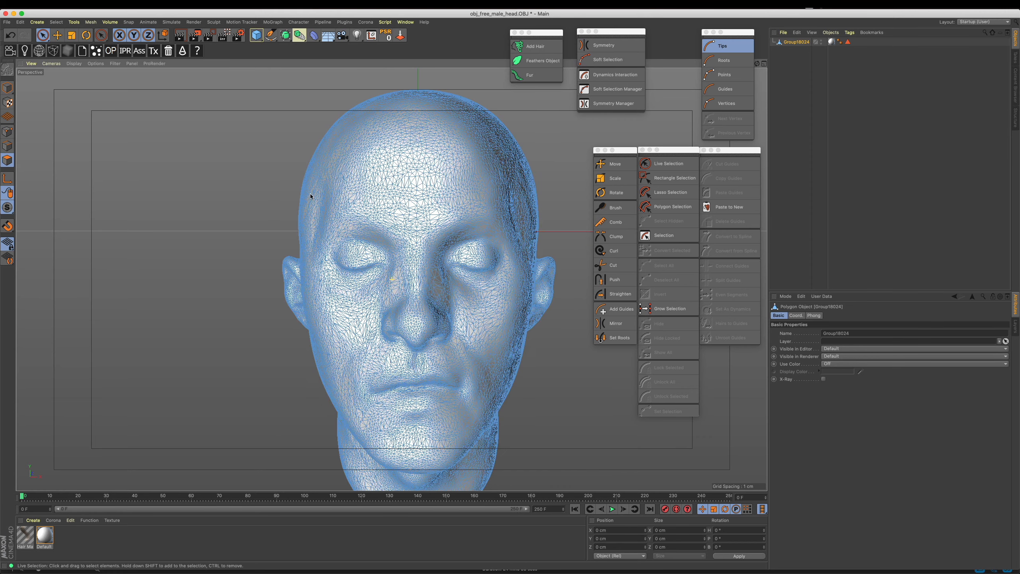
click(44, 36)
alt+drag(205, 205, 418, 230)
click(848, 41)
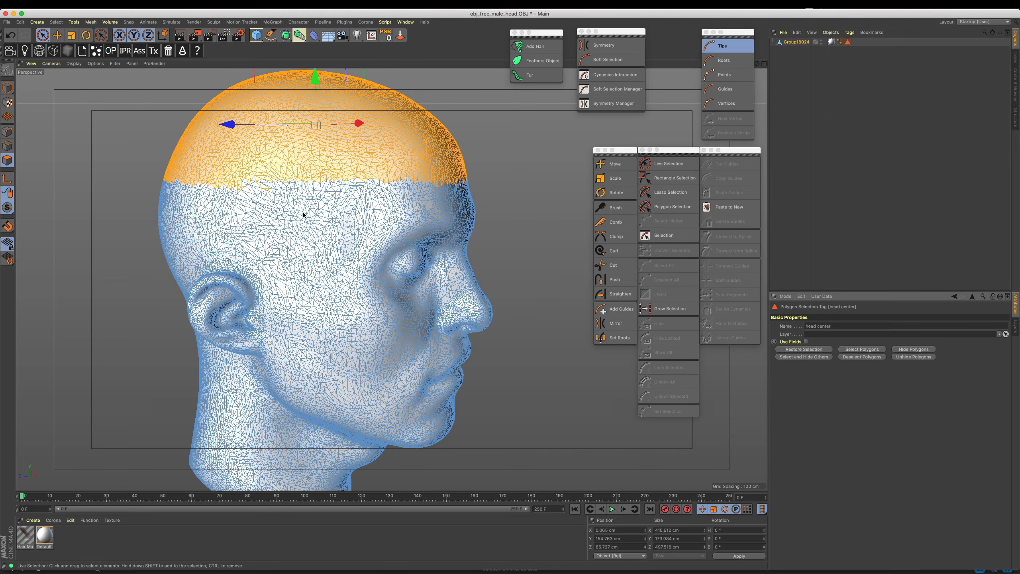
- Disable Only Select Visible Elements for Live Selection and select a thin strip along the scalp area's lower edge in the right view
alt+drag(301, 212, 342, 262)
middle_click(342, 262)
middle_click(265, 320)
alt+right_drag(283, 282, 313, 271)
alt+middle_drag(313, 270, 277, 225)
scroll(353, 229, up, 5)
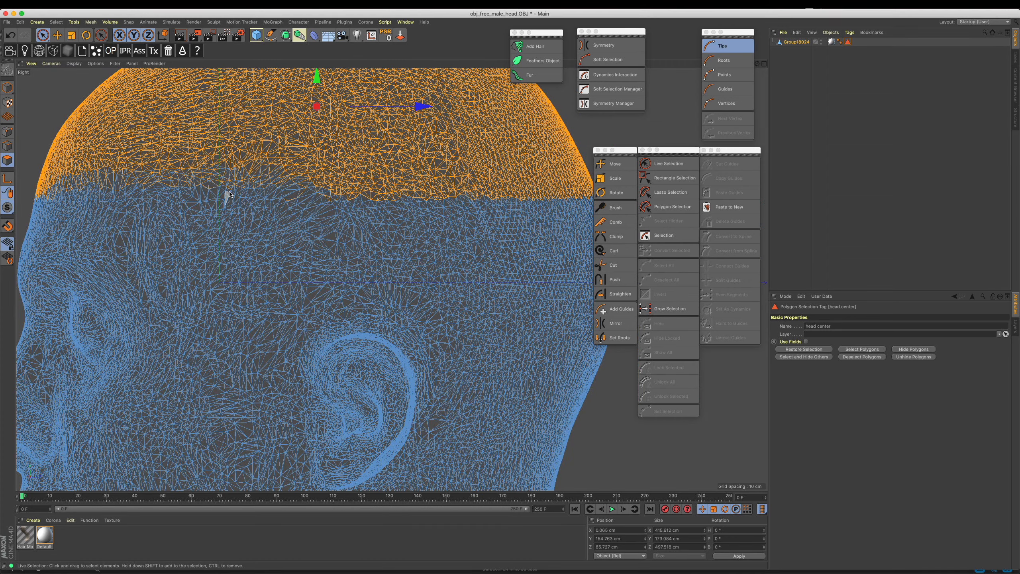
alt+middle_drag(256, 158, 229, 148)
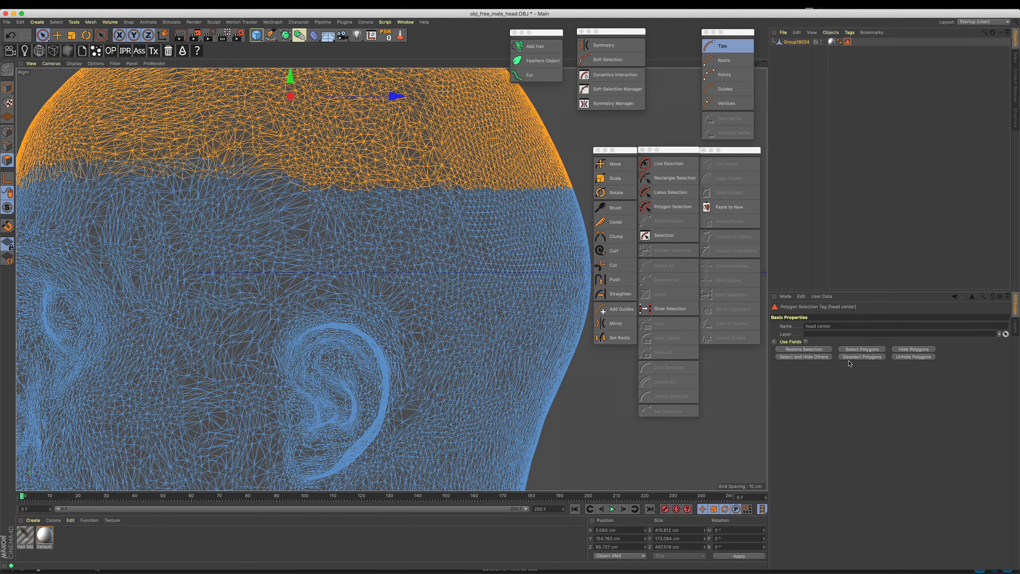
click(43, 35)
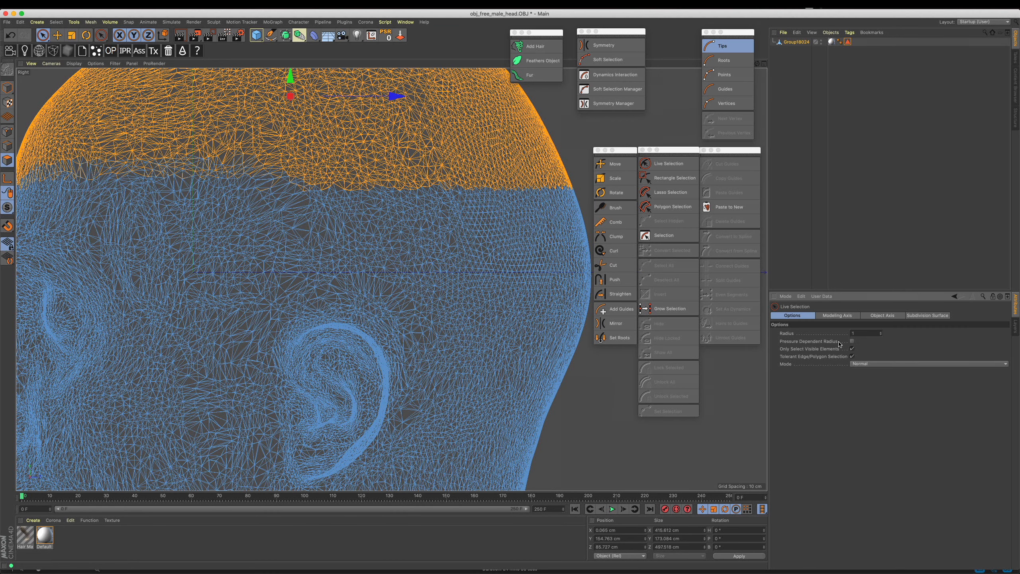
click(853, 349)
drag(169, 188, 576, 192)
alt+middle_drag(343, 230, 356, 215)
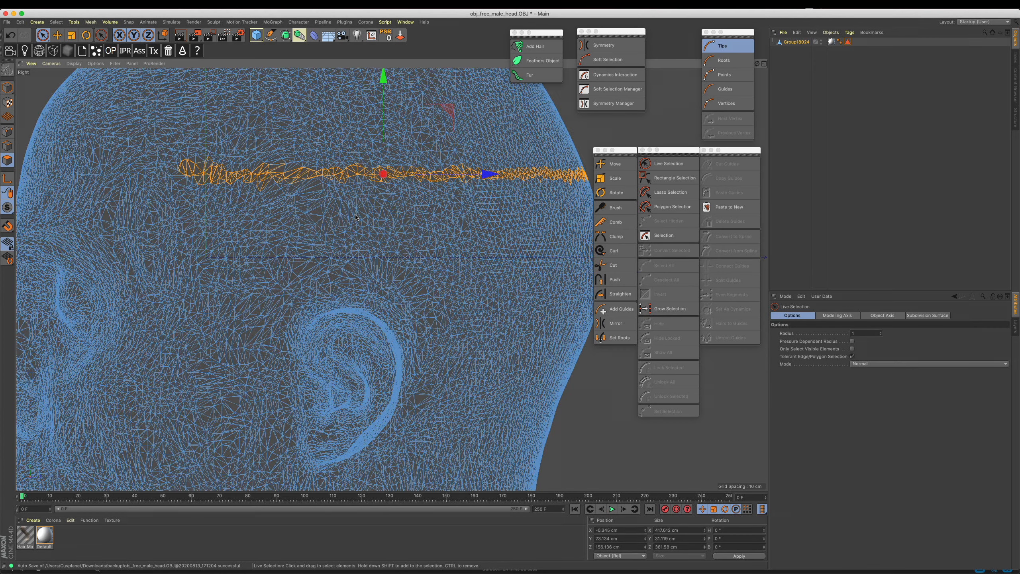
- Enlarge the Live Selection radius to 34 and extend the selection over the side and back of the head around the ear
middle_click(205, 202)
middle_click(205, 202)
alt+drag(224, 205, 377, 249)
middle_click(377, 250)
middle_click(349, 299)
alt+middle_drag(347, 280, 349, 250)
alt+right_drag(349, 250, 375, 238)
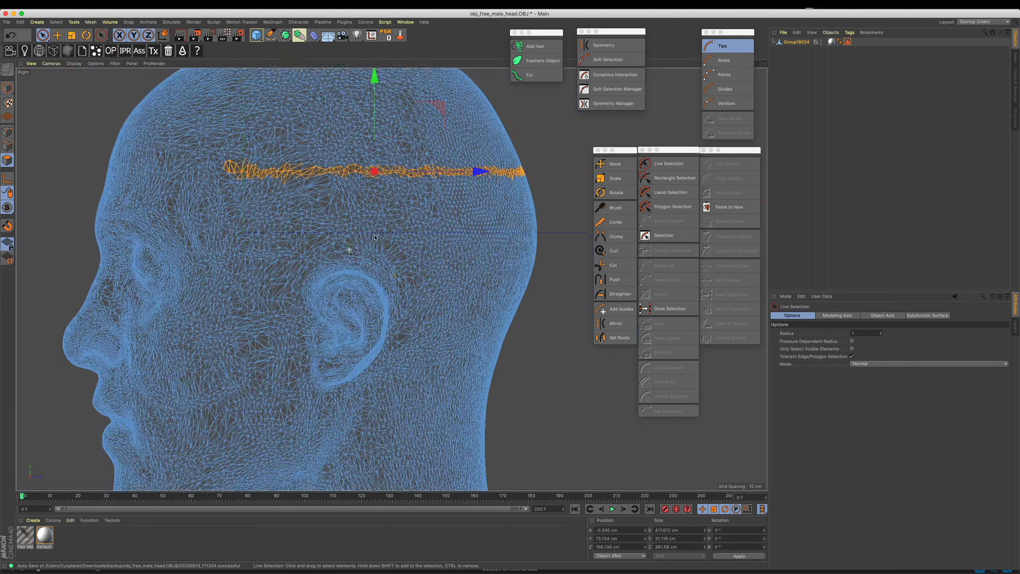
alt+middle_drag(375, 237, 349, 269)
drag(882, 333, 882, 332)
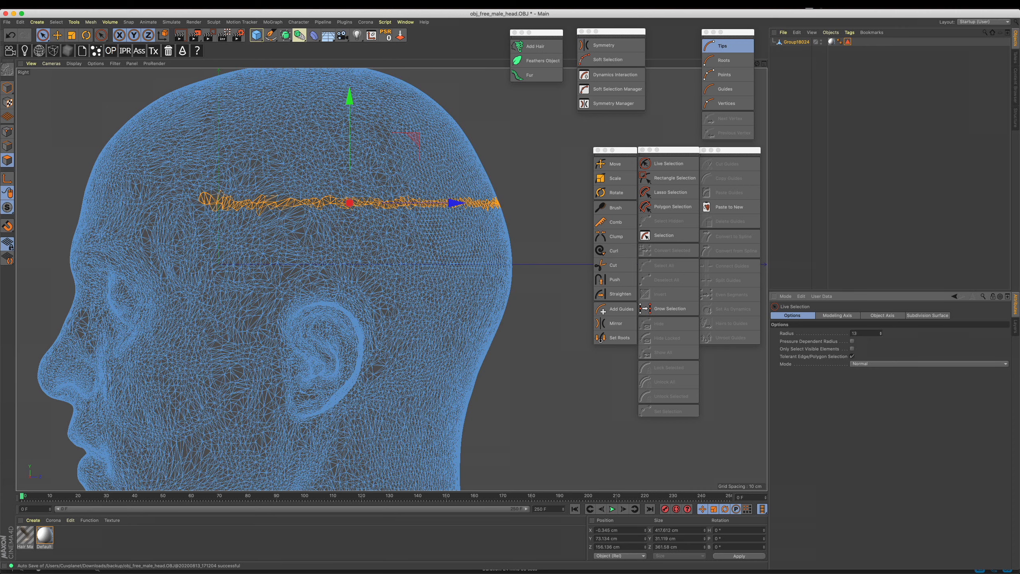
alt+middle_drag(239, 246, 249, 235)
mouse_move(220, 198)
shift+mouse_down()
mouse_move(260, 266)
mouse_move(264, 321)
mouse_move(313, 284)
mouse_move(364, 278)
mouse_move(379, 351)
mouse_move(375, 413)
mouse_move(495, 475)
mouse_move(402, 380)
mouse_move(465, 403)
mouse_move(508, 213)
mouse_move(252, 206)
shift+mouse_up()
mouse_move(417, 201)
shift+mouse_down()
mouse_move(466, 206)
mouse_move(306, 233)
mouse_move(289, 245)
mouse_move(348, 247)
mouse_move(406, 346)
mouse_move(466, 362)
mouse_move(482, 273)
mouse_move(424, 247)
mouse_move(426, 304)
mouse_move(444, 328)
mouse_move(415, 346)
shift+mouse_up()
- Enable Only Select Visible Elements and deselect the polygons on the back of the first ear
middle_click(334, 280)
middle_click(259, 255)
scroll(259, 255, up, 8)
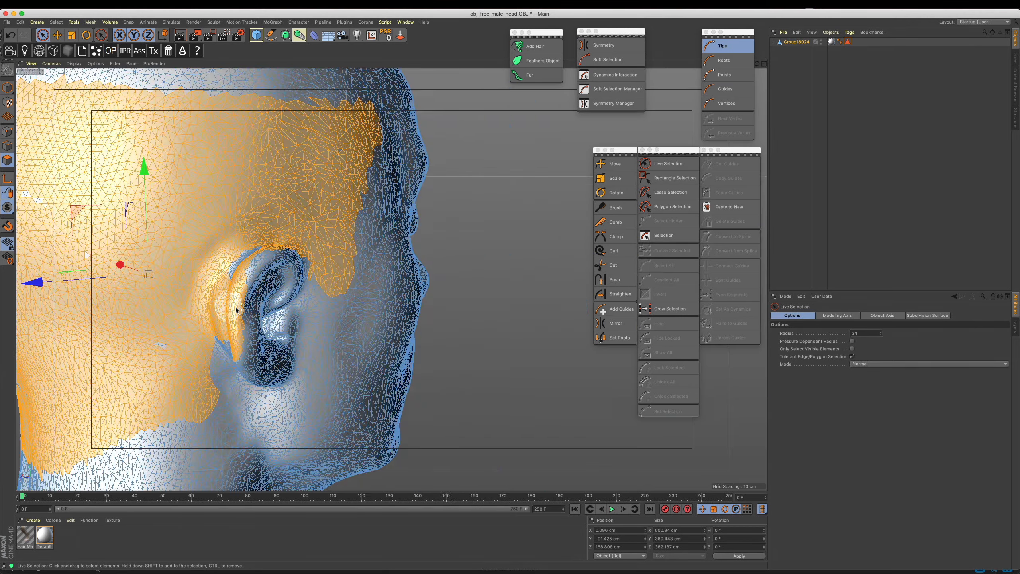
alt+drag(236, 309, 257, 336)
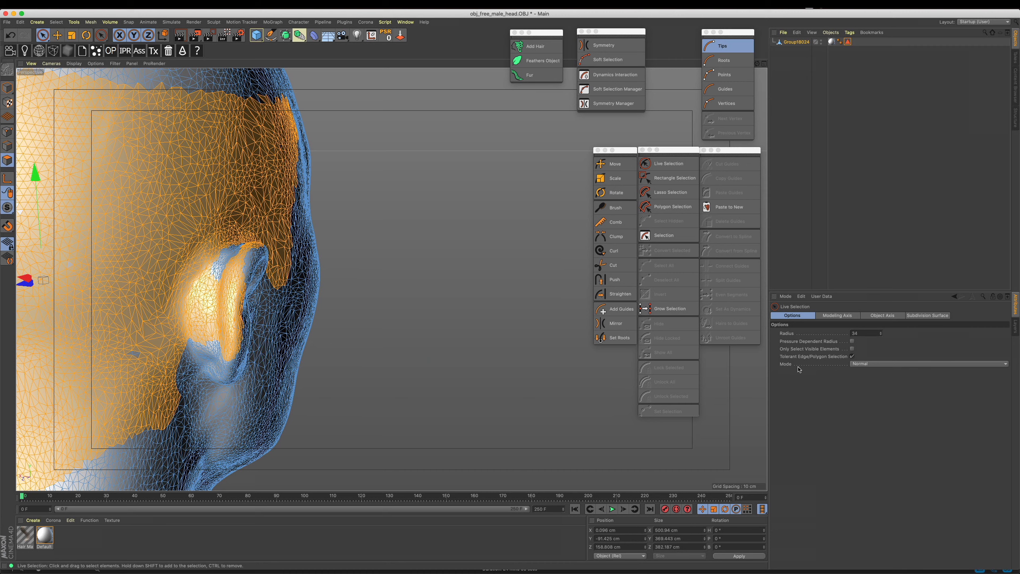
click(853, 348)
mouse_move(235, 349)
ctrl+mouse_down()
mouse_move(228, 296)
mouse_move(209, 305)
ctrl+mouse_up()
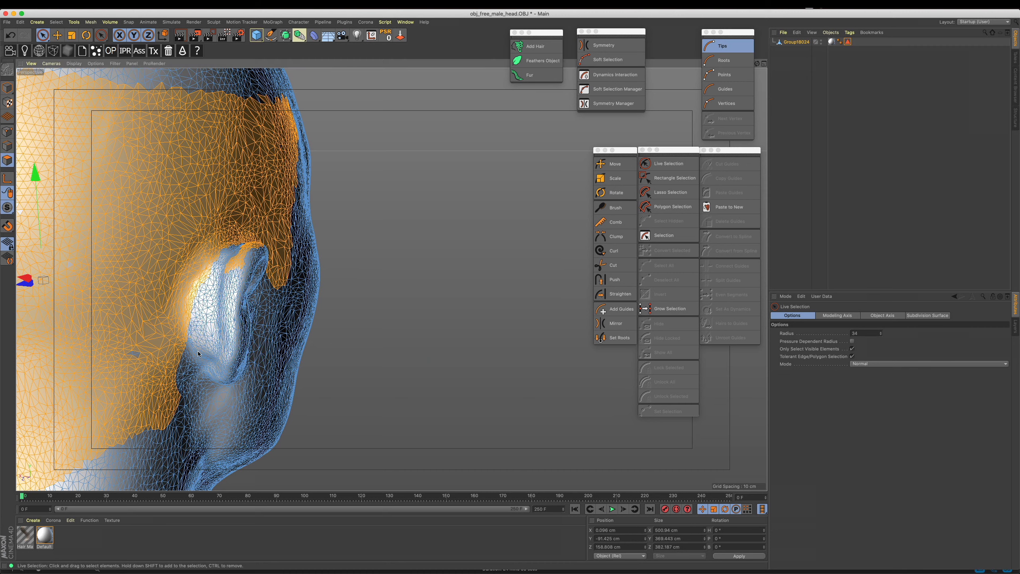
alt+drag(276, 307, 192, 334)
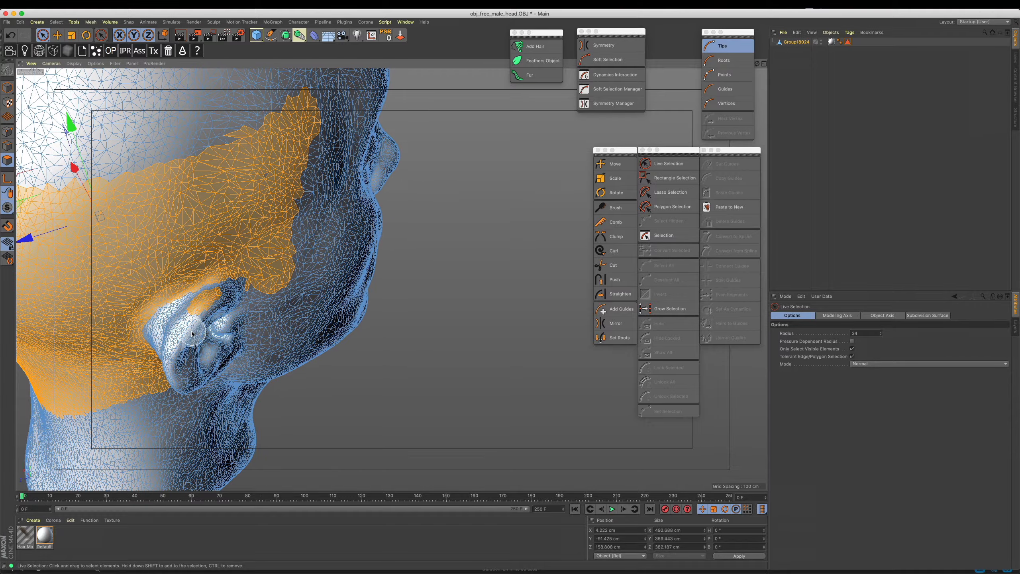
- Deselect the polygons on the back of the opposite ear with Live Selection
alt+drag(220, 299, 336, 262)
scroll(335, 262, up, 5)
mouse_move(539, 224)
alt+mouse_down()
mouse_move(400, 263)
mouse_move(416, 256)
mouse_move(448, 279)
mouse_move(456, 304)
alt+mouse_up()
mouse_move(481, 350)
alt+mouse_down()
mouse_move(435, 209)
mouse_move(447, 229)
mouse_move(401, 287)
alt+mouse_up()
mouse_move(442, 250)
ctrl+mouse_down()
mouse_move(439, 206)
mouse_move(438, 289)
ctrl+mouse_up()
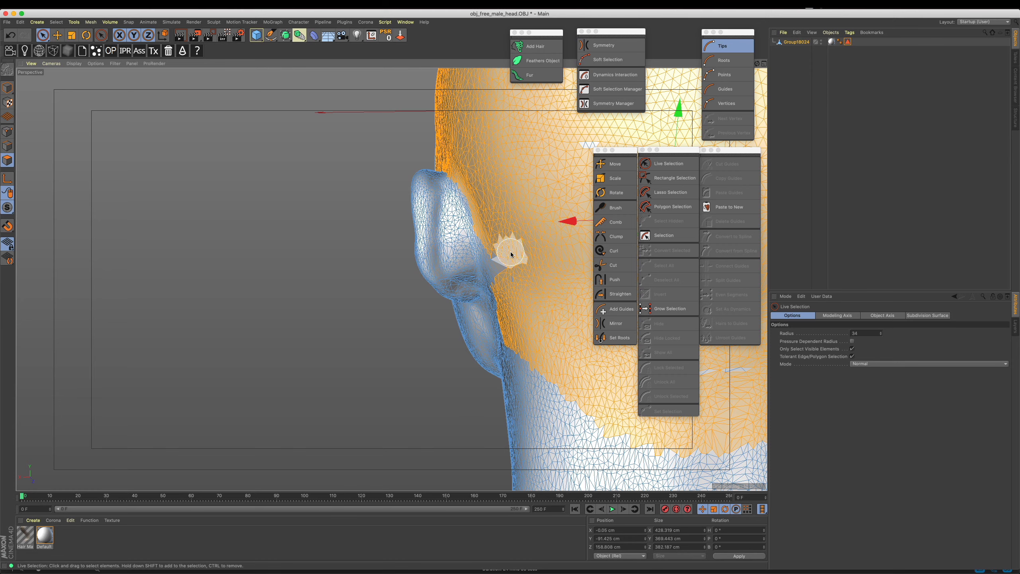
alt+drag(527, 303, 490, 264)
scroll(407, 169, down, 10)
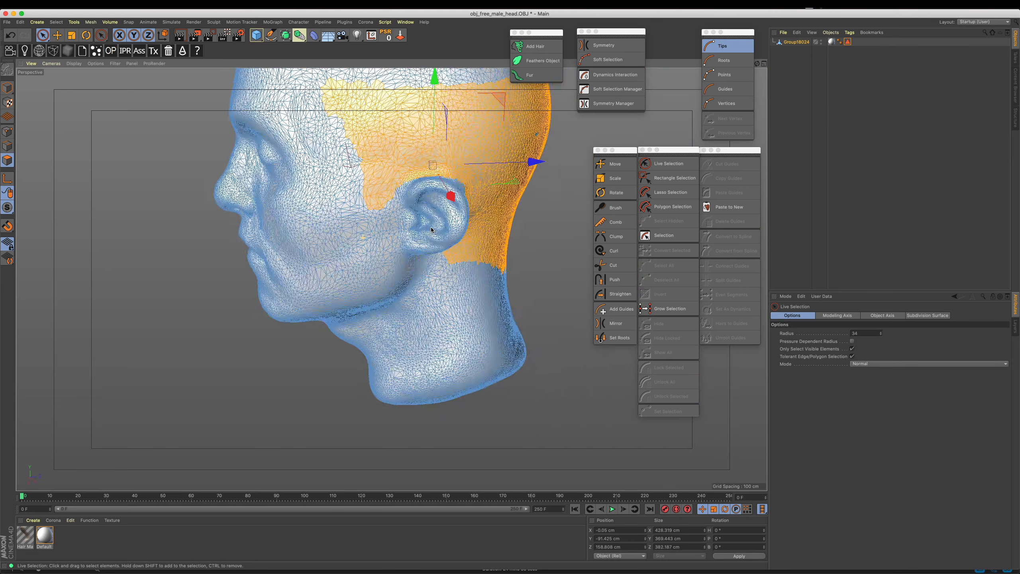
alt+drag(407, 169, 306, 197)
alt+middle_drag(243, 205, 309, 224)
alt+drag(309, 224, 214, 112)
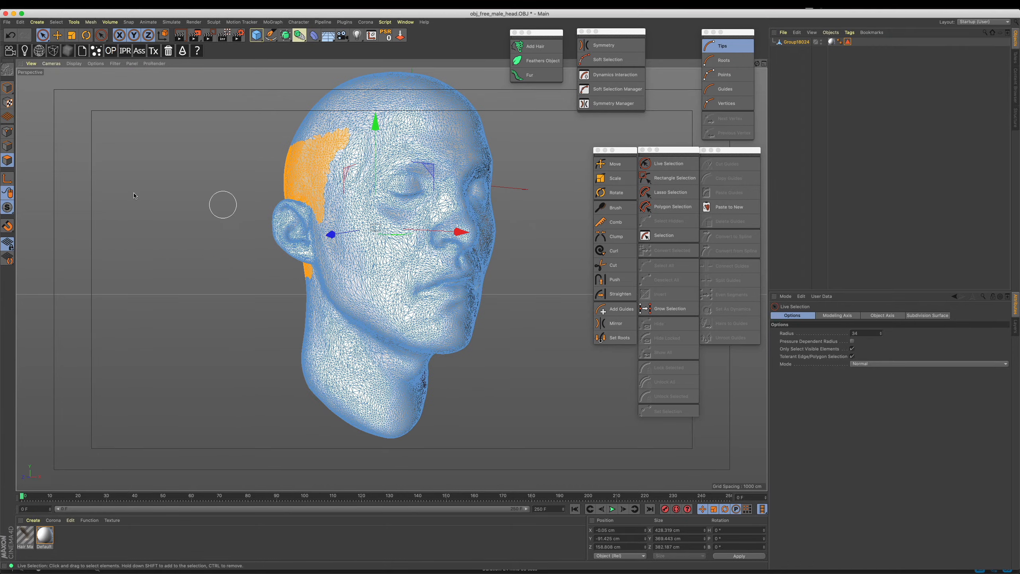
click(56, 22)
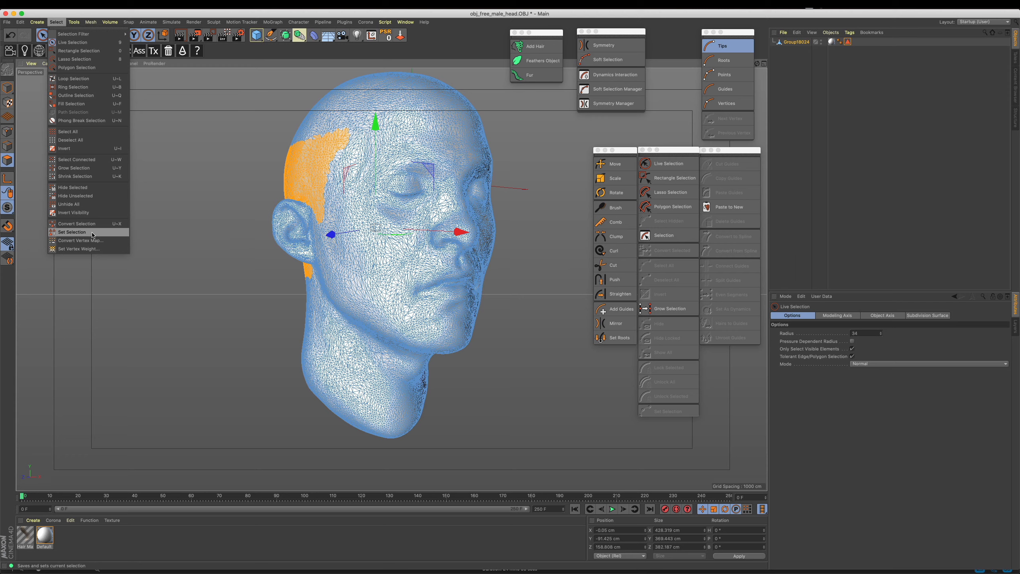
click(93, 234)
click(861, 83)
click(797, 42)
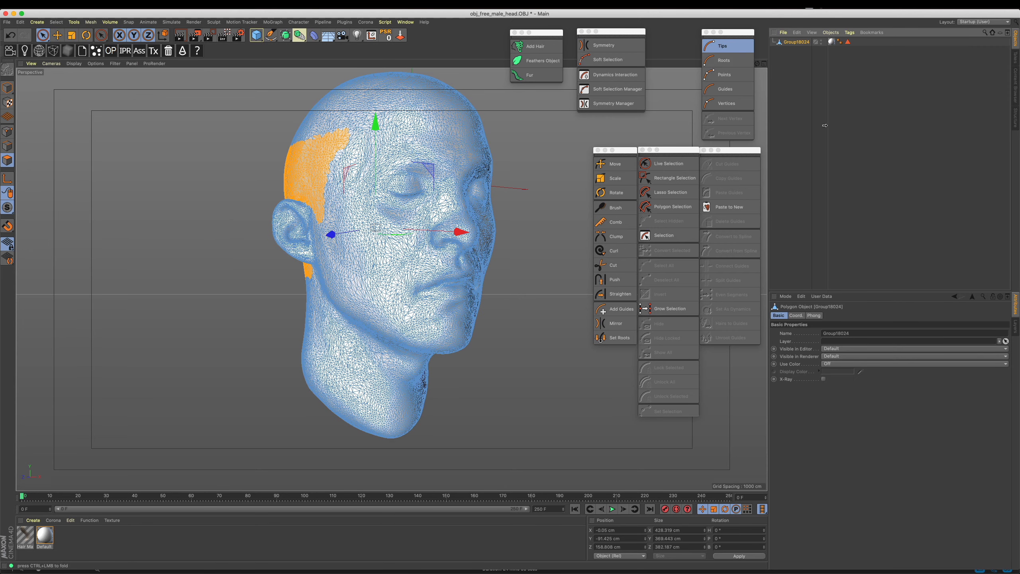
double_click(847, 42)
click(814, 73)
click(800, 43)
key(super+z)
key(super+z)
key(super+z)
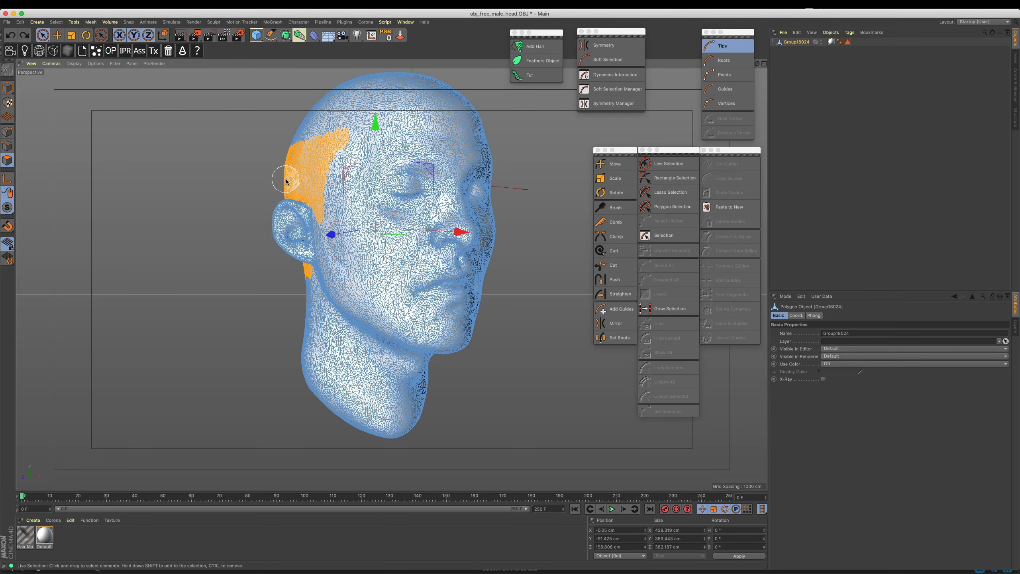
- Select the head object without its existing selection tag and store the side polygons as a new polygon selection named "head side"
alt+drag(350, 177, 364, 190)
click(865, 62)
click(800, 43)
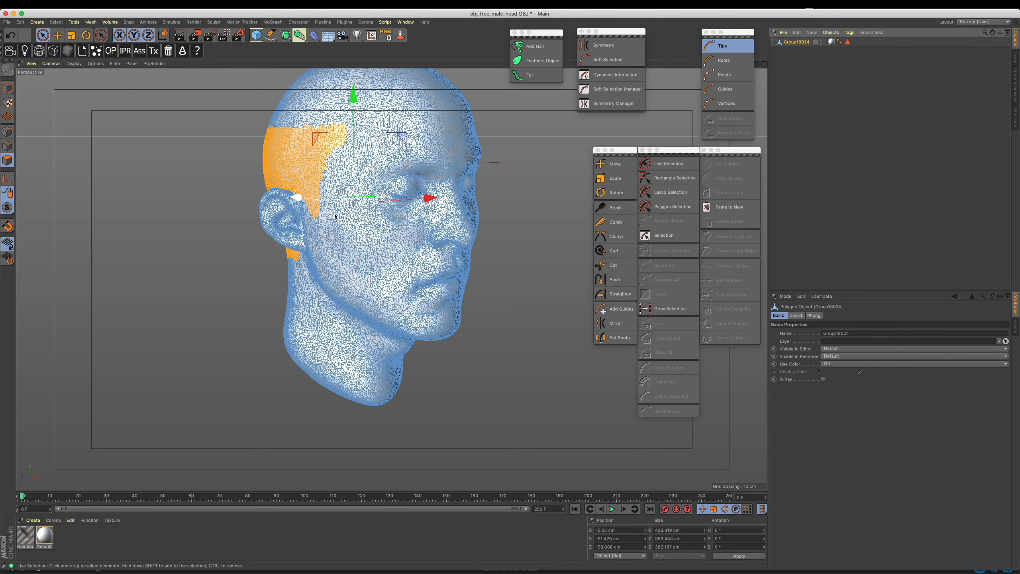
click(56, 22)
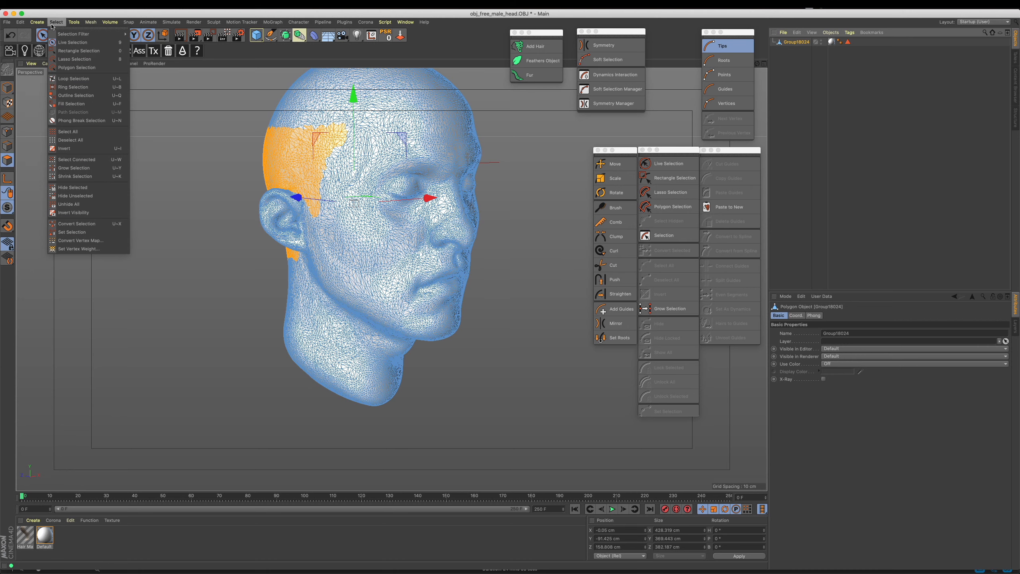
click(72, 232)
double_click(824, 326)
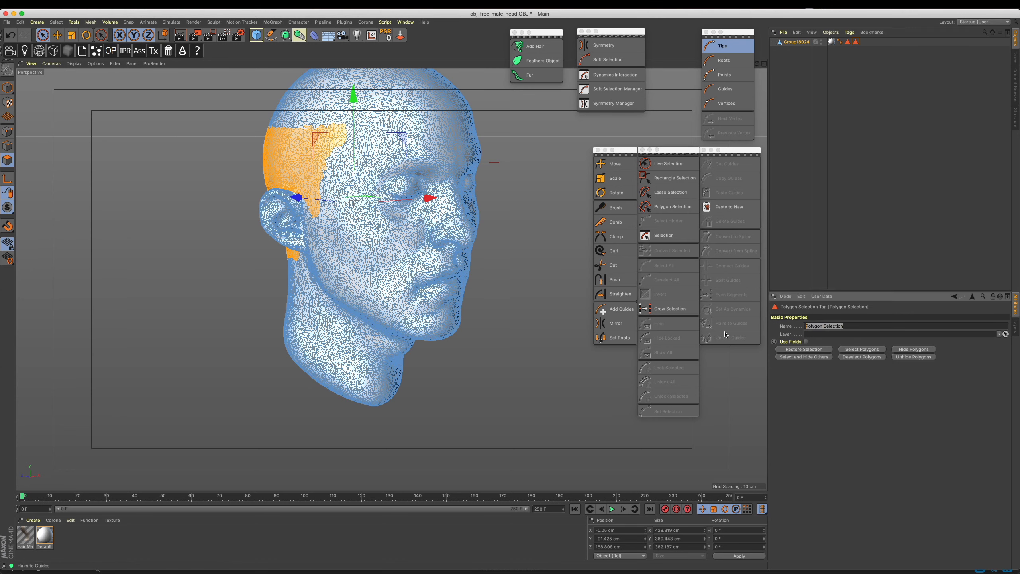
text(head side)
- Return the head to model mode, activate the Move tool and show the head from the front
click(7, 88)
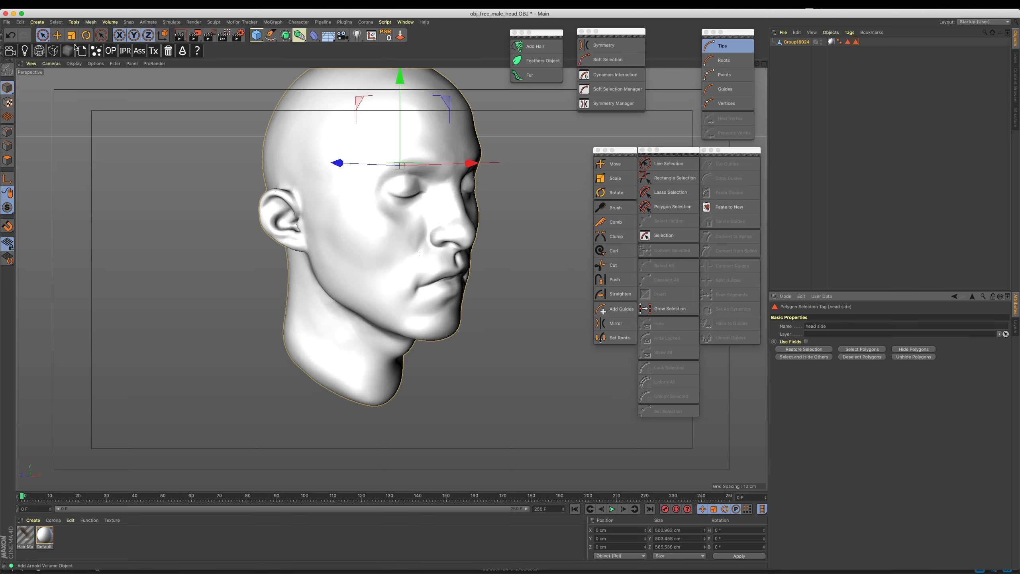
click(57, 36)
alt+drag(169, 157, 32, 104)
alt+middle_drag(31, 104, 2, 103)
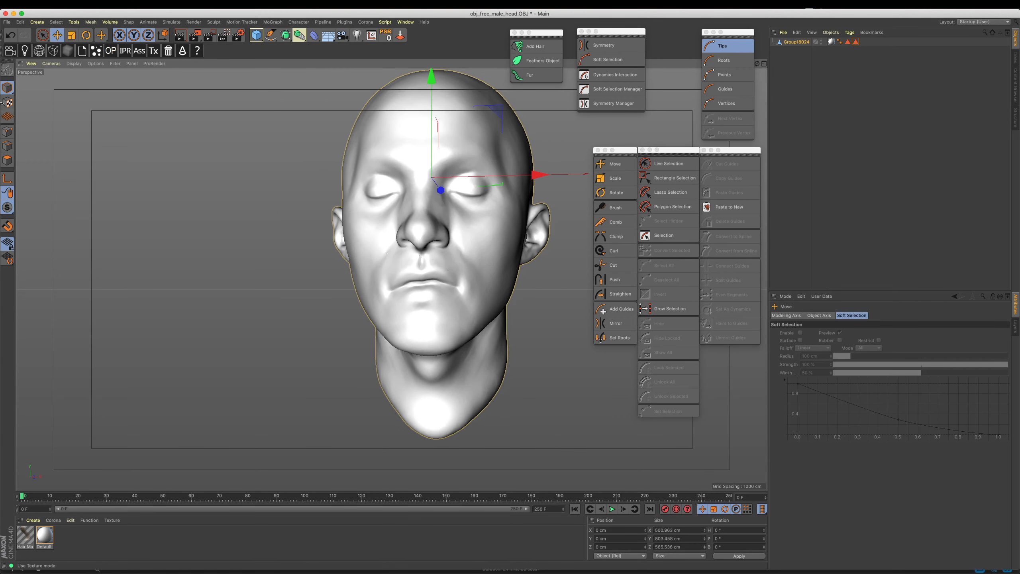
- Activate Live Selection in polygon mode for the head object, try one selection stroke above the upper lip and undo it
click(7, 160)
click(43, 35)
alt+drag(402, 225, 423, 236)
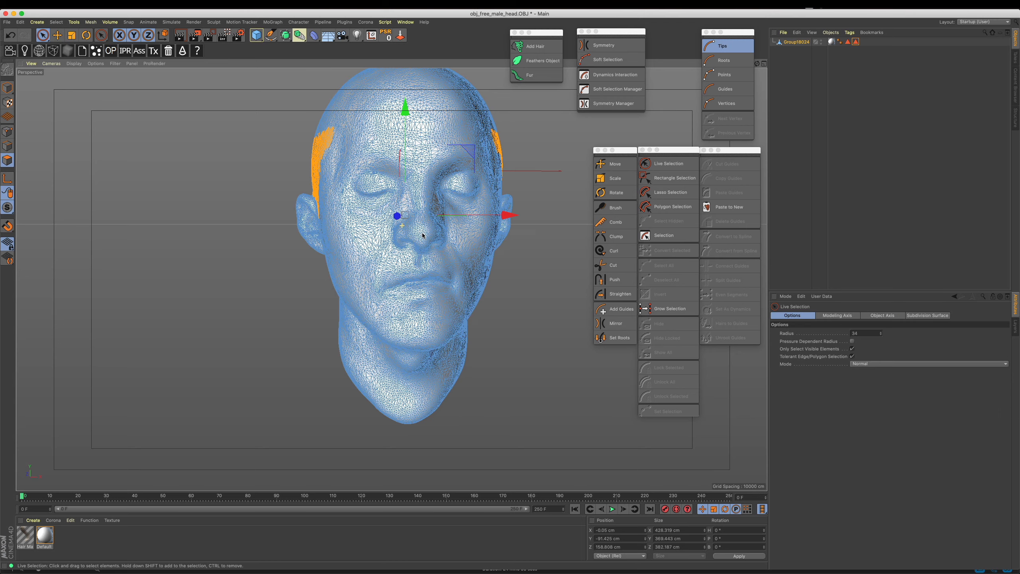
click(934, 159)
click(798, 42)
alt+drag(340, 356, 320, 340)
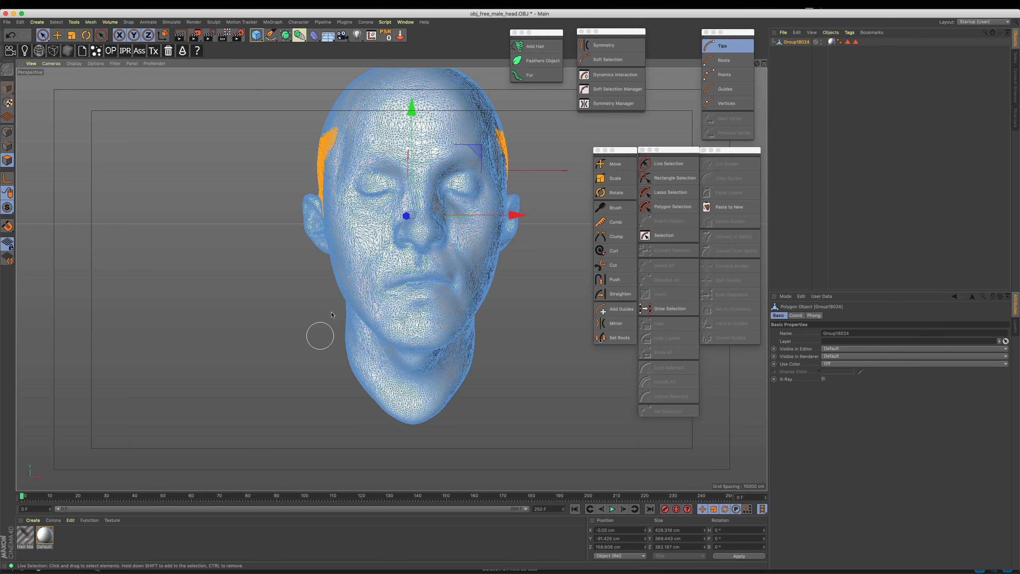
scroll(489, 253, up, 3)
drag(382, 269, 441, 270)
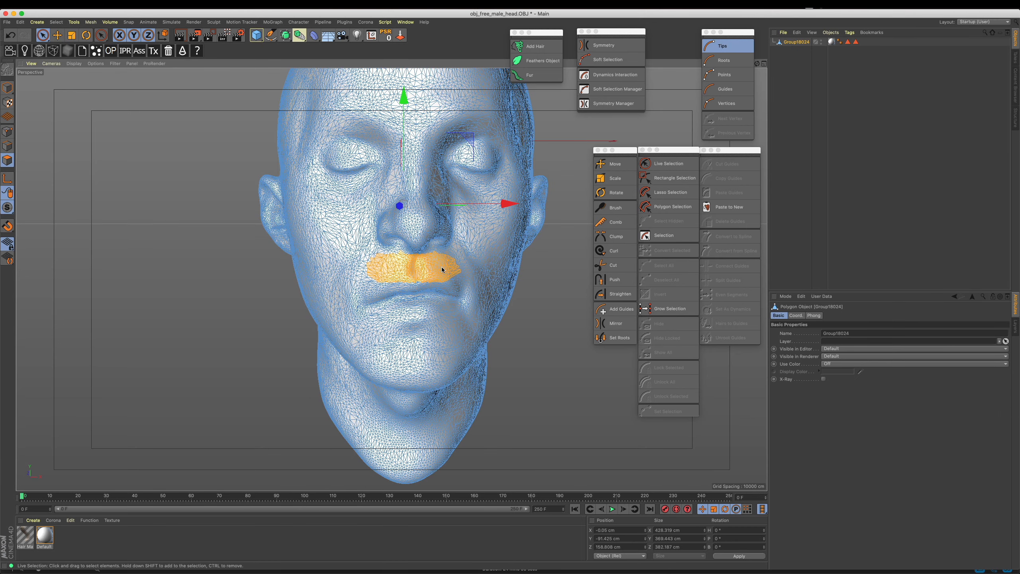
key(ctrl+z)
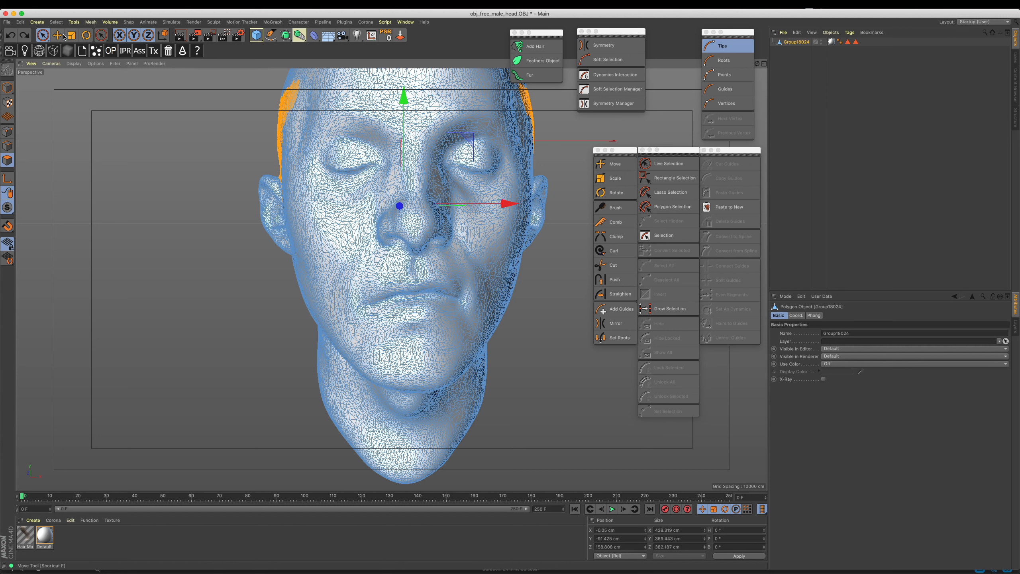
- Set the Live Selection radius to 20 and select the goatee polygons above the upper lip, beside the mouth and over the chin
click(42, 35)
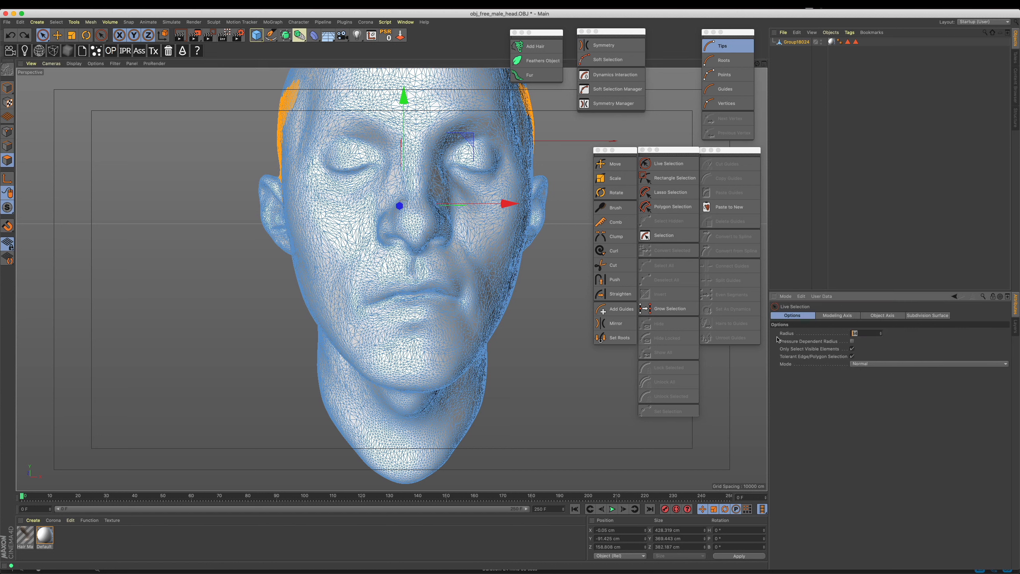
mouse_move(366, 270)
mouse_down()
mouse_move(439, 272)
mouse_move(414, 251)
mouse_up()
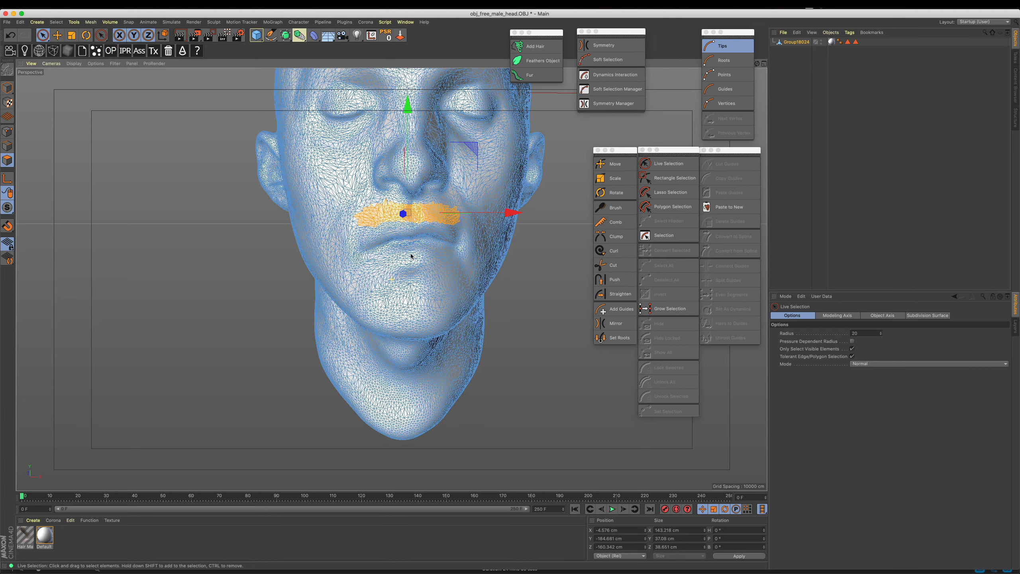
drag(363, 218, 353, 245)
mouse_move(351, 289)
mouse_down()
mouse_move(366, 316)
mouse_move(414, 326)
mouse_move(448, 284)
mouse_move(411, 282)
mouse_up()
mouse_move(395, 316)
mouse_down()
mouse_move(368, 300)
mouse_move(456, 284)
mouse_move(466, 238)
mouse_move(446, 216)
mouse_up()
drag(385, 215, 373, 217)
mouse_move(449, 212)
mouse_down()
mouse_move(476, 241)
mouse_move(466, 297)
mouse_move(440, 324)
mouse_move(385, 328)
mouse_move(348, 288)
mouse_move(346, 240)
mouse_move(361, 219)
mouse_up()
mouse_move(452, 262)
alt+mouse_down()
mouse_move(451, 290)
mouse_move(433, 293)
alt+mouse_up()
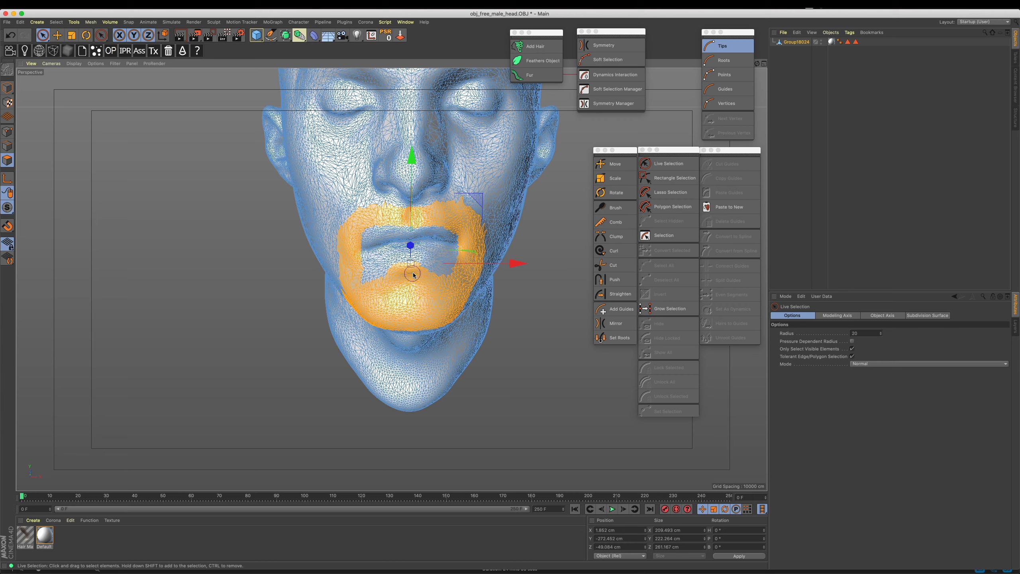
- Deselect the stray polygons on the neck below the jaw, keeping the goatee area selected
alt+right_drag(492, 285, 444, 299)
alt+drag(444, 273, 448, 250)
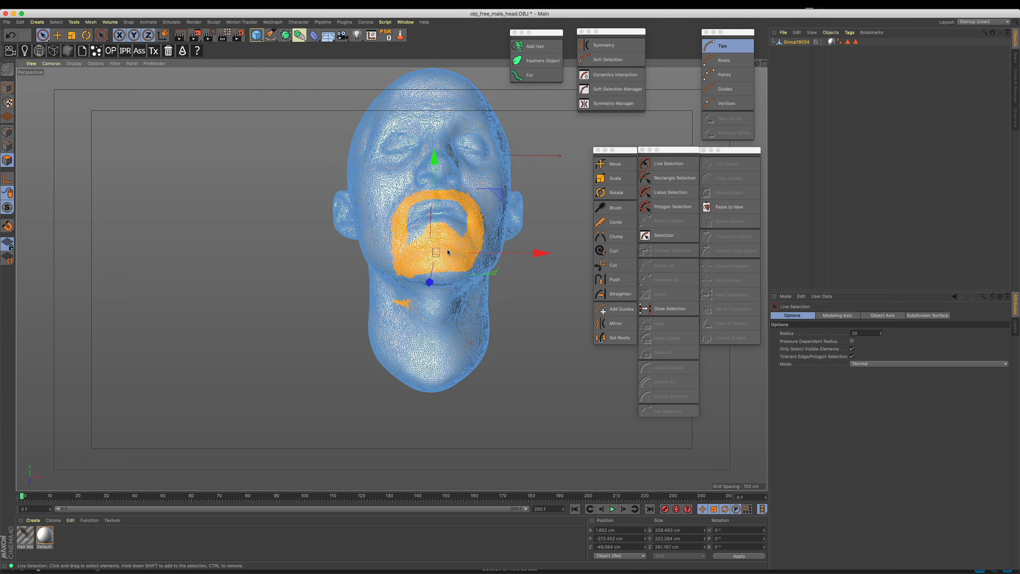
scroll(439, 299, up, 3)
mouse_move(439, 299)
alt+mouse_down()
mouse_move(430, 268)
mouse_move(490, 277)
alt+mouse_up()
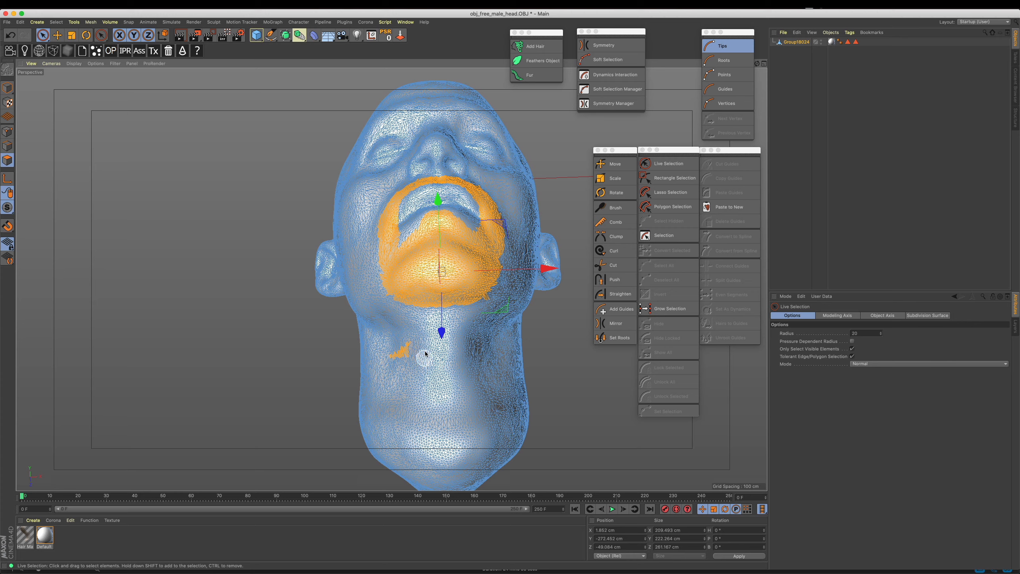
alt+drag(389, 348, 452, 288)
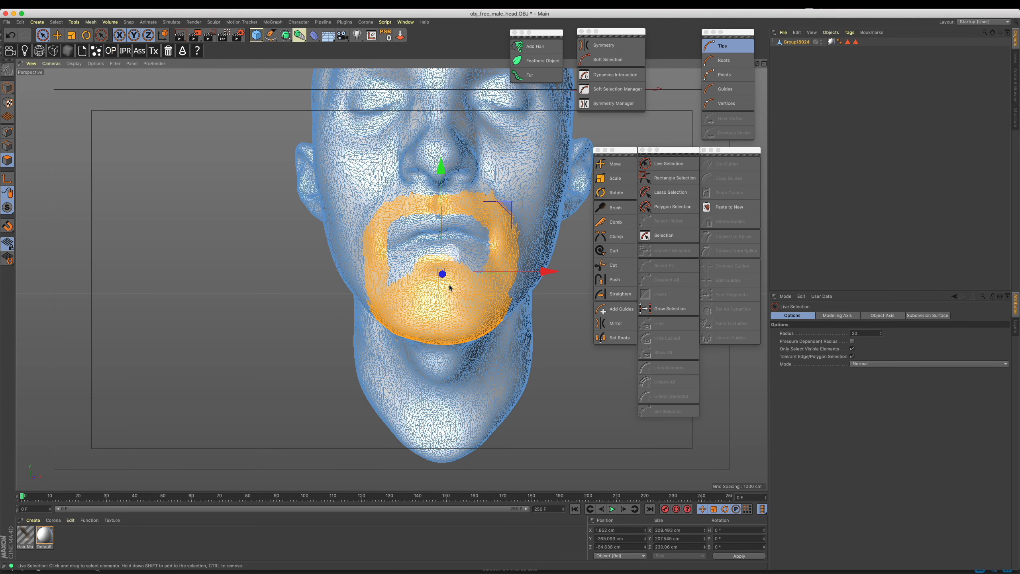
- Set the Live Selection radius to 10 and refine the edges of the goatee selection around the lips, mouth corners and jaw
click(864, 334)
text(10)
key(Return)
alt+drag(403, 263, 394, 275)
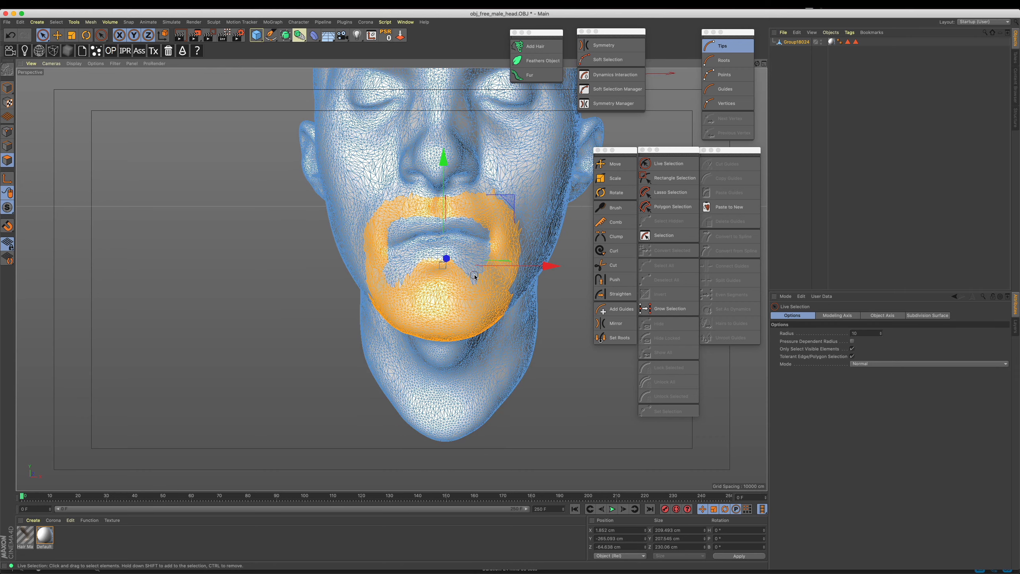
alt+drag(420, 248, 420, 237)
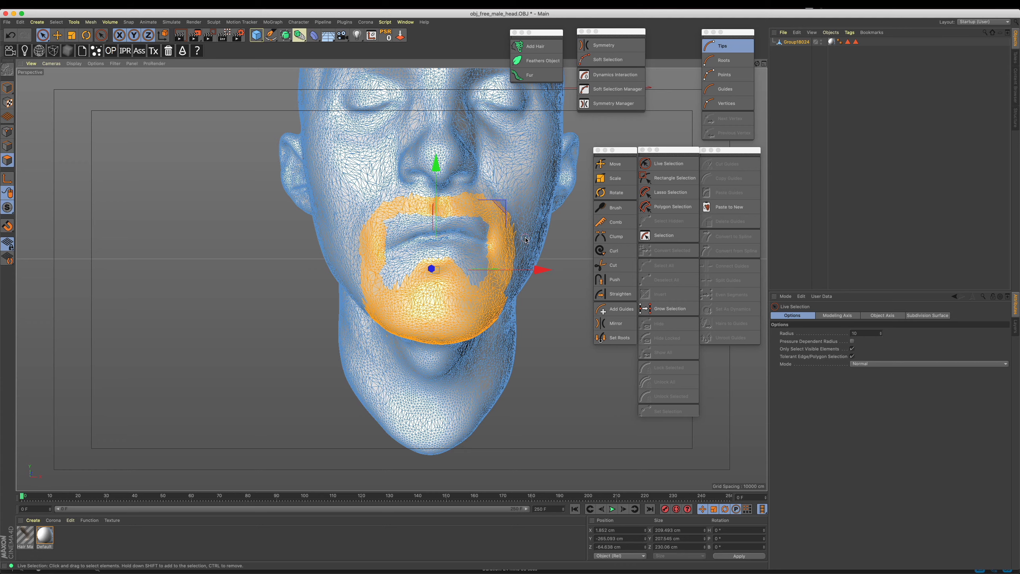
alt+drag(398, 189, 405, 261)
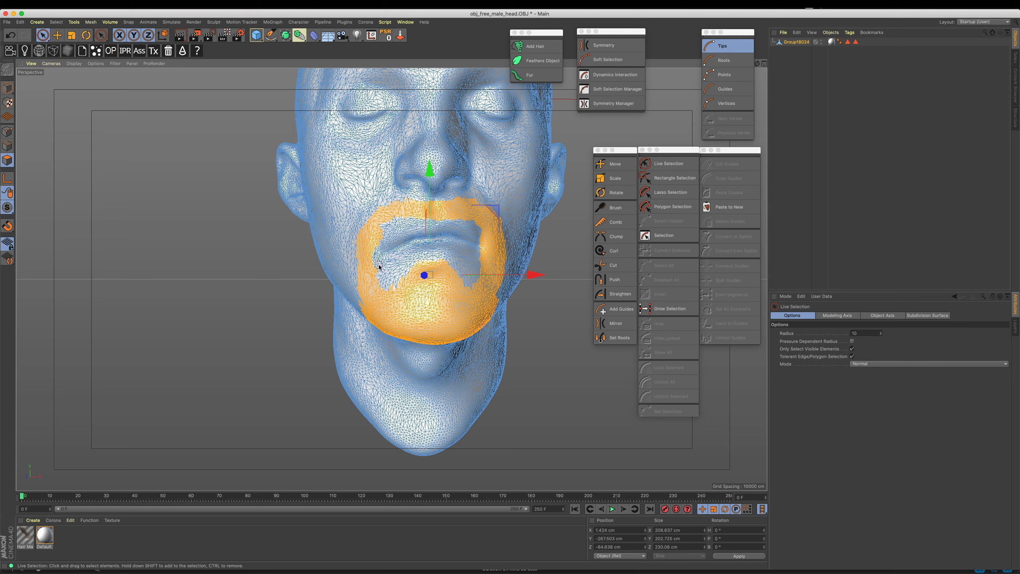
alt+drag(498, 248, 485, 261)
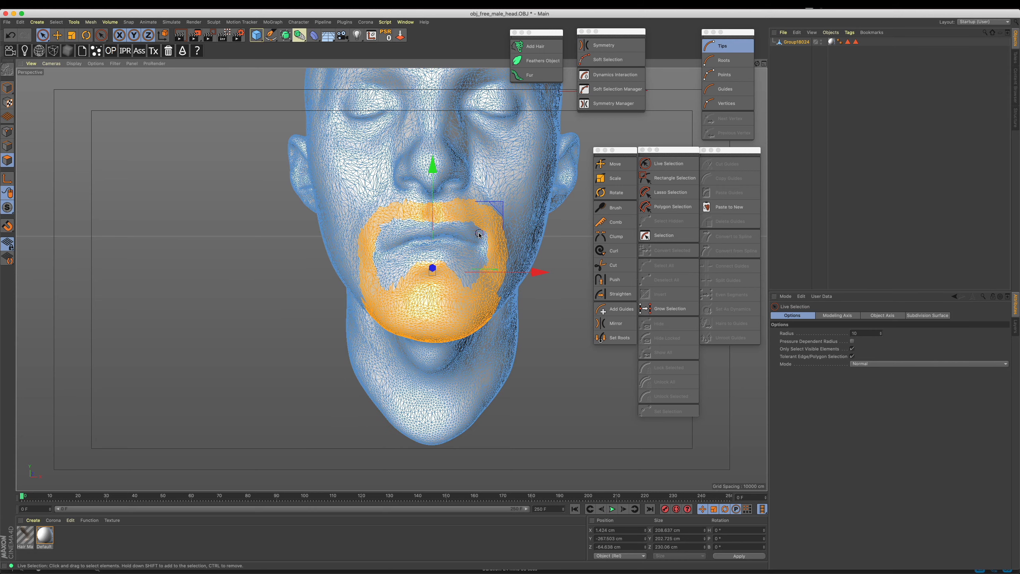
alt+drag(477, 276, 497, 328)
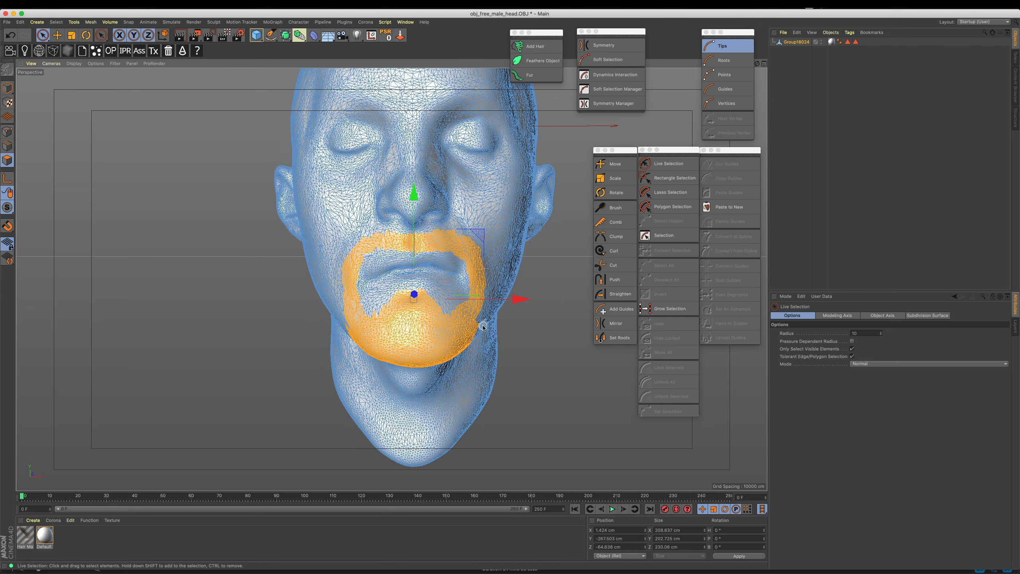
alt+drag(365, 337, 413, 289)
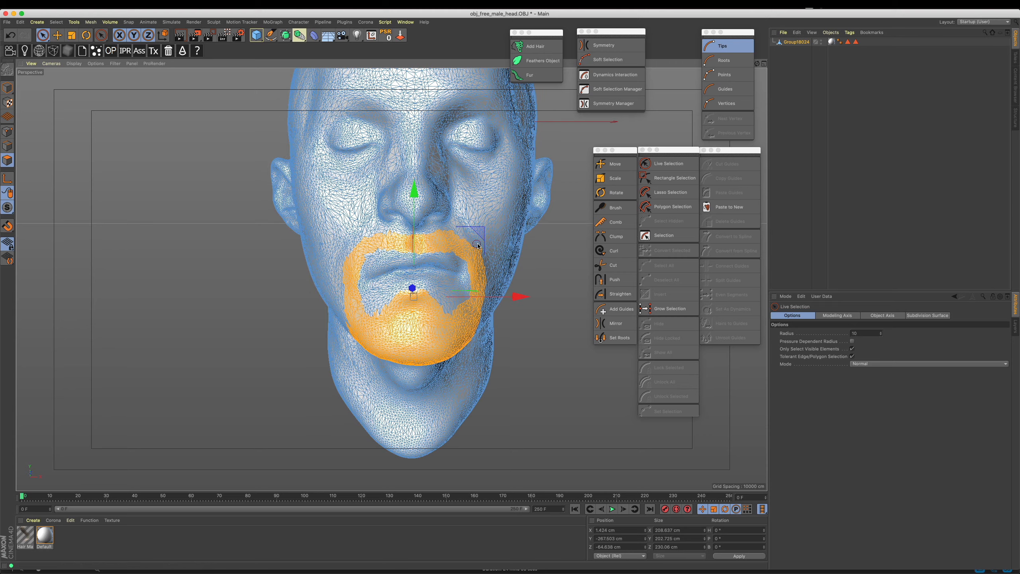
alt+drag(498, 306, 485, 315)
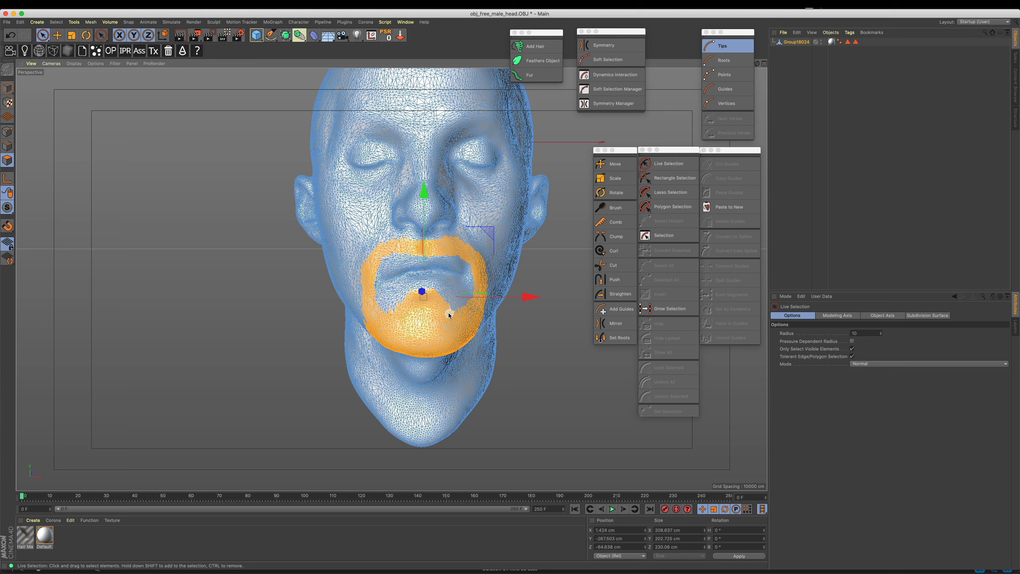
alt+drag(555, 272, 523, 273)
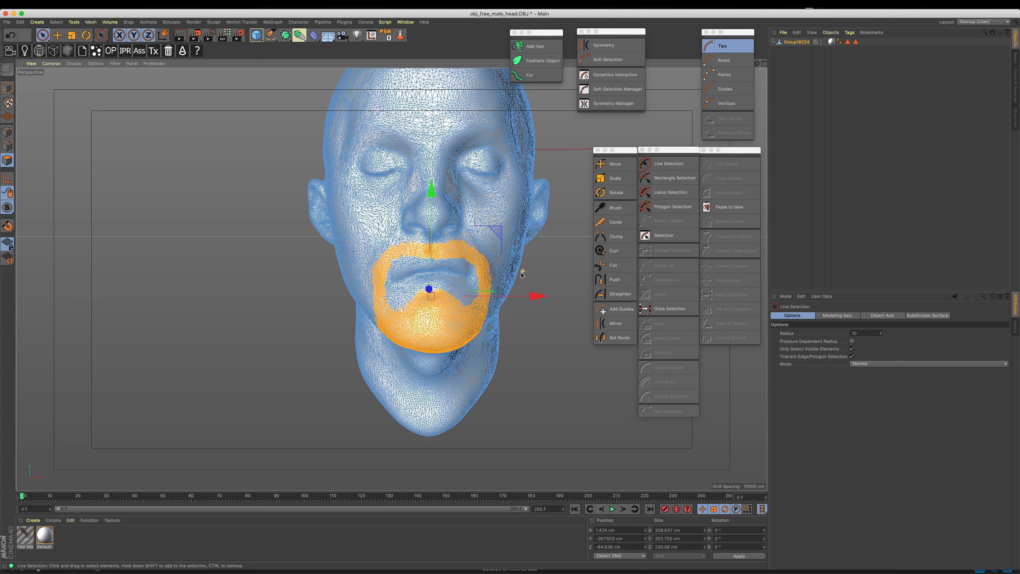
- Store the goatee polygons as a new polygon selection named "face"
click(59, 21)
click(72, 232)
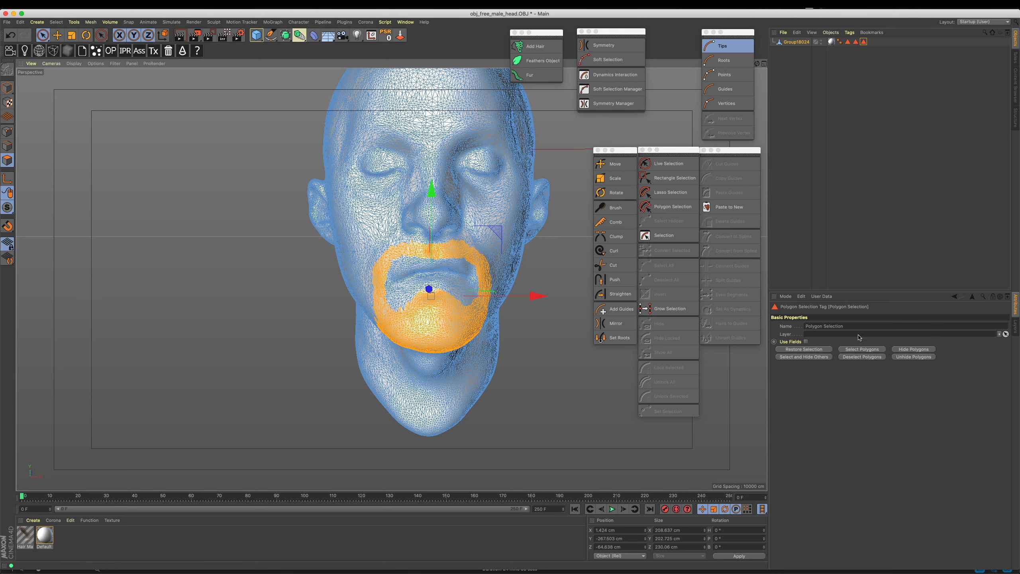
click(839, 327)
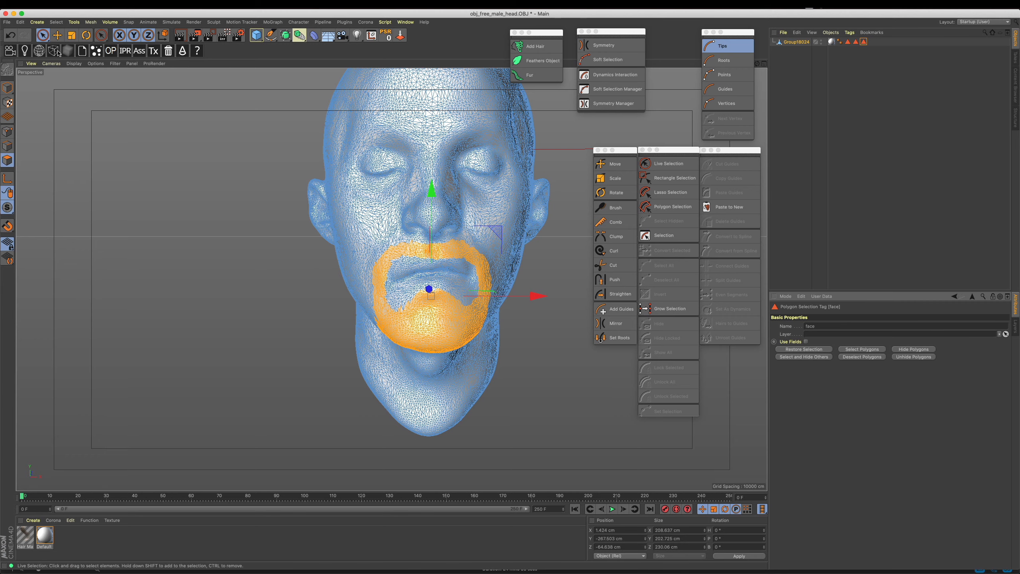
- Return the head to model mode and add a Hair object to it
click(7, 88)
click(799, 64)
click(536, 46)
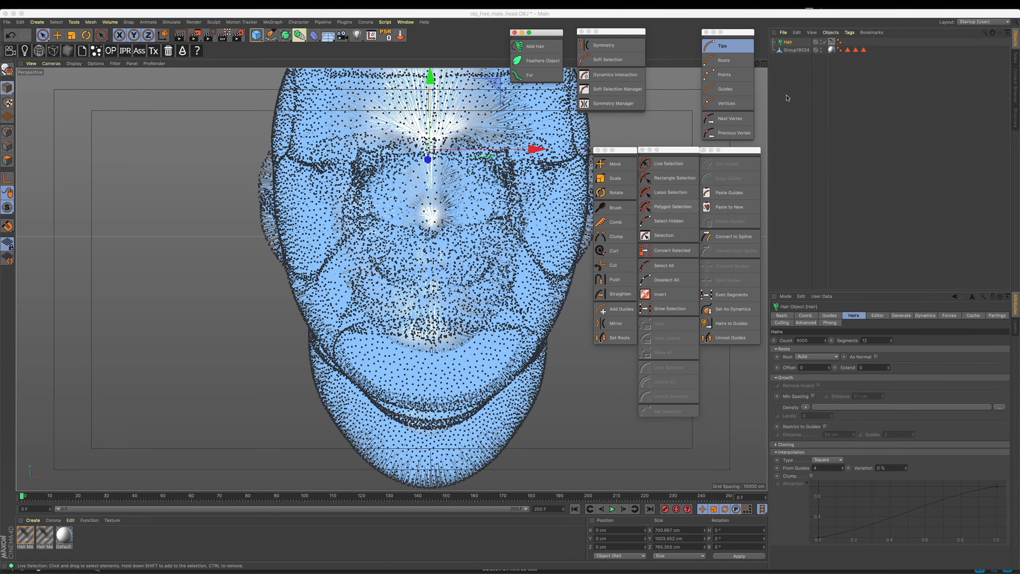
- Link the hair guides to the "head center" polygon selection so they grow only on the top of the head
click(830, 316)
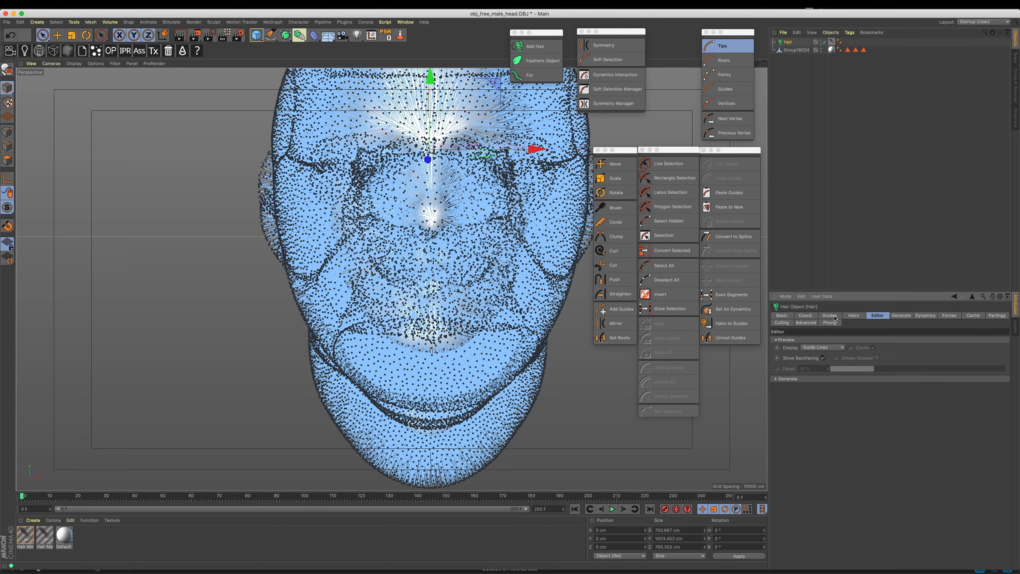
click(848, 50)
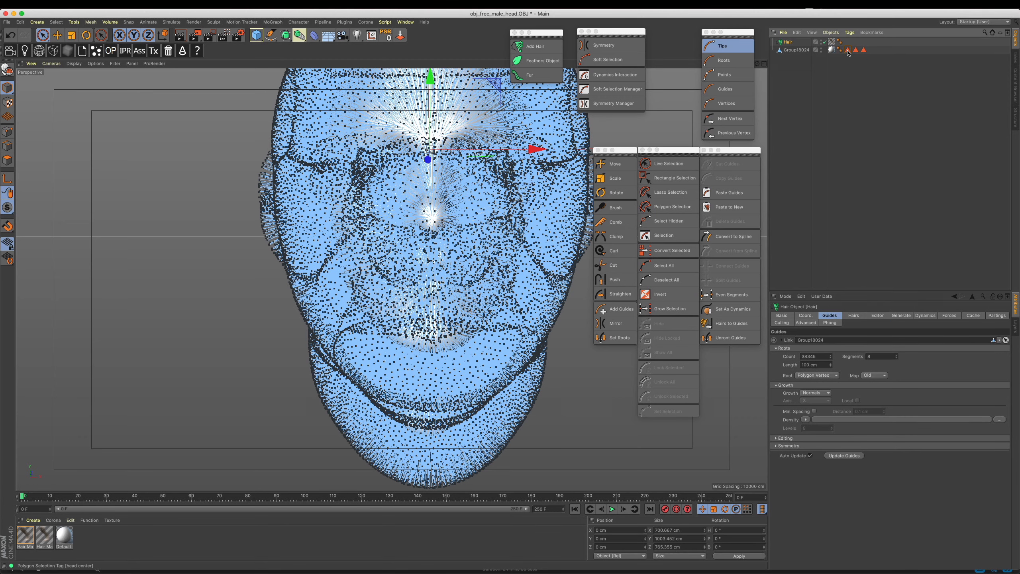
key(h)
alt+drag(504, 231, 461, 279)
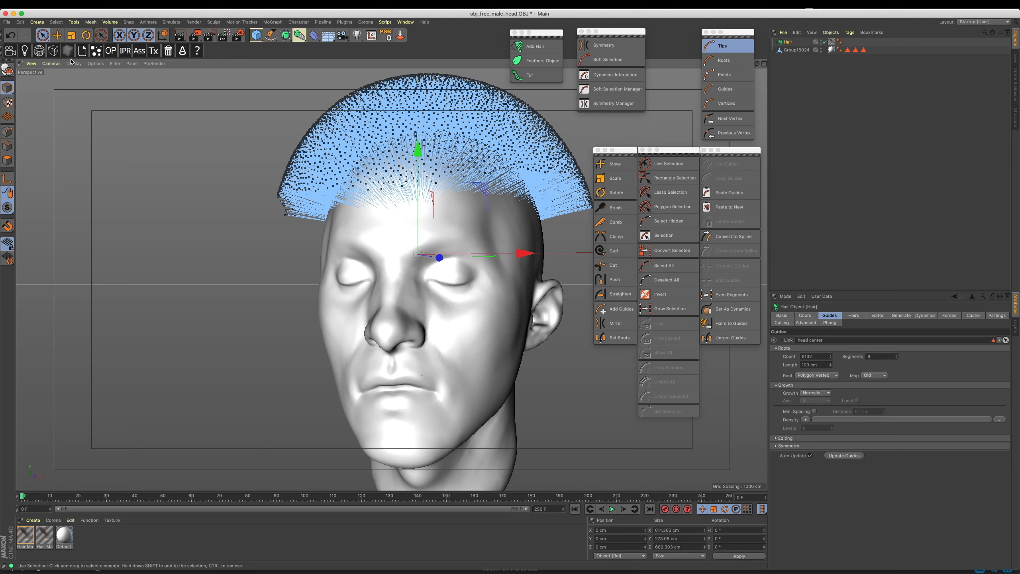
- Play the animation to preview how the guides on the top of the head fall, and stop playback
key(e)
click(613, 510)
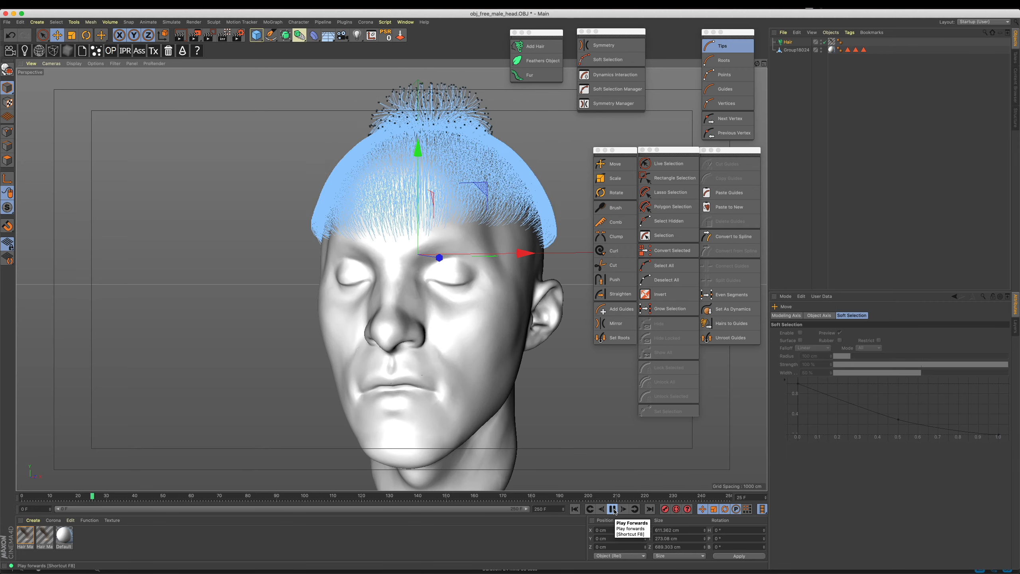
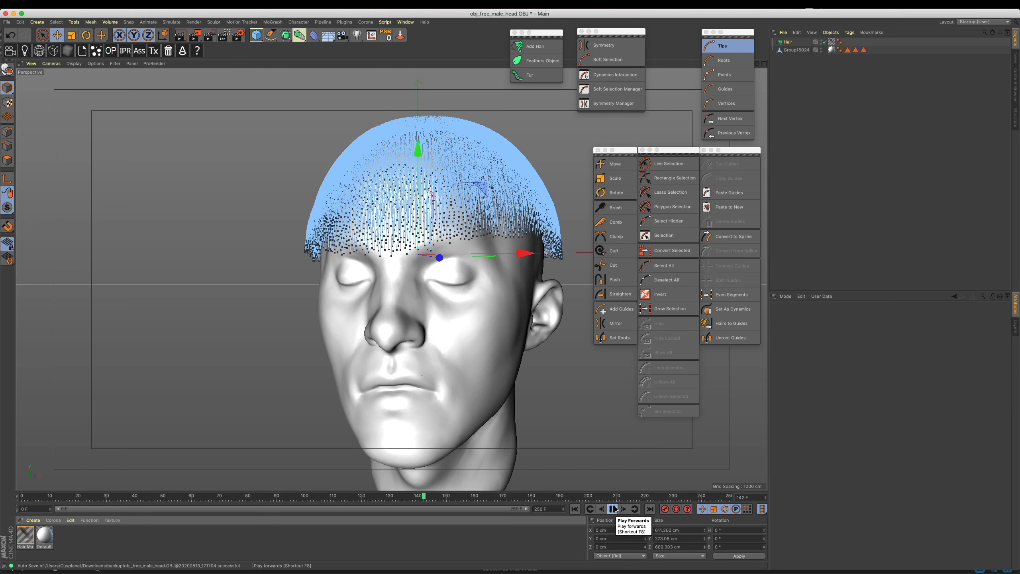
click(613, 510)
scroll(386, 284, up, 1)
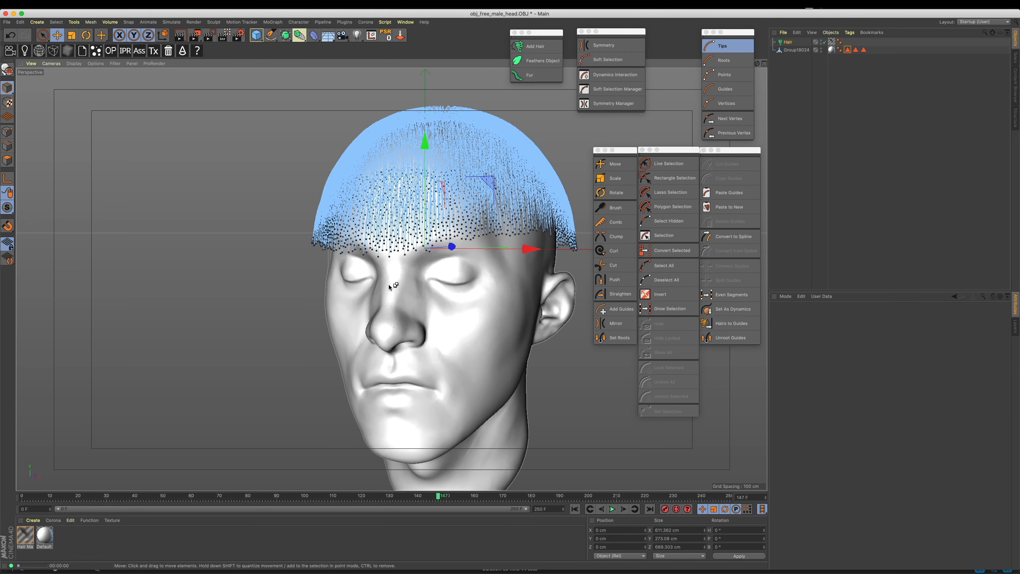
key(super+r)
alt+middle_drag(452, 162, 404, 211)
scroll(403, 210, up, 1)
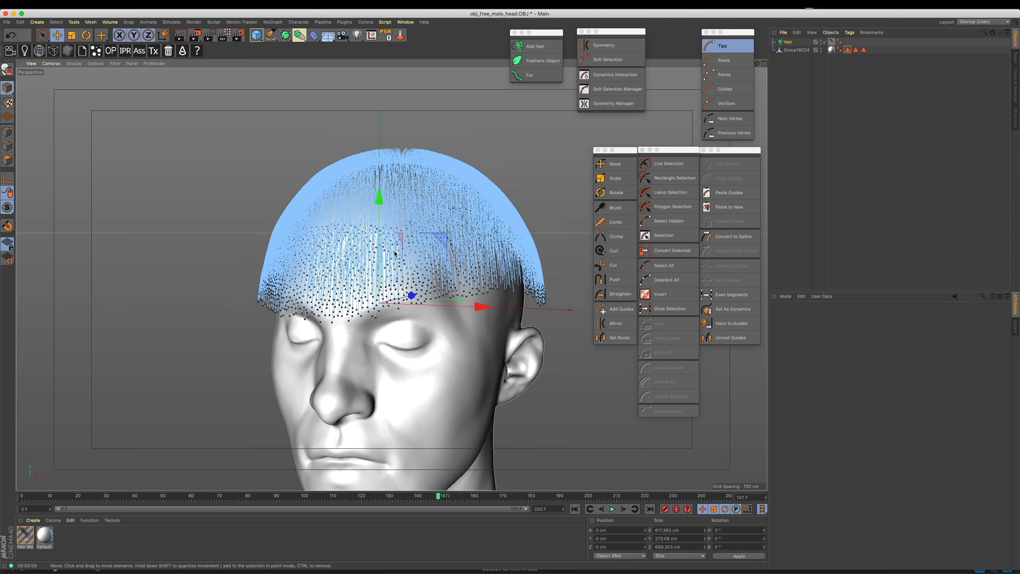
- Set the Hair object's guides to 17 segments and a length of 42 cm
click(788, 42)
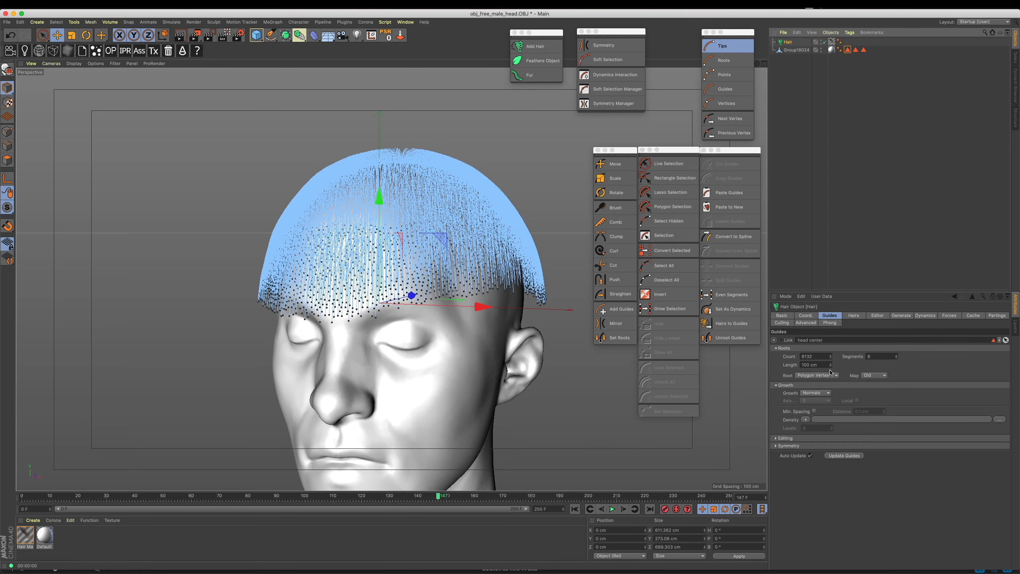
click(898, 355)
click(897, 355)
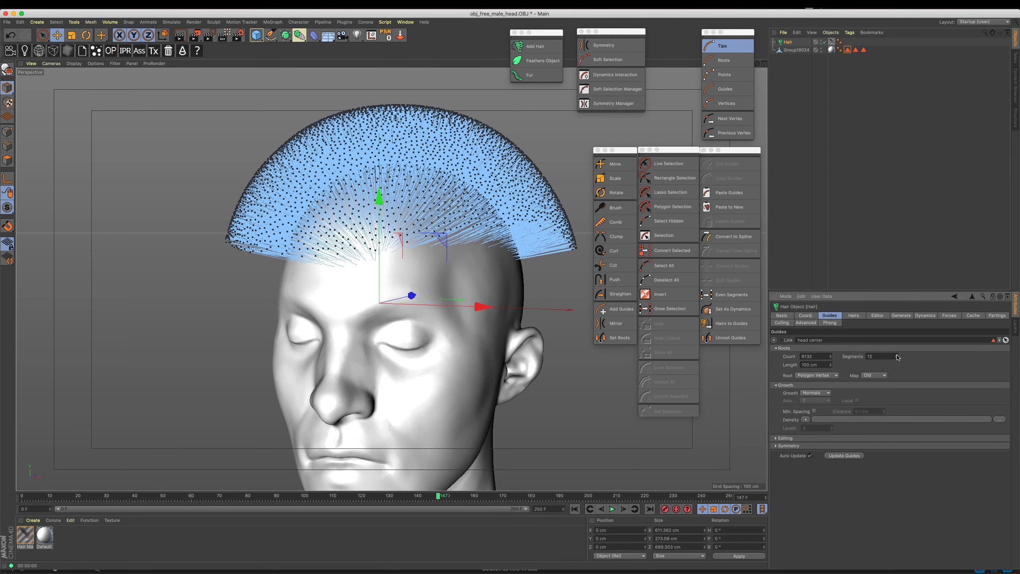
click(897, 355)
mouse_move(831, 365)
mouse_down()
mouse_move(831, 399)
mouse_move(829, 361)
mouse_up()
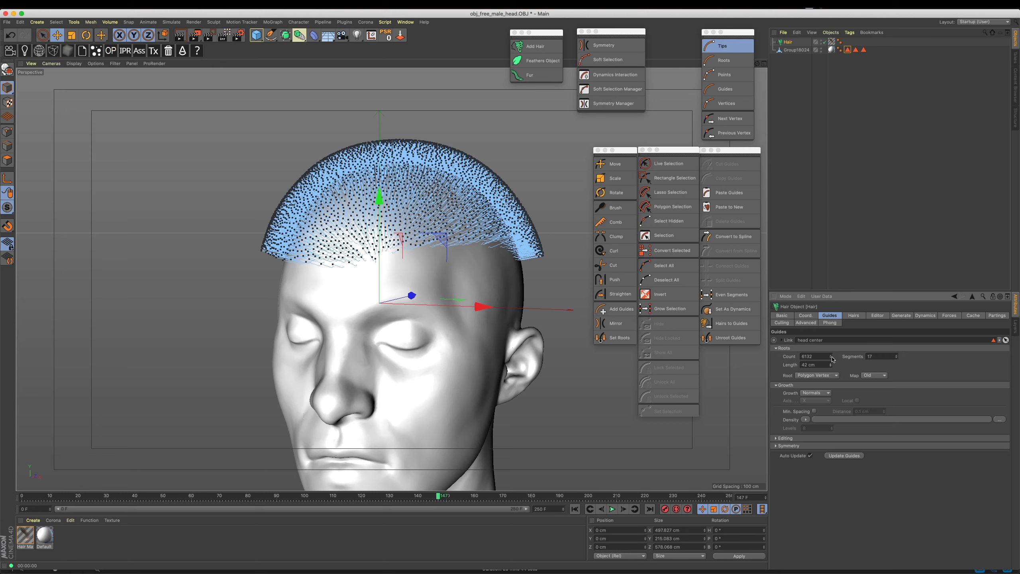
- Set the Hair object's guide count to 200
drag(773, 356, 706, 358)
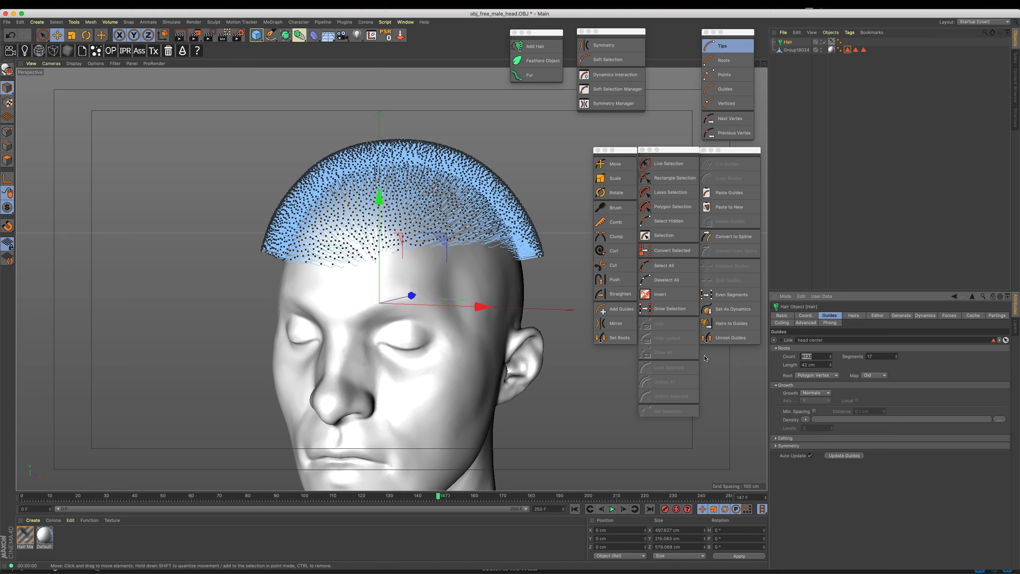
text(50)
key(Return)
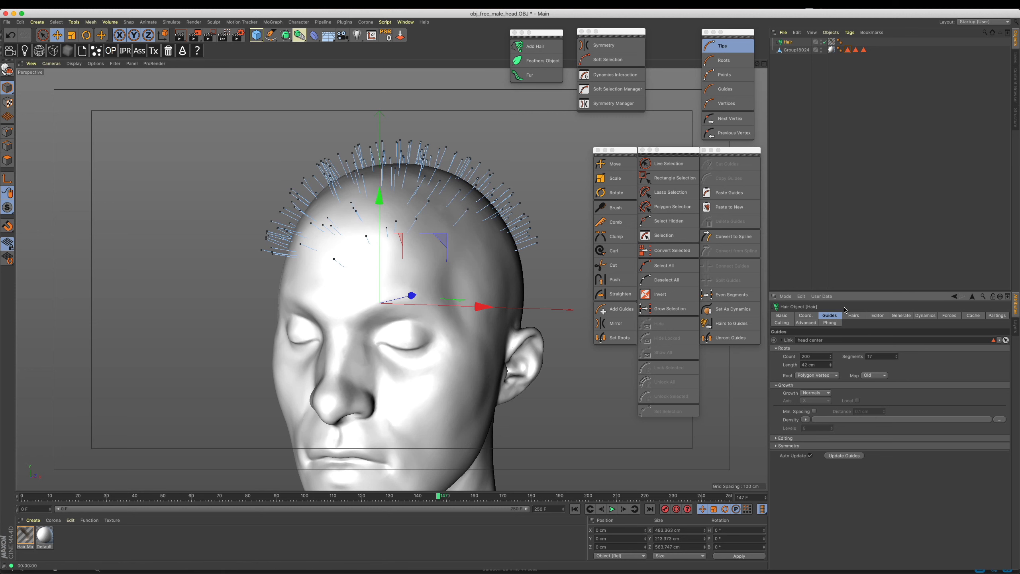
- Change the Hair object's editor display to Hair Lines
click(857, 317)
click(831, 315)
click(856, 316)
click(878, 316)
click(836, 346)
click(829, 381)
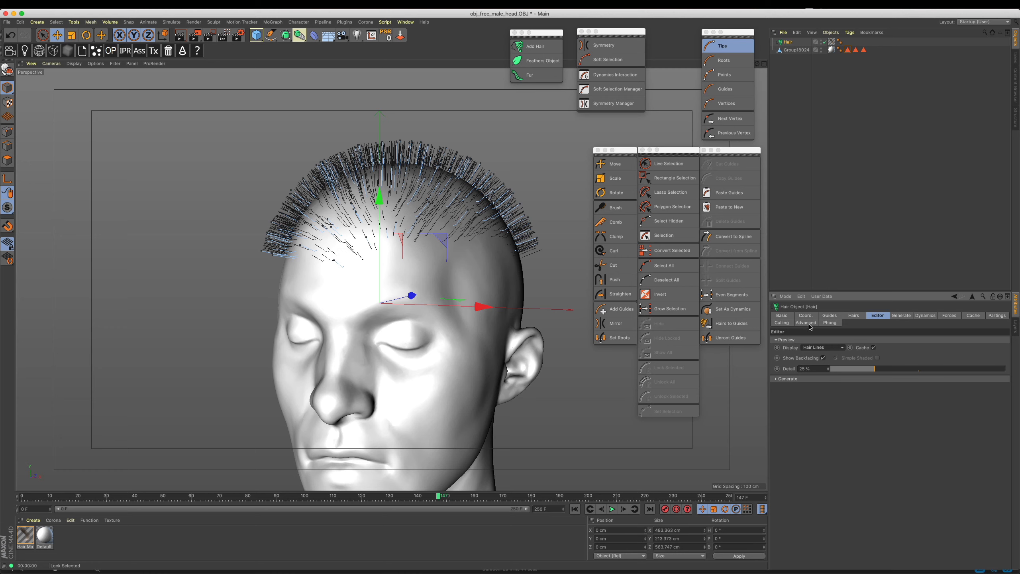
- Set the Hair object's hair segments to 15 and render the view to check the result from the front
click(857, 317)
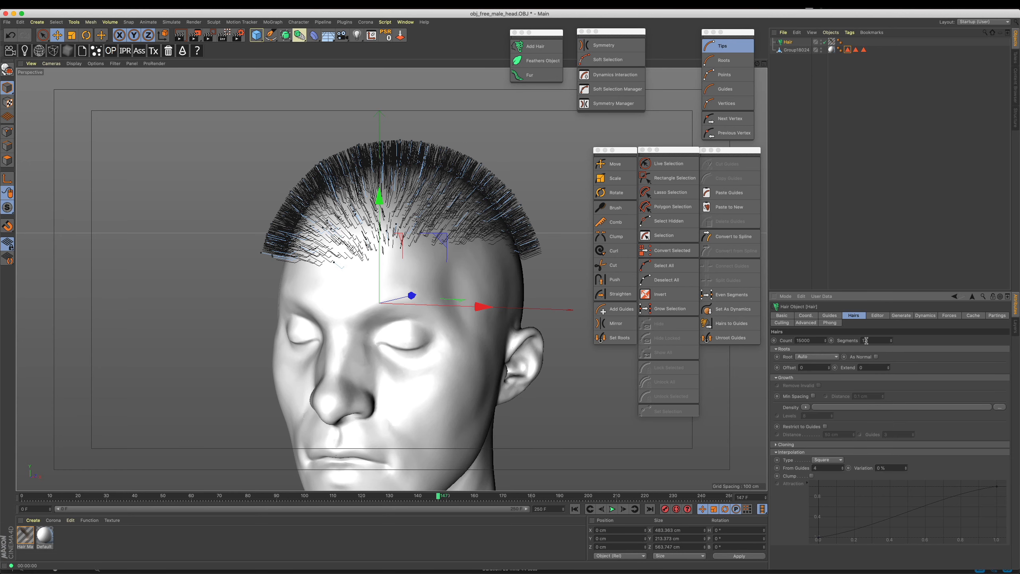
key(Return)
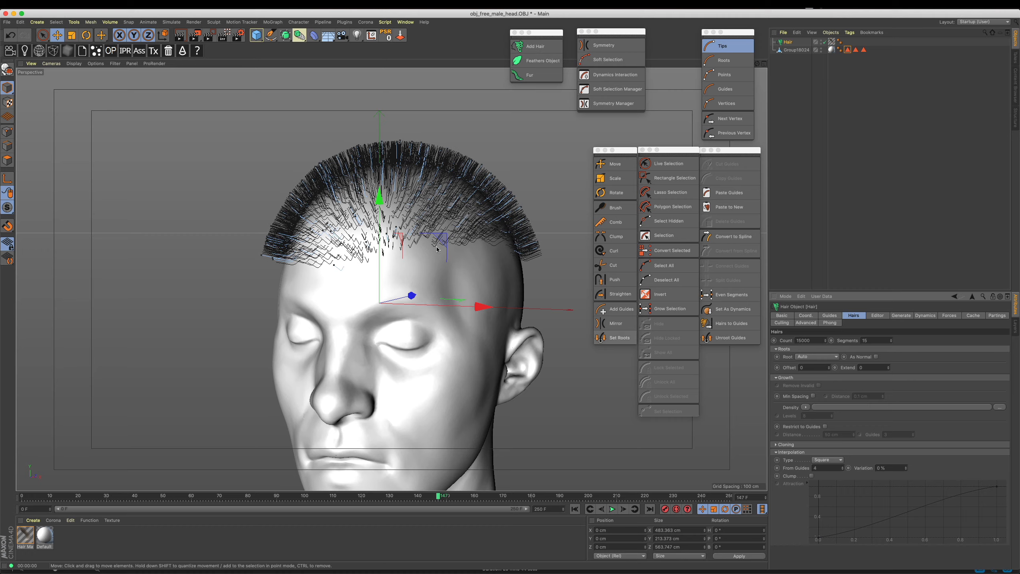
alt+drag(409, 218, 429, 220)
key(ctrl+r)
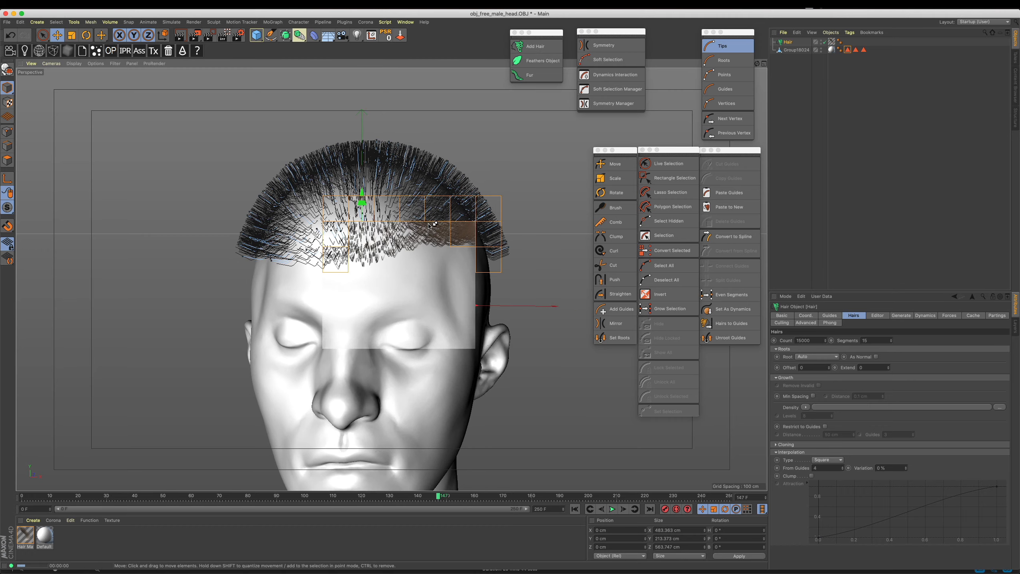
alt+drag(429, 220, 367, 250)
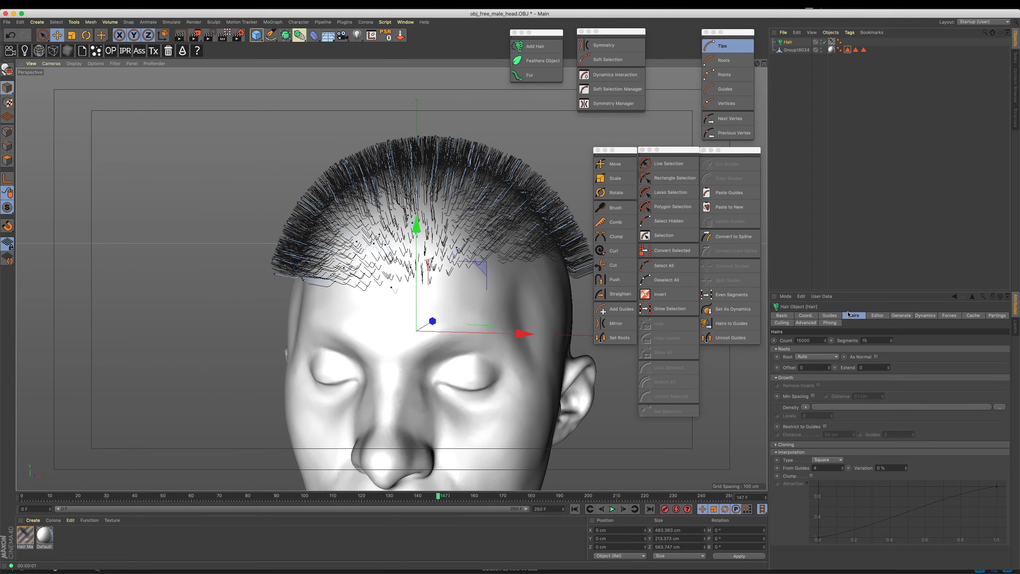
- Set the Hair object's guide length to 68 cm and check the longer hair in a viewport render
click(830, 315)
drag(830, 365, 830, 350)
alt+drag(429, 271, 395, 217)
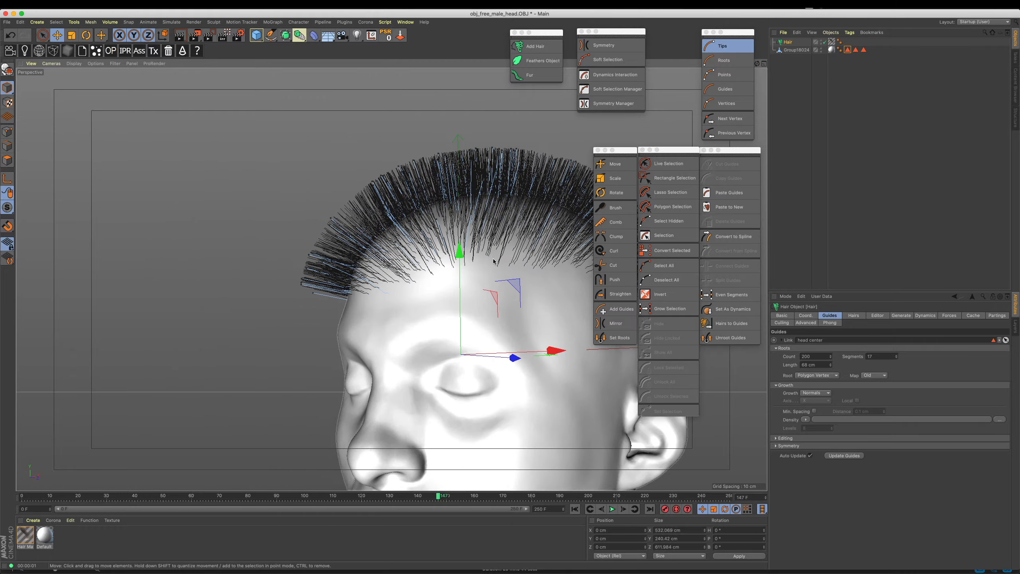
click(178, 37)
alt+drag(423, 205, 475, 240)
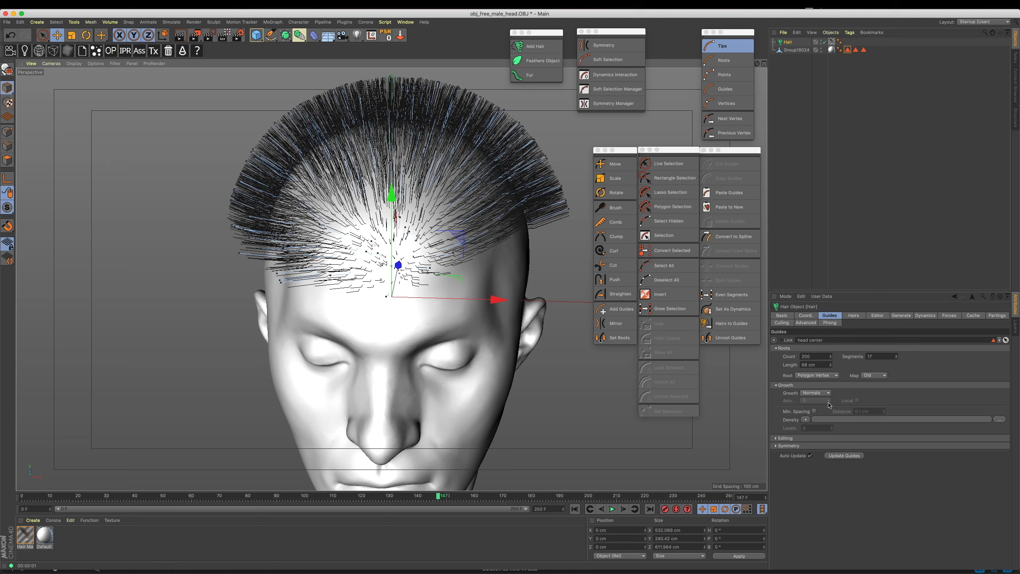
- Set the hair cloning to 1 clone and render the view to check the added density over the scalp
click(854, 317)
click(792, 445)
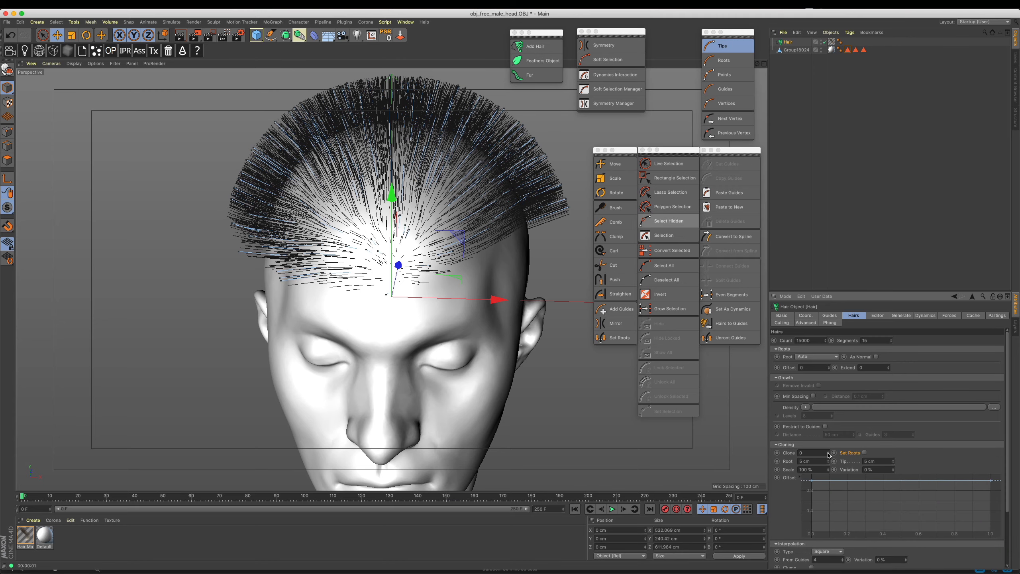
click(828, 453)
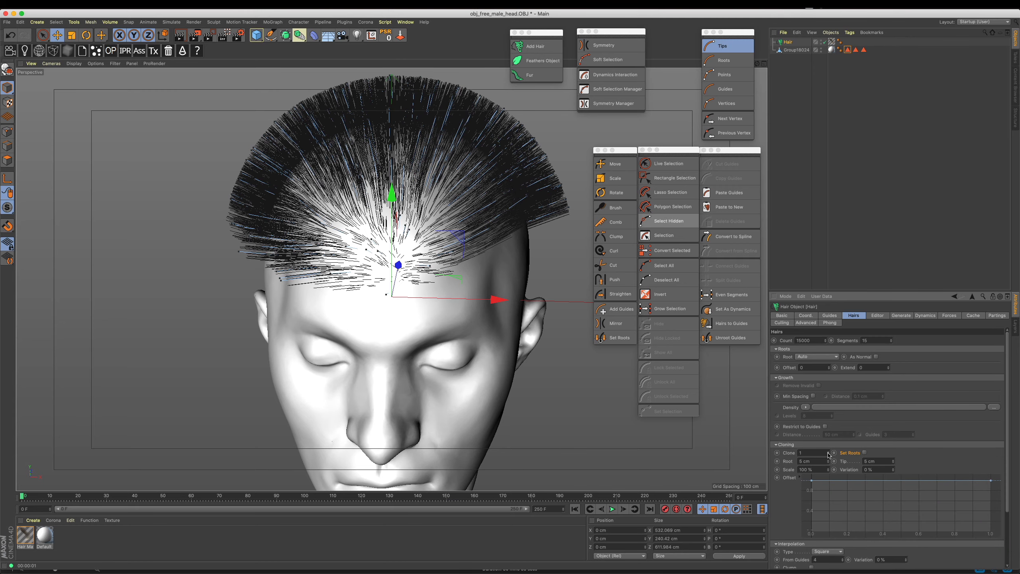
alt+drag(439, 257, 374, 199)
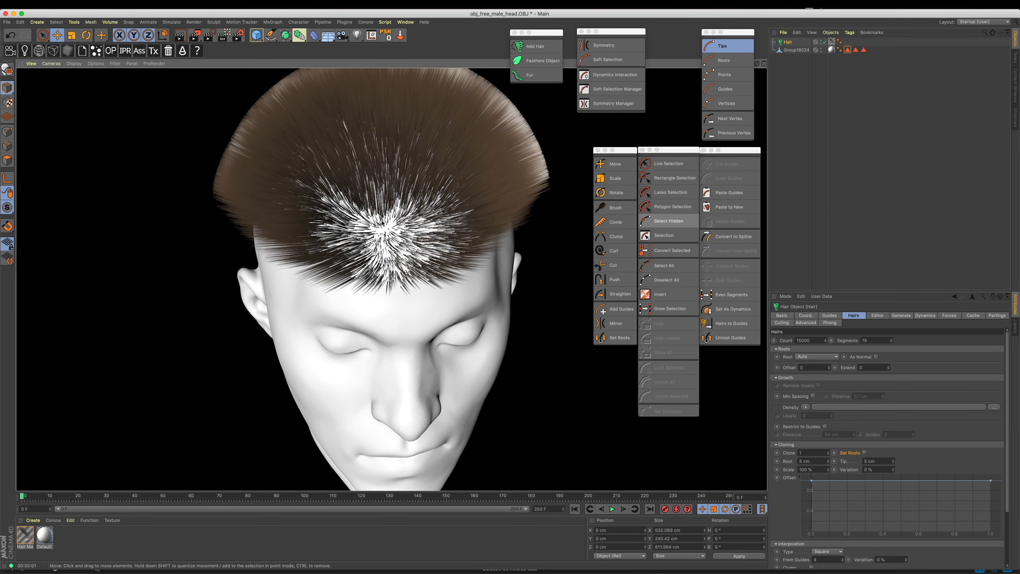
alt+drag(382, 223, 388, 273)
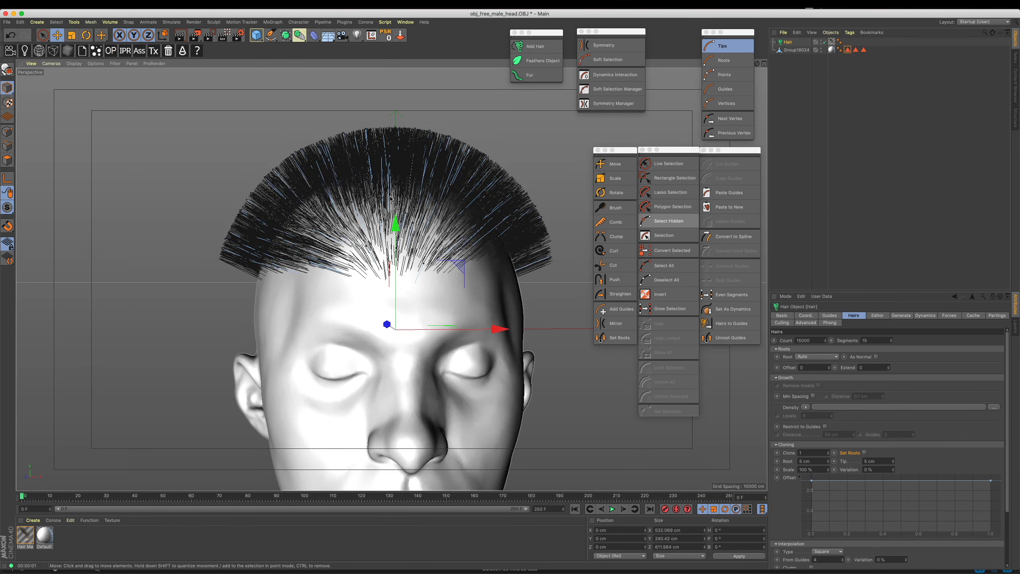
- Brush the guides at the front and sides of the head downwards with the Brush tool at radius 100
click(616, 208)
alt+drag(381, 198, 380, 210)
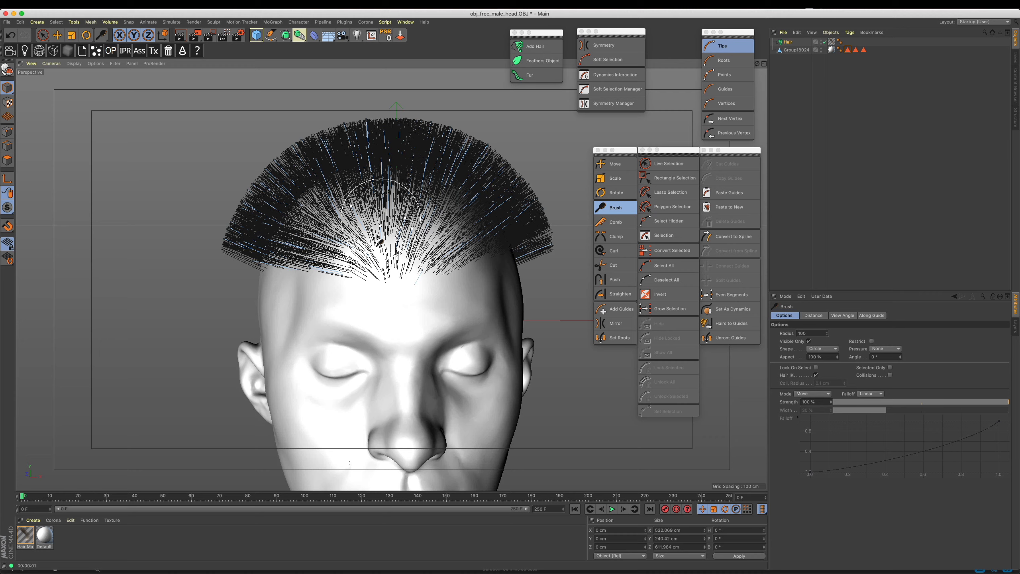
mouse_move(335, 242)
mouse_down()
mouse_move(257, 221)
mouse_move(264, 201)
mouse_move(203, 269)
mouse_up()
mouse_move(237, 213)
alt+mouse_down()
mouse_move(177, 217)
mouse_move(291, 201)
mouse_move(392, 242)
alt+mouse_up()
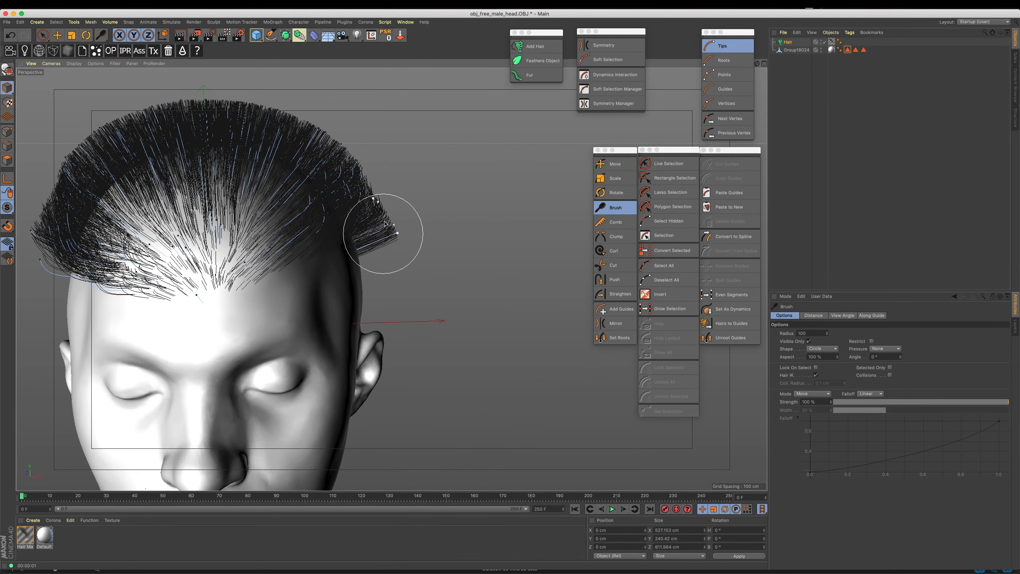
mouse_move(458, 269)
alt+mouse_down()
mouse_move(498, 277)
mouse_move(496, 297)
mouse_move(387, 283)
mouse_move(486, 234)
mouse_move(448, 245)
alt+mouse_up()
mouse_move(490, 309)
alt+mouse_down()
mouse_move(537, 275)
mouse_move(502, 237)
alt+mouse_up()
alt+drag(502, 237, 416, 261)
mouse_move(483, 319)
alt+mouse_down()
mouse_move(307, 273)
mouse_move(319, 281)
alt+mouse_up()
drag(333, 217, 304, 279)
mouse_move(405, 286)
alt+mouse_down()
mouse_move(399, 293)
mouse_move(281, 282)
alt+mouse_up()
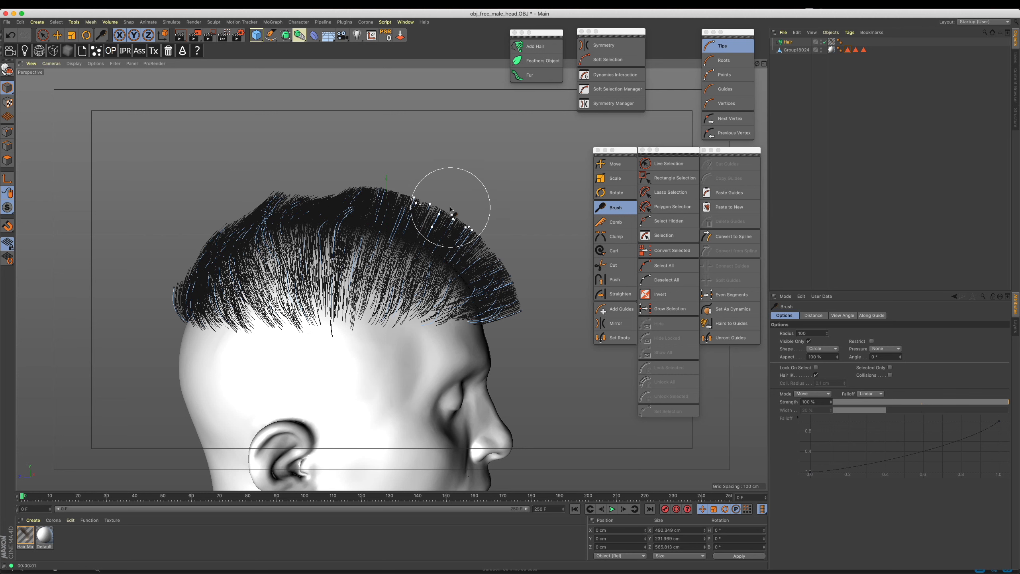
- Set the Brush strength to 50 % and brush the guides across the crown and at the back into shape
click(824, 403)
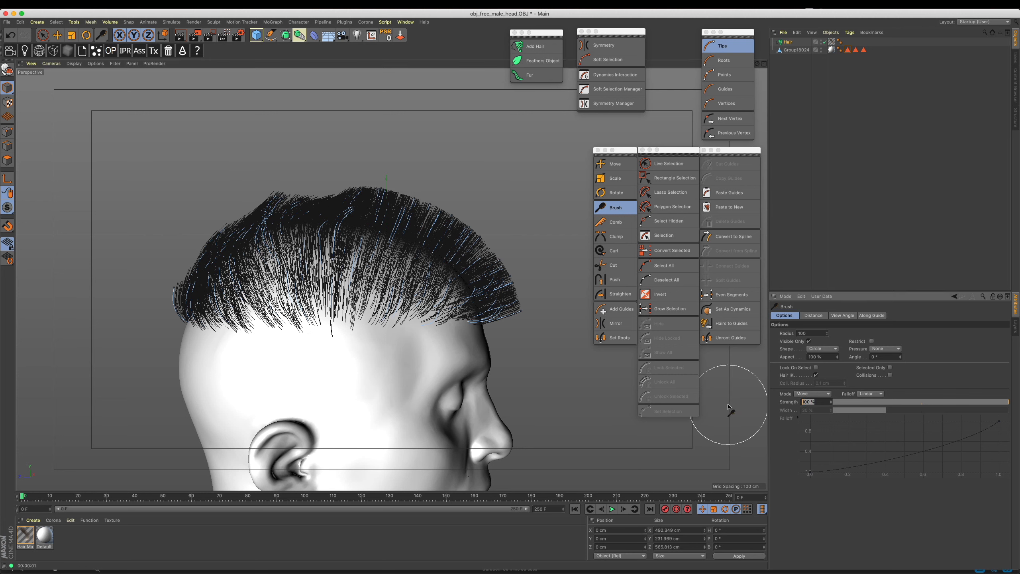
text(50)
key(Return)
mouse_move(276, 206)
mouse_down()
mouse_move(371, 198)
mouse_move(471, 232)
mouse_move(523, 292)
mouse_move(509, 338)
mouse_move(516, 274)
mouse_move(492, 270)
mouse_move(491, 344)
mouse_move(505, 316)
mouse_up()
alt+drag(507, 356, 428, 338)
alt+middle_drag(428, 338, 426, 324)
mouse_move(235, 300)
mouse_down()
mouse_move(296, 217)
mouse_move(212, 314)
mouse_move(245, 255)
mouse_up()
drag(229, 322, 258, 244)
- Brush the remaining guides around the sides and top of the head to lie flatter, checking the shape from all around
alt+middle_drag(467, 343, 386, 345)
drag(462, 273, 451, 322)
alt+drag(382, 303, 455, 287)
alt+right_drag(455, 287, 402, 277)
alt+drag(397, 271, 345, 289)
drag(311, 202, 297, 172)
alt+drag(306, 258, 277, 254)
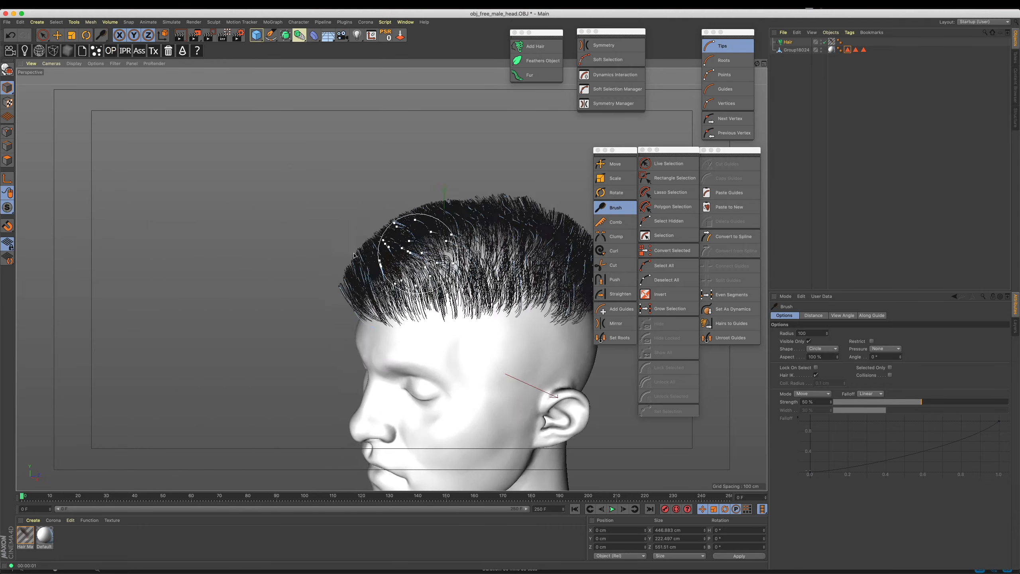
alt+middle_drag(523, 226, 434, 223)
mouse_move(434, 223)
alt+mouse_down()
mouse_move(386, 219)
mouse_move(406, 199)
alt+mouse_up()
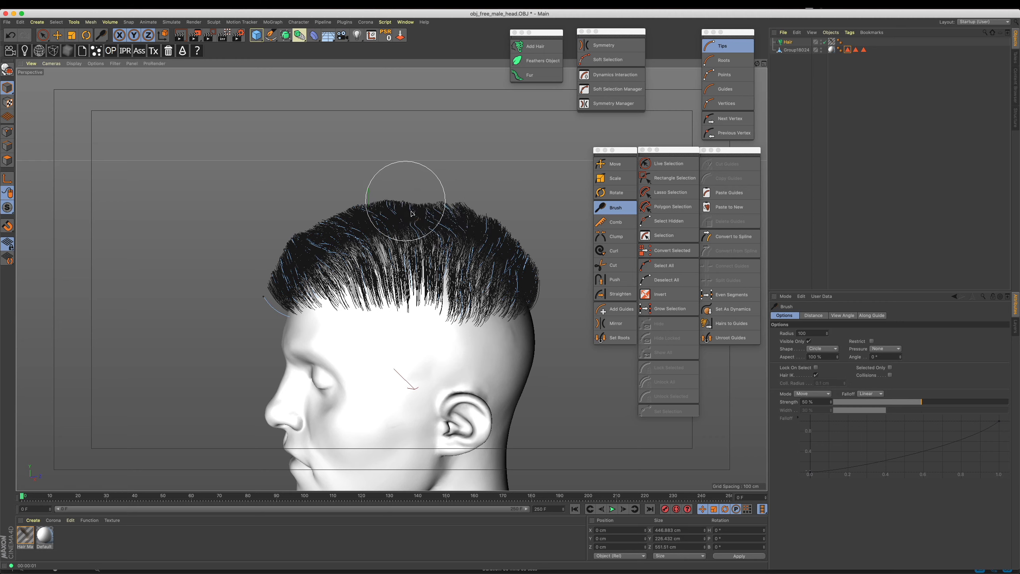
mouse_move(278, 267)
alt+mouse_down()
mouse_move(362, 287)
mouse_move(351, 310)
alt+mouse_up()
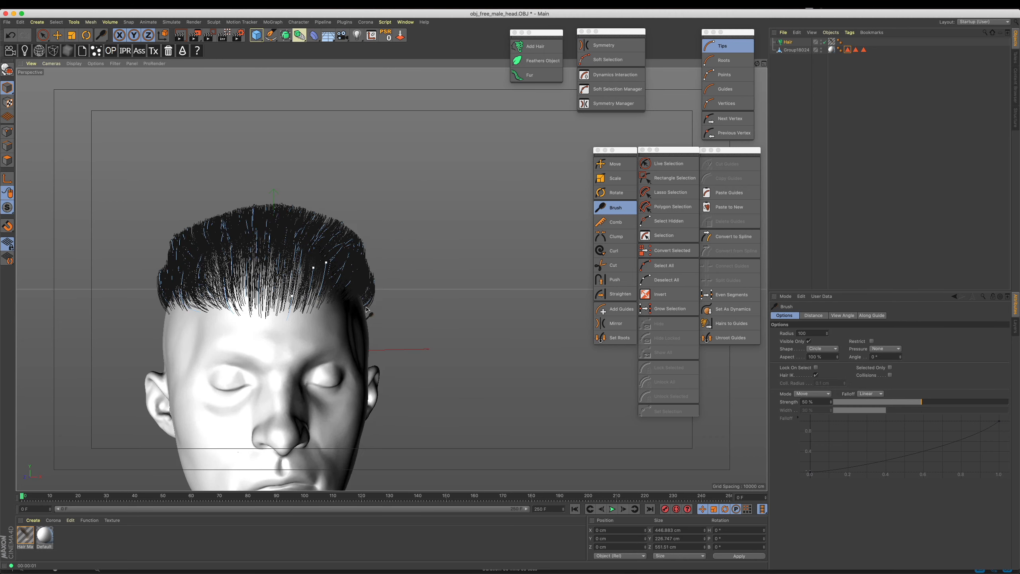
alt+middle_drag(373, 318, 414, 274)
mouse_move(427, 273)
alt+mouse_down()
mouse_move(403, 298)
mouse_move(376, 294)
alt+mouse_up()
mouse_move(448, 292)
alt+mouse_down()
mouse_move(483, 285)
mouse_move(486, 302)
mouse_move(487, 287)
alt+mouse_up()
alt+middle_drag(488, 287, 536, 296)
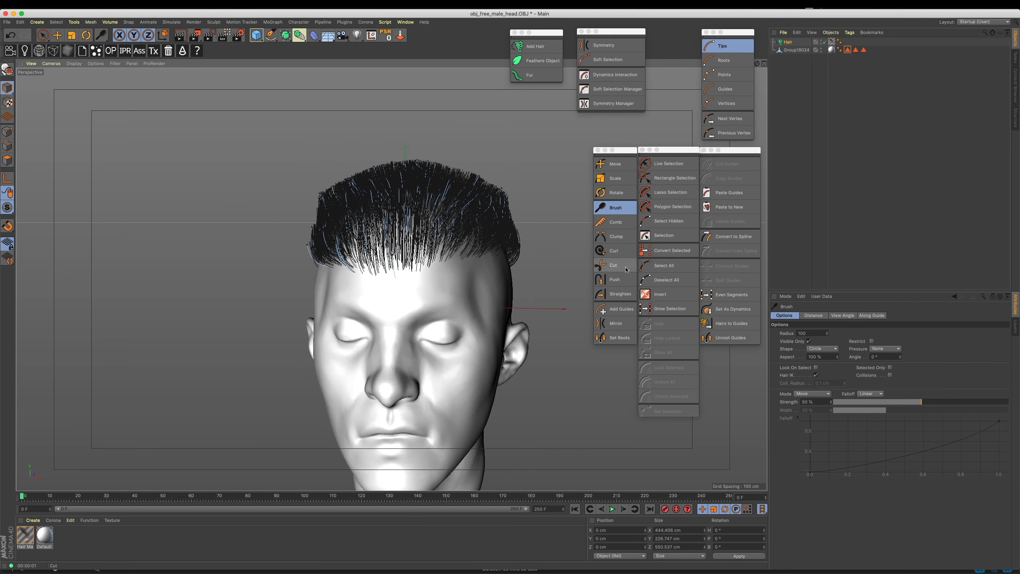
- Trim the guides over the top of the head with the Cut tool at radius 20
click(614, 269)
alt+right_drag(430, 193, 490, 201)
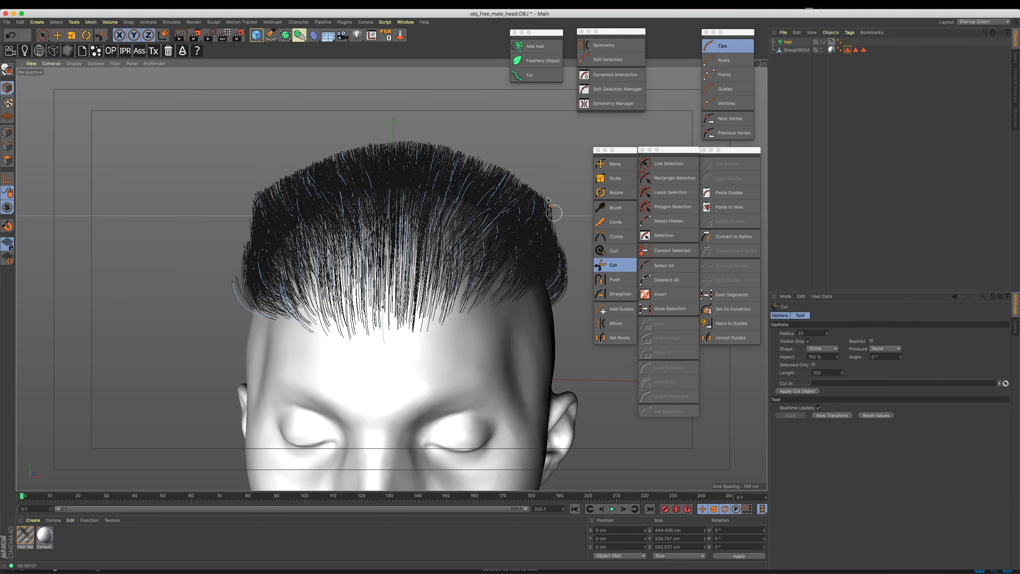
mouse_move(253, 197)
mouse_down()
mouse_move(279, 166)
mouse_move(322, 218)
mouse_move(442, 263)
mouse_up()
alt+drag(422, 295, 256, 219)
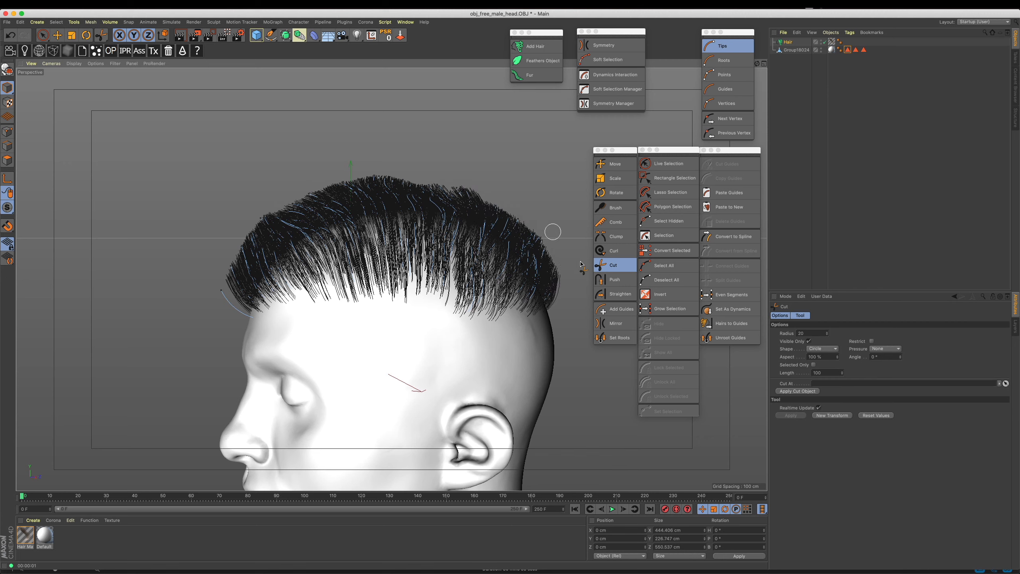
alt+drag(520, 221, 438, 268)
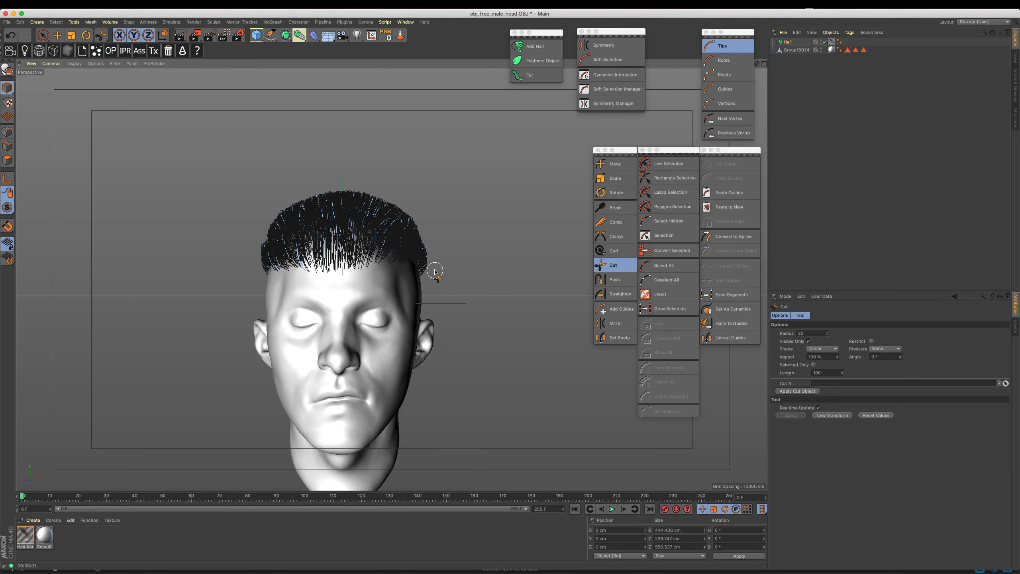
- Cut stray guide tips at both sides and along the fringe, and render the view to check the haircut
drag(431, 265, 426, 244)
drag(259, 243, 261, 263)
mouse_move(357, 267)
mouse_down()
mouse_move(406, 285)
mouse_move(397, 267)
mouse_move(374, 266)
mouse_up()
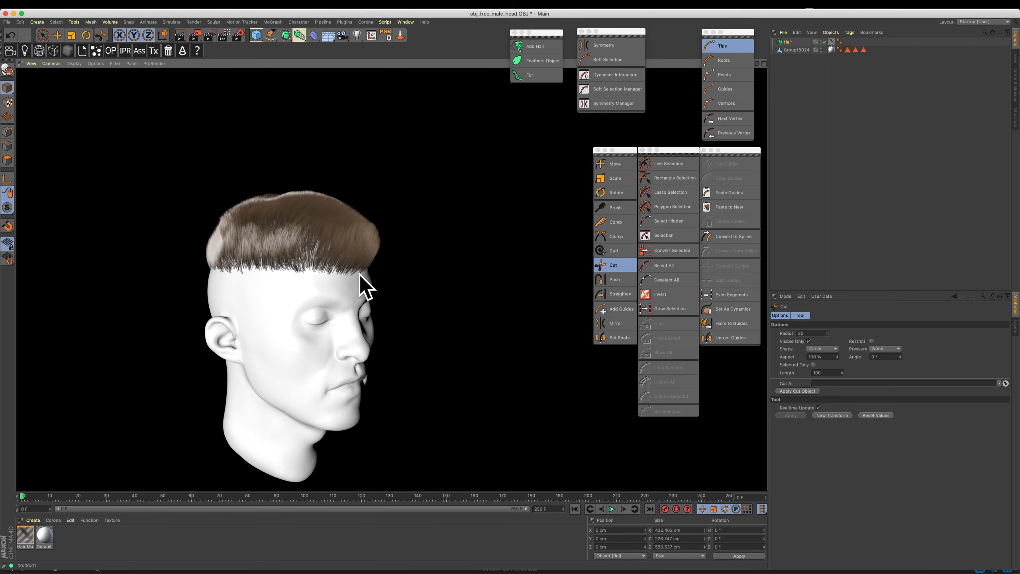
alt+middle_drag(247, 246, 458, 246)
alt+drag(458, 246, 570, 243)
mouse_move(392, 279)
alt+mouse_down()
mouse_move(468, 238)
mouse_move(492, 259)
mouse_move(475, 221)
alt+mouse_up()
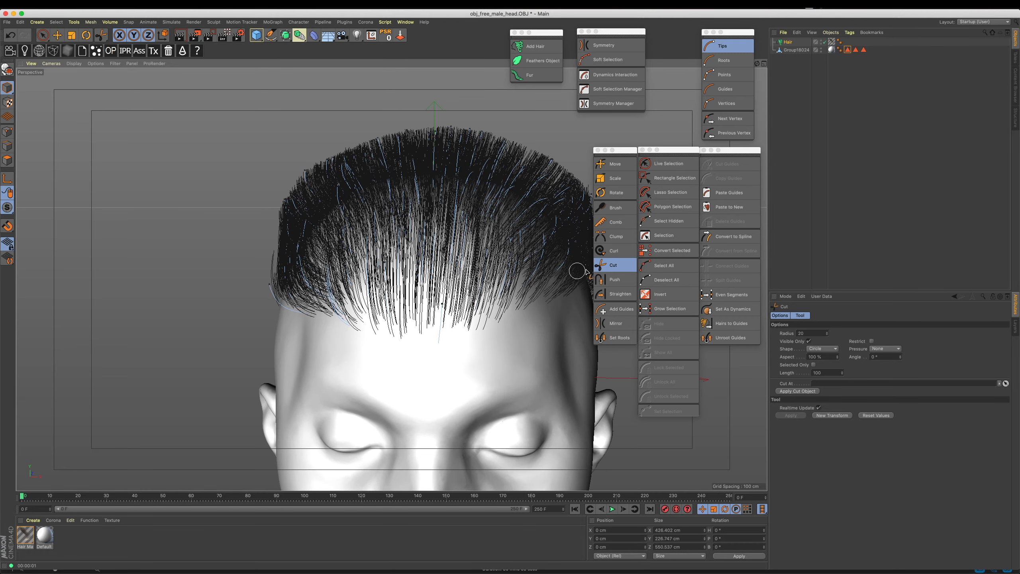
- Curl the guides with the Curl tool at a strength of about 10 % and render the view to check the waves
click(615, 252)
drag(478, 244, 454, 245)
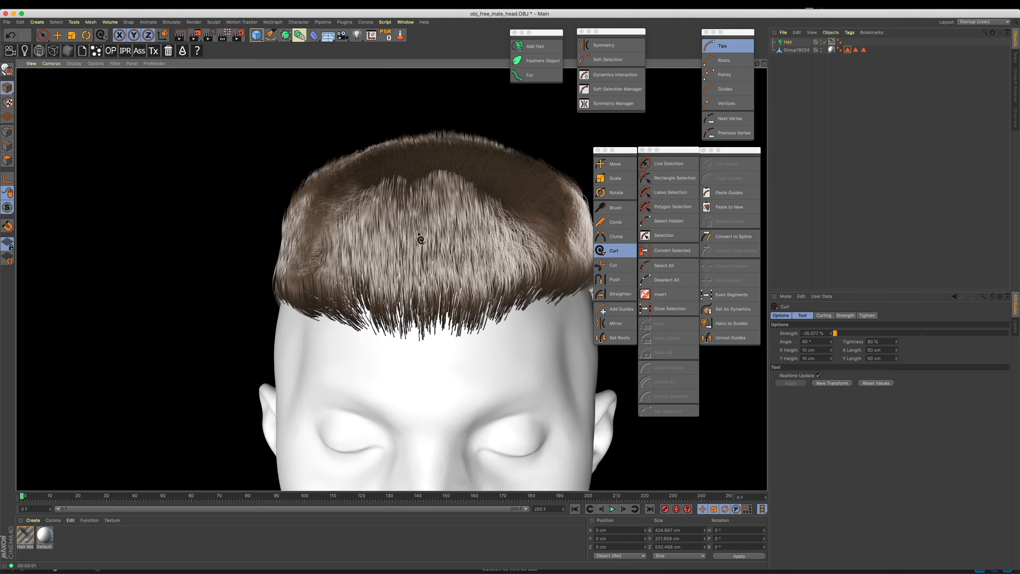
alt+drag(418, 235, 408, 196)
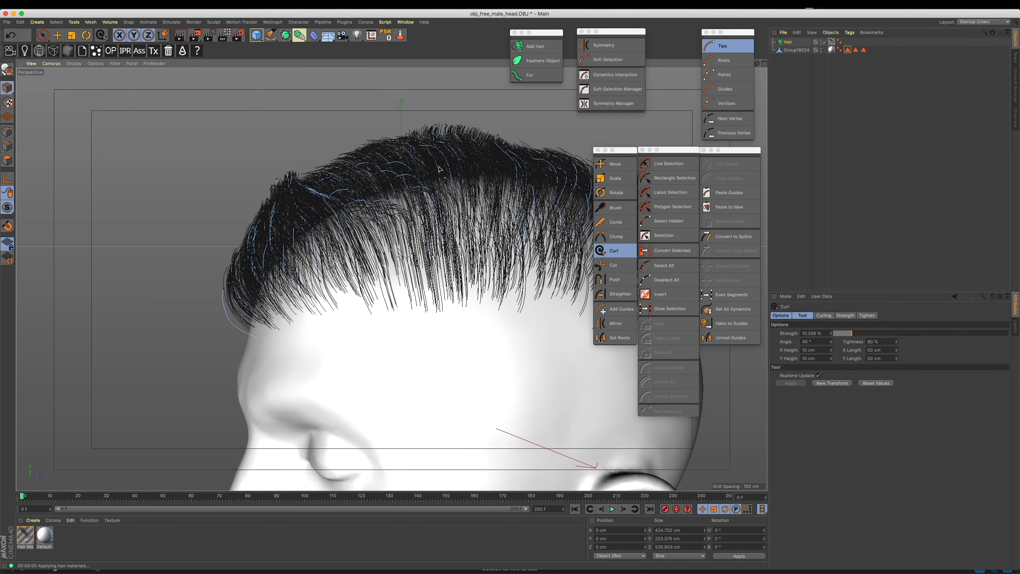
key(super+r)
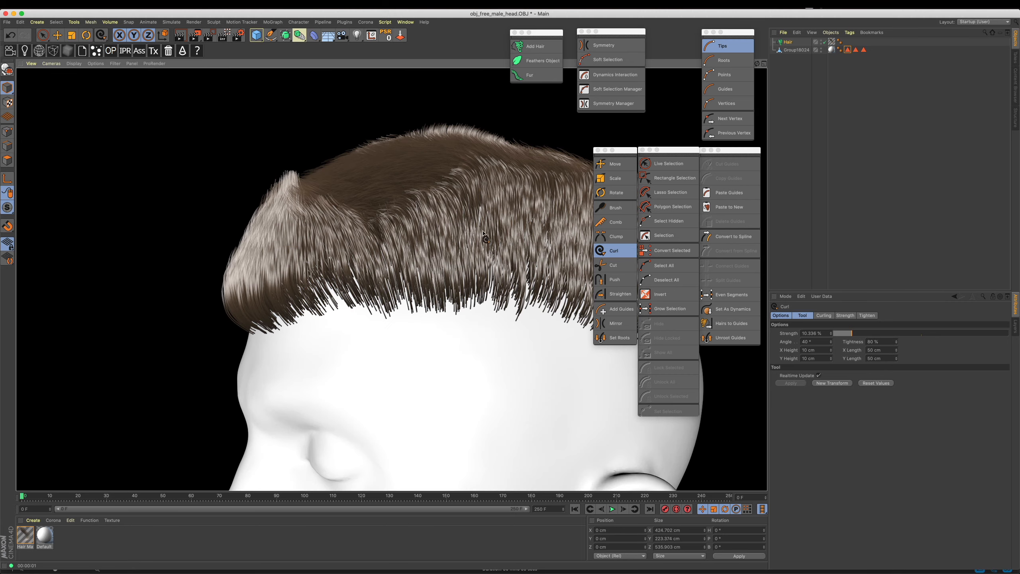
alt+drag(457, 261, 488, 261)
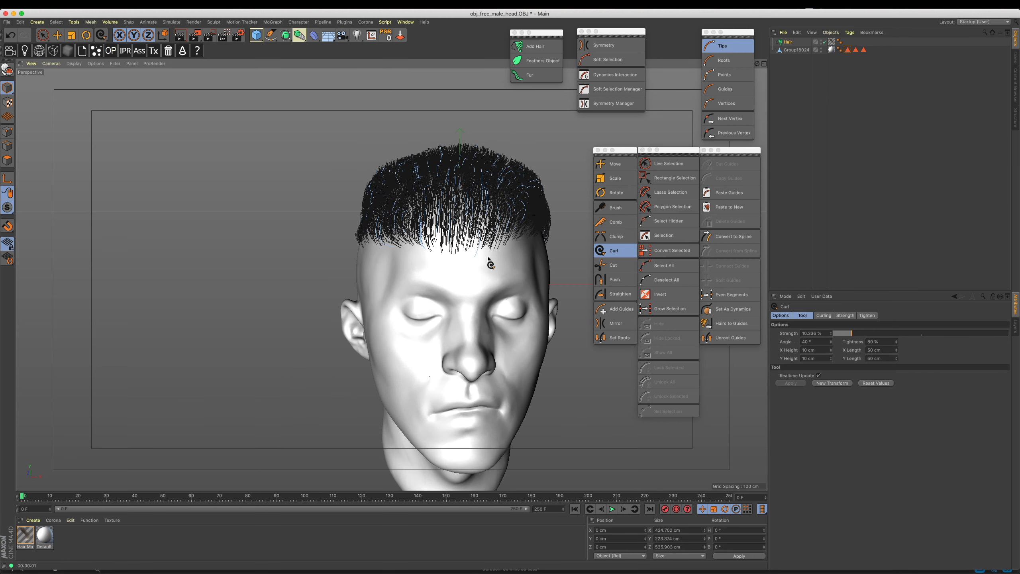
alt+drag(521, 298, 517, 298)
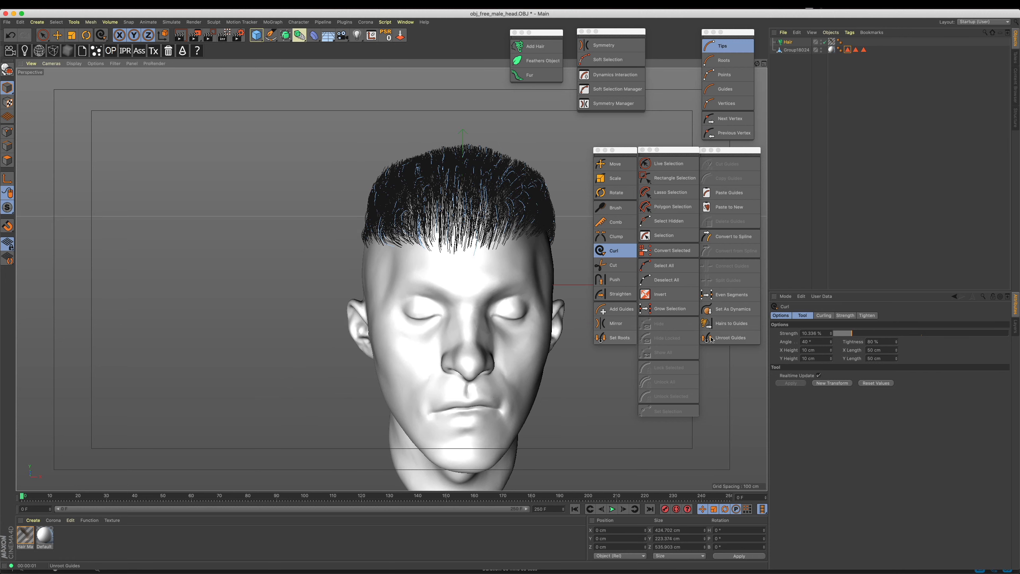
- Set the styled guides as dynamics and play the animation briefly to preview the hair's movement
click(732, 311)
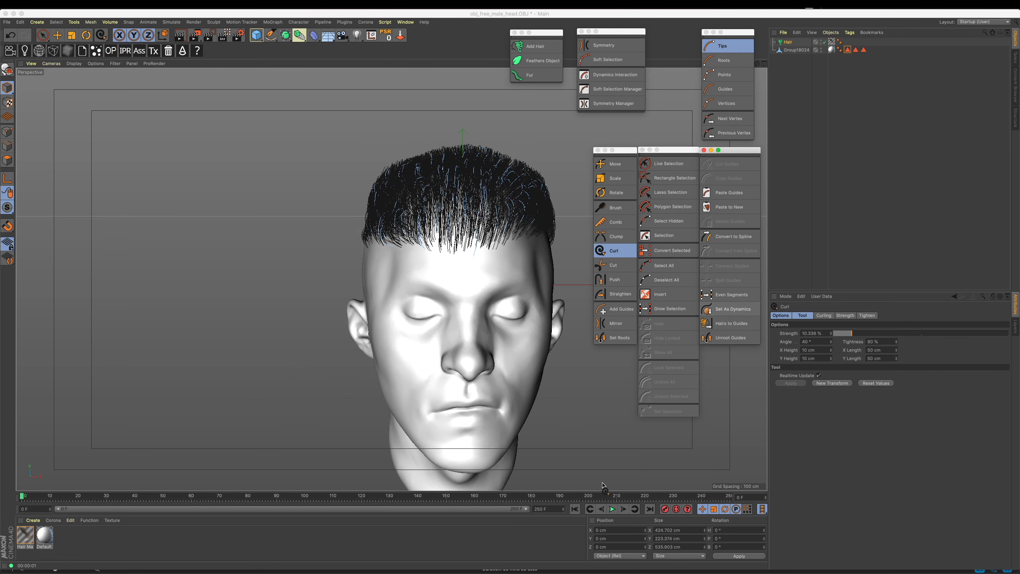
click(612, 510)
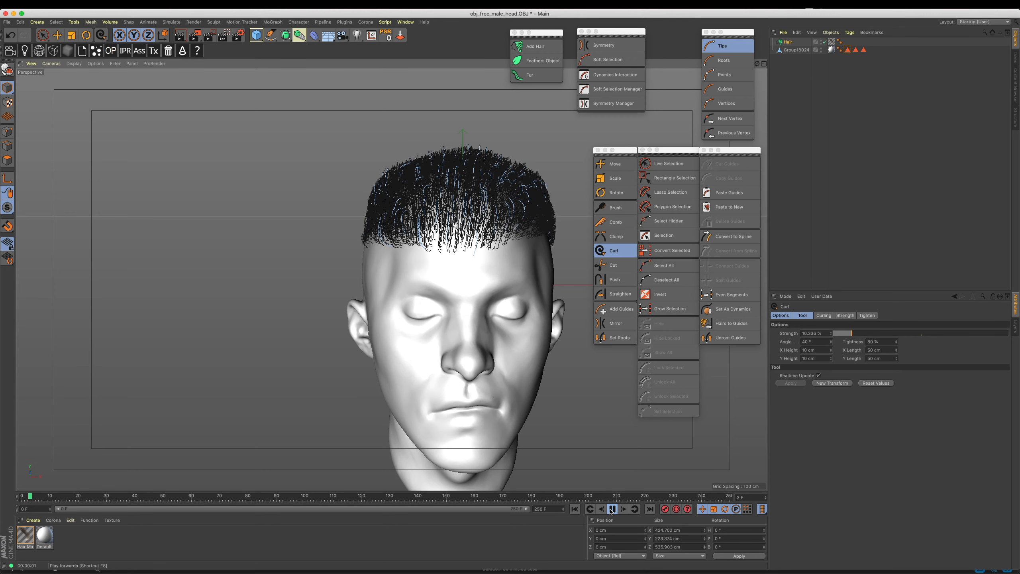
click(612, 509)
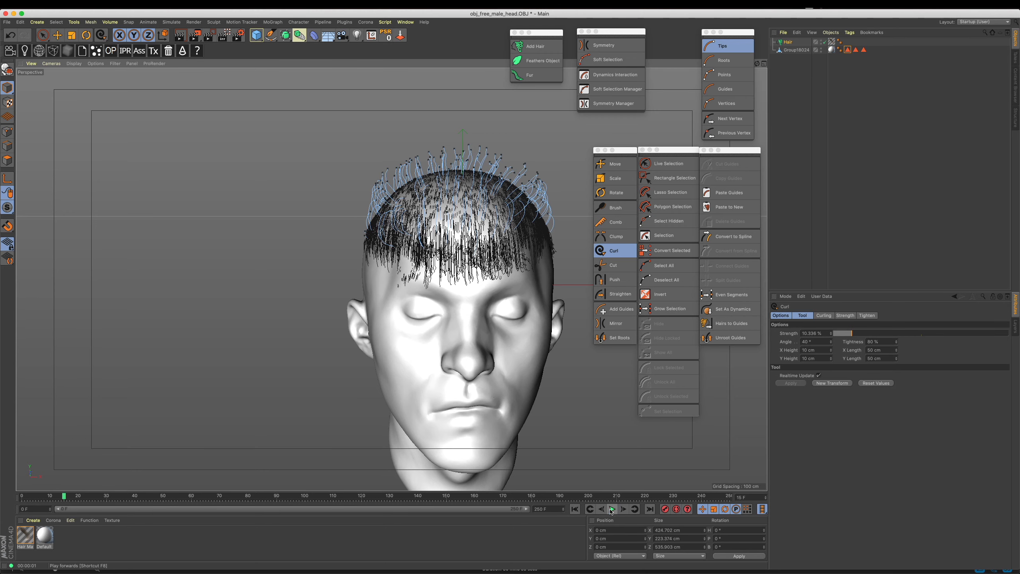
click(731, 323)
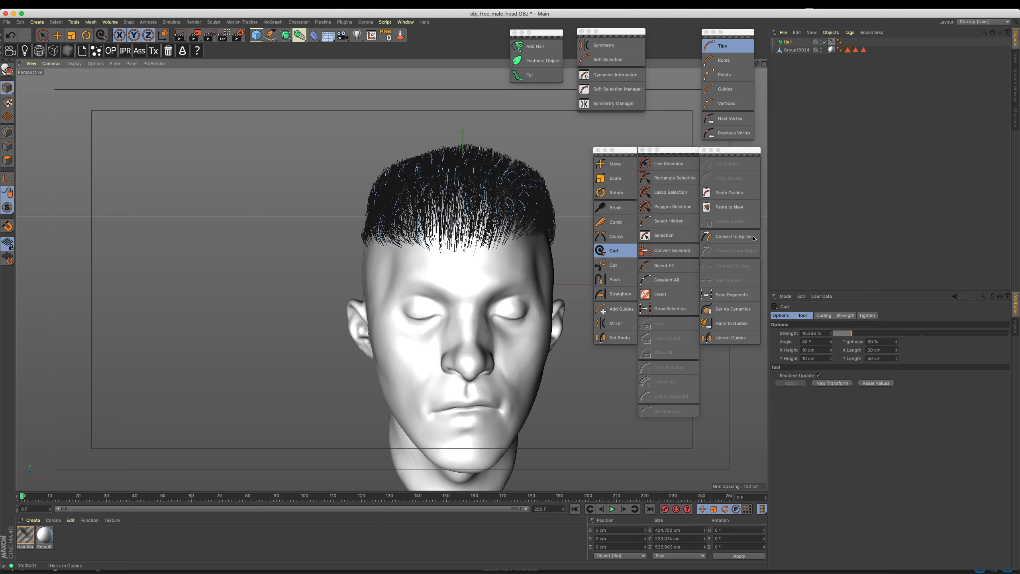
- Examine the Hair object's dynamics and forces settings
click(796, 41)
click(925, 316)
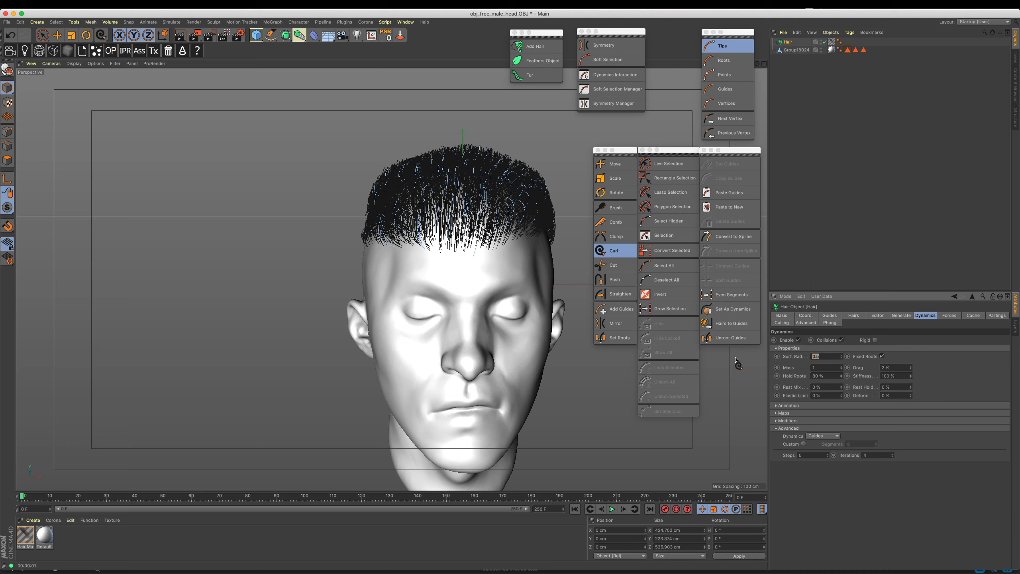
click(955, 317)
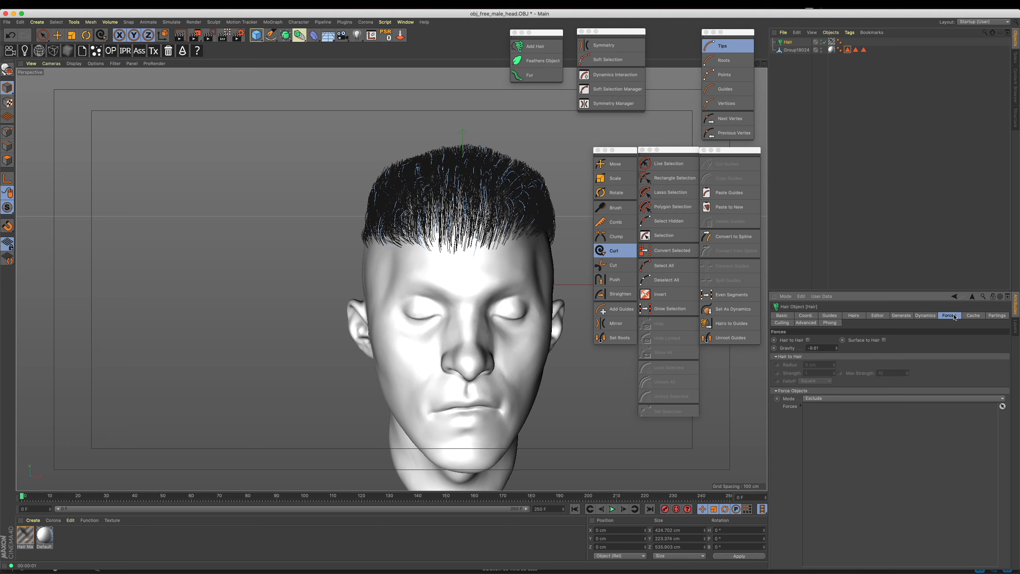
mouse_move(479, 240)
alt+mouse_down()
mouse_move(522, 233)
mouse_move(468, 236)
alt+mouse_up()
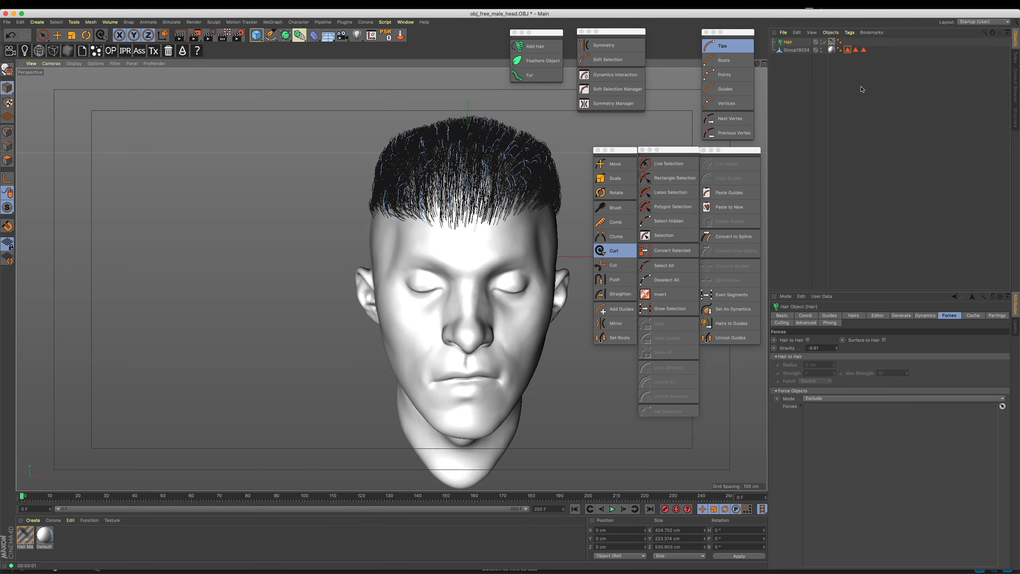
- Deselect the Hair object, render the view to check the hair, and turn the head to a closer three-quarter view
click(853, 68)
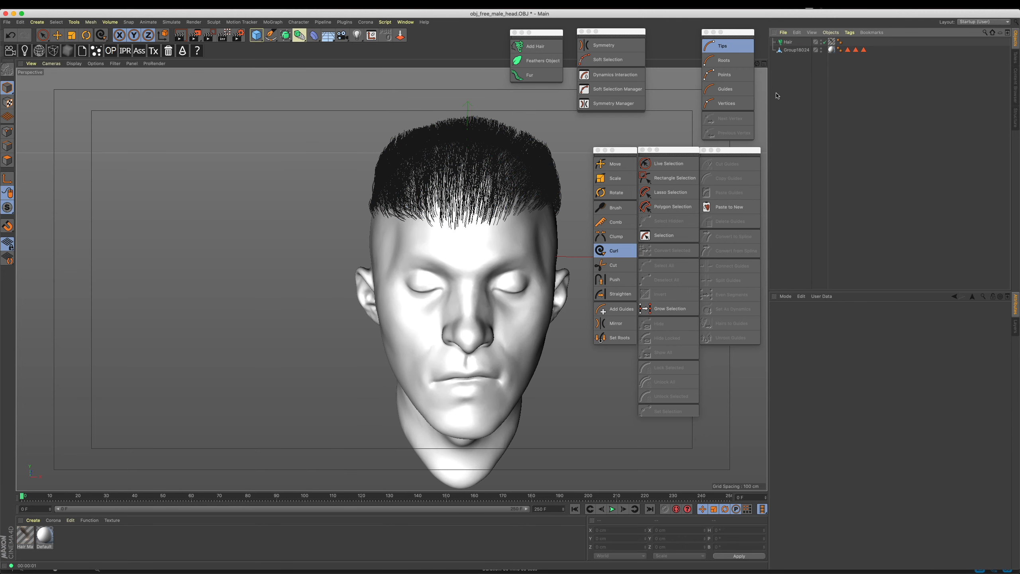
key(super+r)
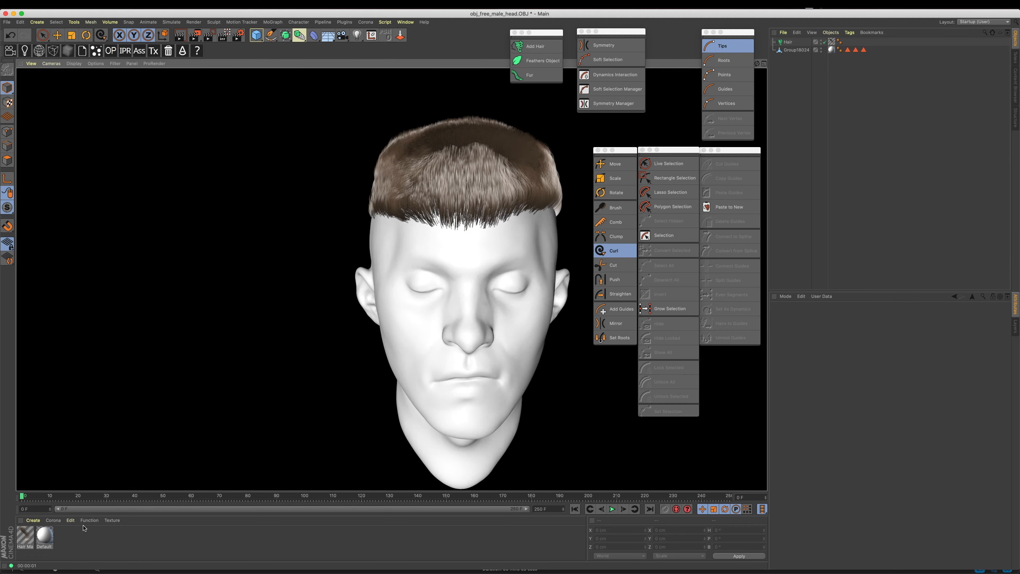
alt+drag(362, 306, 402, 291)
scroll(442, 221, up, 3)
alt+drag(438, 224, 474, 220)
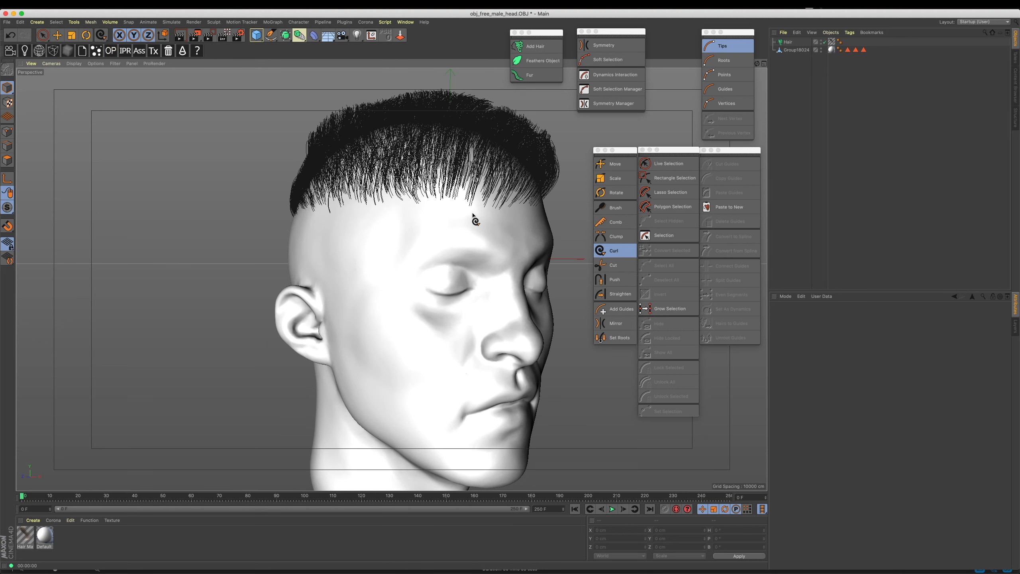
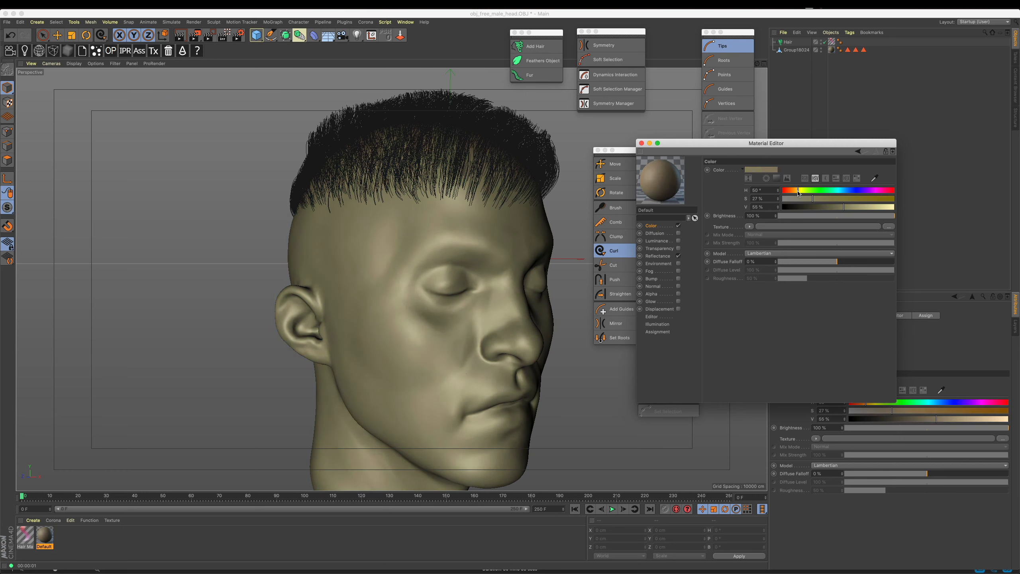
- Set the head's Default material colour to hue 29°, saturation 33 % and value 50 %, rendering the view to check it
click(181, 36)
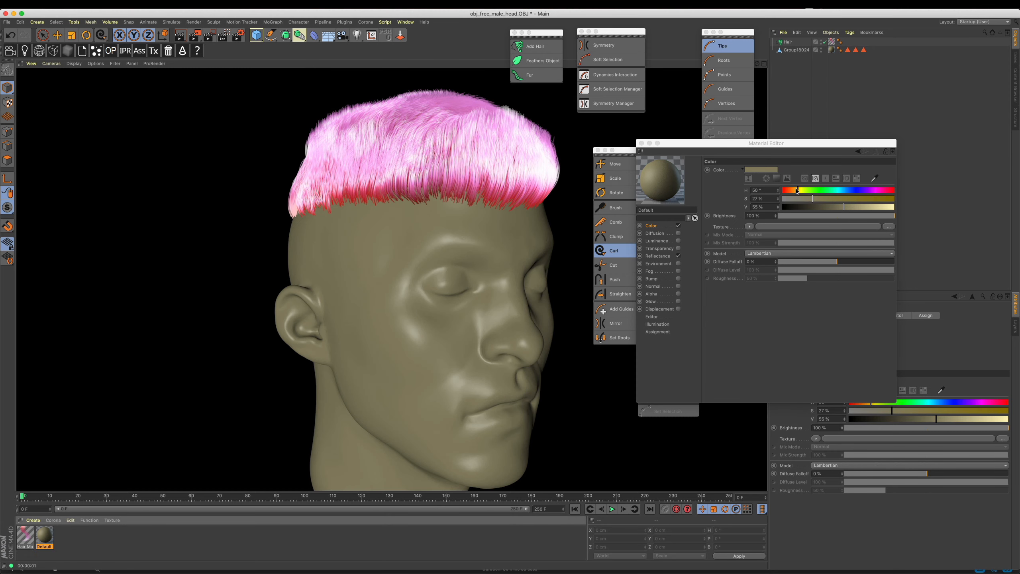
drag(797, 190, 794, 190)
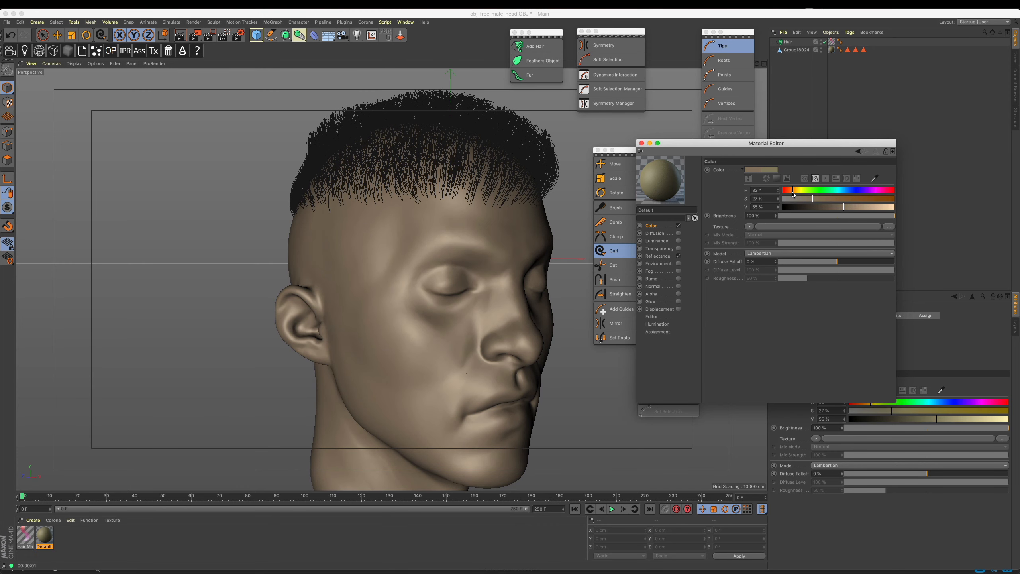
drag(844, 206, 836, 207)
click(850, 207)
click(814, 198)
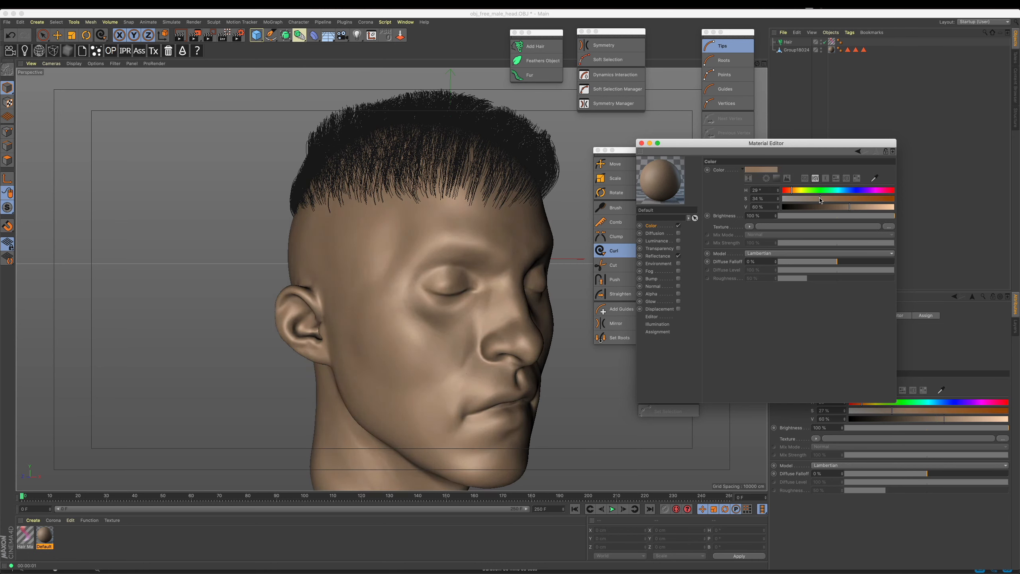
click(179, 36)
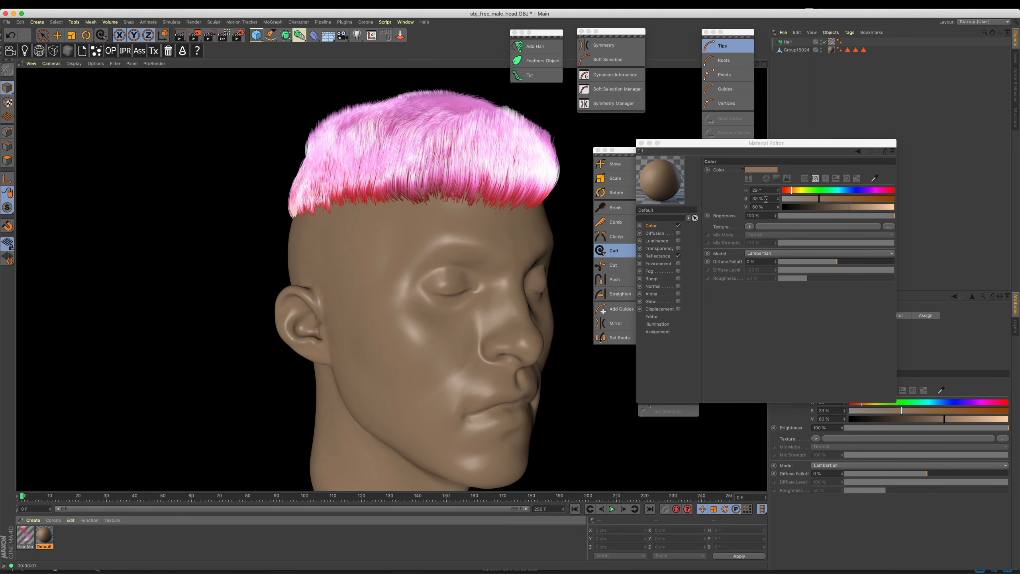
drag(851, 210, 841, 212)
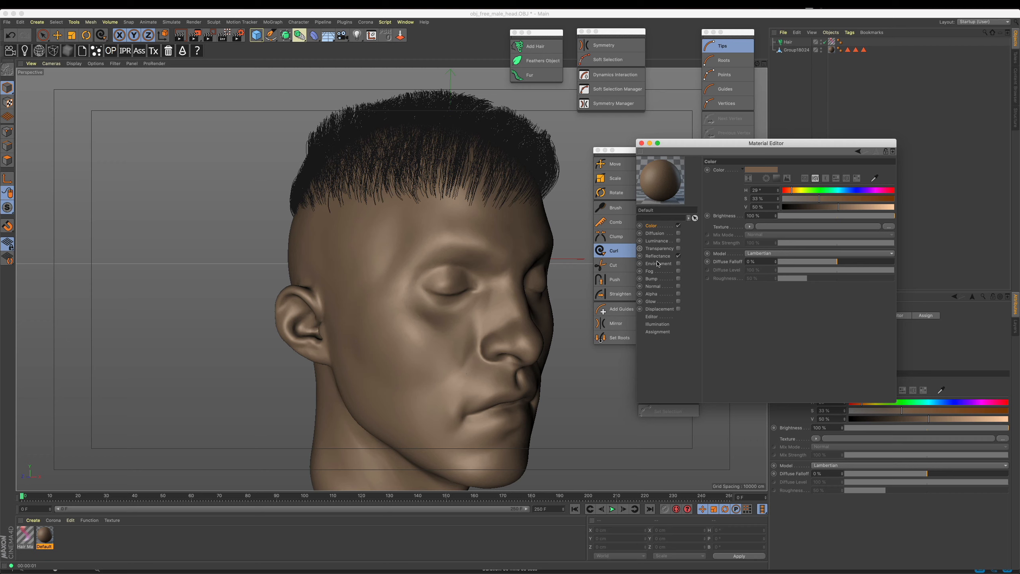
- Open the hair material for editing and set its primary specular strength to 34 %
alt+drag(476, 225, 474, 222)
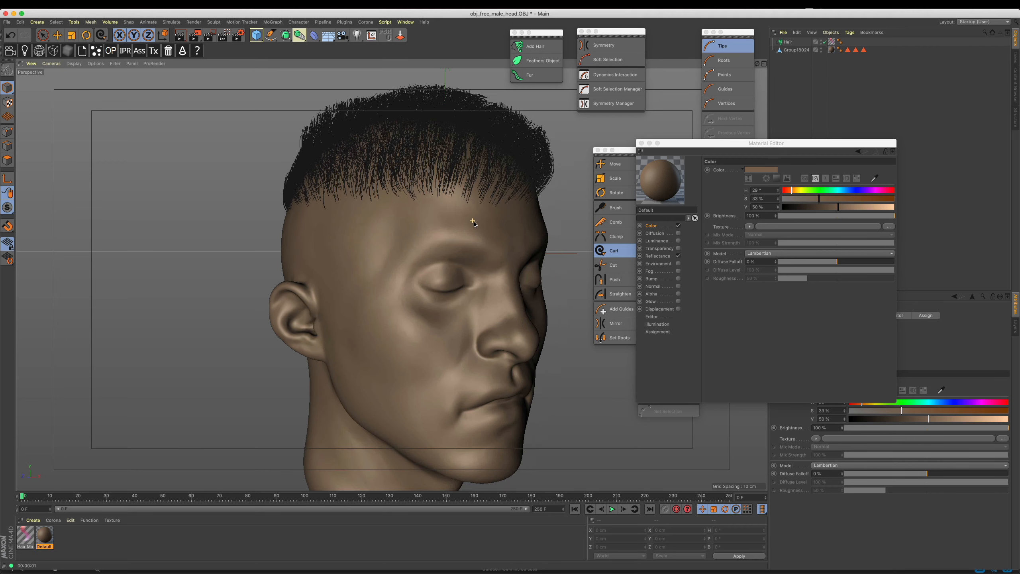
scroll(474, 222, up, 6)
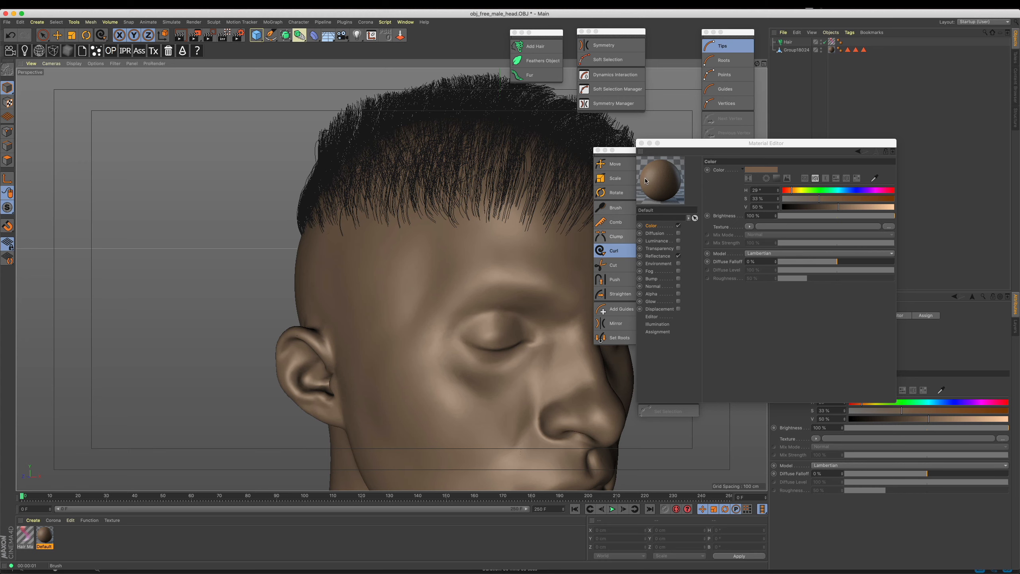
click(642, 143)
click(30, 536)
double_click(31, 536)
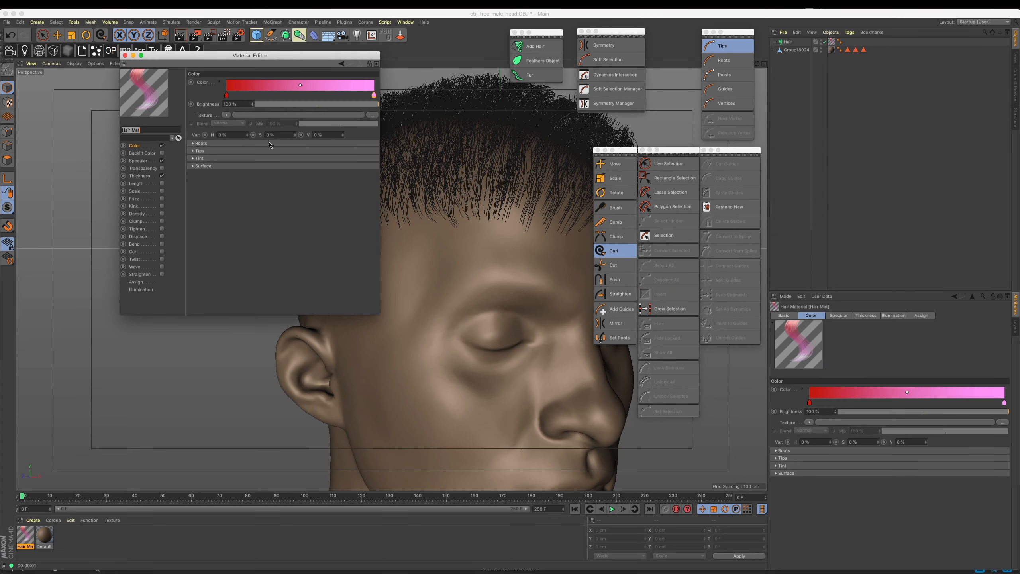
drag(283, 61, 805, 138)
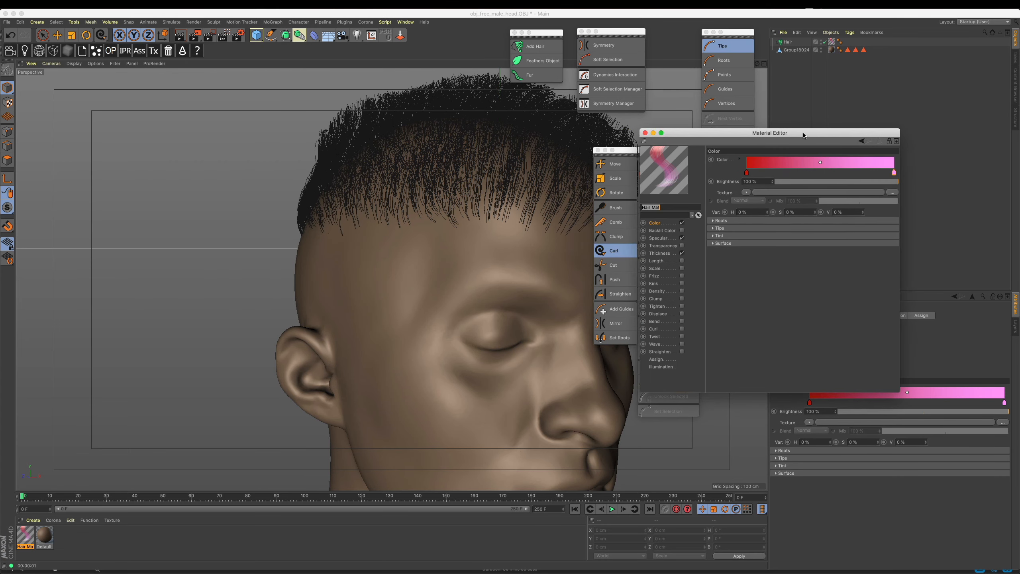
click(675, 239)
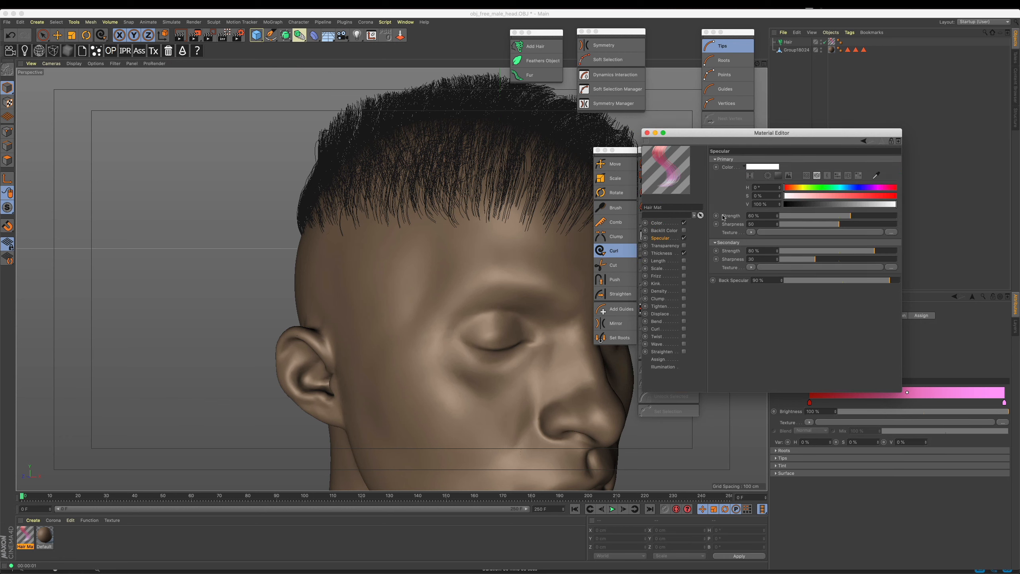
drag(844, 216, 820, 216)
- Change the hair's primary specular colour to yellow with a hue of 54° and render the view
click(775, 167)
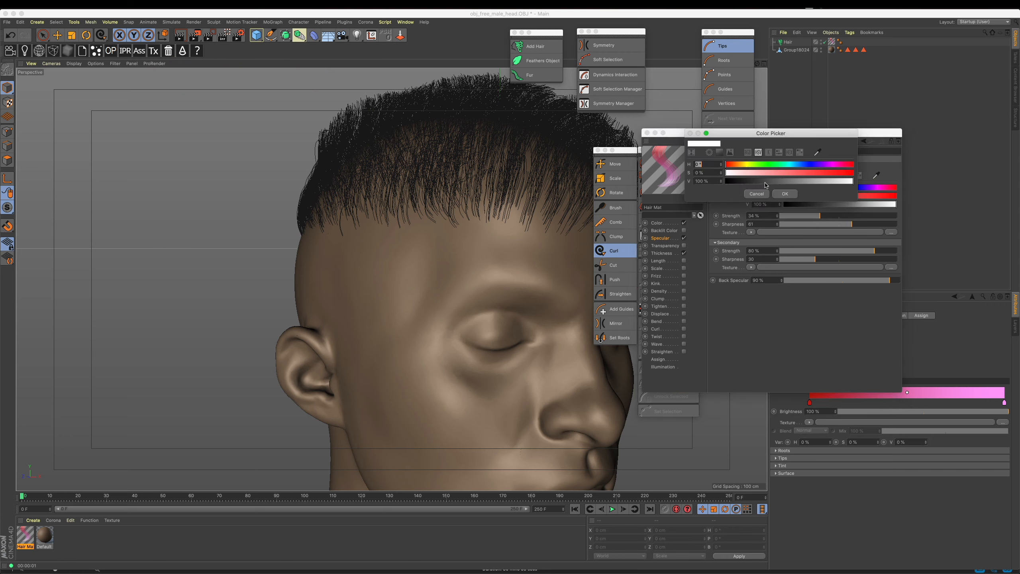
drag(771, 174, 783, 174)
click(746, 164)
click(784, 194)
click(181, 36)
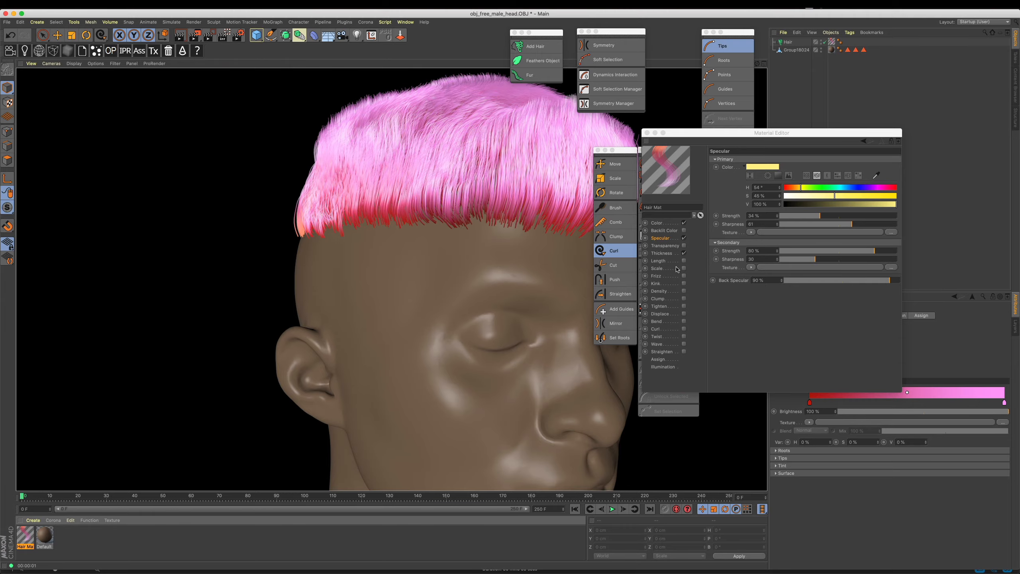
- Try a hair thickness of 2 cm at the root and 0.5 cm at the tip, rendering up close and from farther away
click(673, 253)
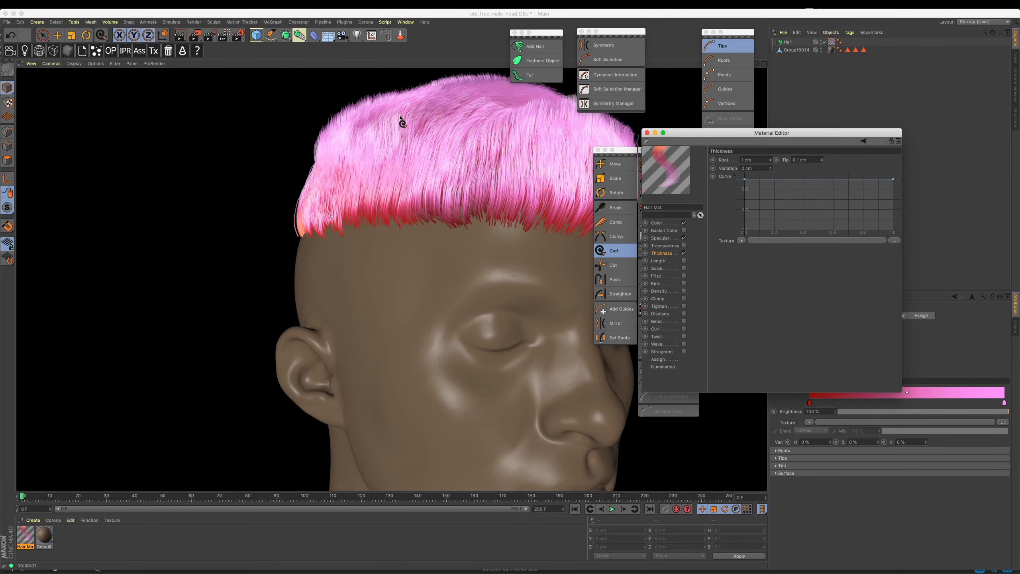
mouse_move(344, 88)
alt+right_down()
mouse_move(454, 147)
mouse_move(369, 144)
alt+right_up()
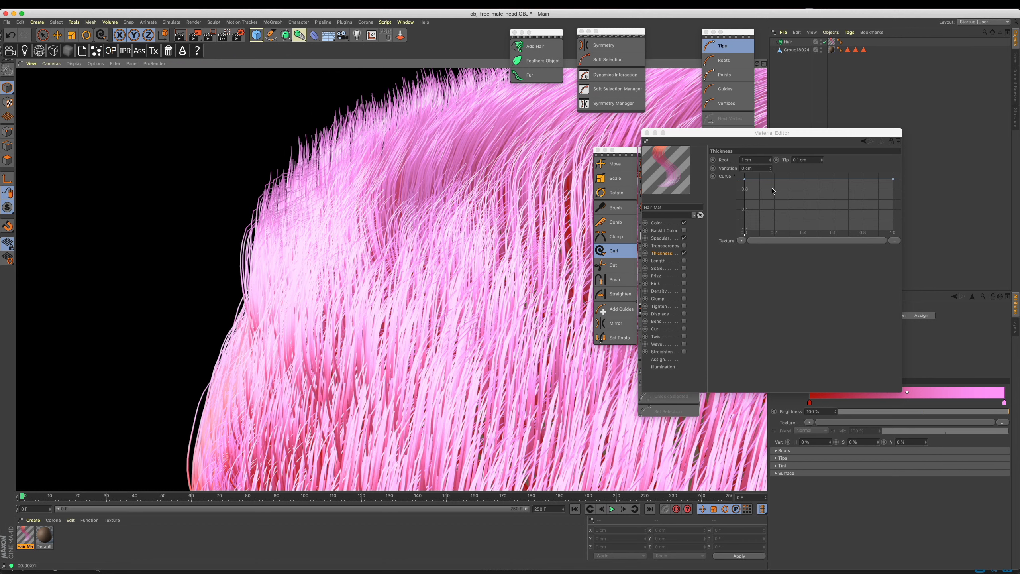
double_click(814, 161)
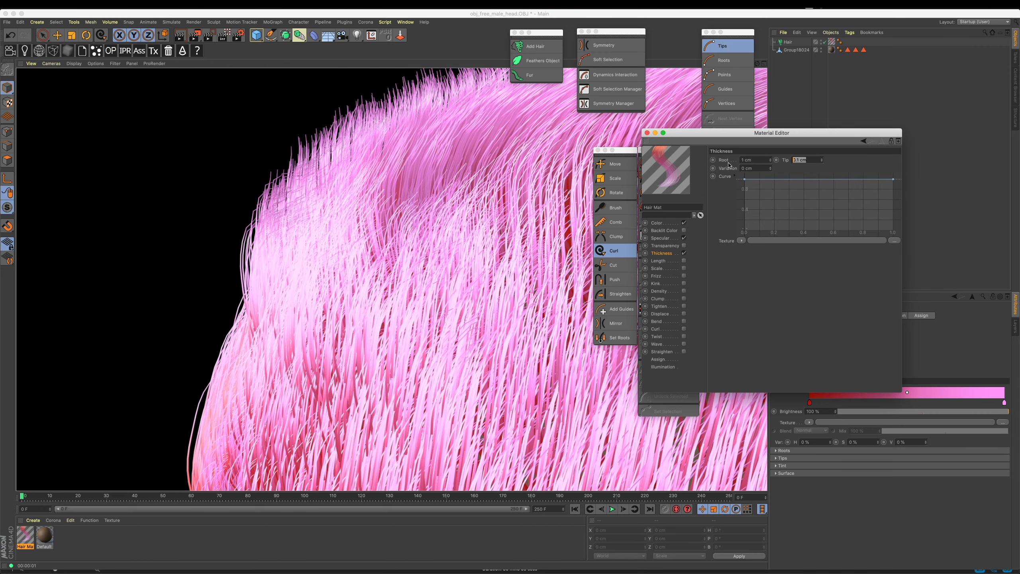
text(0)
drag(753, 160, 679, 163)
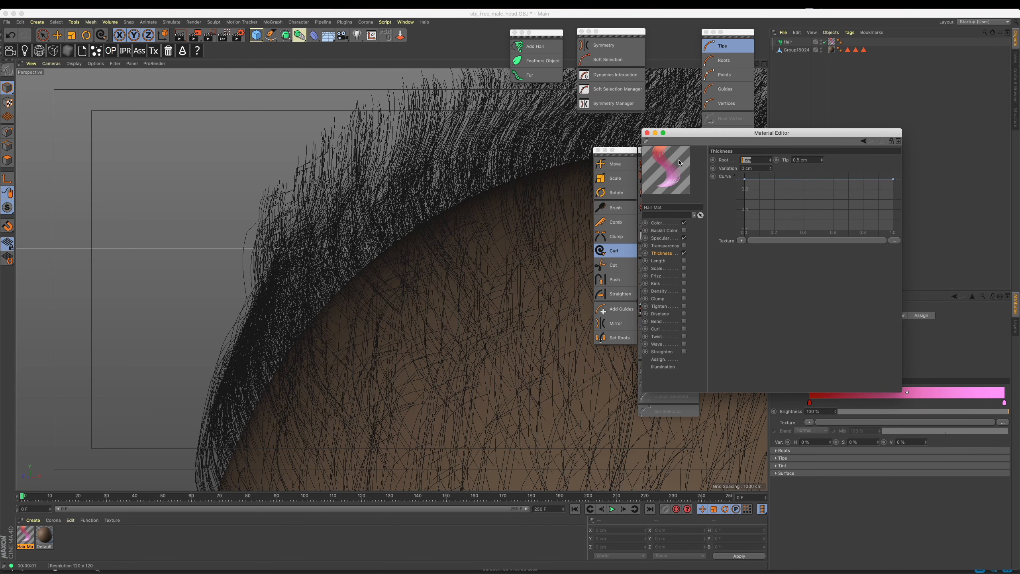
key(super+r)
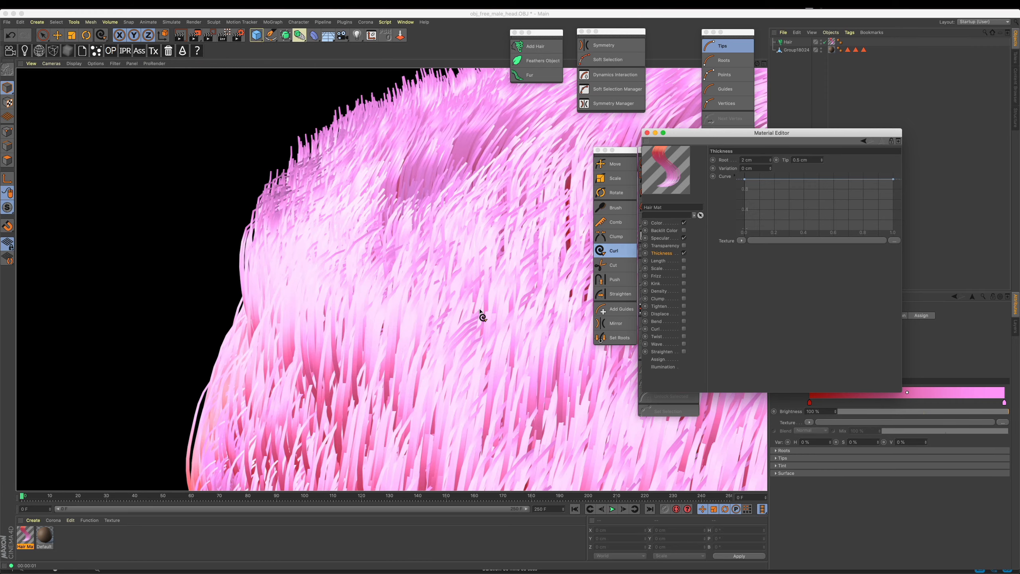
scroll(471, 193, down, 6)
alt+middle_drag(444, 246, 360, 239)
scroll(360, 239, down, 3)
click(328, 255)
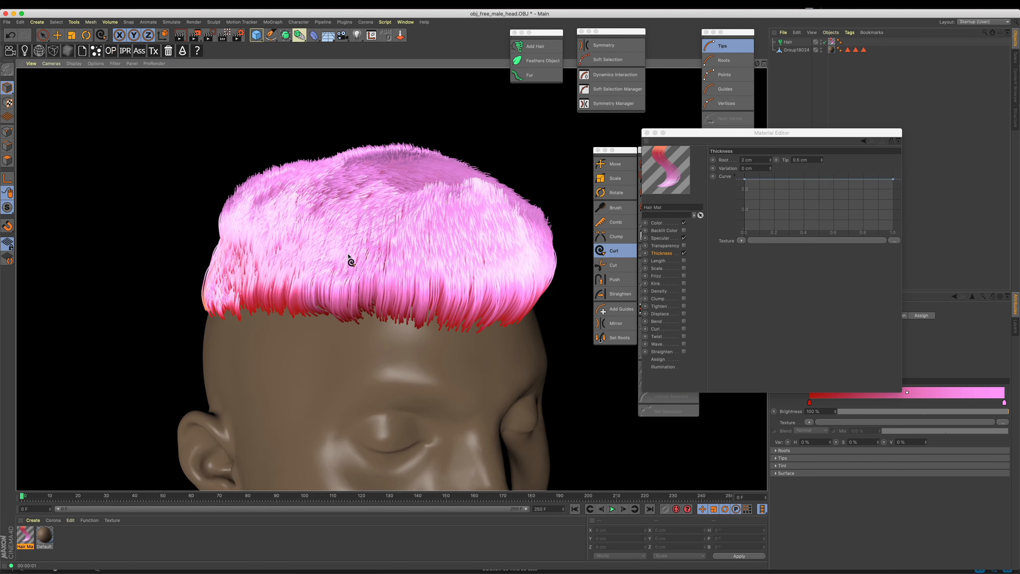
- Set the hair's root thickness to 1.5 cm and re-enter the tip thickness
click(752, 160)
text(1.5)
key(Tab)
text(0)
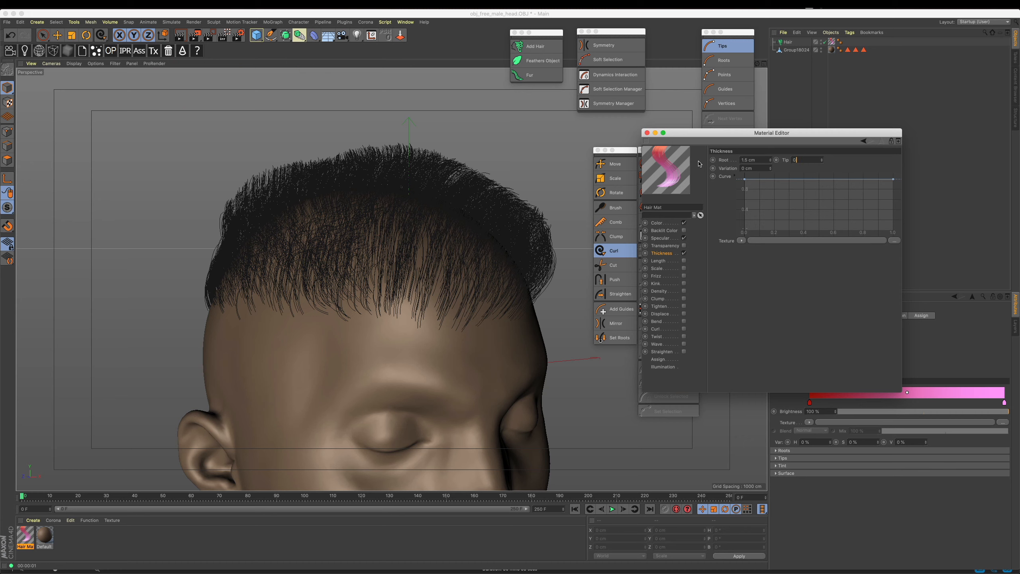
- Enable the hair material's Length channel with a length of 50 % and render the view
click(684, 261)
drag(753, 160, 677, 161)
text(50)
key(Return)
key(ctrl+r)
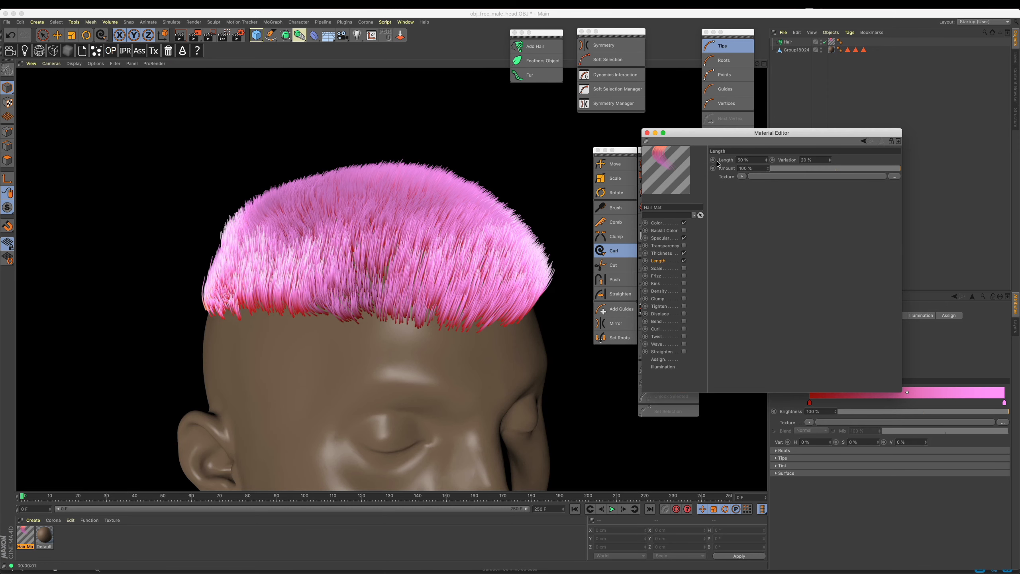
- Raise the hair length percentage, set its variation to 50 %, and render the view again
key(Return)
key(Tab)
text(50)
key(Return)
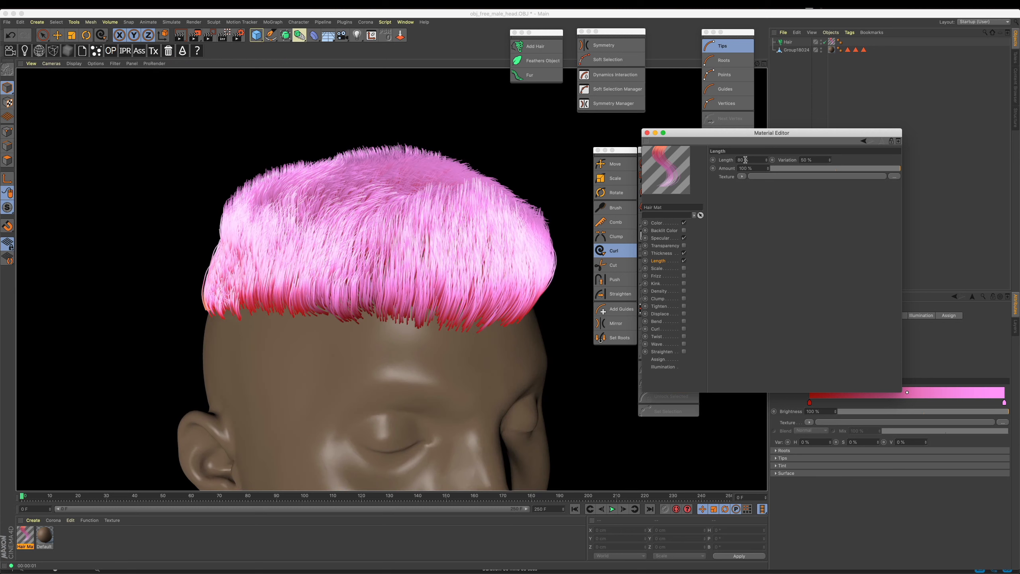
- Try the Kink channel on the hair material with its default values, render it, and disable it again
click(666, 276)
click(684, 284)
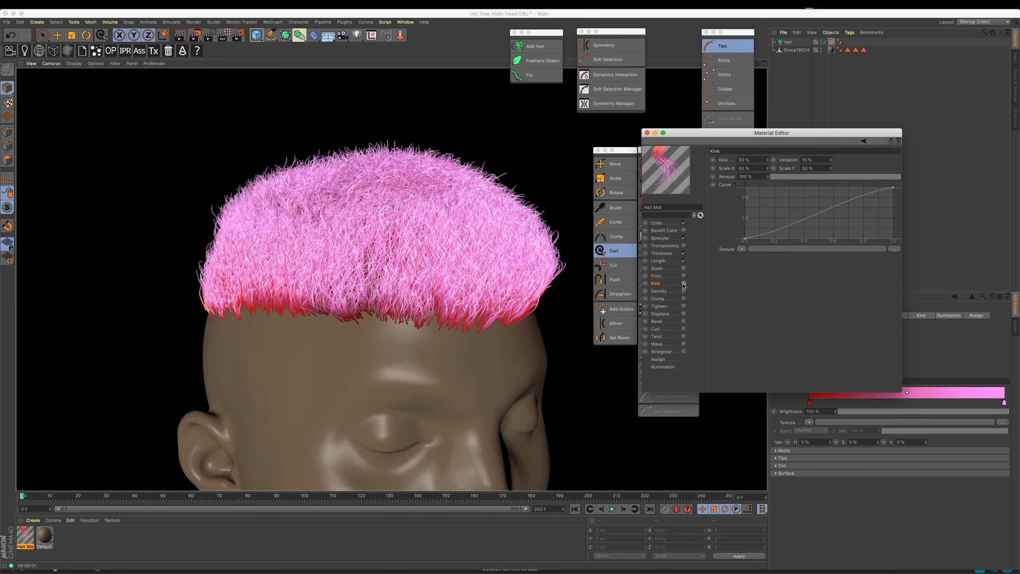
click(684, 284)
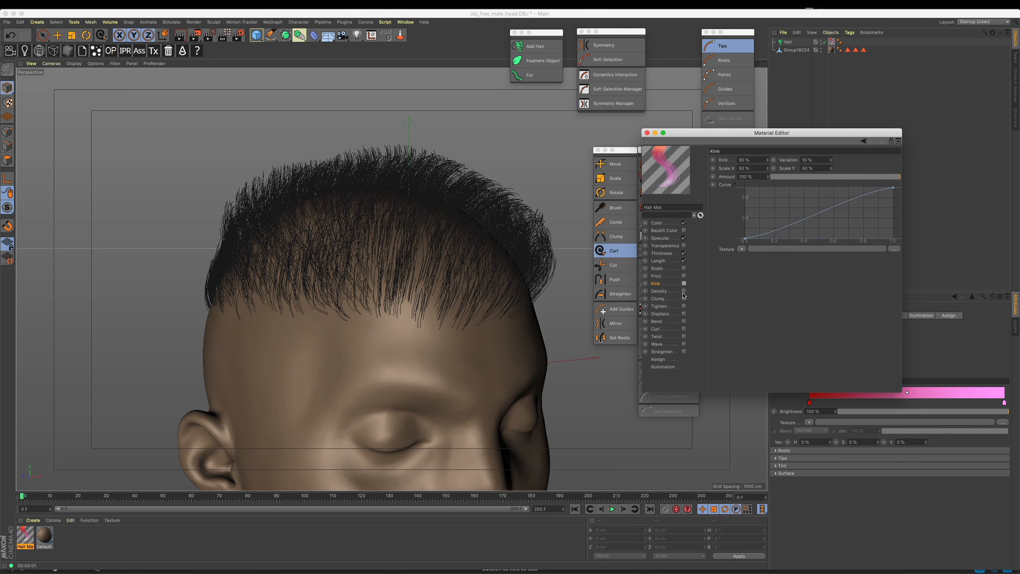
- Enable the Clump channel on the hair material, render it, and set the clump count to 50 %
click(684, 299)
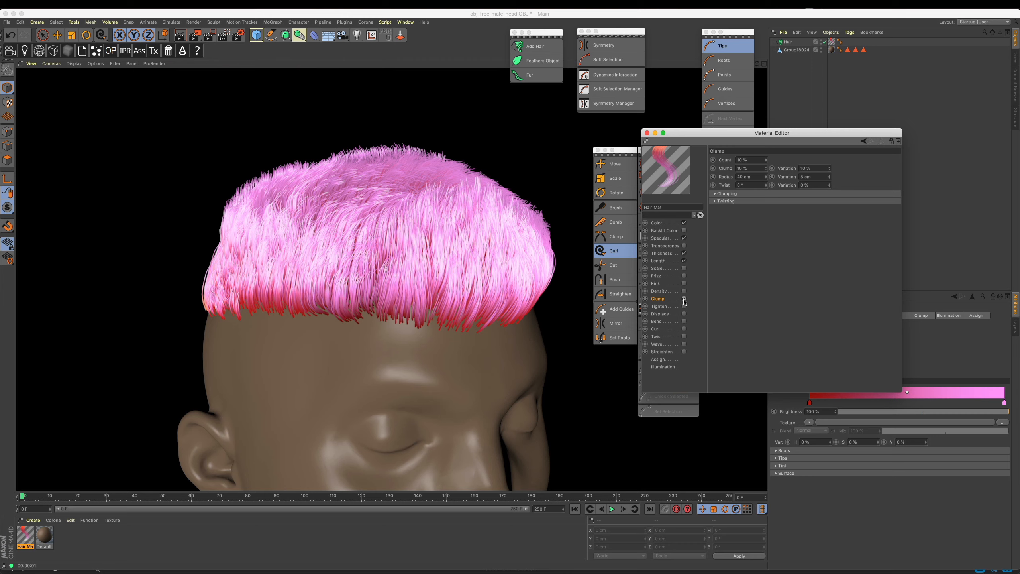
double_click(743, 159)
text(50)
key(Return)
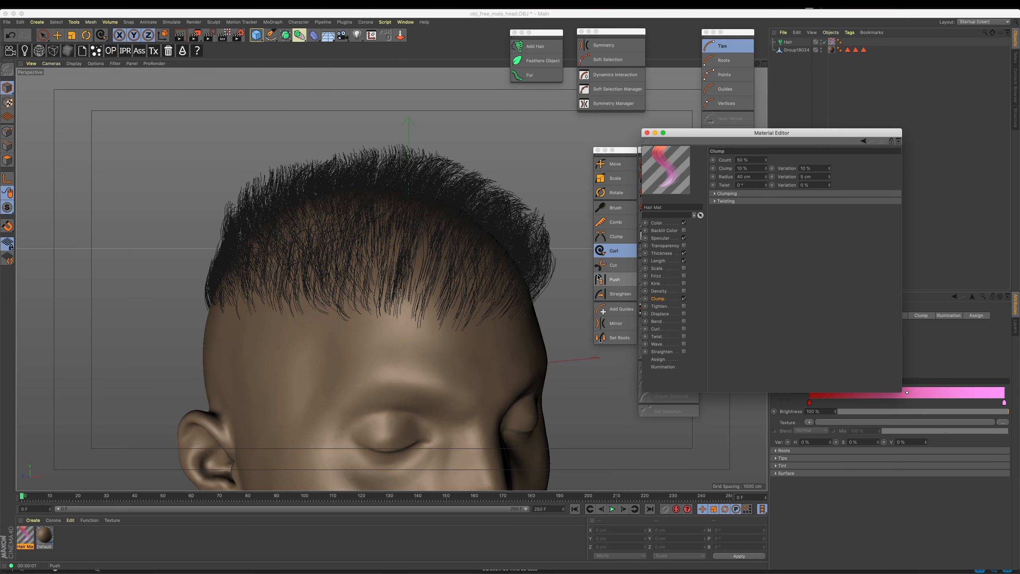
- Enable the Curl channel on the hair material, set the curl to 5°, and render the view to check it
scroll(432, 295, up, 1)
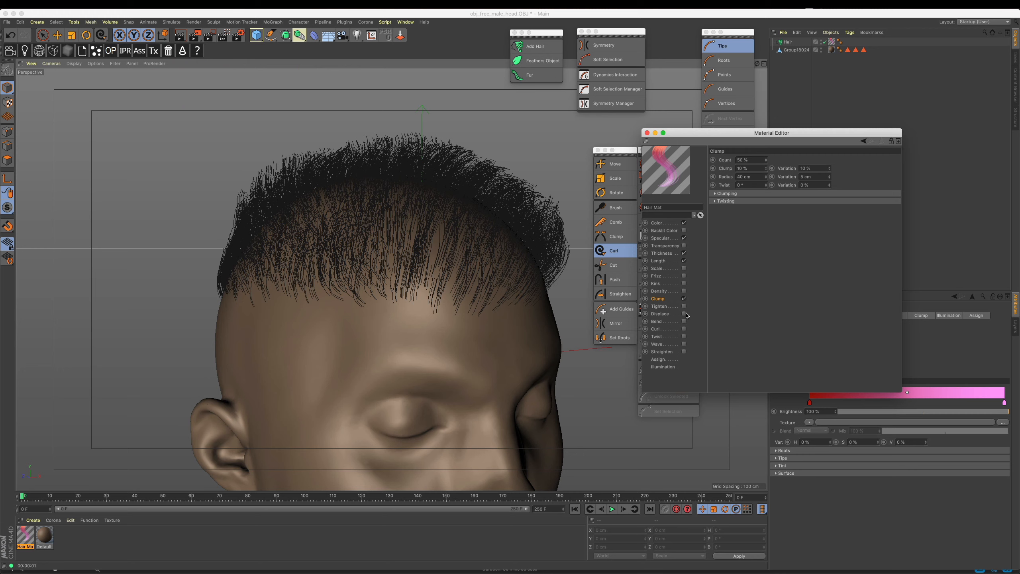
click(685, 329)
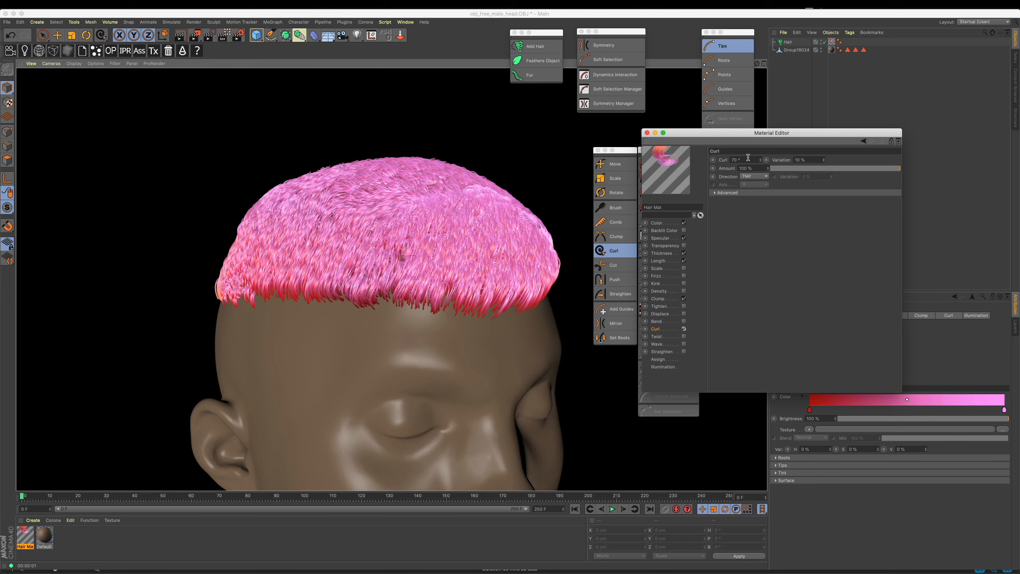
double_click(748, 157)
key(Return)
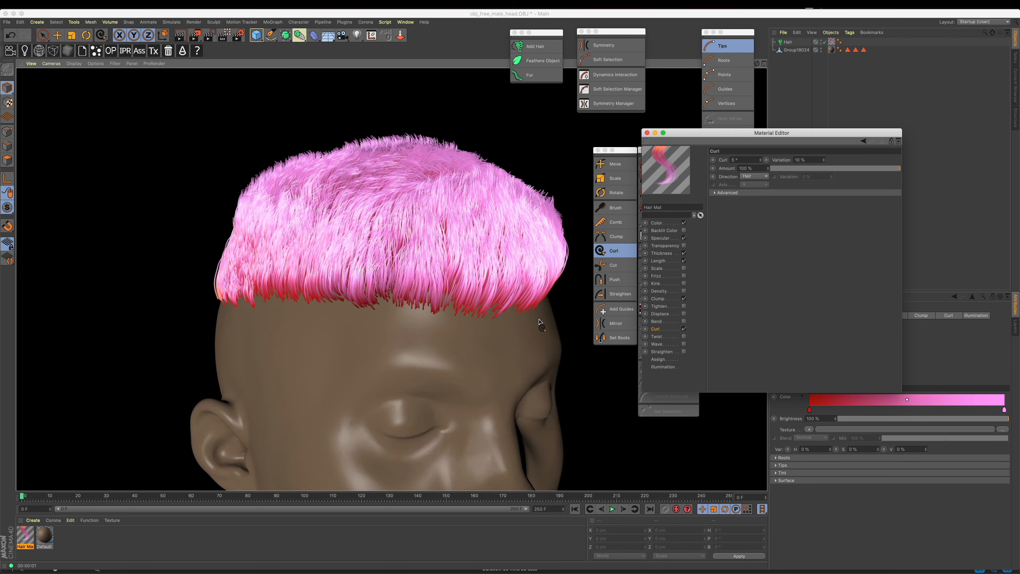
- Enable the Wave channel on the hair material, try a wave of 50 % in a render, and undo that value
click(684, 344)
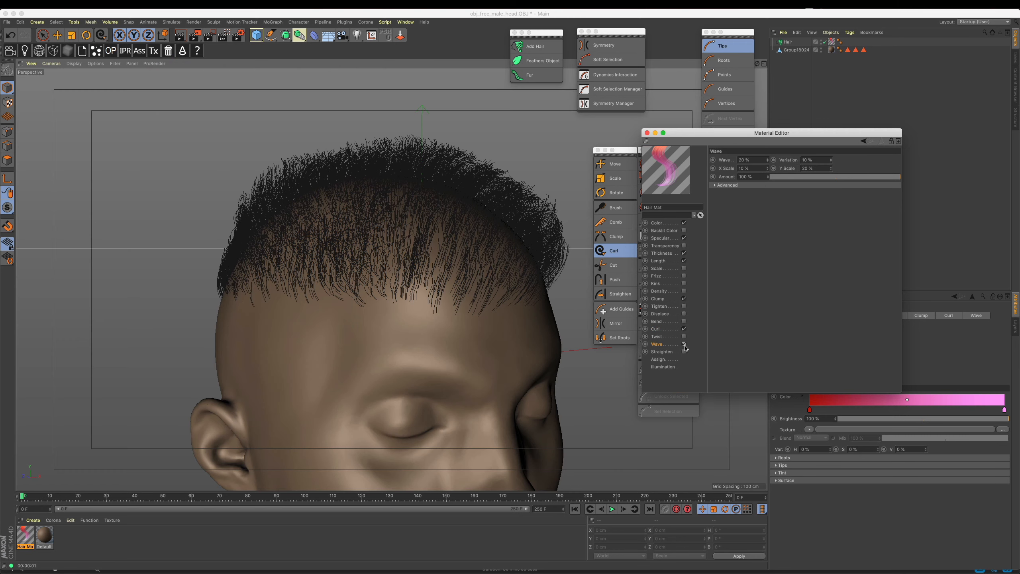
drag(755, 161, 645, 162)
text(50)
key(Return)
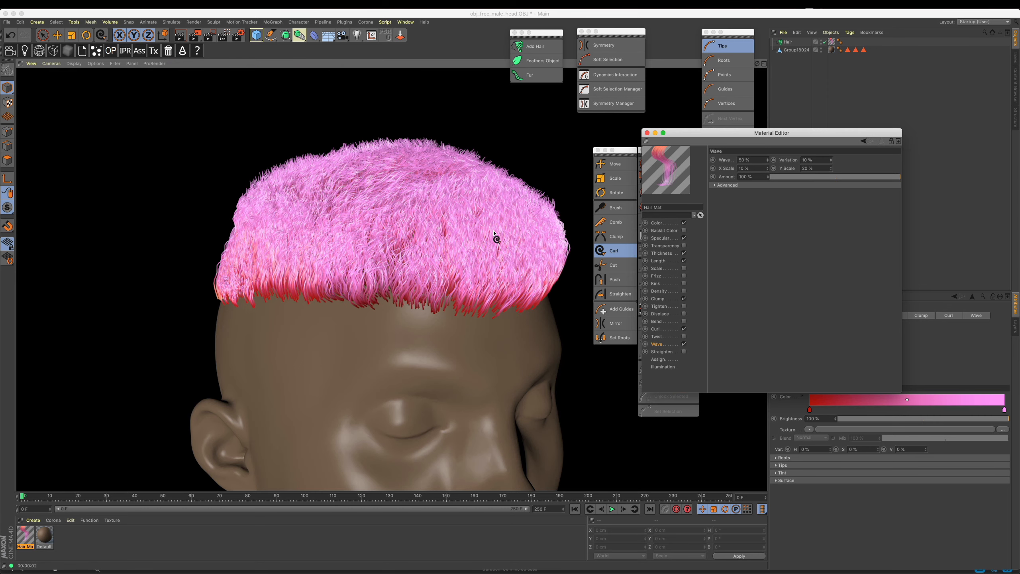
key(super+z)
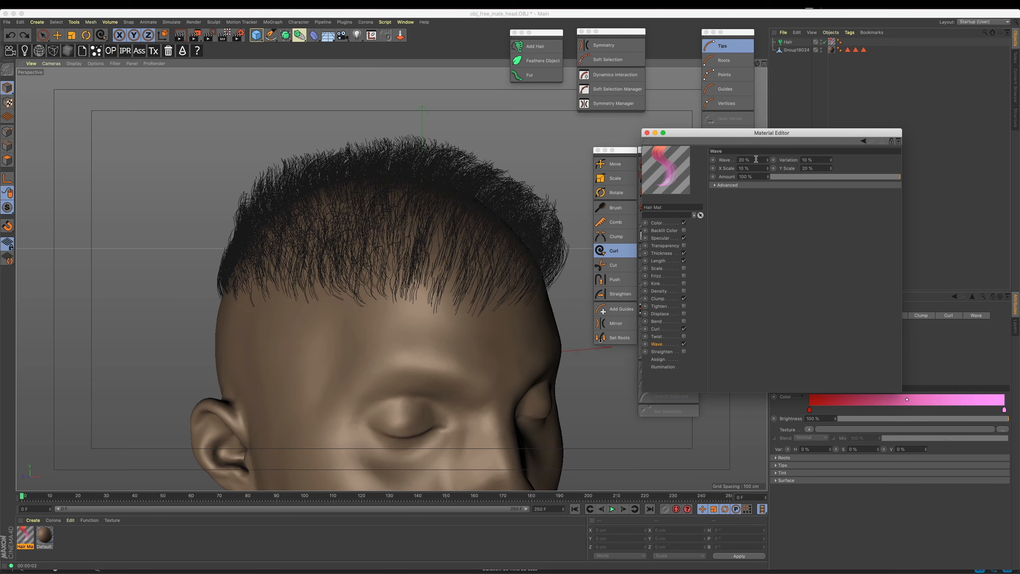
- Set the hair material's wave to 10 % and close the material's settings
text(10)
key(Return)
click(647, 133)
- Add a second hair object, naming the existing one center Hair and the new one side Hair
alt+middle_drag(487, 234, 441, 187)
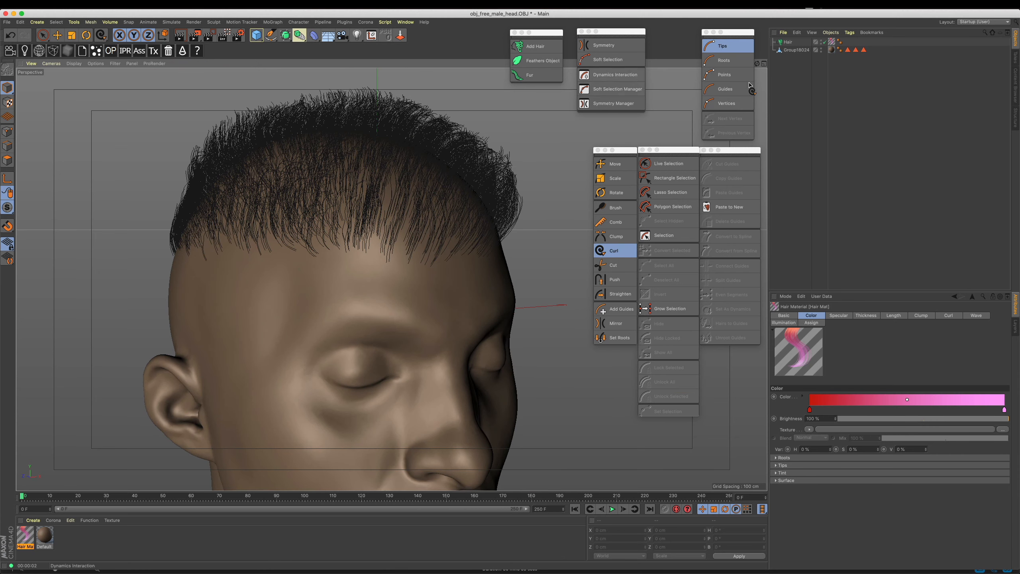
click(534, 46)
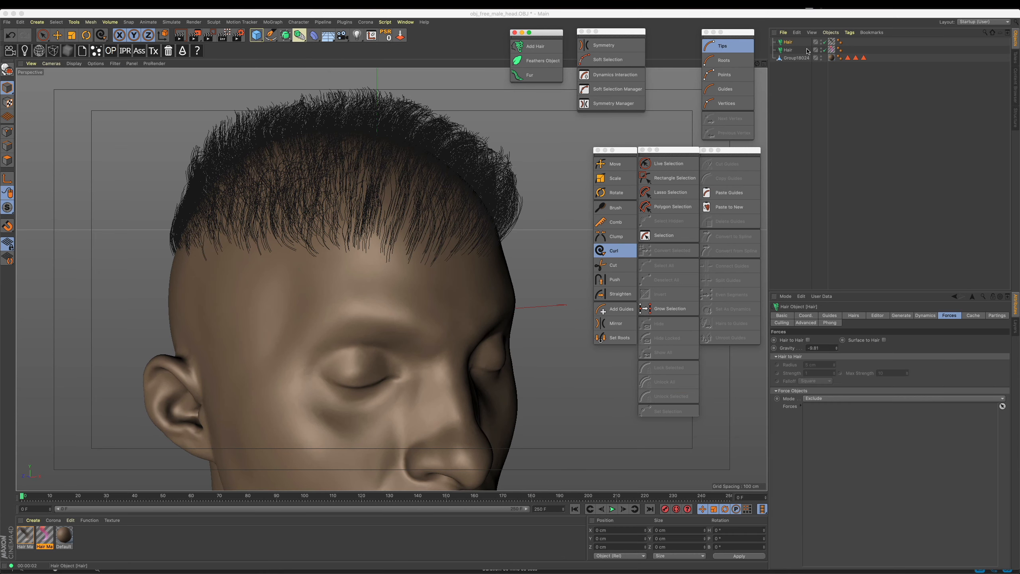
click(784, 50)
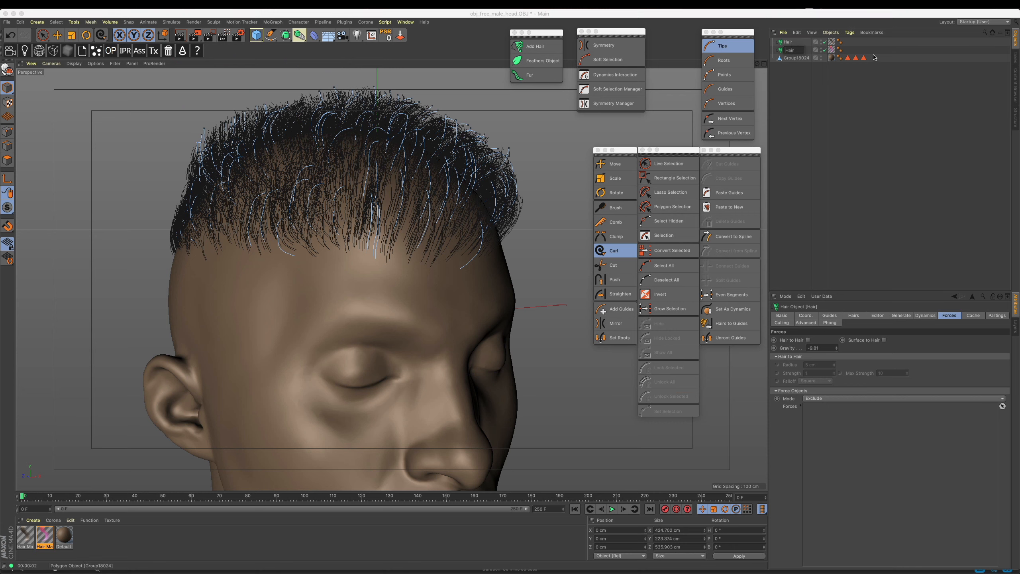
text(center)
key(Return)
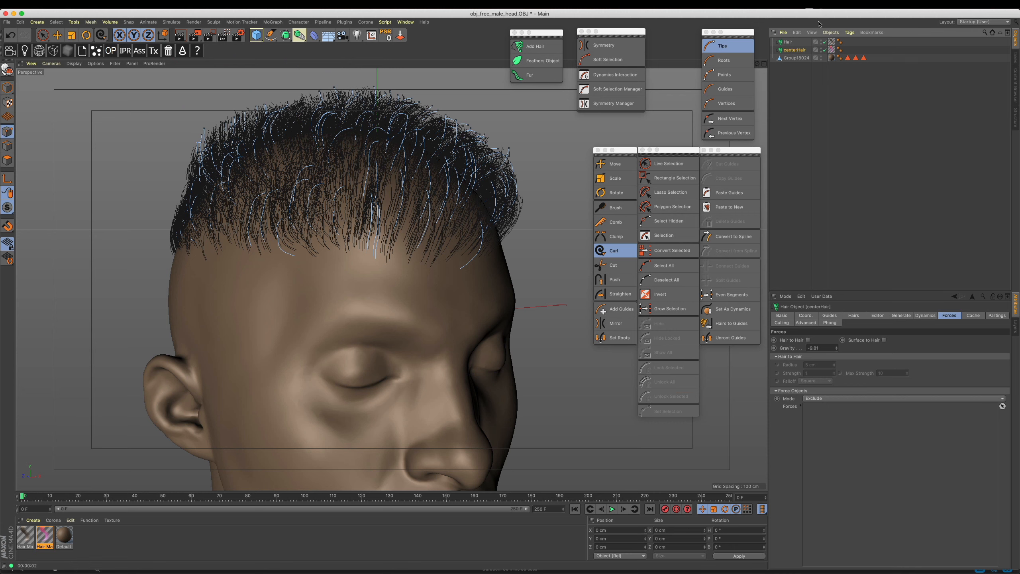
click(817, 104)
double_click(788, 42)
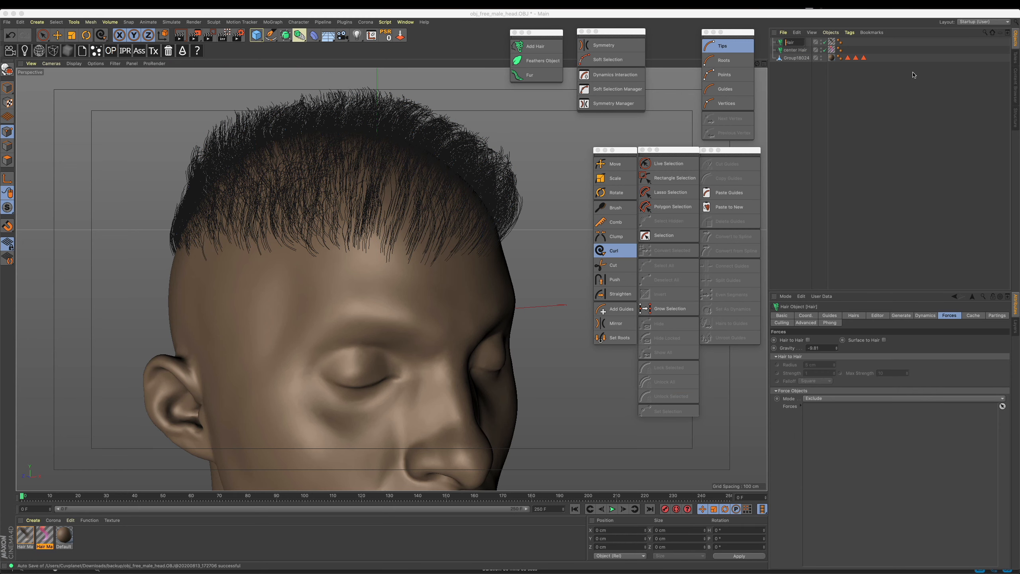
text(side)
key(Return)
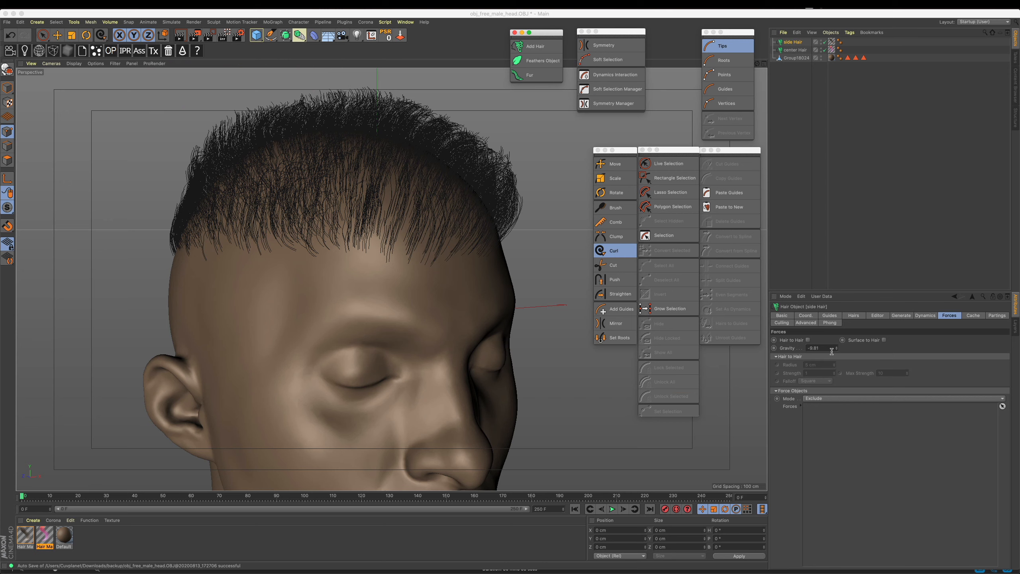
- Try a gravity of -0.5 on center Hair in the simulation, set it to 0 instead, and return to the first frame
click(804, 51)
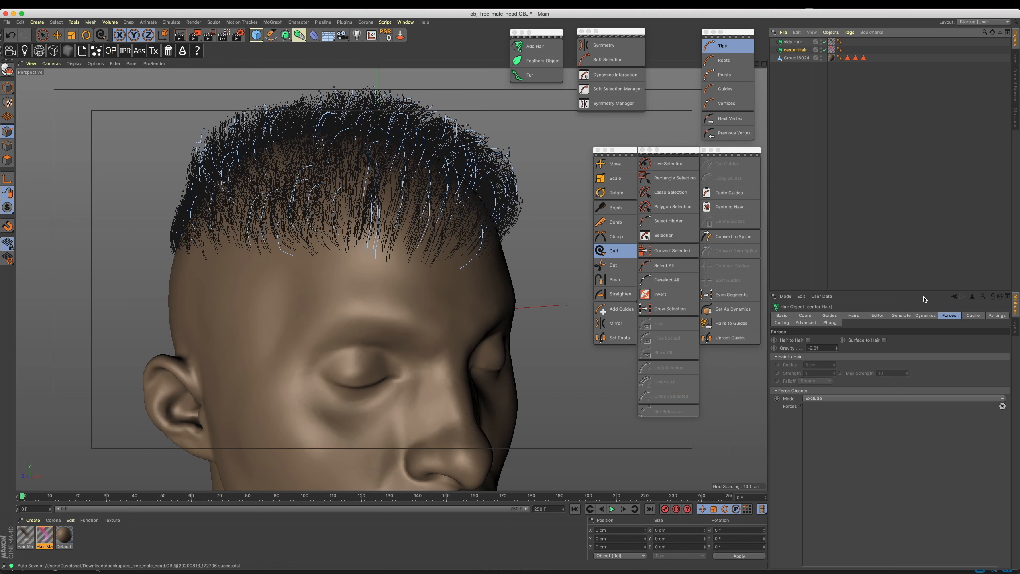
drag(829, 349, 771, 349)
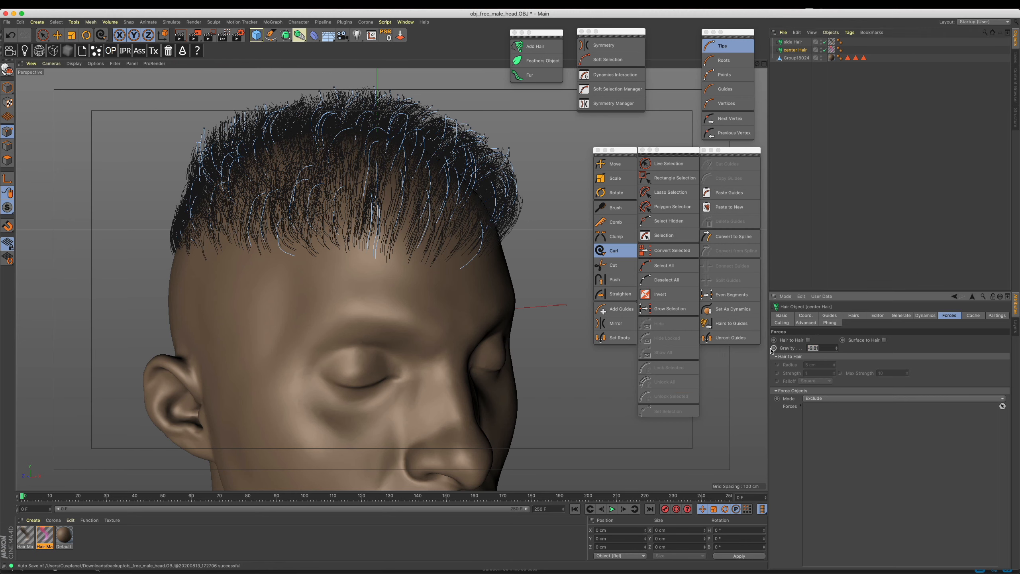
text(-0.5)
key(Return)
click(605, 511)
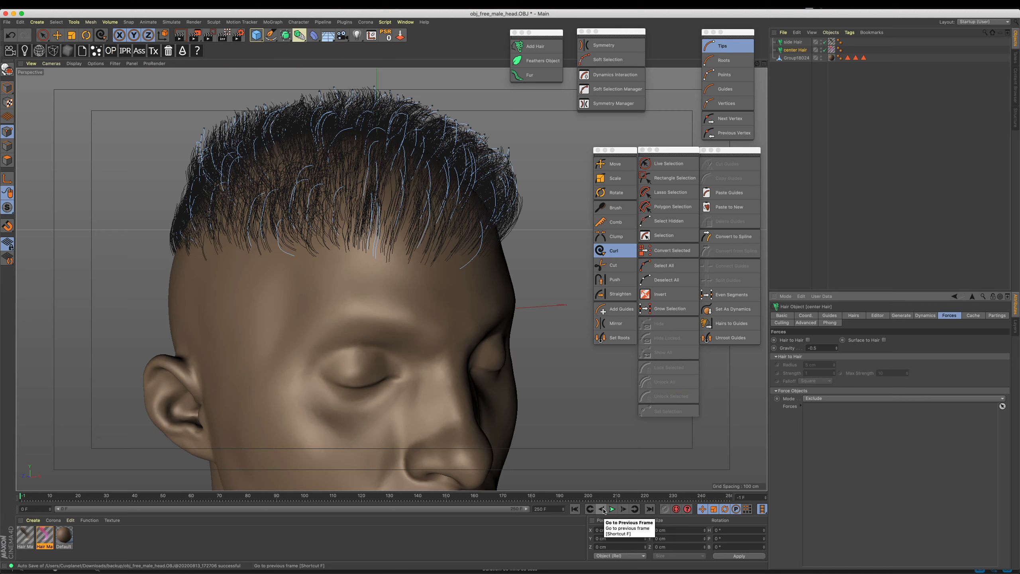
click(612, 510)
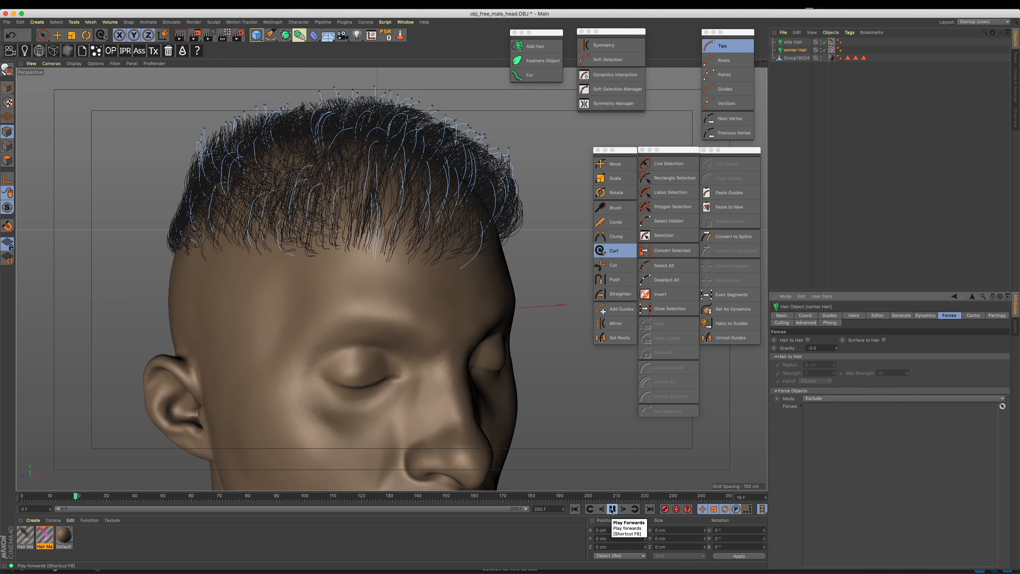
click(612, 510)
drag(822, 348, 782, 351)
click(575, 510)
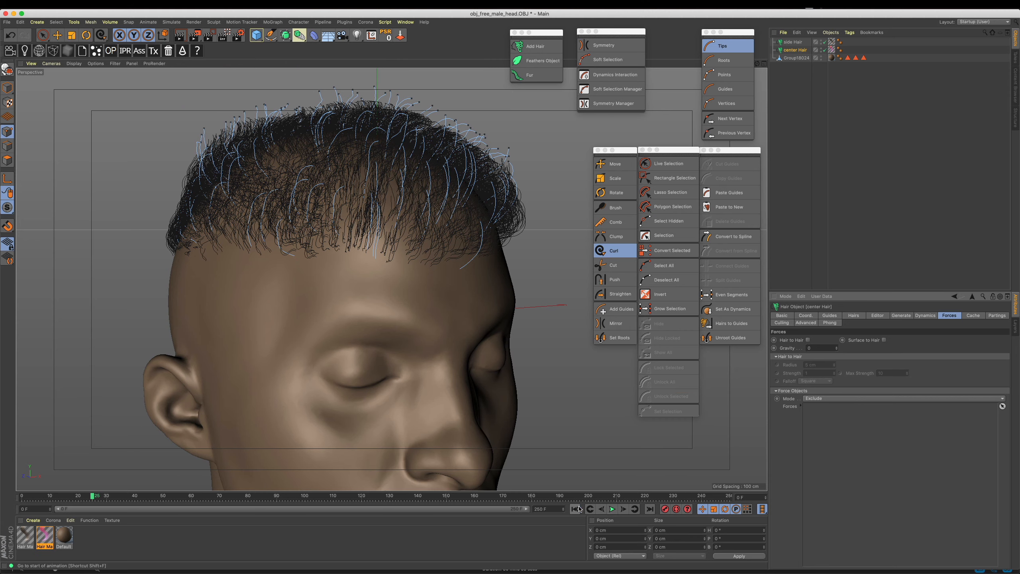
- Add a Hair Collider tag to the head object, switch to model mode, and render the view
right_click(806, 60)
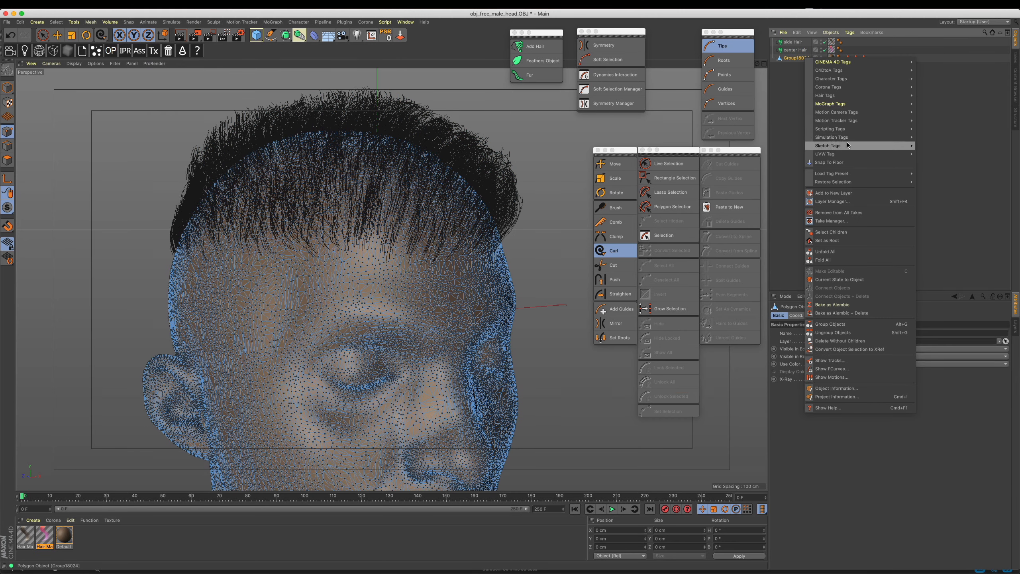
mouse_move(876, 137)
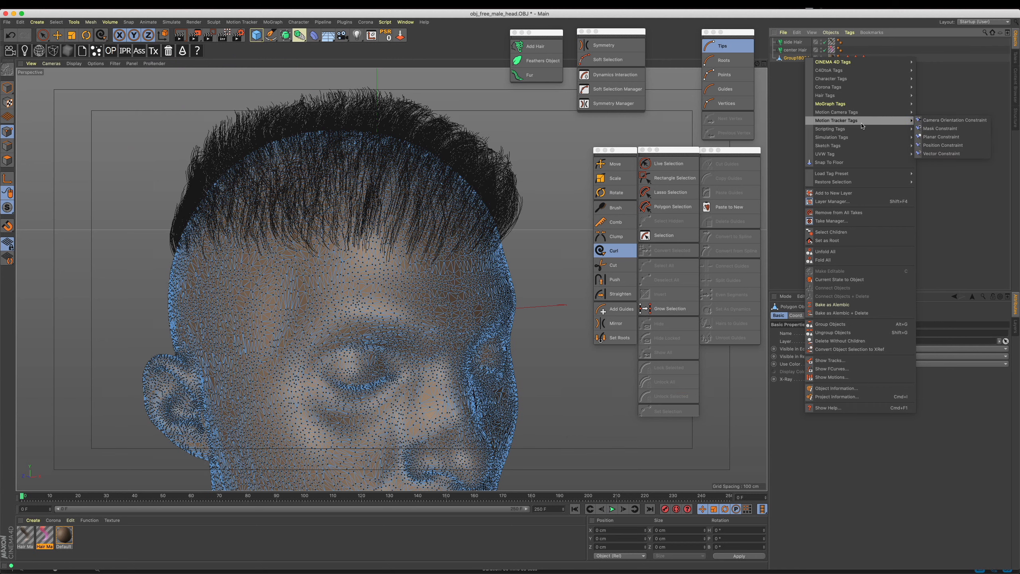
mouse_move(861, 98)
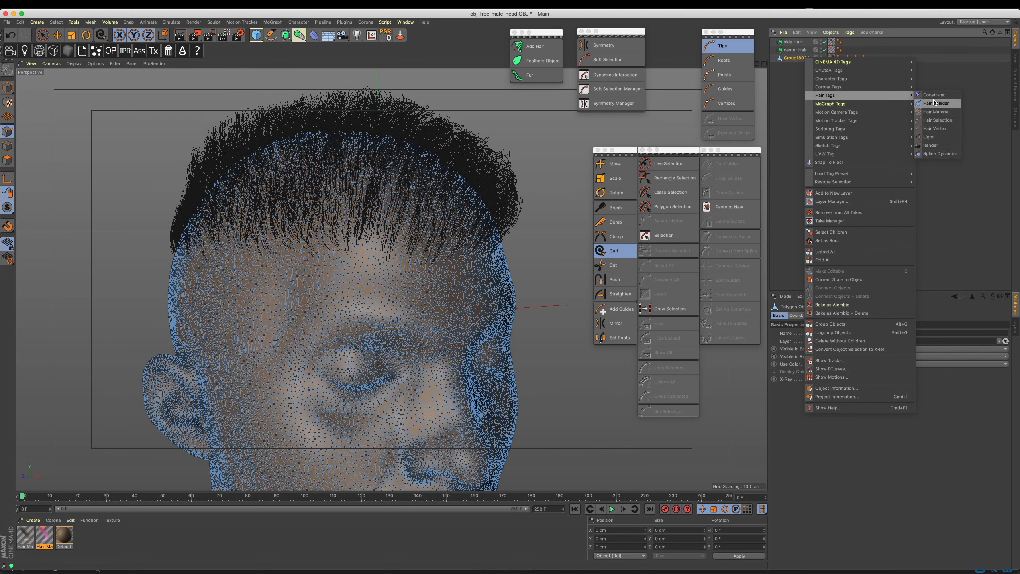
click(936, 103)
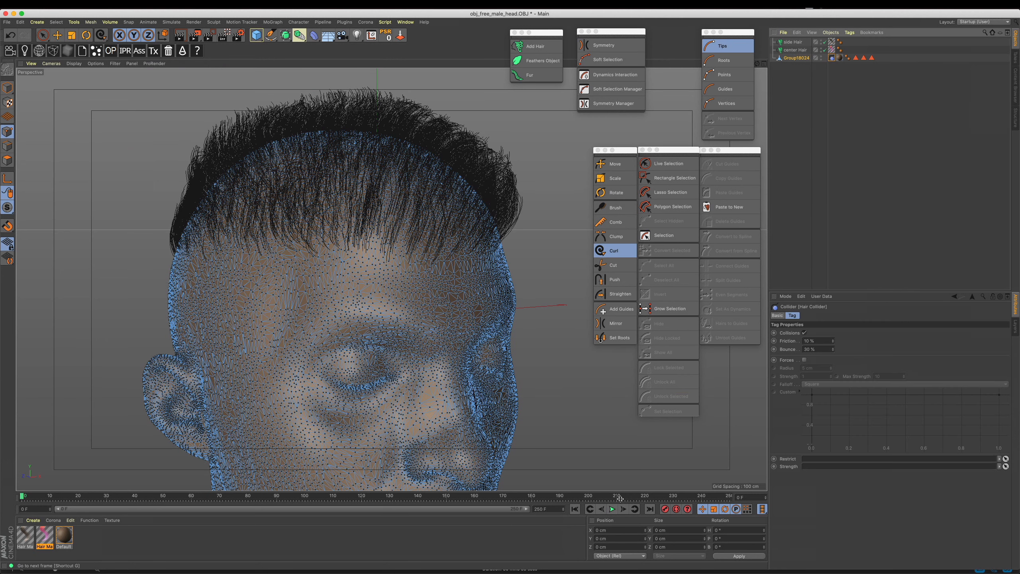
click(11, 92)
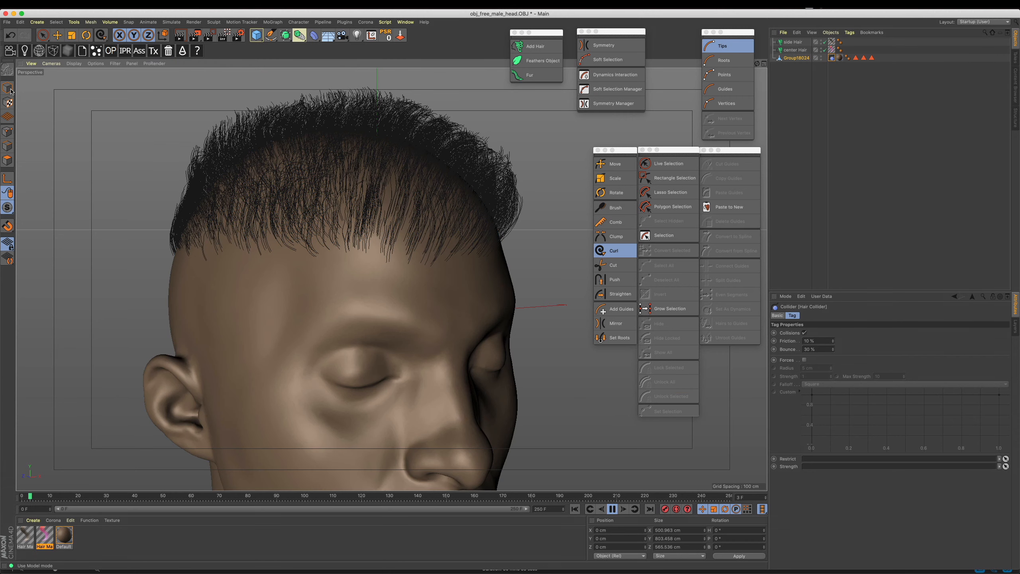
click(180, 39)
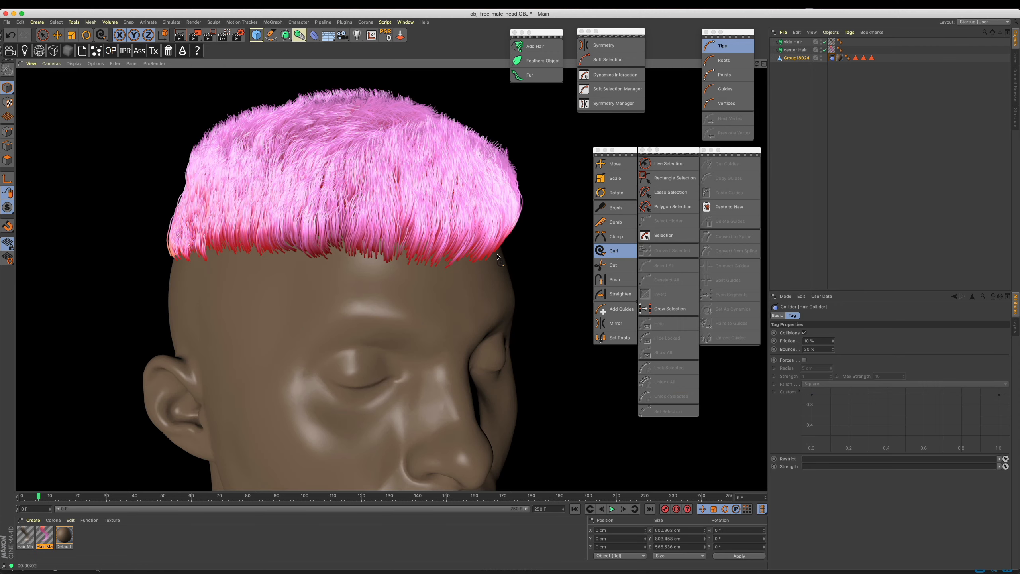
- Set the gravity of side Hair to 0
alt+drag(495, 241, 492, 255)
alt+right_drag(482, 255, 421, 277)
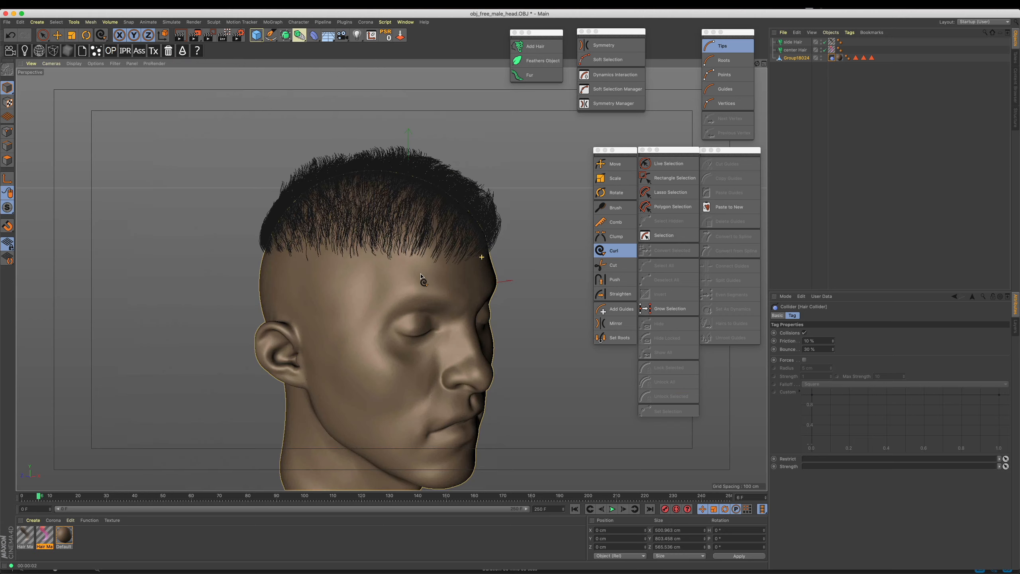
alt+middle_drag(421, 278, 464, 246)
alt+right_drag(464, 246, 481, 232)
alt+drag(482, 234, 485, 236)
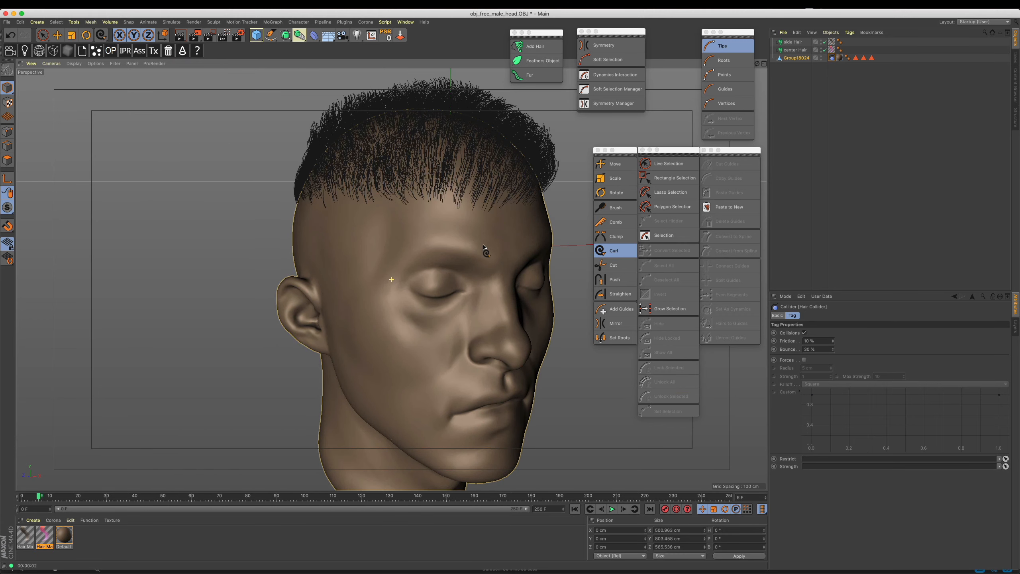
click(793, 42)
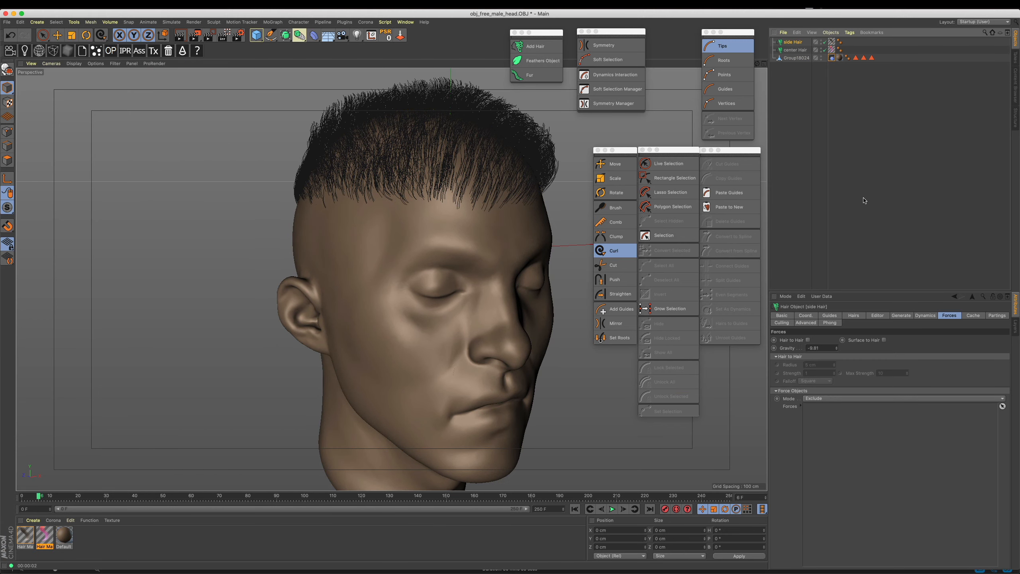
double_click(828, 348)
text(0)
- Link side Hair's guides to the head side polygon selection, with a count of 20 and a length of 5 cm
click(853, 317)
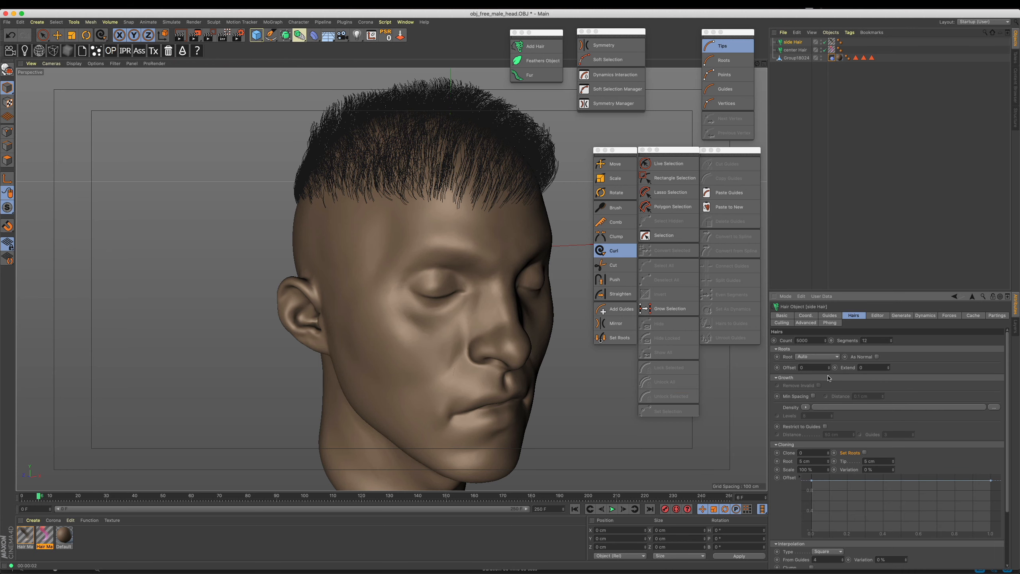
click(830, 316)
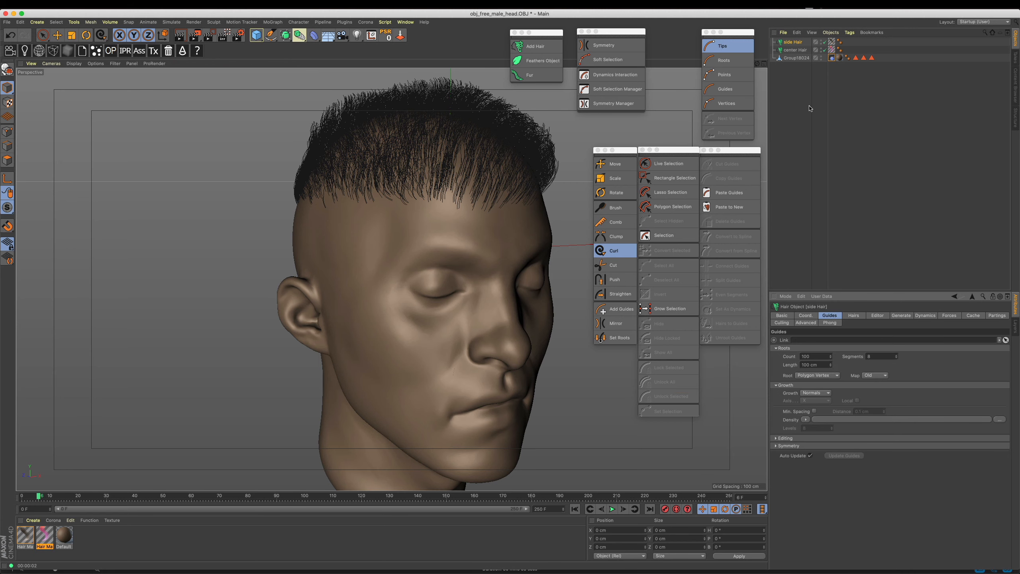
drag(864, 57, 816, 341)
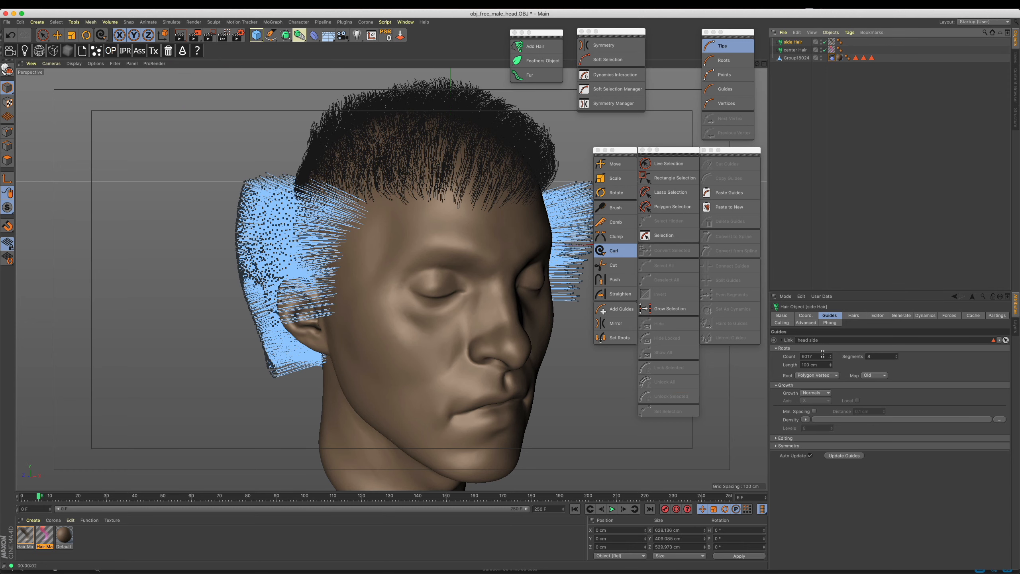
click(823, 355)
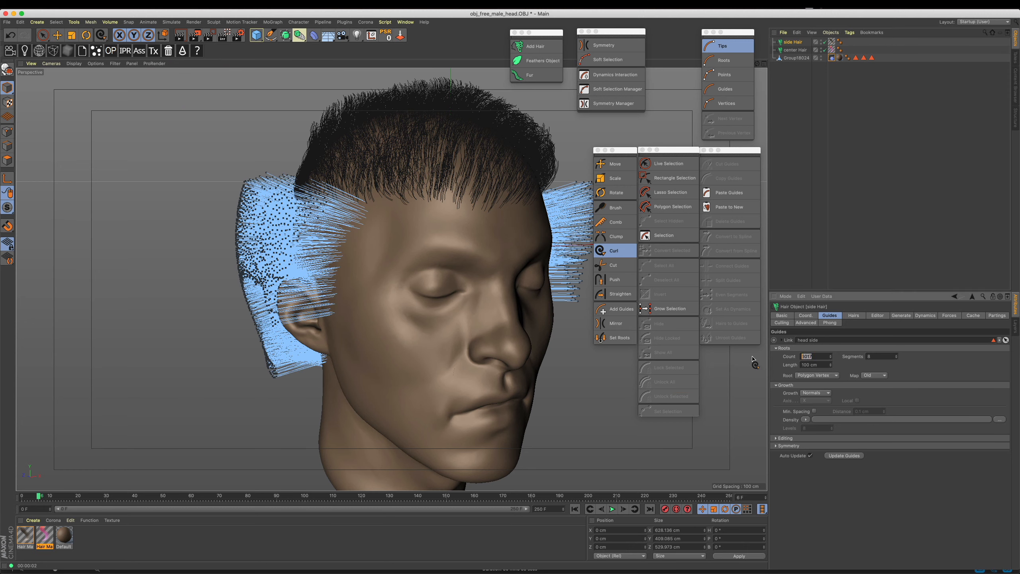
key(Return)
click(823, 365)
text(5)
key(Return)
- Set the viewport display of side Hair to Hair Lines
click(855, 316)
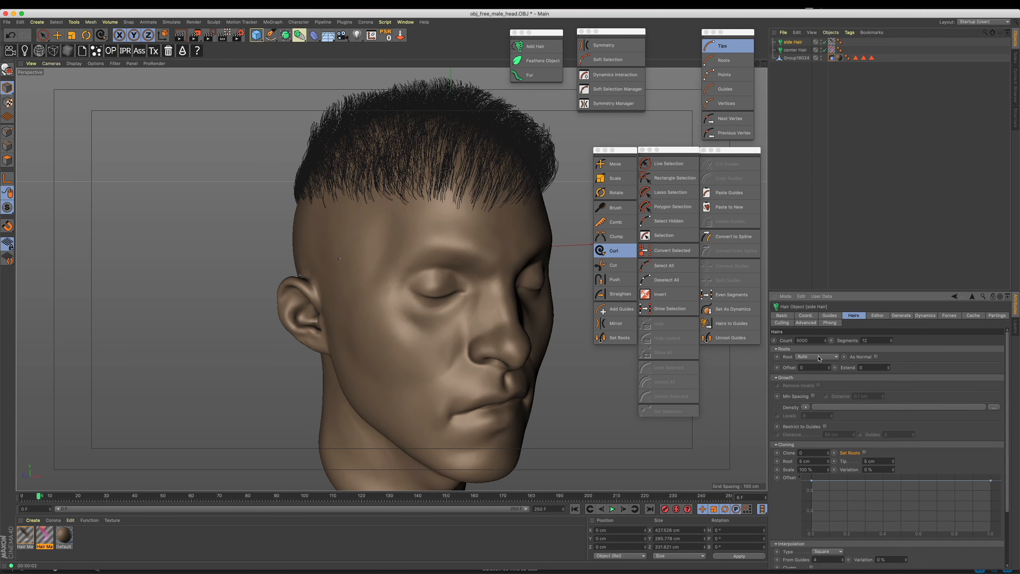
click(816, 357)
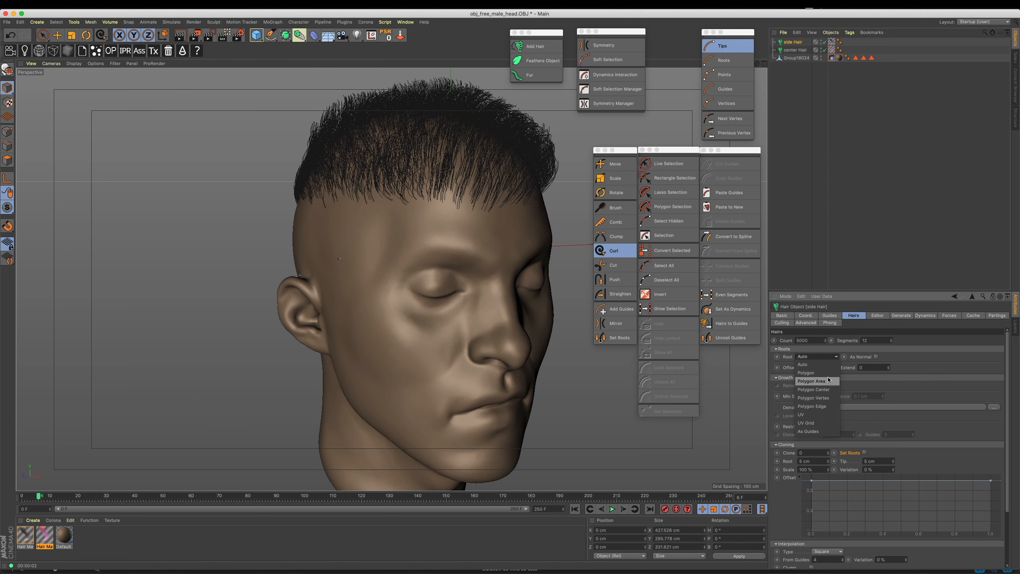
click(920, 358)
click(829, 316)
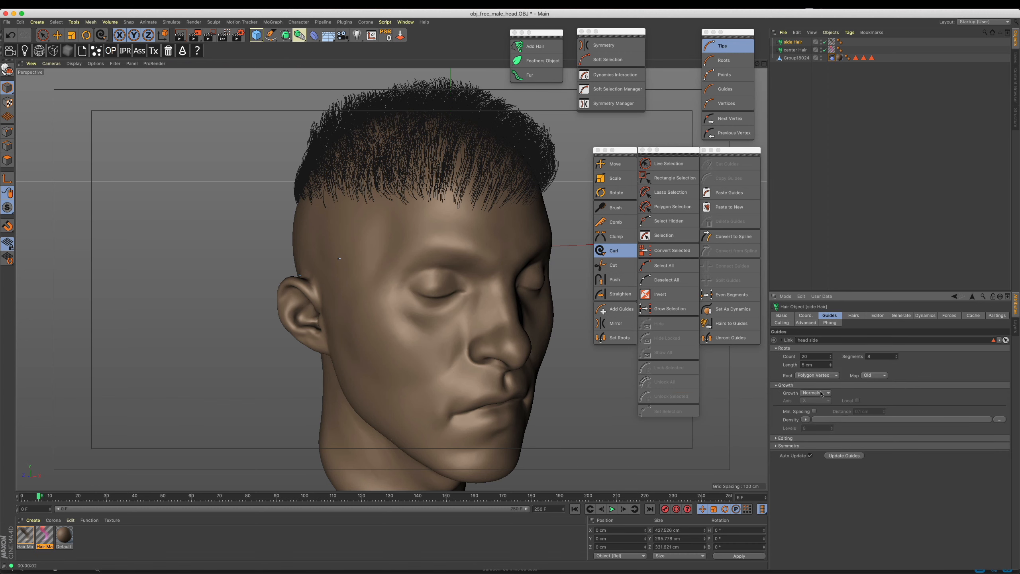
click(886, 317)
click(819, 348)
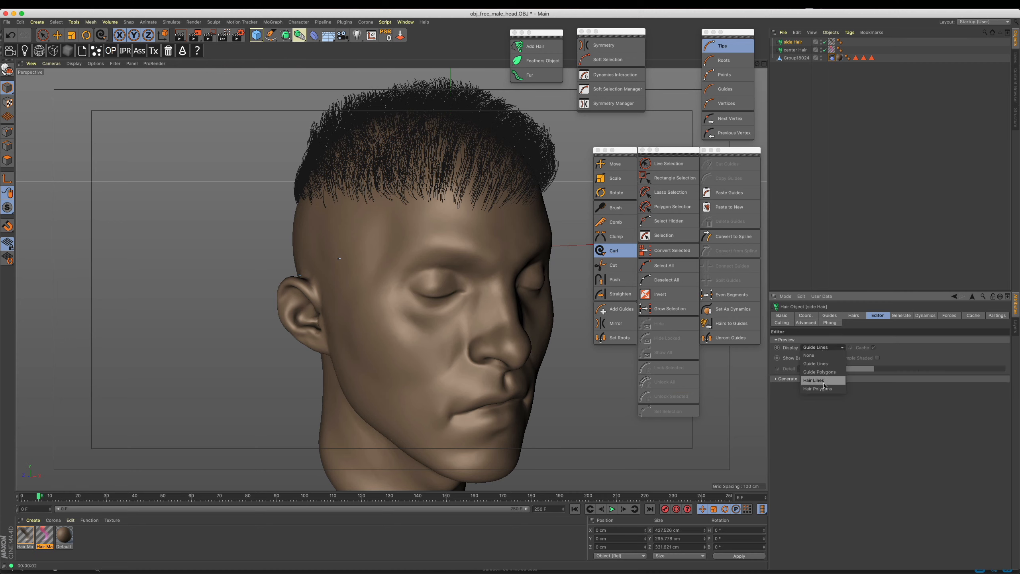
click(826, 384)
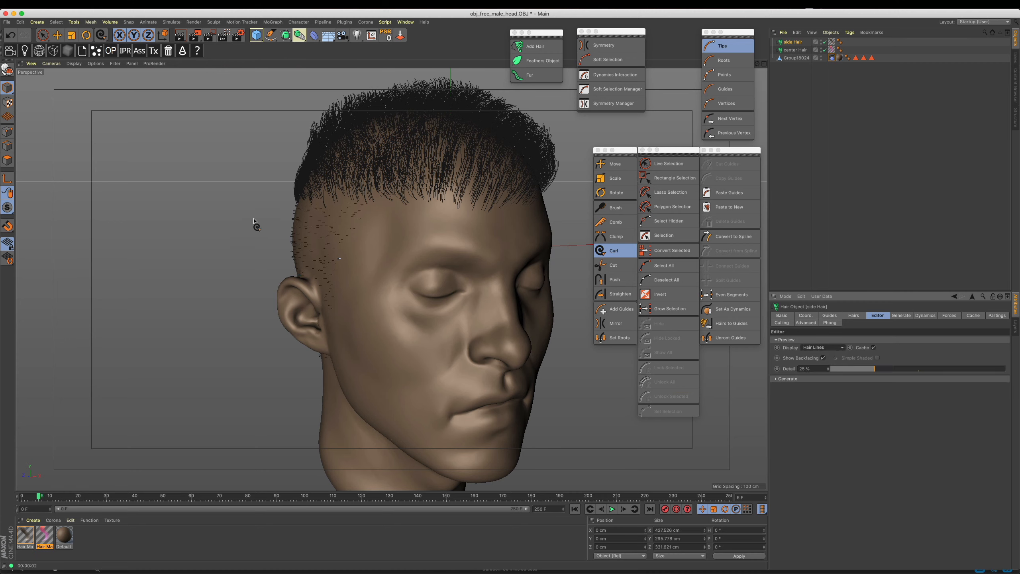
- Set side Hair's hair count to 15000 and its guide segments to 4
scroll(263, 227, up, 3)
scroll(373, 233, down, 2)
click(858, 318)
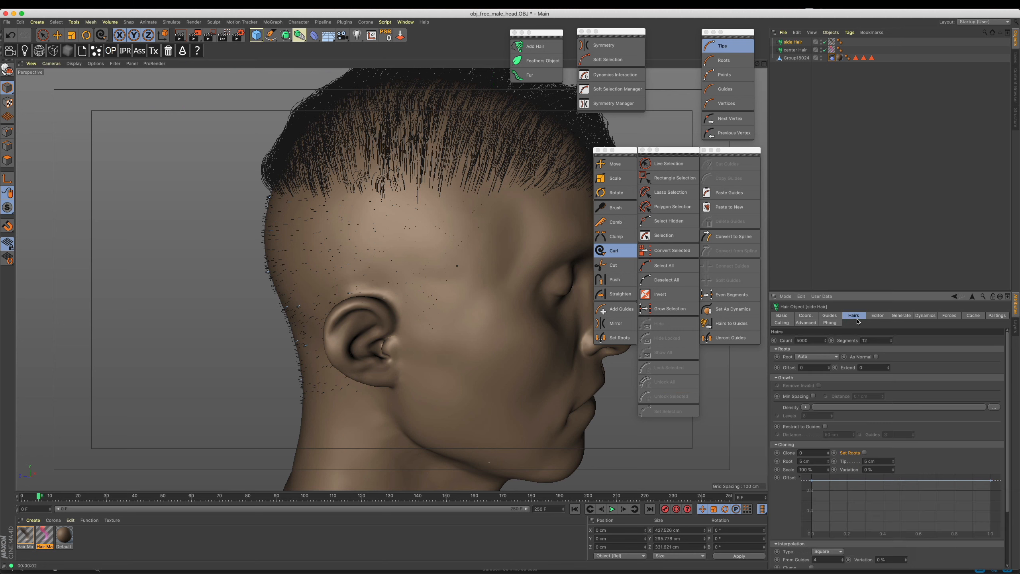
key(BackSpace)
key(BackSpace)
key(BackSpace)
key(BackSpace)
text(15000)
key(Tab)
click(843, 323)
click(834, 317)
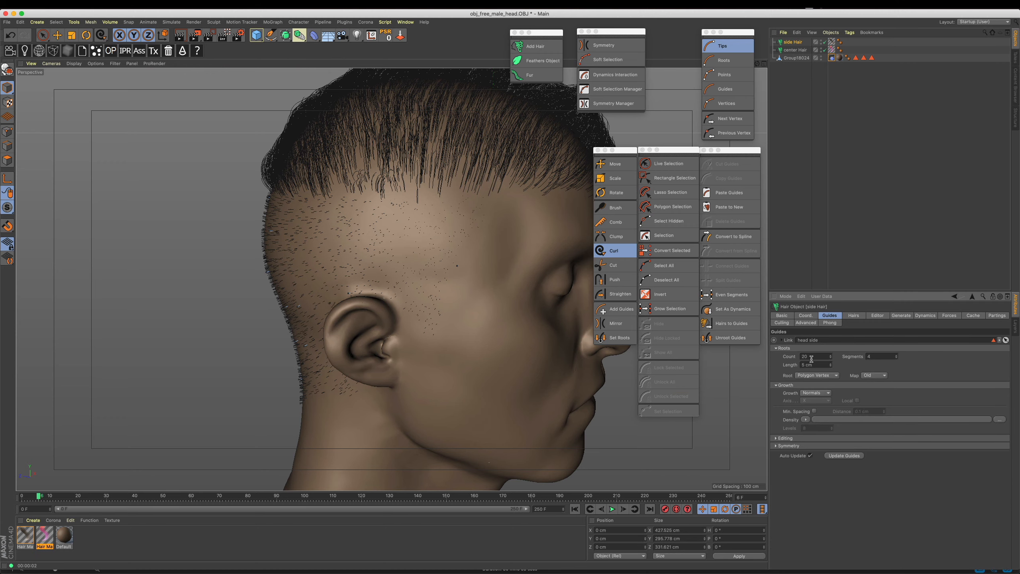
- Render the side of the head above the ear to examine the short hair's coverage
scroll(383, 249, up, 3)
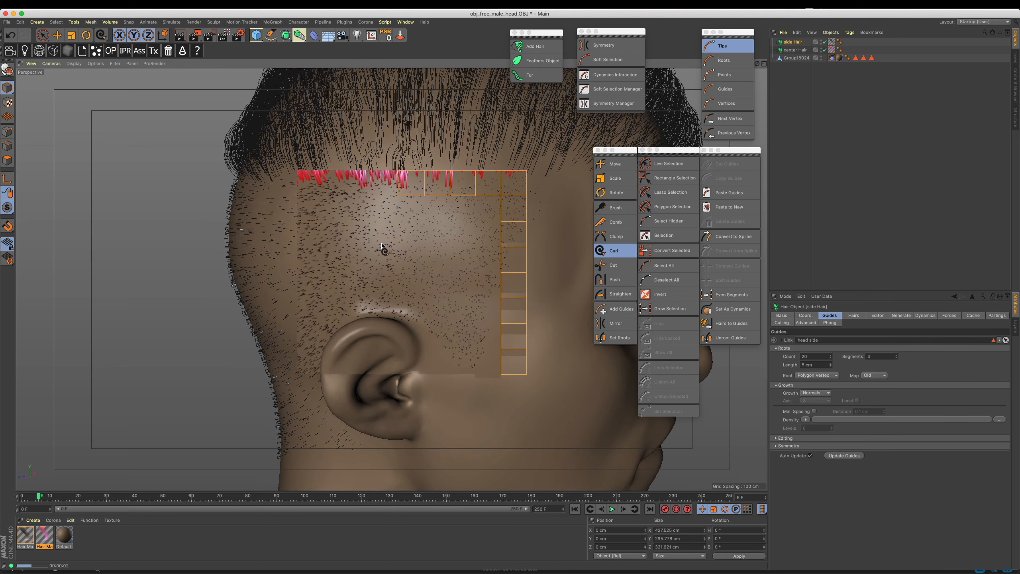
scroll(447, 250, down, 3)
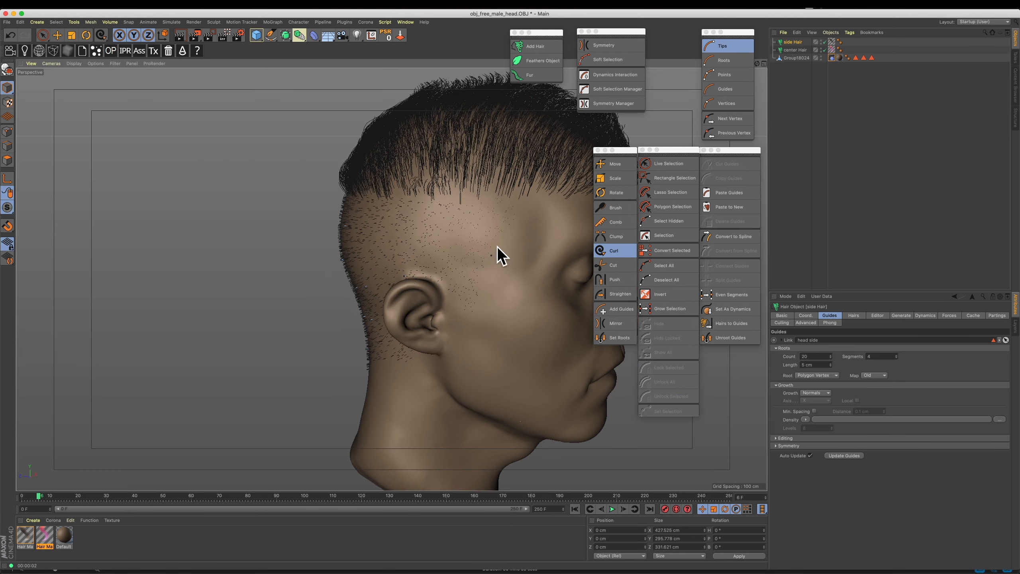
scroll(497, 255, up, 2)
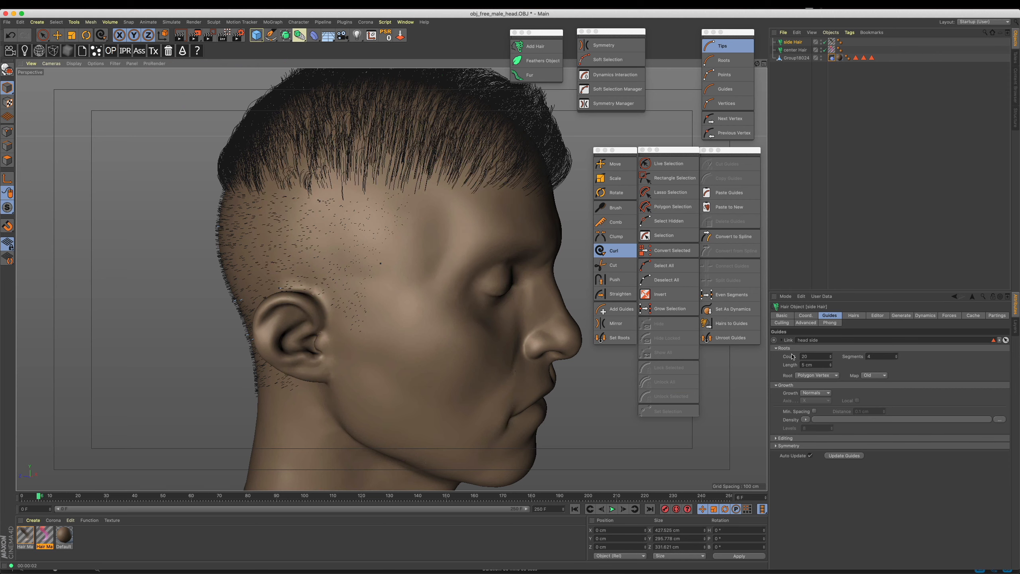
- Set the clone count in side Hair's cloning settings to 4
click(878, 316)
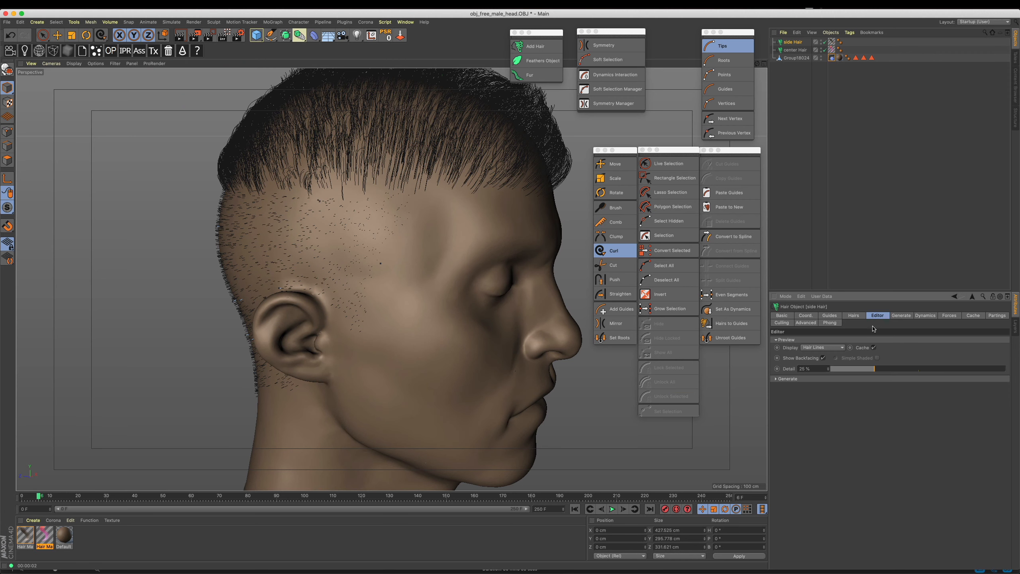
click(902, 316)
click(919, 318)
click(901, 318)
click(876, 317)
click(849, 318)
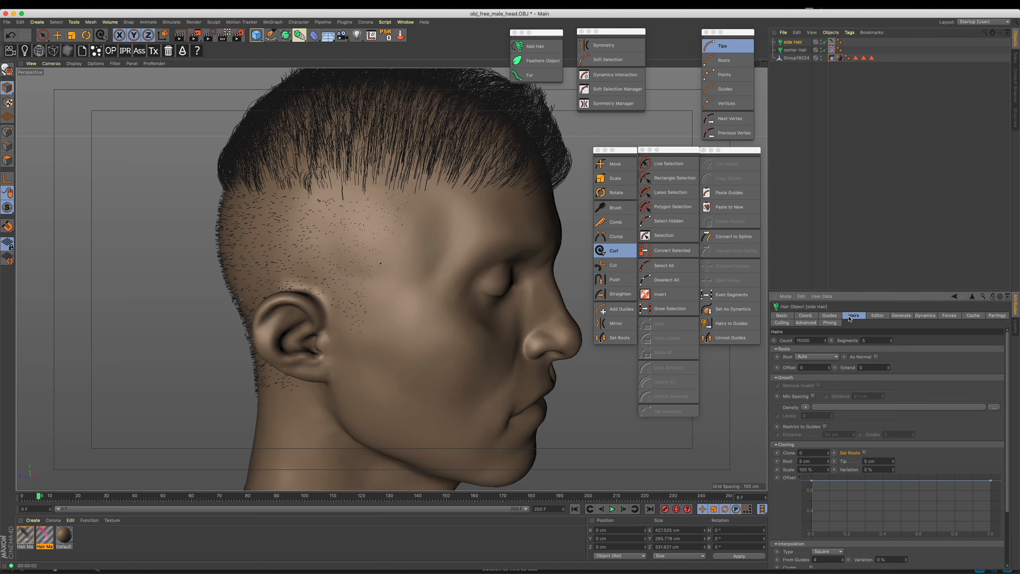
click(828, 452)
click(828, 452)
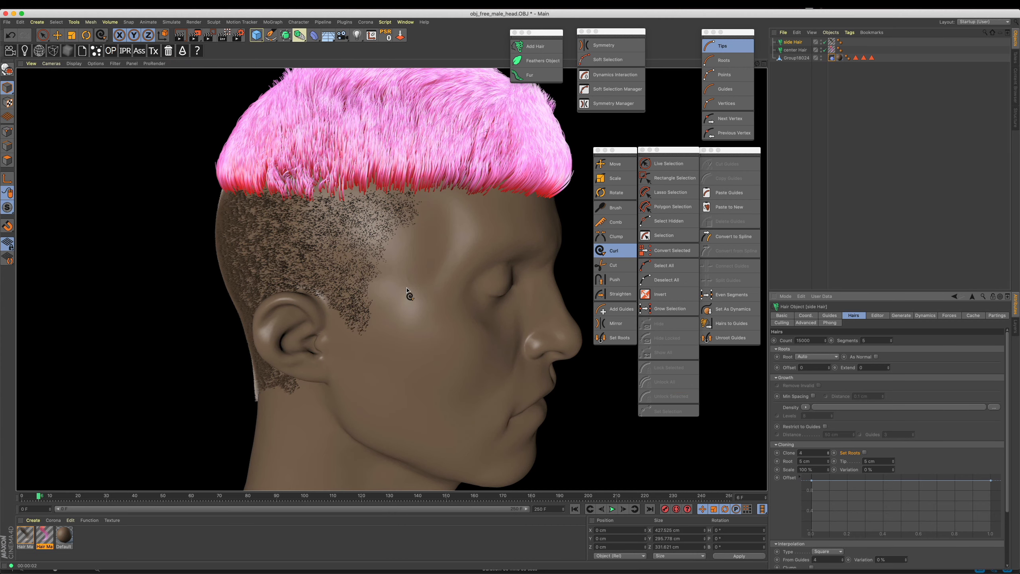
- Set side Hair's guide count to 30 and its hair count to 25000, and render the view
alt+drag(407, 287, 457, 289)
click(829, 315)
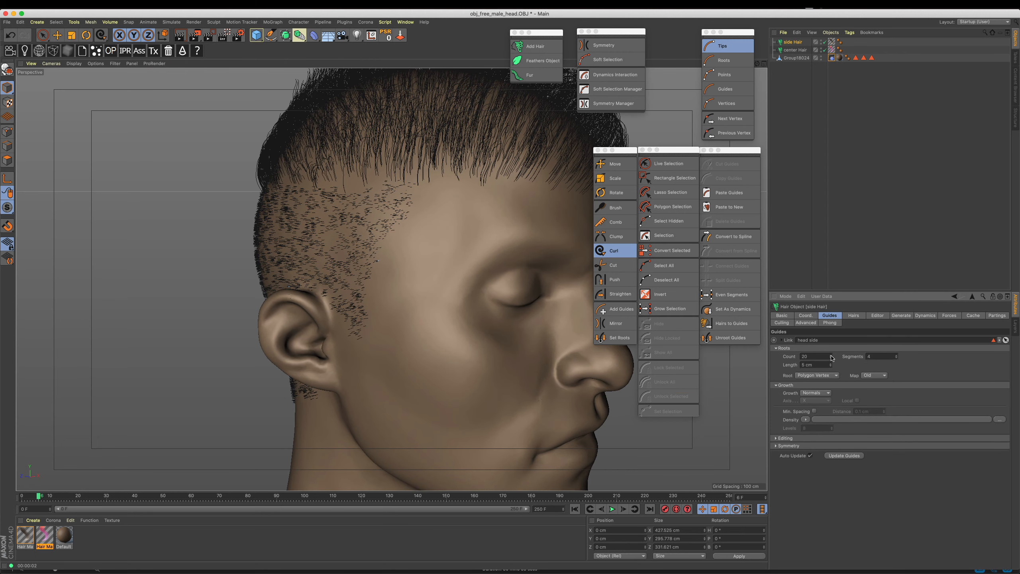
double_click(827, 357)
text(30)
key(Return)
click(854, 315)
double_click(813, 341)
text(25000)
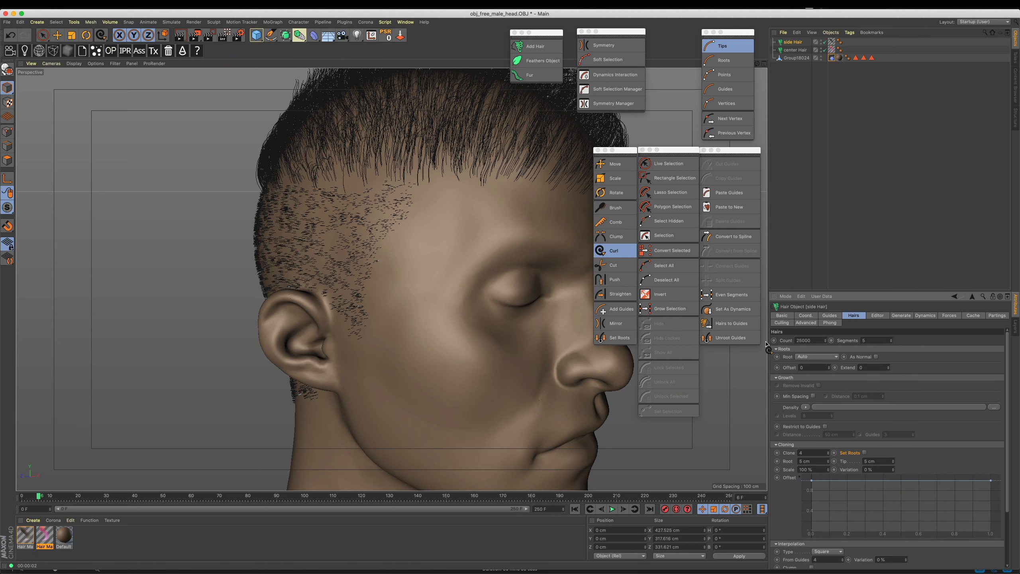
key(super+r)
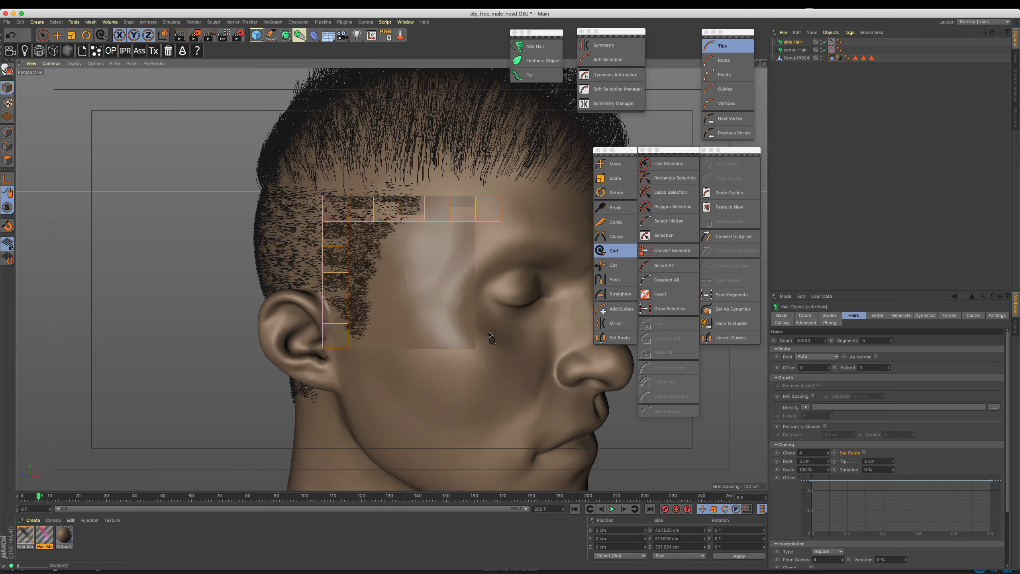
- Play the hair simulation for a few frames and examine the rendered side hair around the ear, up close and from farther away
alt+right_drag(406, 220, 373, 290)
alt+drag(373, 296, 570, 289)
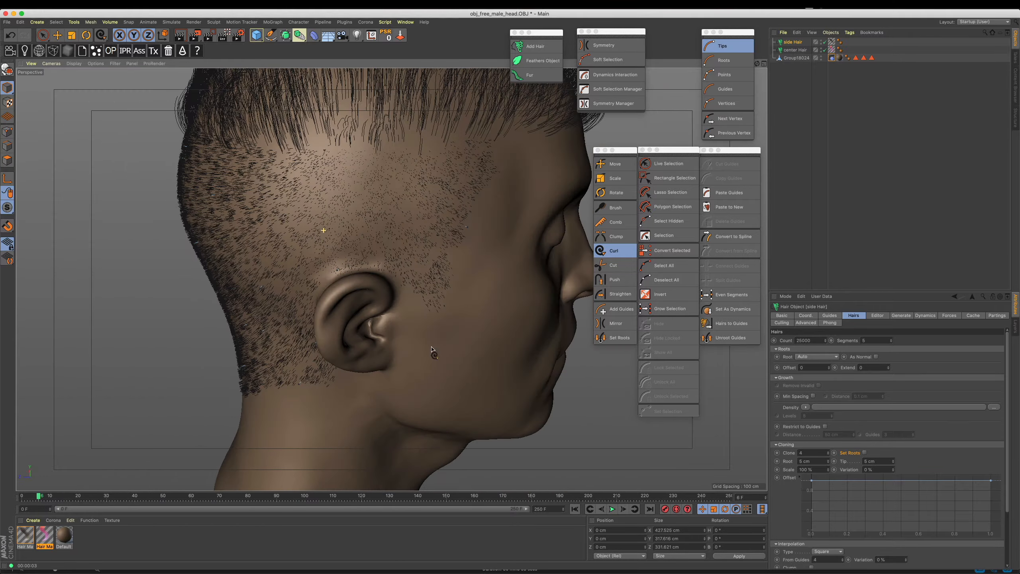
click(613, 510)
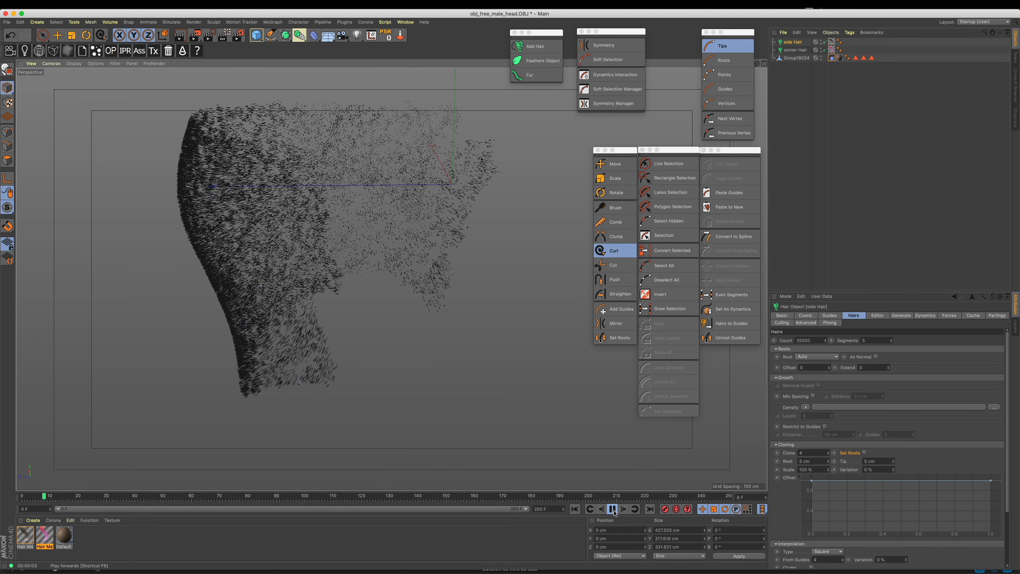
click(614, 513)
alt+drag(359, 258, 350, 225)
alt+right_drag(248, 248, 330, 292)
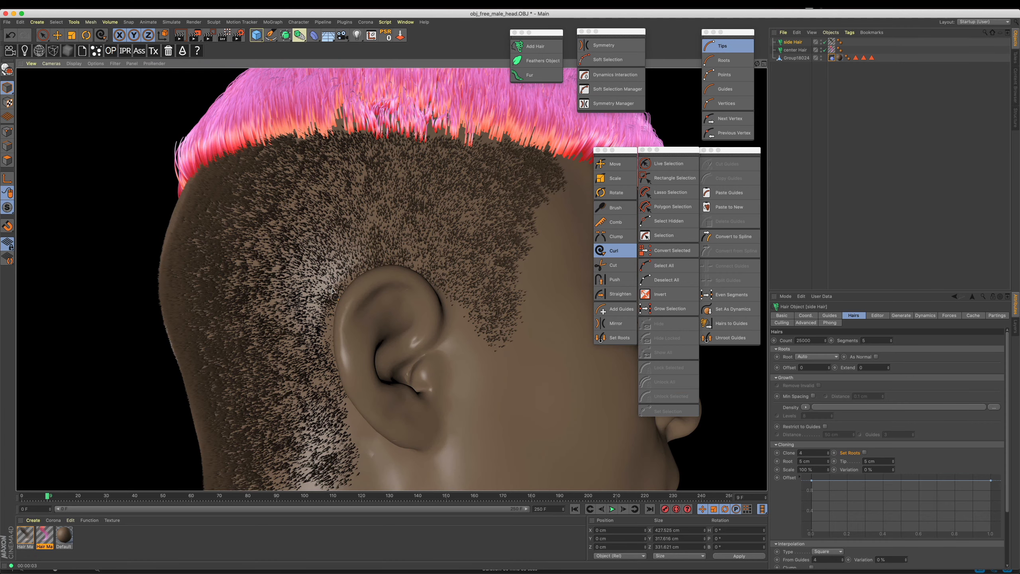
scroll(467, 207, down, 10)
alt+drag(402, 227, 351, 272)
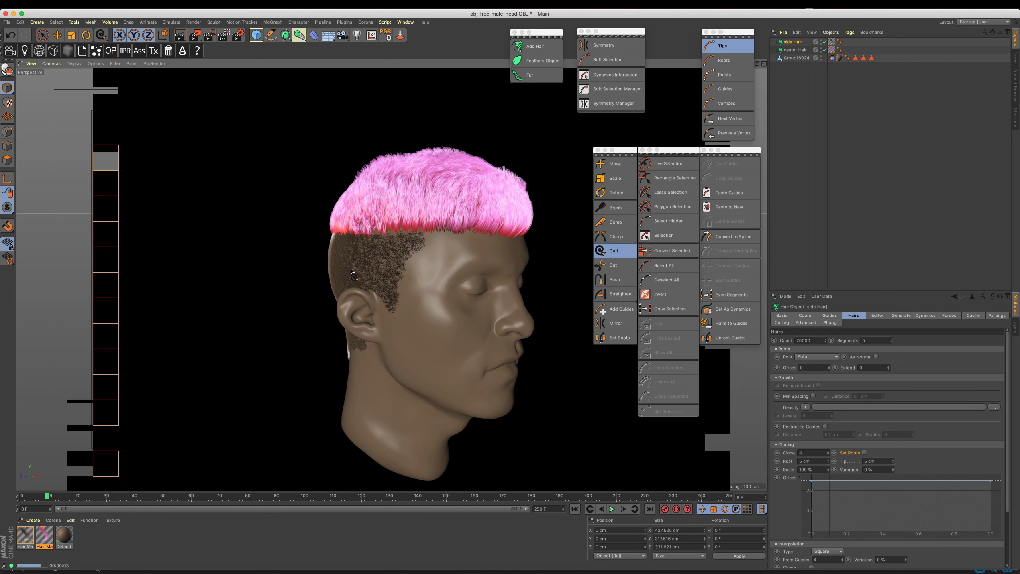
alt+right_drag(377, 252, 465, 255)
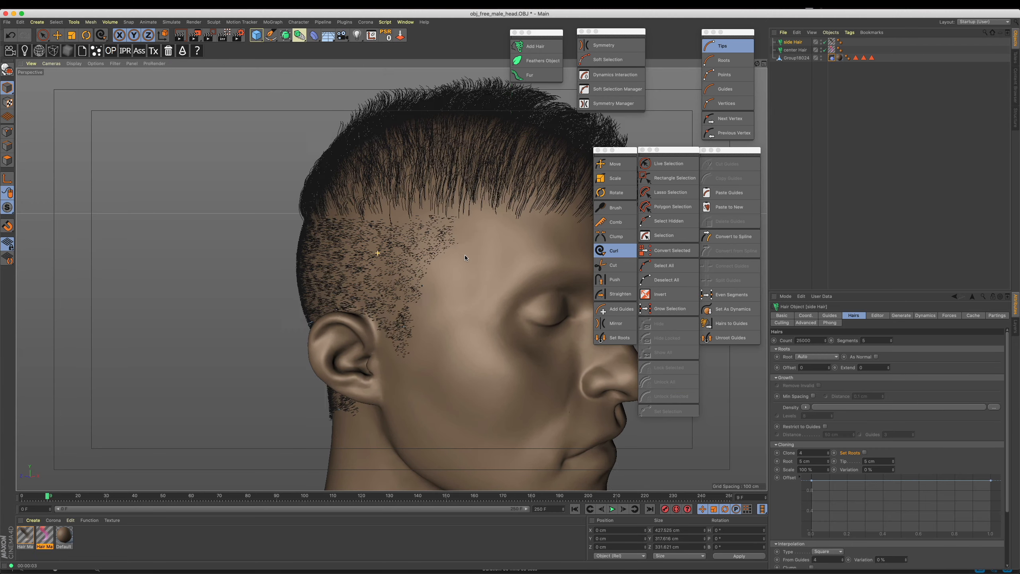
alt+drag(418, 272, 446, 276)
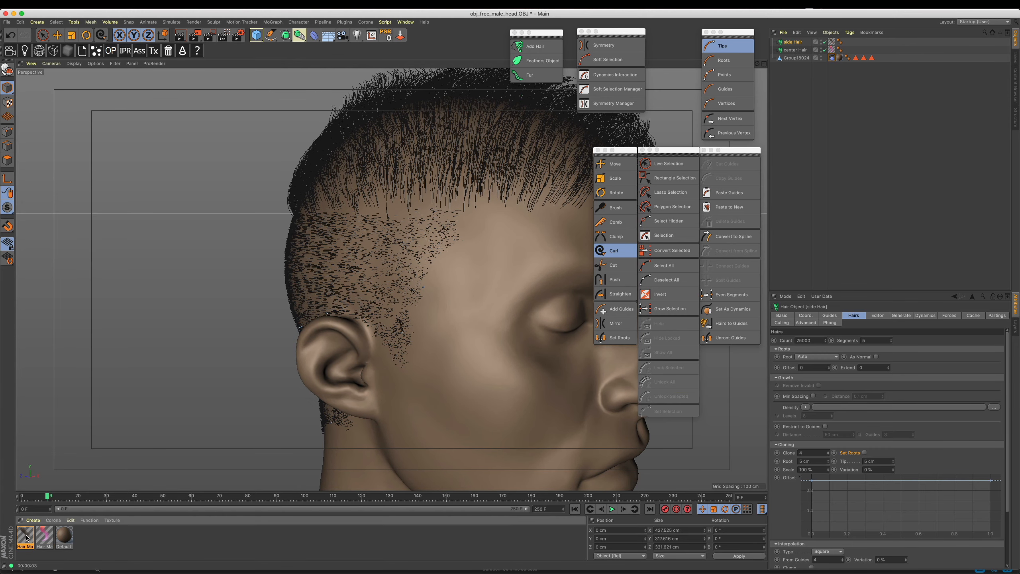
- Set the side hair material's thickness to 2 cm at the root and 0.5 cm at the tip
double_click(25, 536)
drag(333, 56, 943, 222)
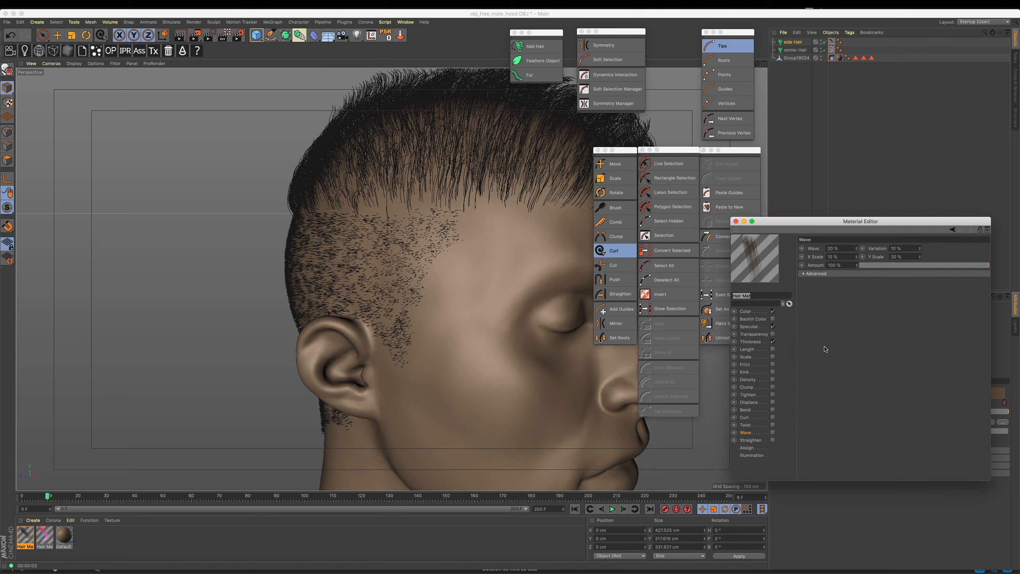
click(761, 336)
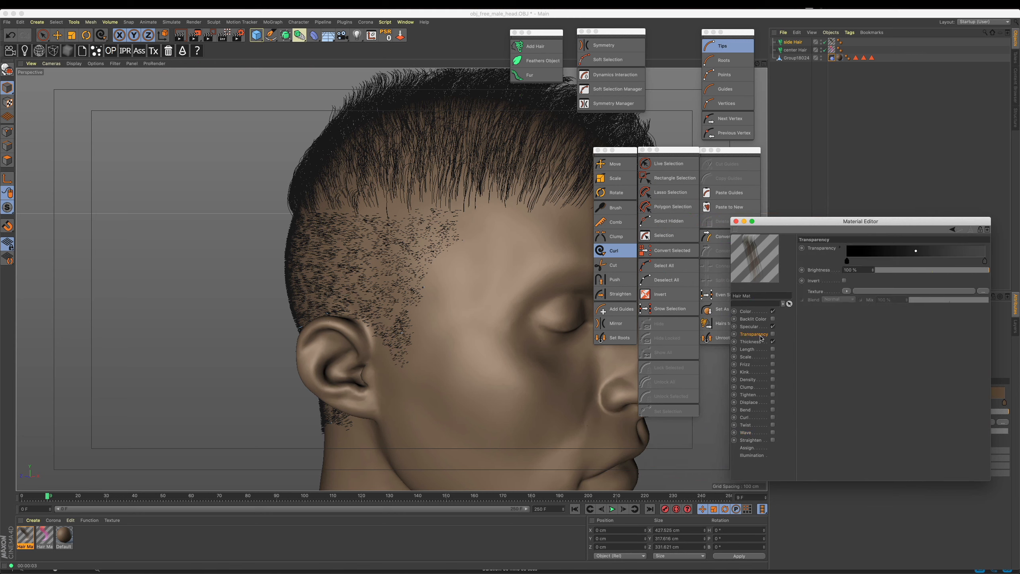
mouse_move(761, 338)
mouse_down()
mouse_move(759, 327)
mouse_move(758, 340)
mouse_up()
drag(849, 248, 725, 247)
key(Return)
drag(906, 247, 810, 249)
text(0.5)
key(Return)
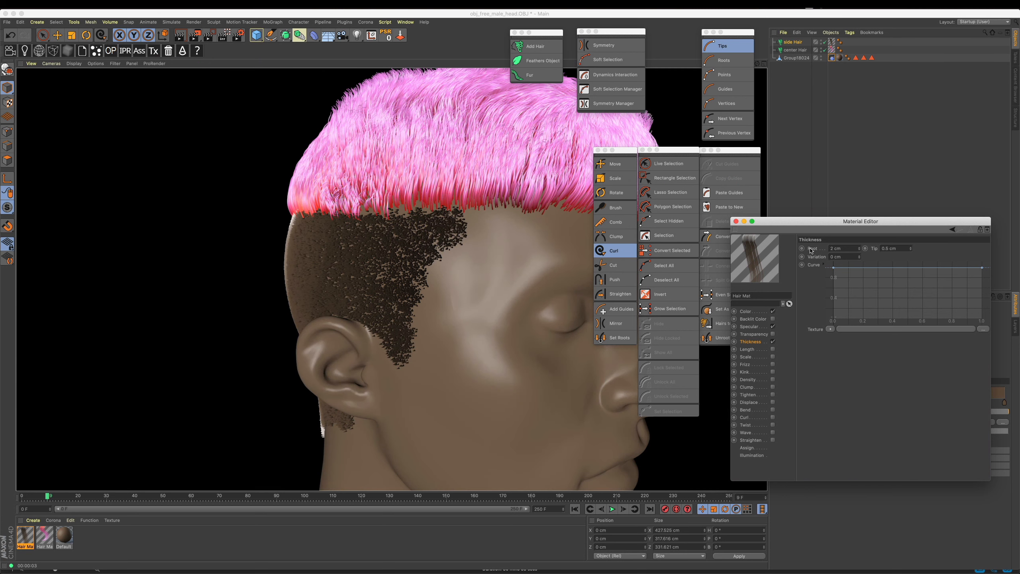
- Reduce the side hair material's thickness to 1.5 cm at the root and 0.3 cm at the tip
click(846, 249)
text(1.5)
key(Tab)
text(0.)
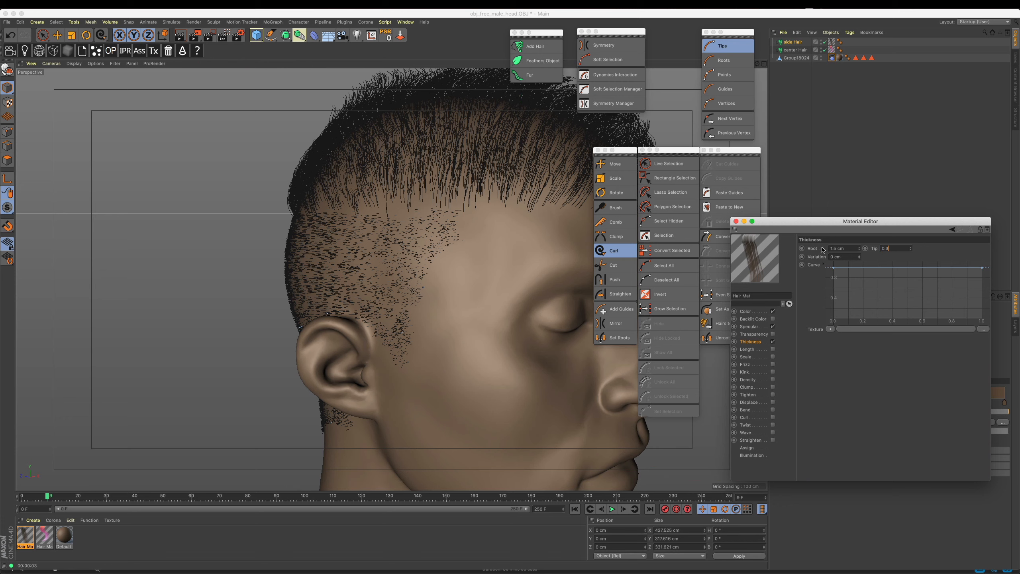
- Set the root knot of the side hair material's color gradient to black with a value of 0%
click(763, 312)
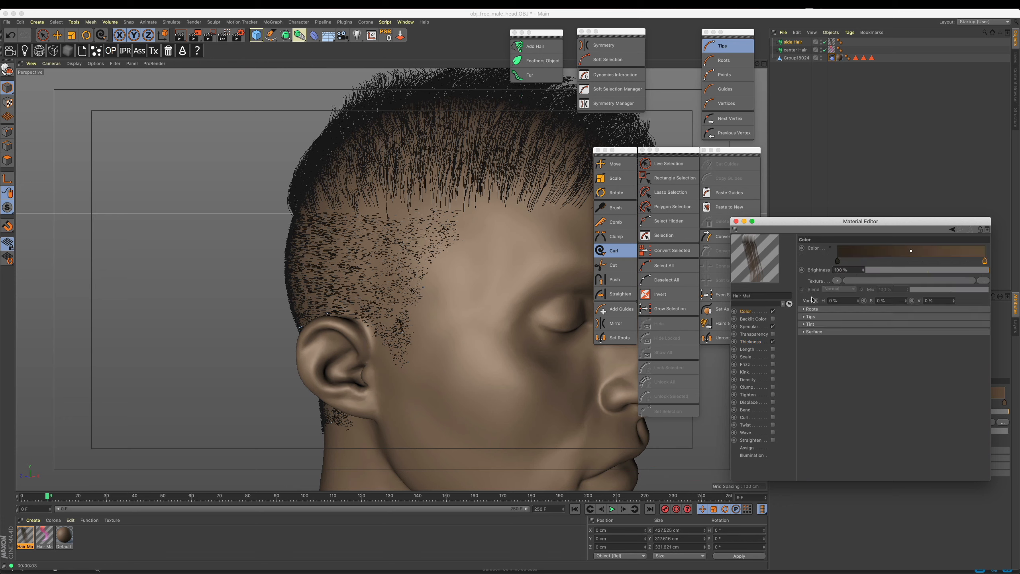
double_click(839, 263)
drag(819, 287, 792, 294)
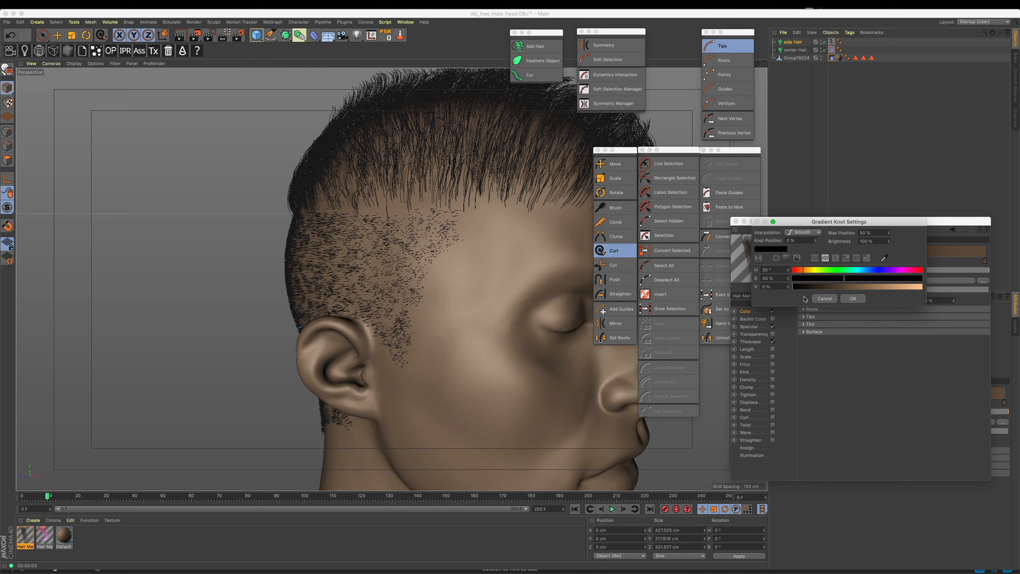
click(853, 299)
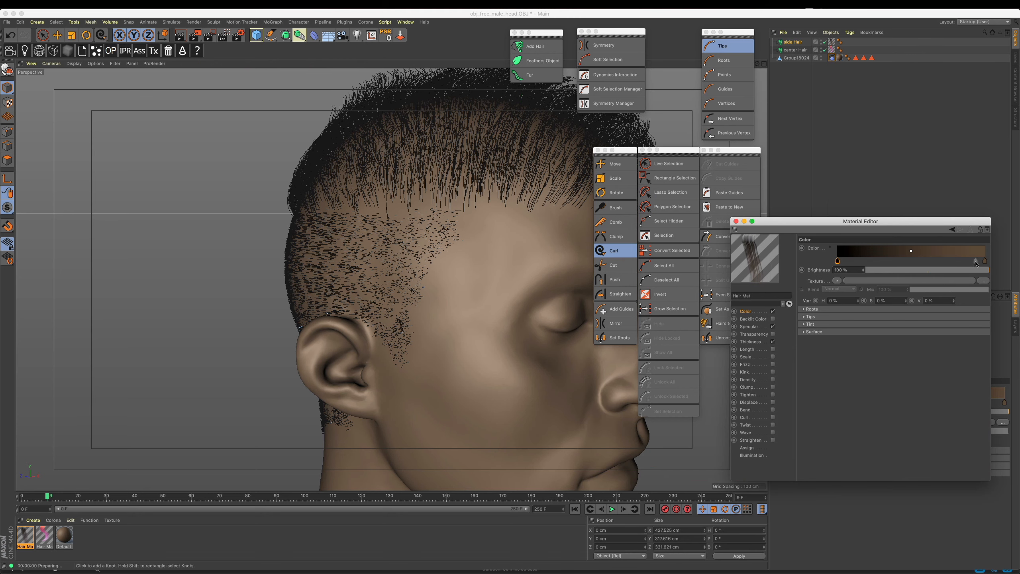